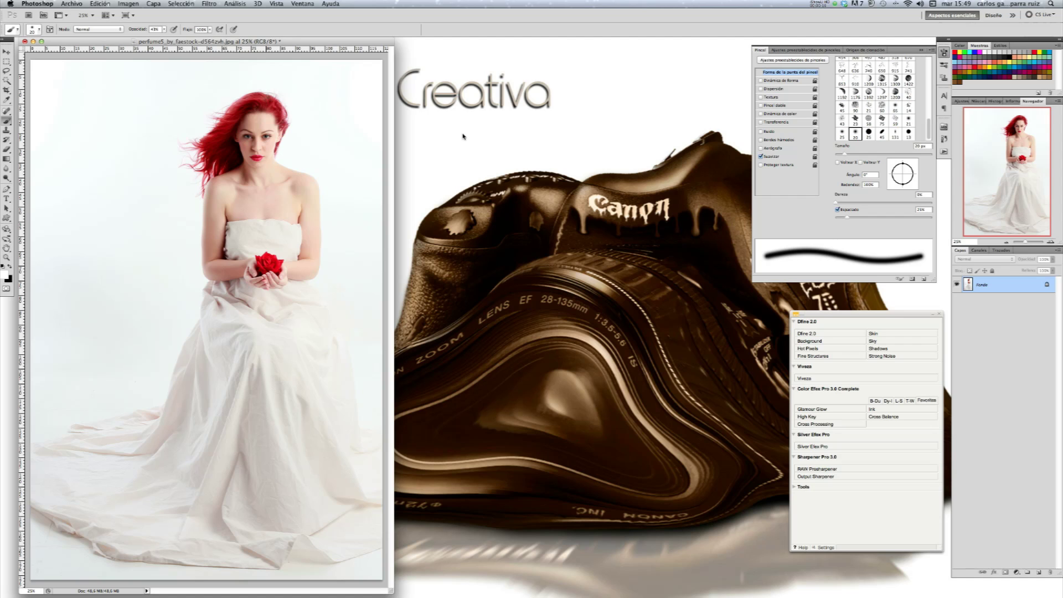
Step: Copy the entire photo into a new document of the same size and place its window beside the original
{"action": "key", "text": "super+a"}
{"action": "key", "text": "super+n"}
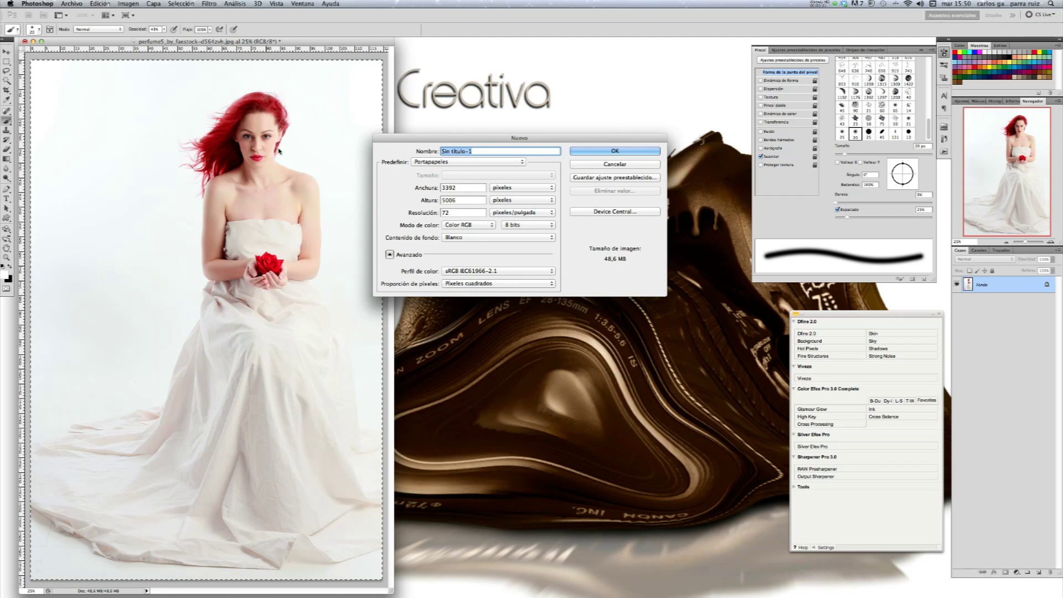
{"action": "left_click", "coordinate": [645, 155]}
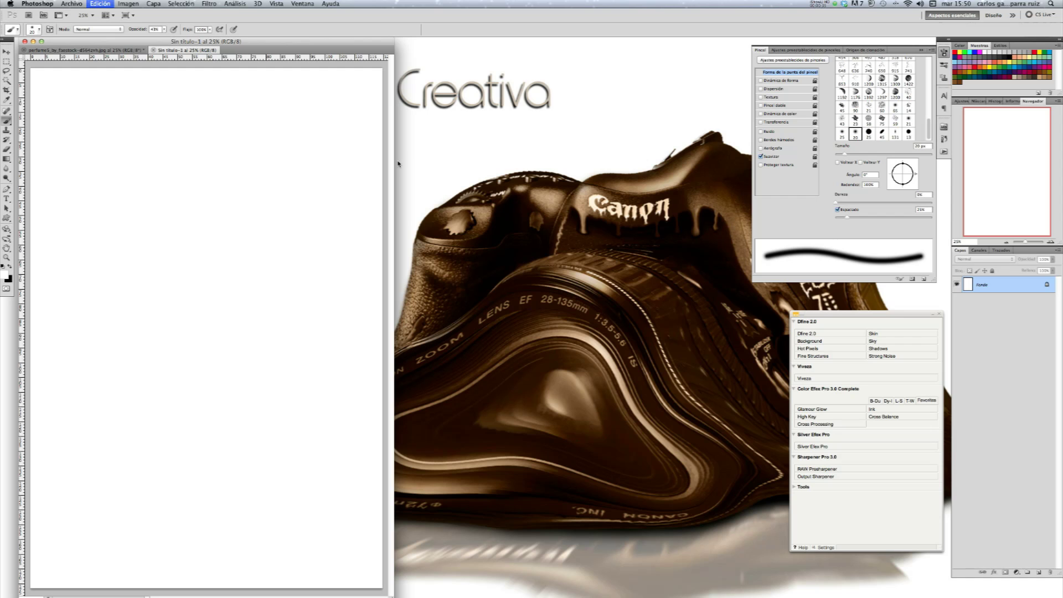
{"action": "key", "text": "super+v"}
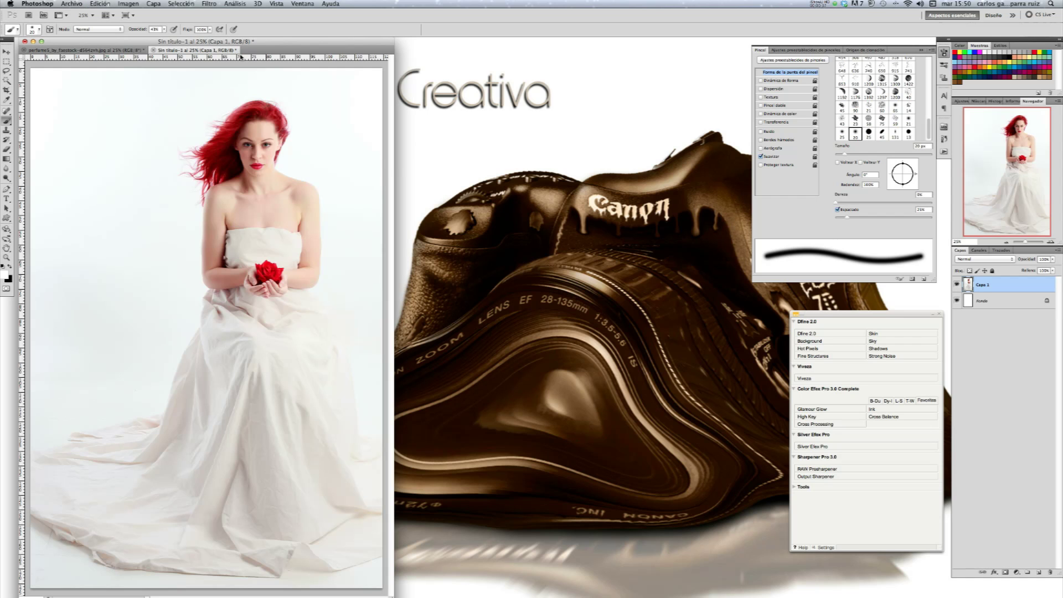
{"action": "left_click_drag", "start_coordinate": [233, 49], "coordinate": [504, 41]}
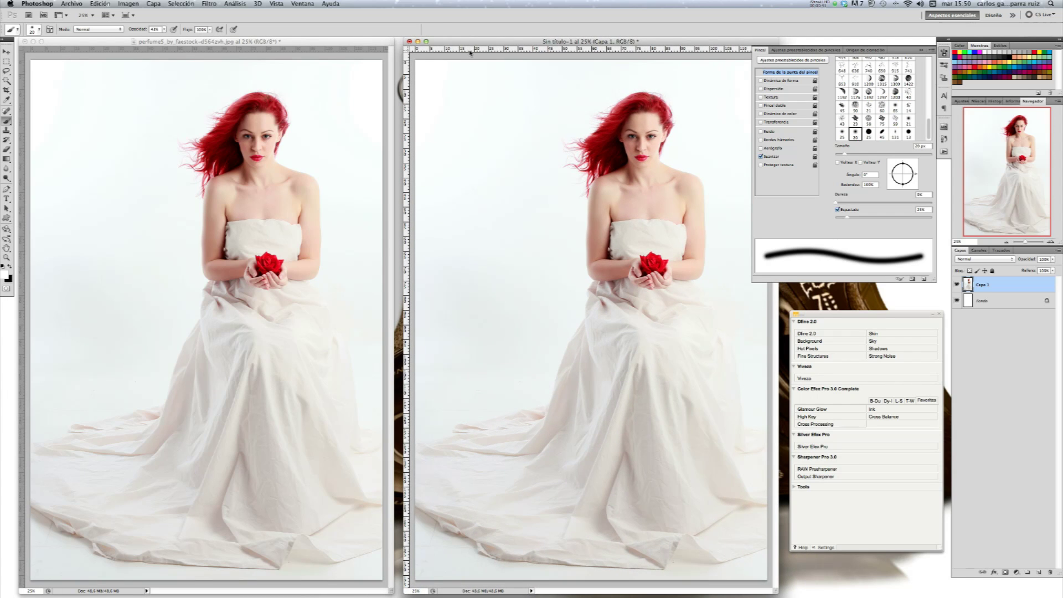
Step: Resize the duplicate image to 65 percent of its document size and merge its pasted layer into the background
{"action": "left_click", "coordinate": [127, 3]}
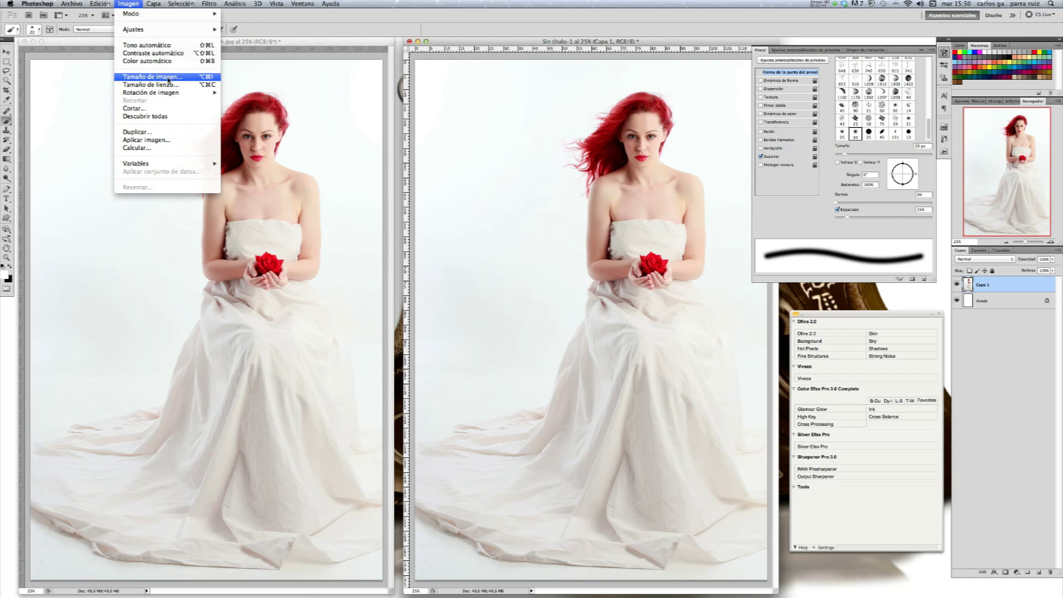
{"action": "left_click", "coordinate": [167, 79]}
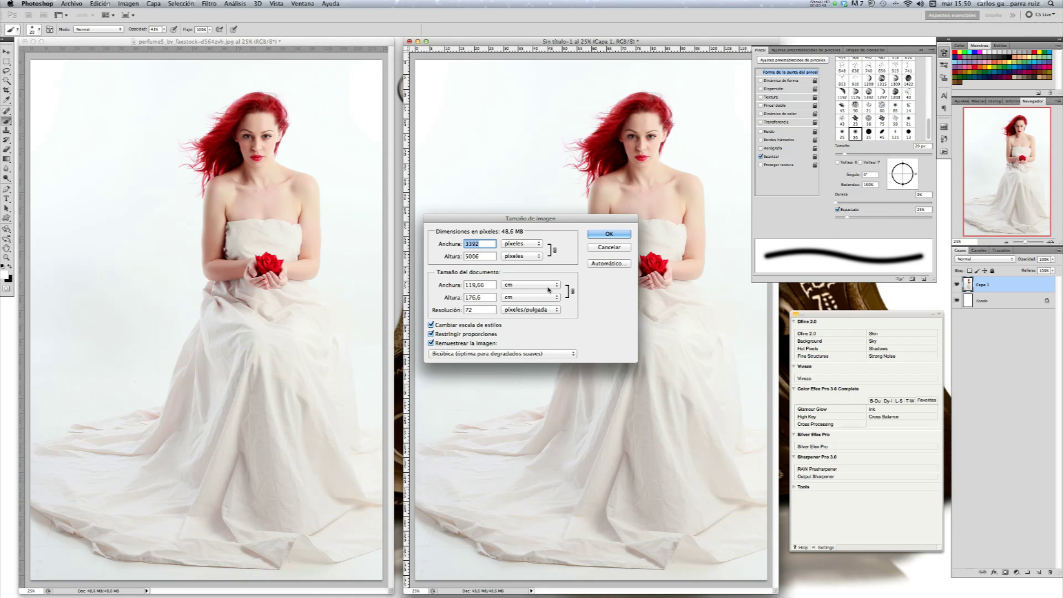
{"action": "left_click", "coordinate": [555, 286]}
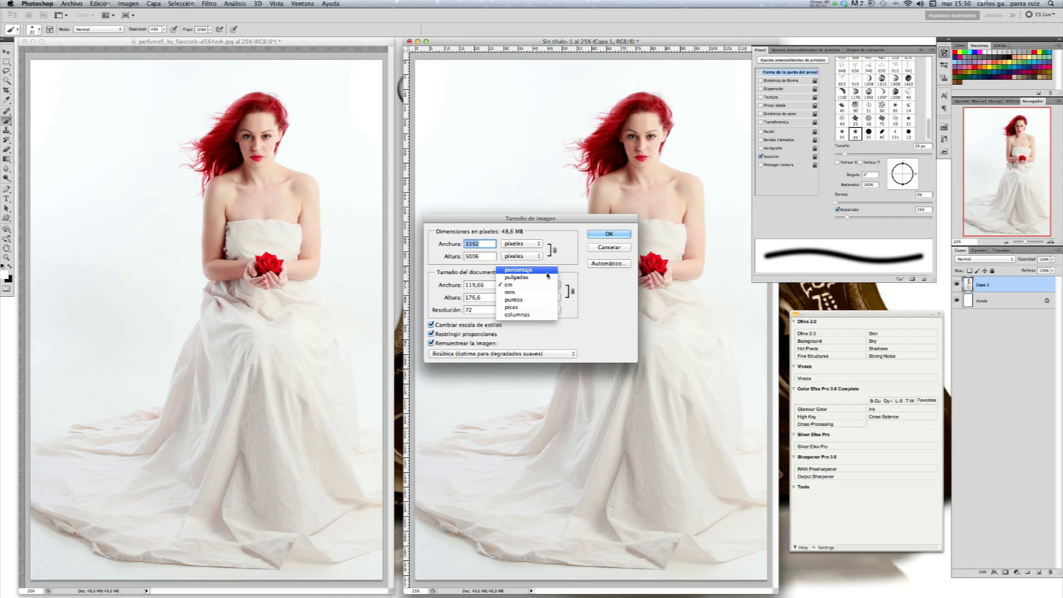
{"action": "left_click", "coordinate": [547, 274]}
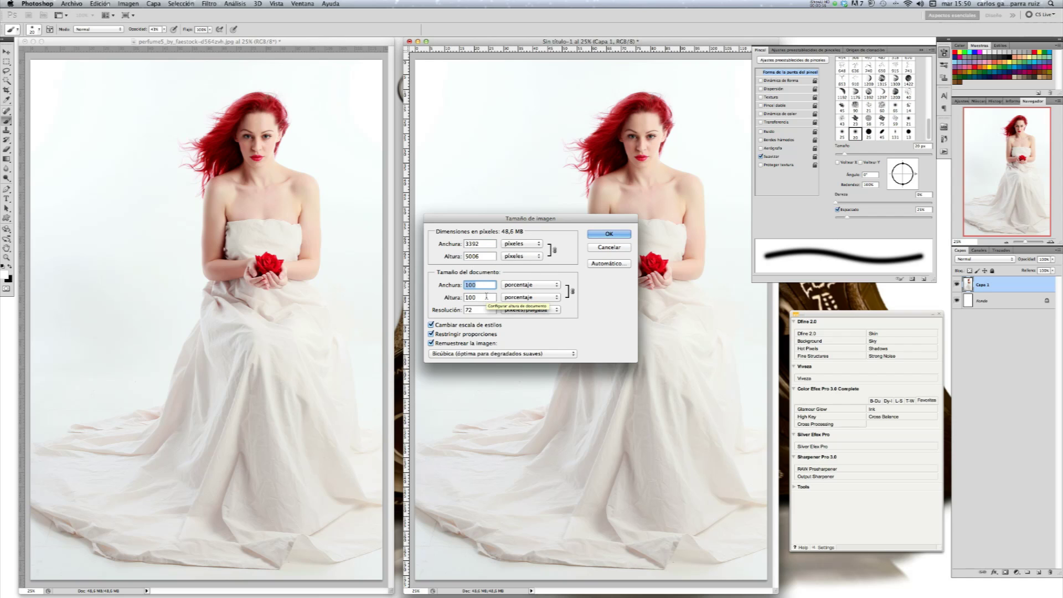
{"action": "type", "text": "65"}
{"action": "key", "text": "Return"}
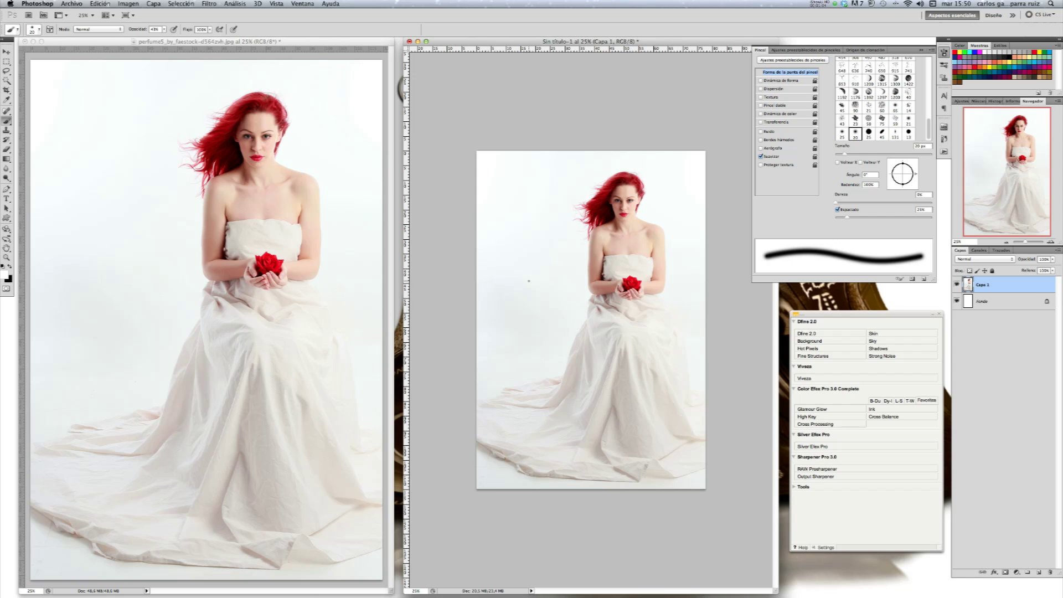
{"action": "key", "text": "super+0"}
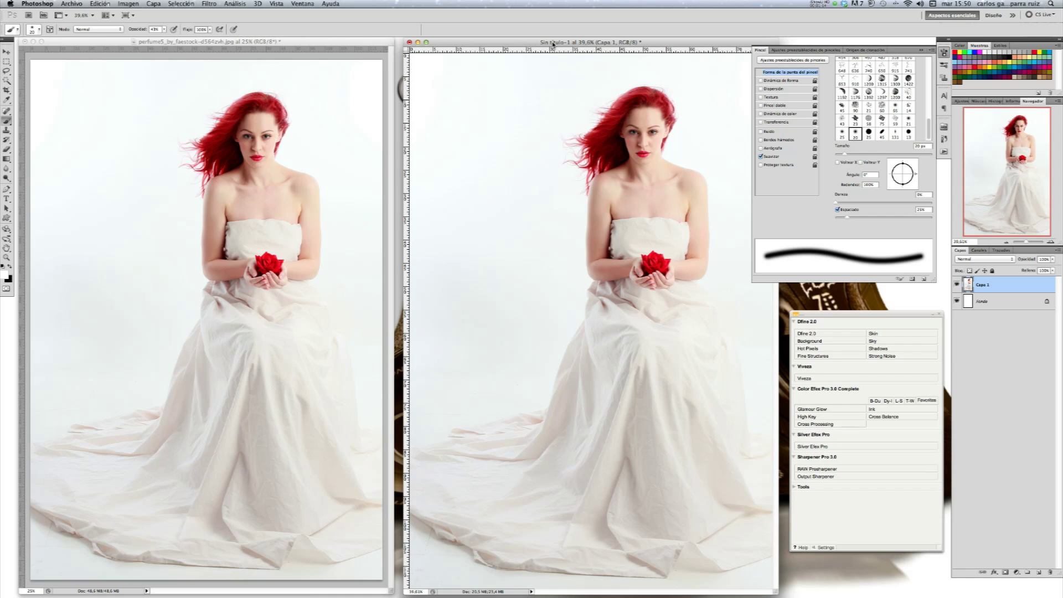
{"action": "key", "text": "super+e"}
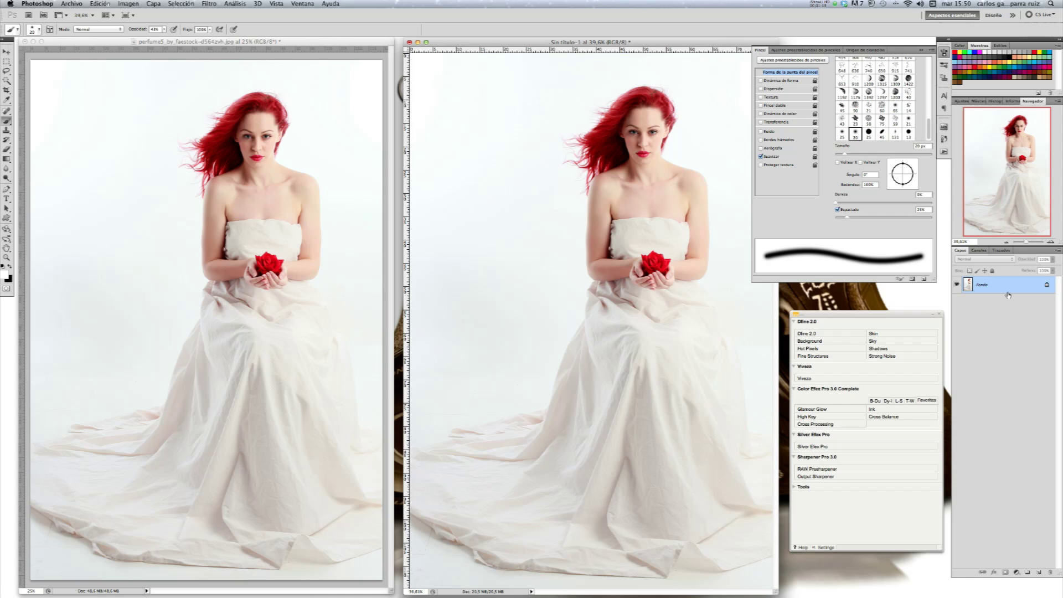
Step: Clear the selection on the original photo and copy a rectangular area covering the hair down to just below the eyes
{"action": "left_click", "coordinate": [342, 43]}
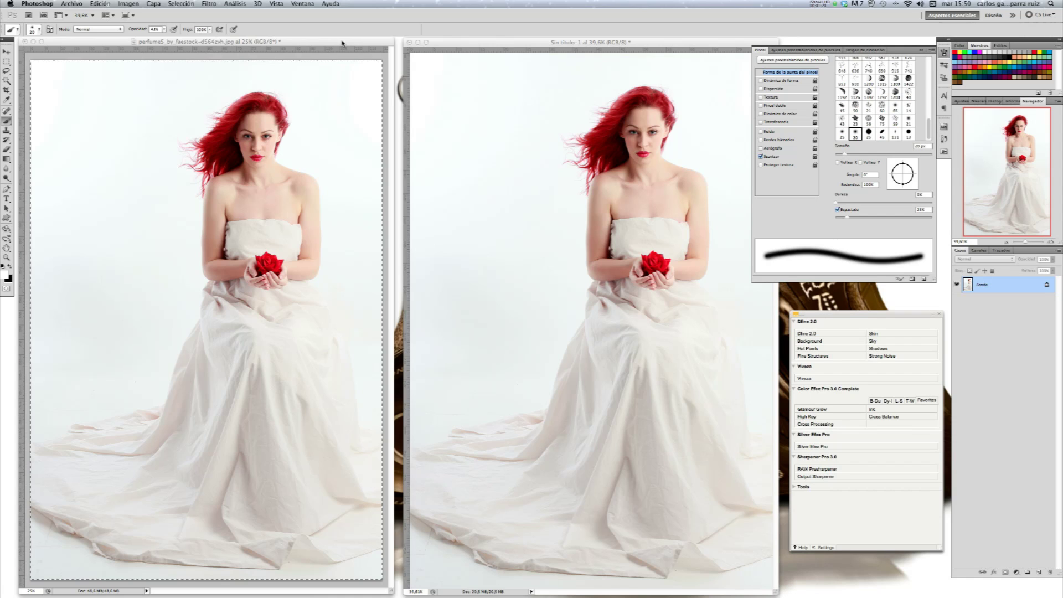
{"action": "key", "text": "super+a"}
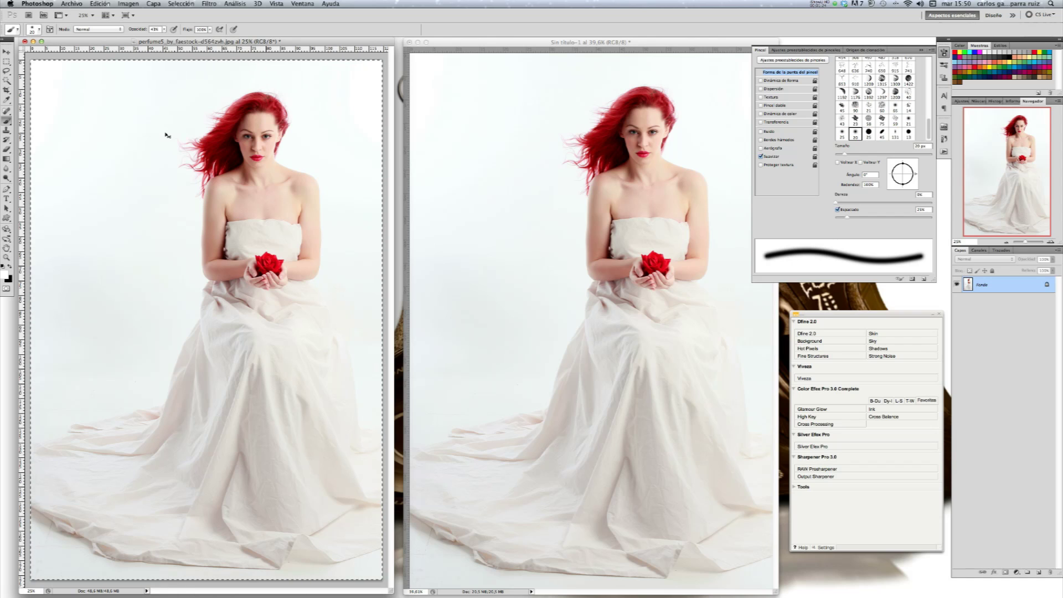
{"action": "key", "text": "super+d"}
{"action": "left_click", "coordinate": [7, 61]}
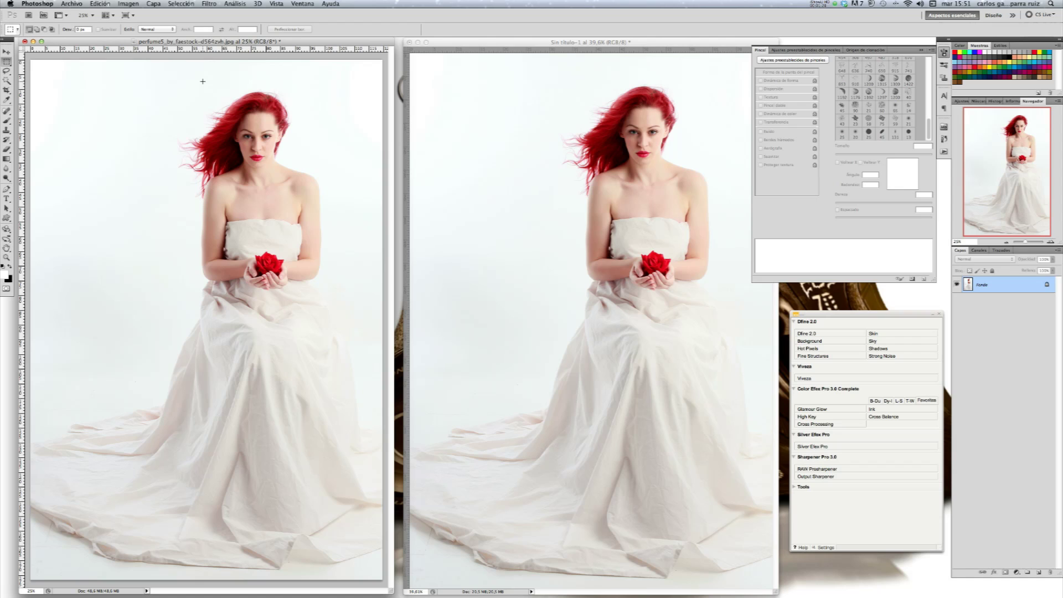
{"action": "left_click_drag", "start_coordinate": [336, 115], "coordinate": [345, 140]}
{"action": "left_click_drag", "start_coordinate": [347, 142], "coordinate": [347, 143]}
Step: Paste the larger upper head into the reduced copy and position it over the woman's smaller head
{"action": "left_click", "coordinate": [494, 46]}
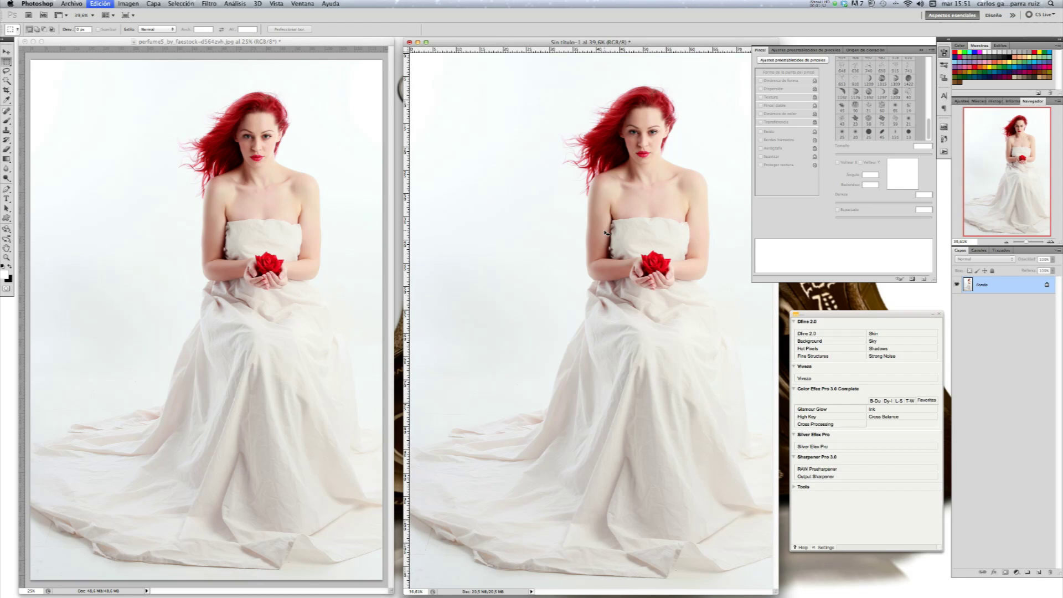
{"action": "key", "text": "super+v"}
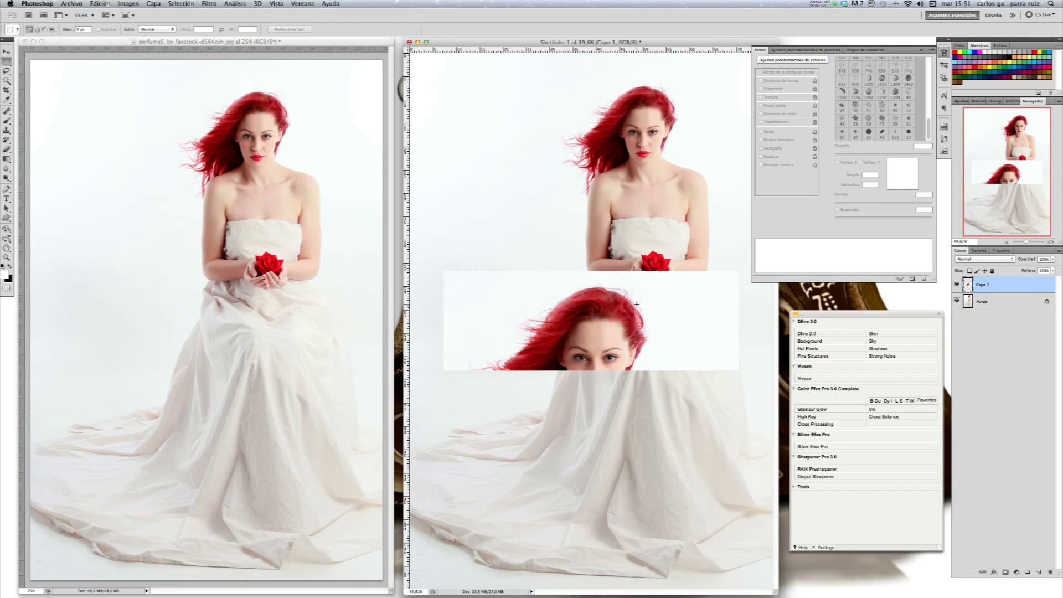
{"action": "key", "text": "v"}
{"action": "left_click_drag", "start_coordinate": [632, 313], "coordinate": [669, 104]}
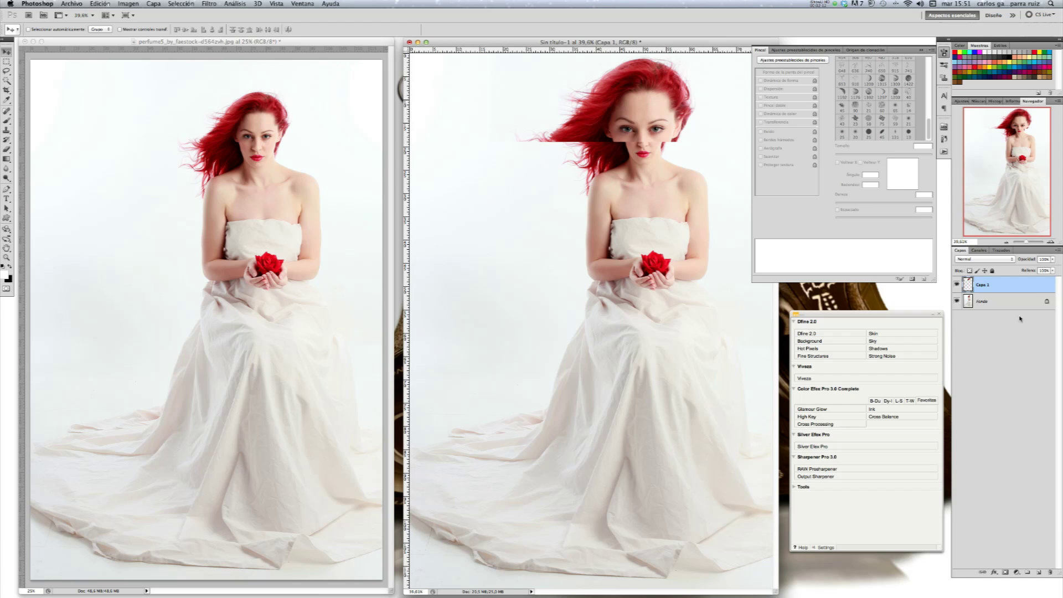
Step: Duplicate the background layer and paste a rectangular strip of its lower face and hair as a separate layer
{"action": "left_click_drag", "start_coordinate": [1011, 303], "coordinate": [1039, 572]}
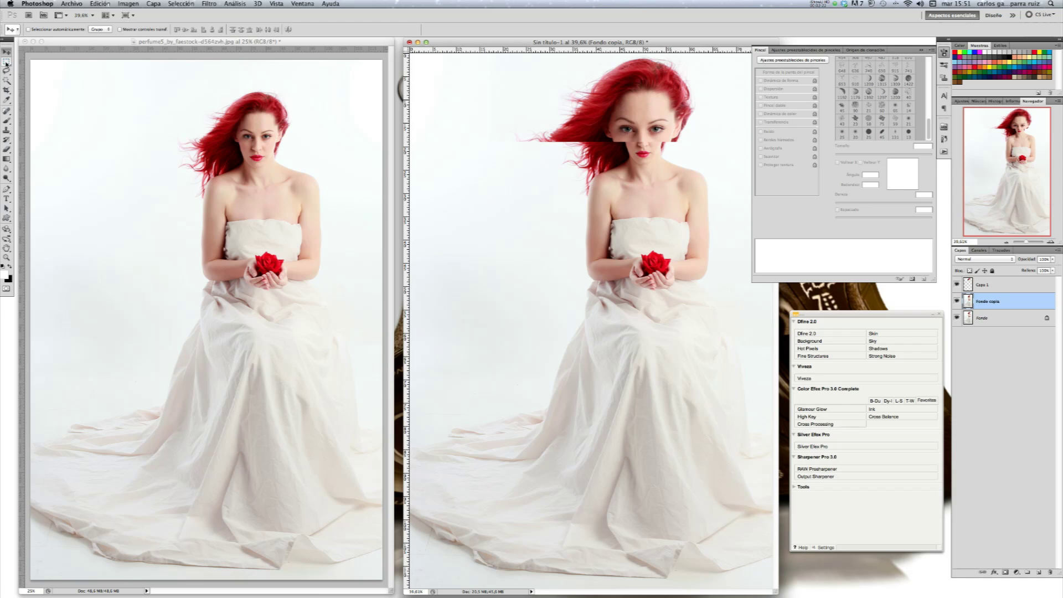
{"action": "left_click", "coordinate": [6, 62]}
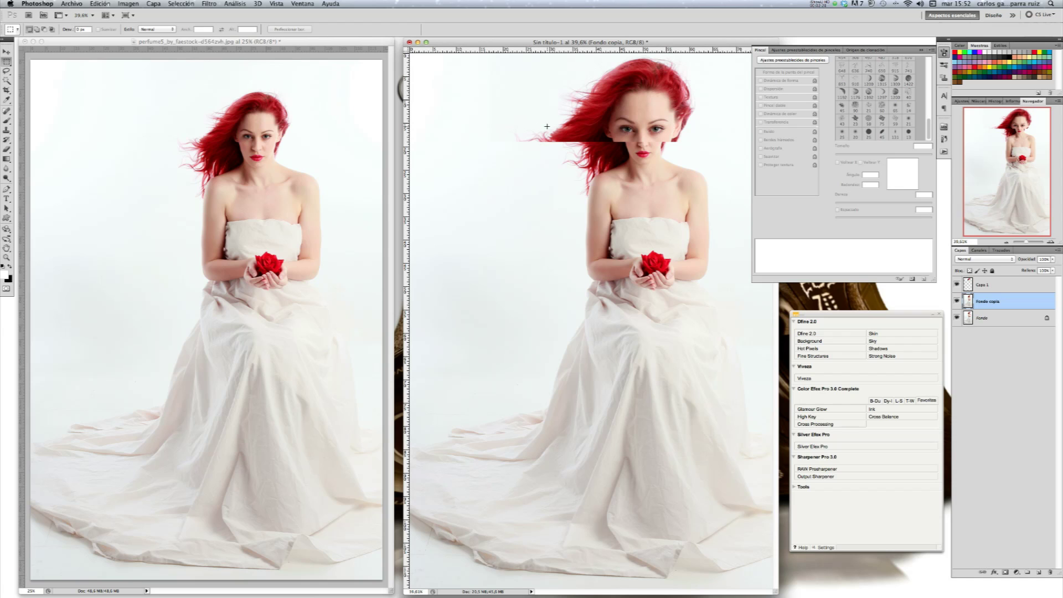
{"action": "left_click_drag", "start_coordinate": [594, 129], "coordinate": [699, 167]}
{"action": "key", "text": "super+v"}
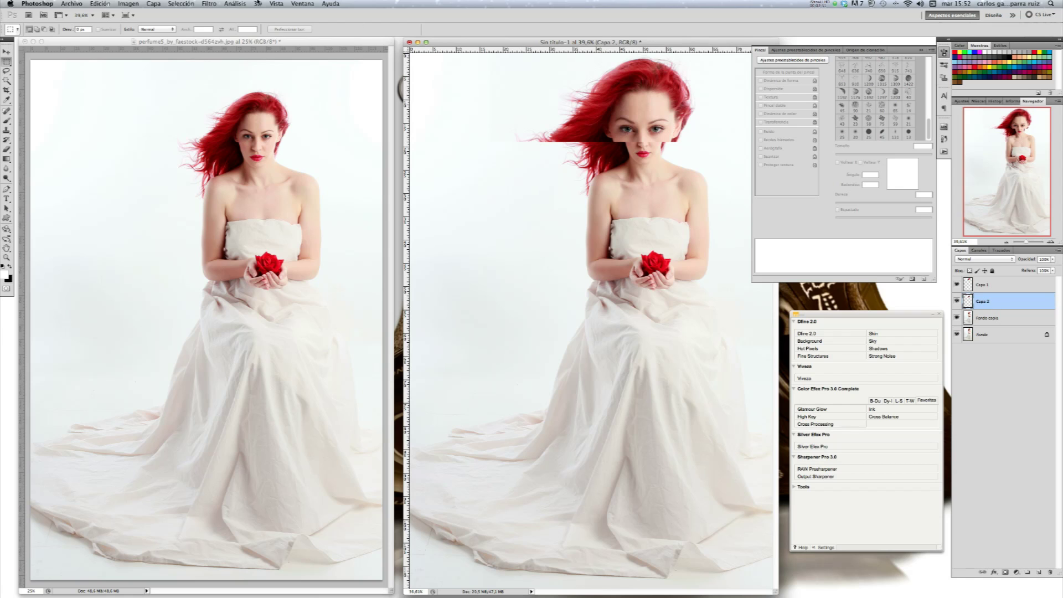
Step: Distort the lower-face strip by pulling both upper corners outward until the cheeks and hair meet the larger upper head, and apply it
{"action": "left_click", "coordinate": [101, 4]}
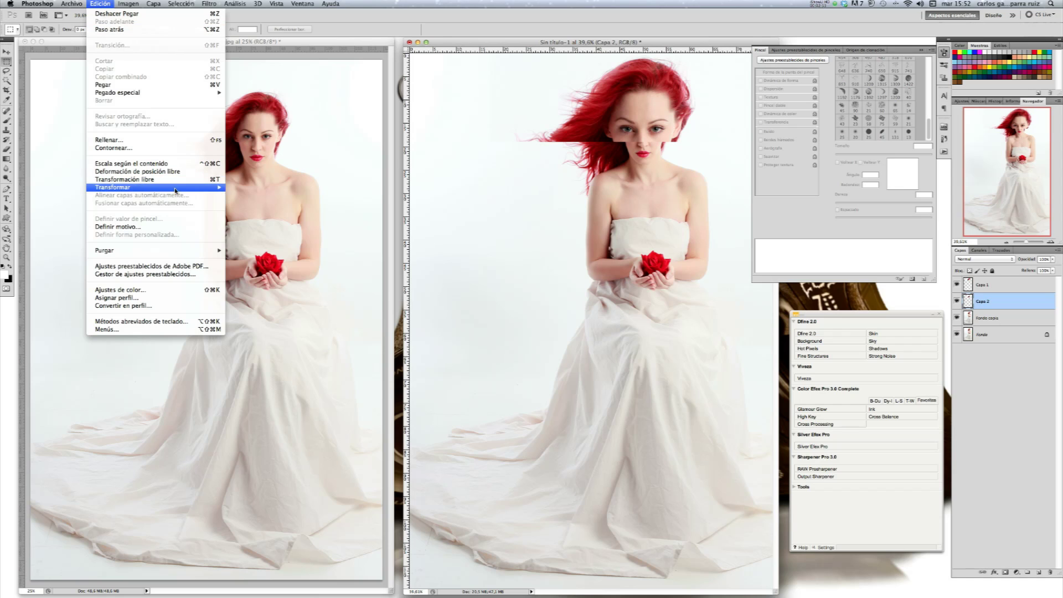
{"action": "mouse_move", "coordinate": [204, 189]}
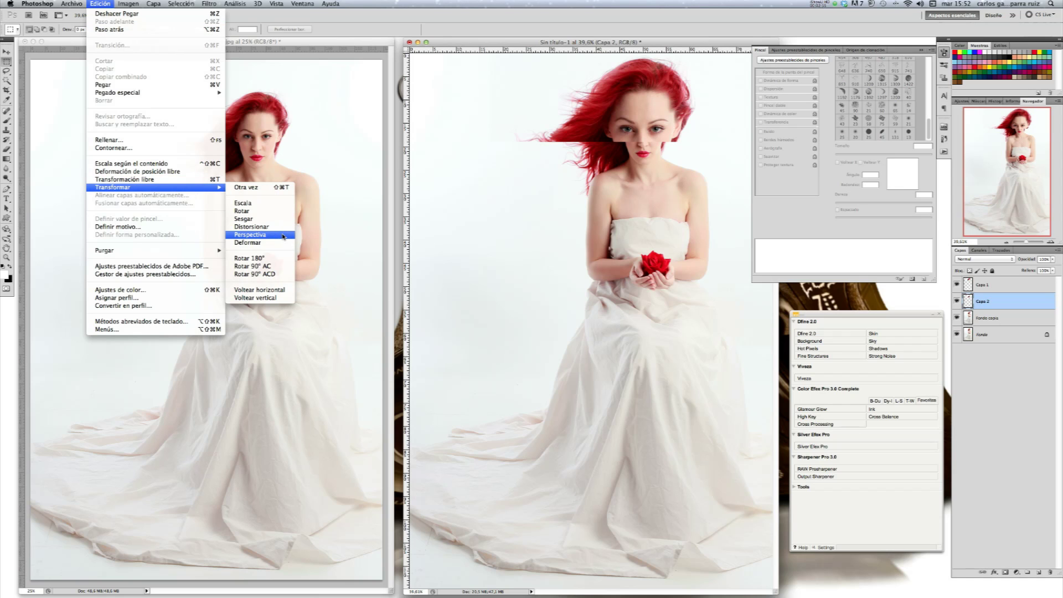
{"action": "left_click", "coordinate": [284, 231]}
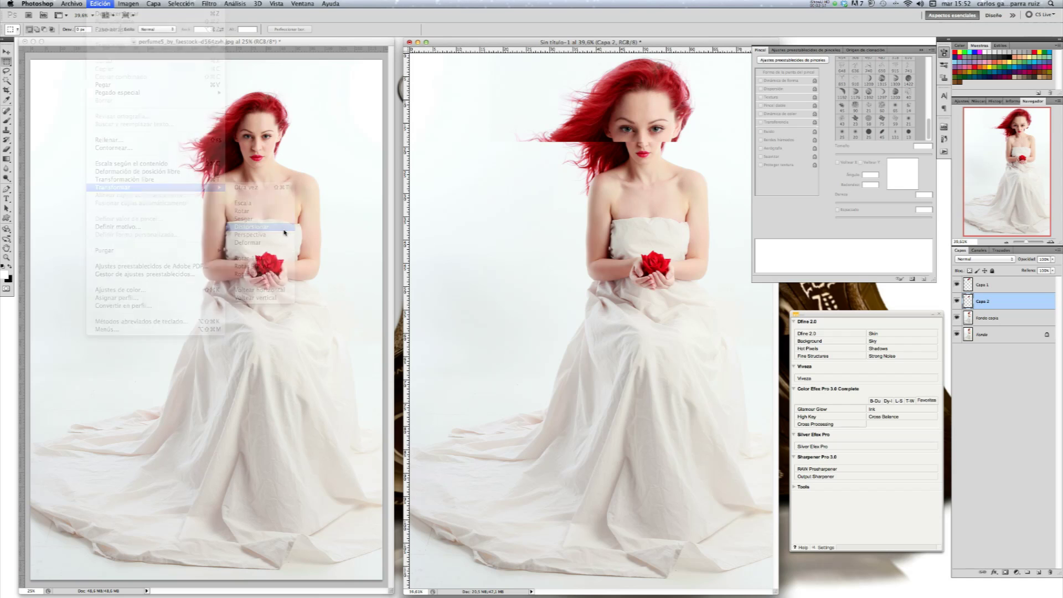
{"action": "left_click", "coordinate": [276, 3]}
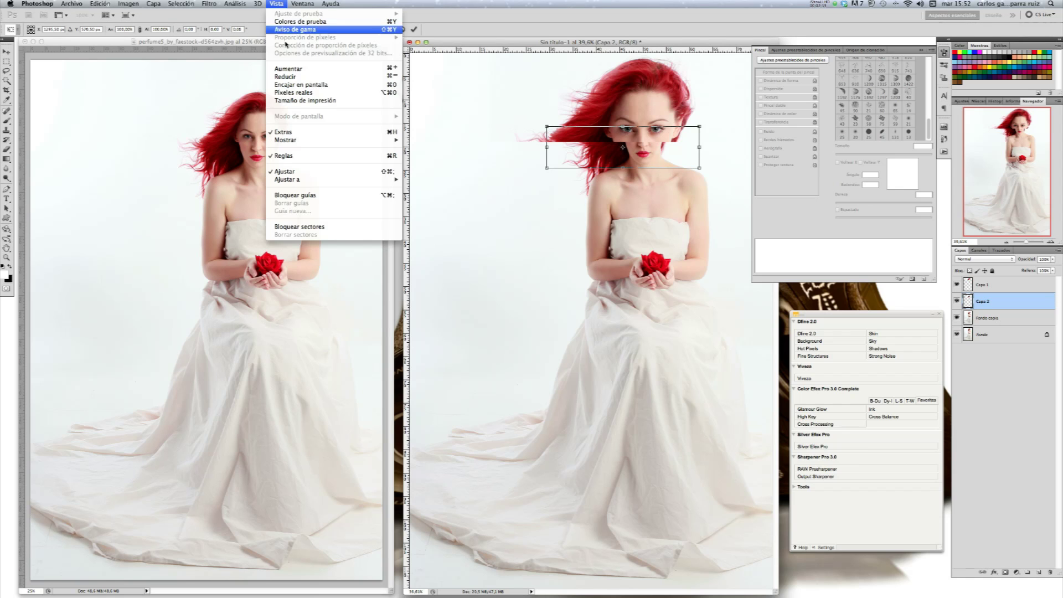
{"action": "left_click", "coordinate": [298, 95]}
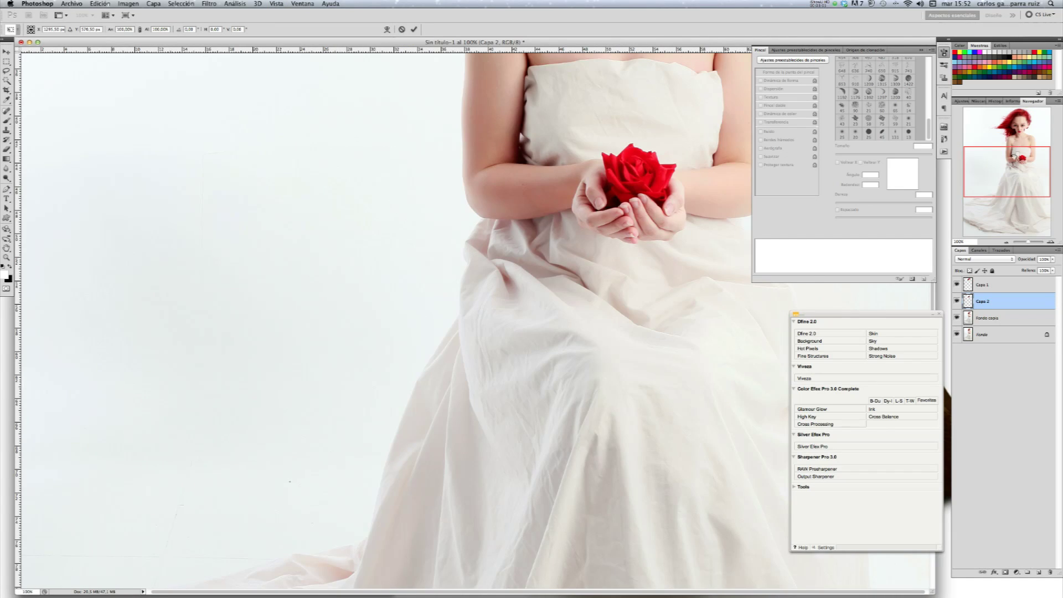
{"action": "left_click_drag", "start_coordinate": [1017, 155], "coordinate": [1028, 119]}
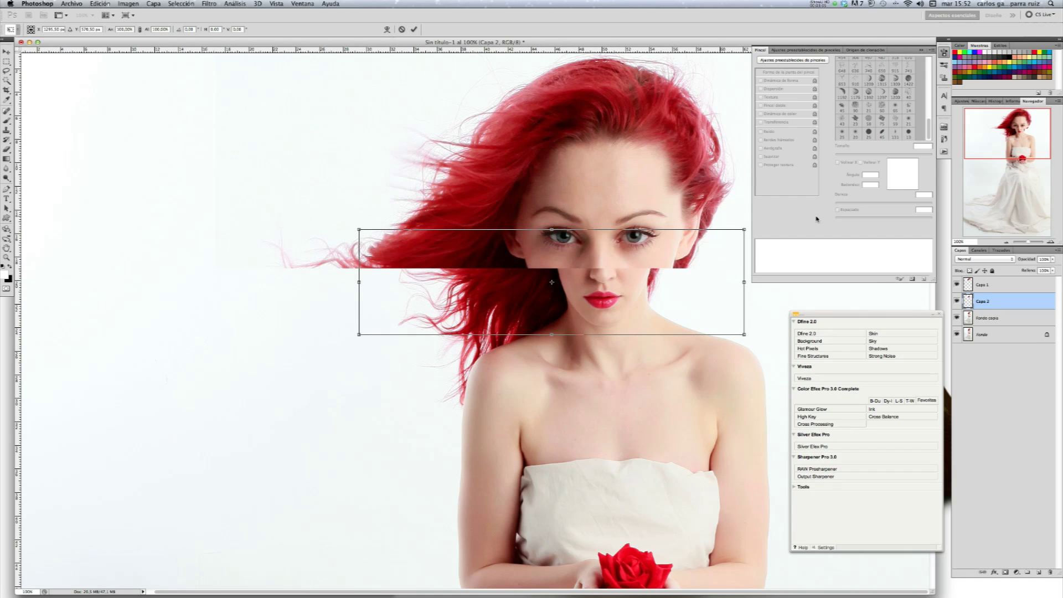
{"action": "left_click", "coordinate": [921, 50]}
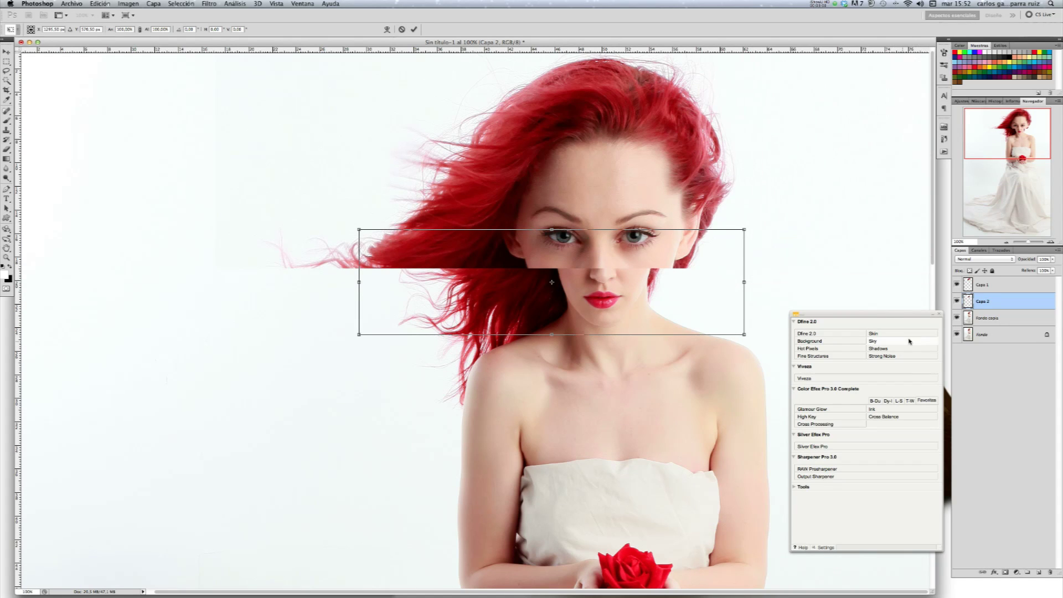
{"action": "left_click", "coordinate": [932, 314]}
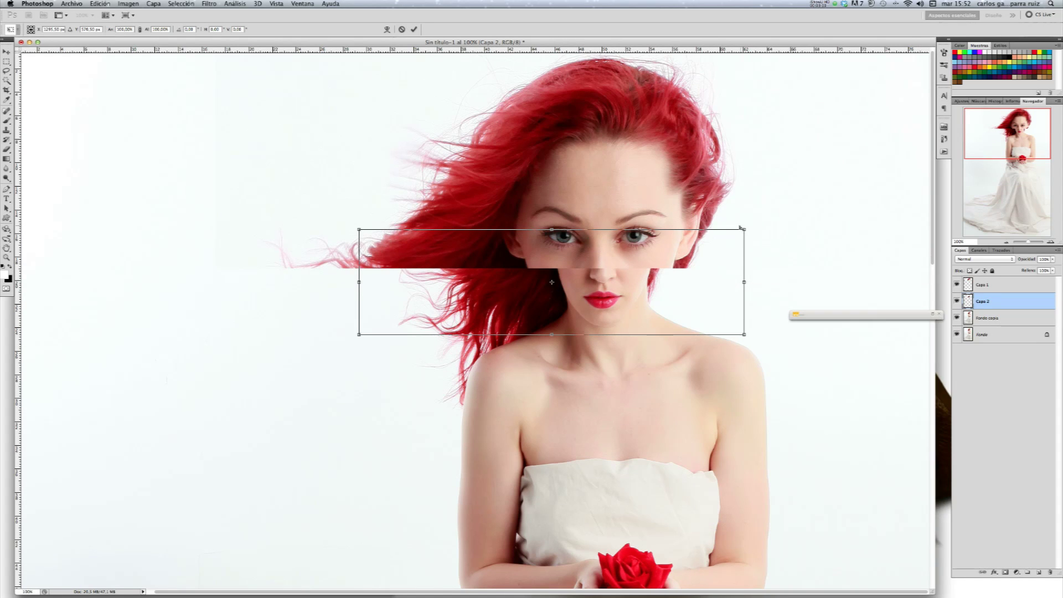
{"action": "left_click_drag", "start_coordinate": [744, 230], "coordinate": [786, 232]}
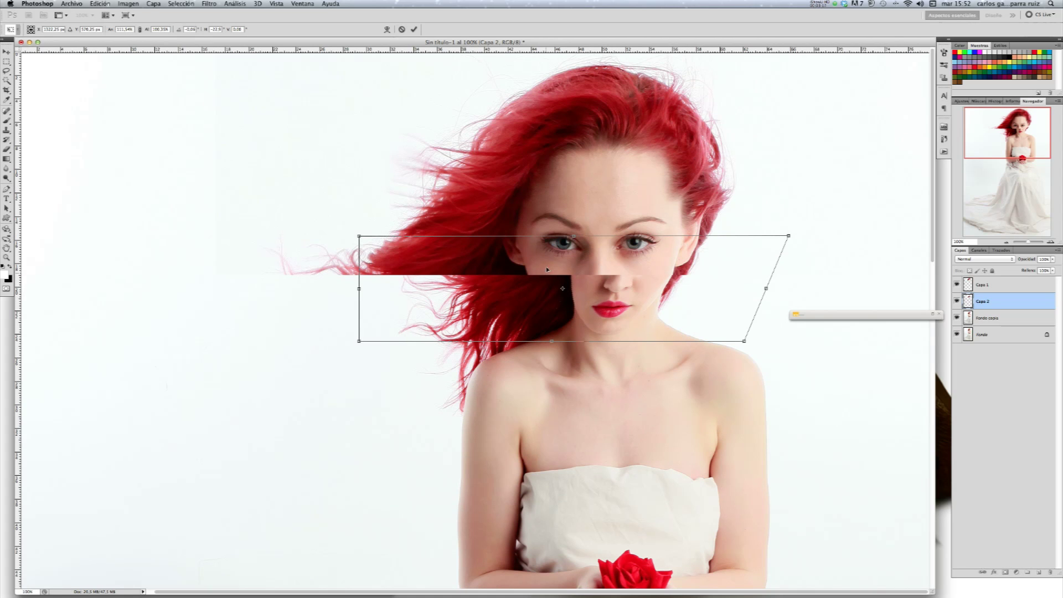
{"action": "left_click_drag", "start_coordinate": [359, 236], "coordinate": [253, 232]}
{"action": "left_click_drag", "start_coordinate": [800, 237], "coordinate": [816, 235]}
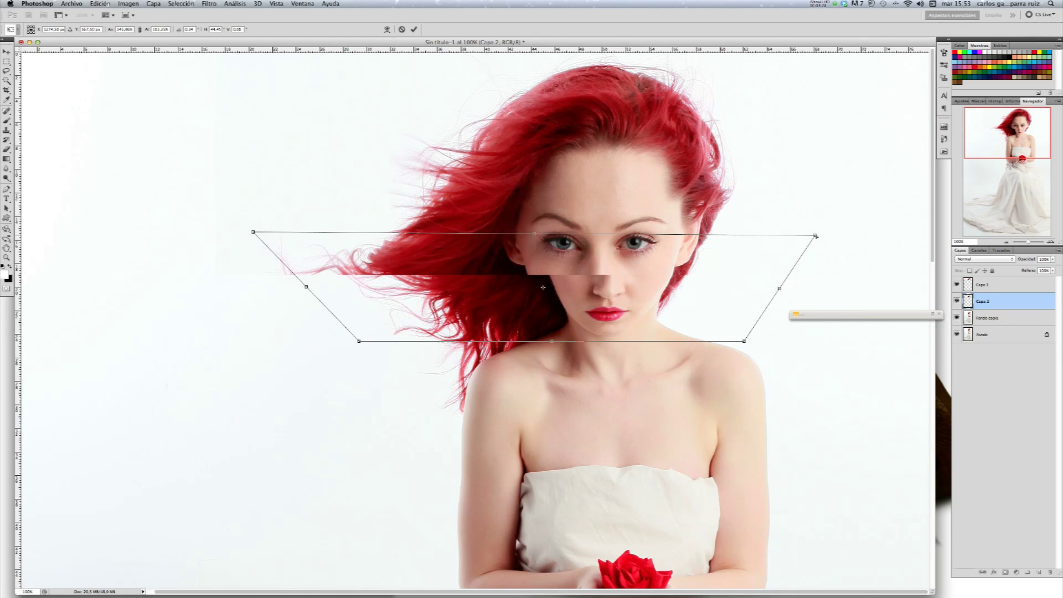
{"action": "left_click_drag", "start_coordinate": [253, 232], "coordinate": [182, 231]}
{"action": "scroll", "coordinate": [182, 231], "scroll_direction": "left", "scroll_amount": 1}
{"action": "left_click_drag", "start_coordinate": [822, 235], "coordinate": [843, 233]}
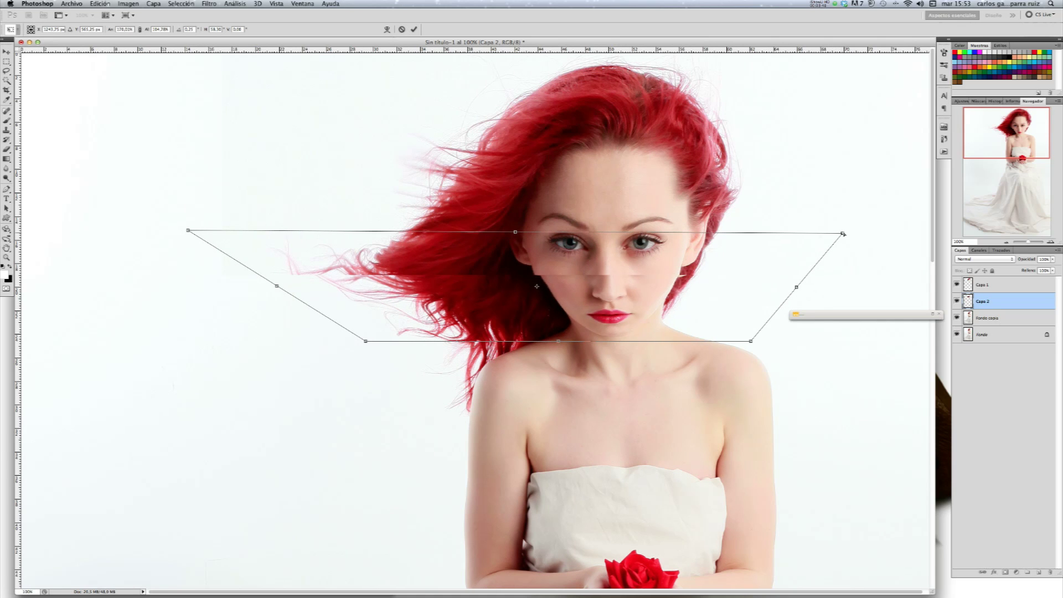
{"action": "left_click_drag", "start_coordinate": [187, 230], "coordinate": [184, 230]}
{"action": "left_click", "coordinate": [414, 29]}
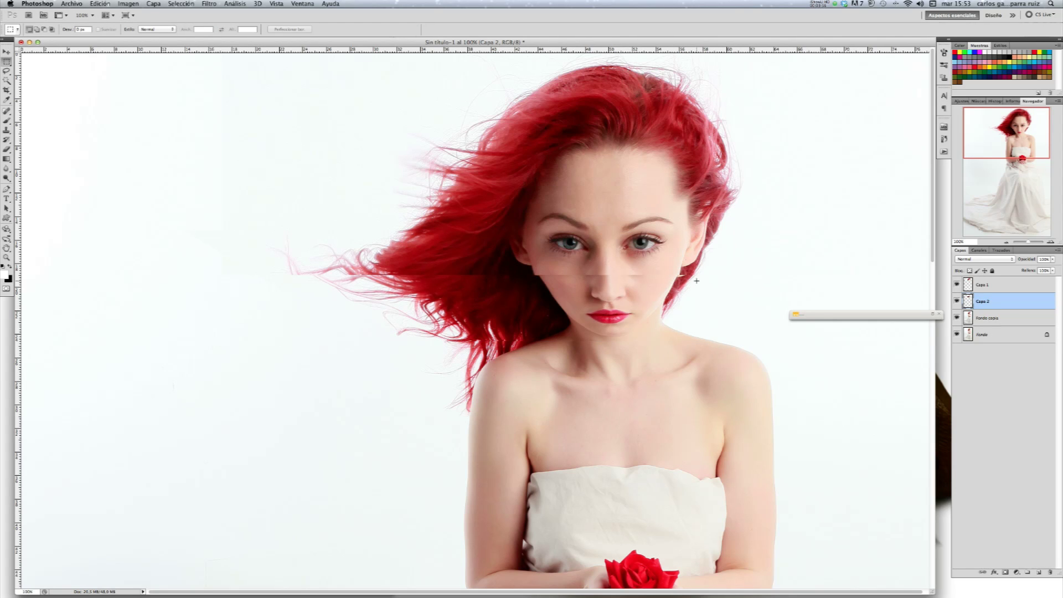
Step: Move the upper-head layer Capa 1 slightly down to line it up with the distorted lower face
{"action": "left_click", "coordinate": [1023, 286]}
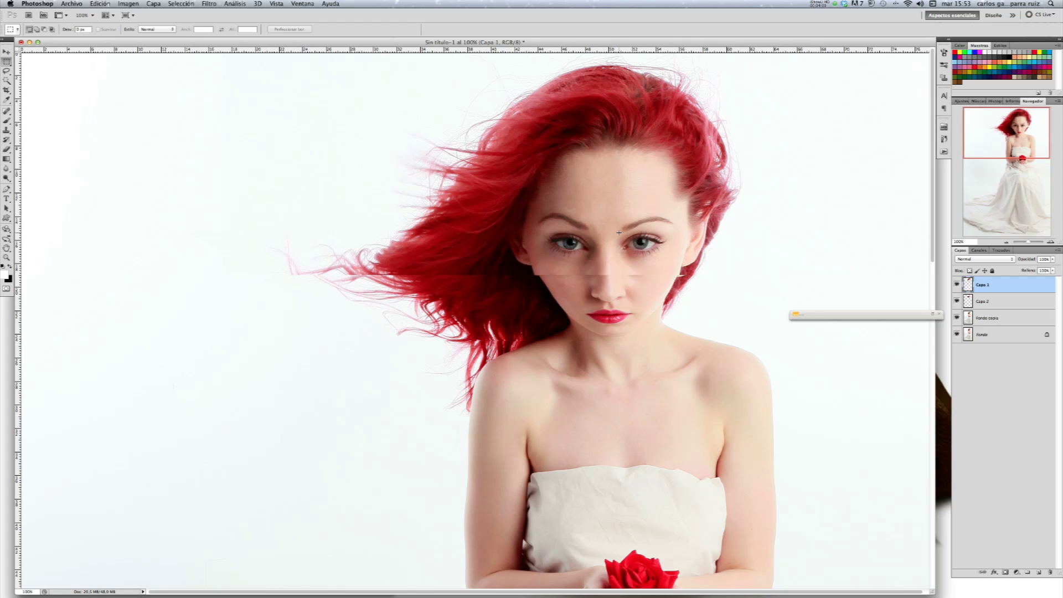
{"action": "key", "text": "v"}
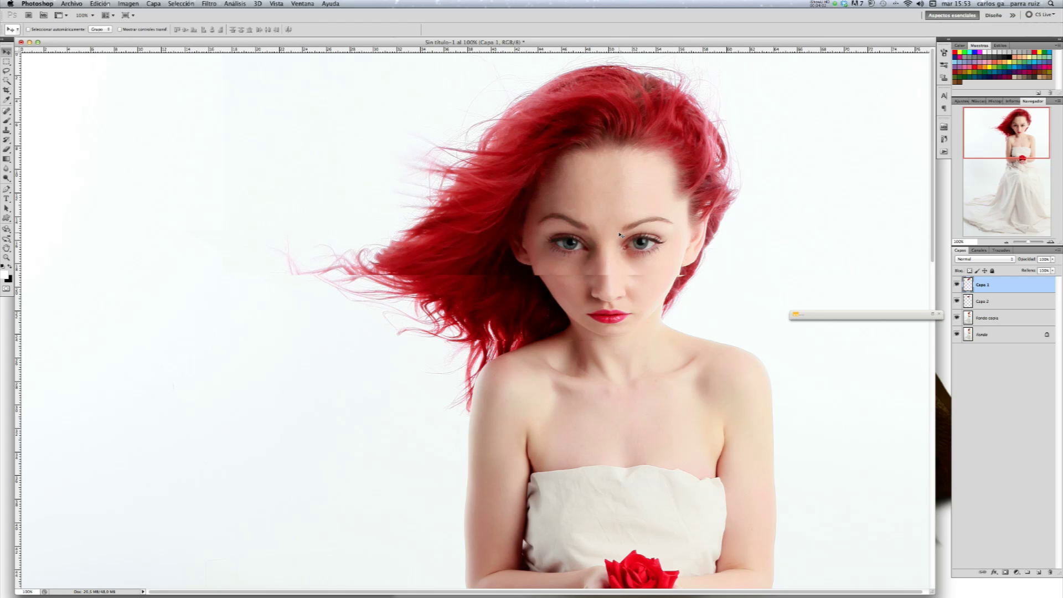
{"action": "left_click_drag", "start_coordinate": [621, 228], "coordinate": [623, 234]}
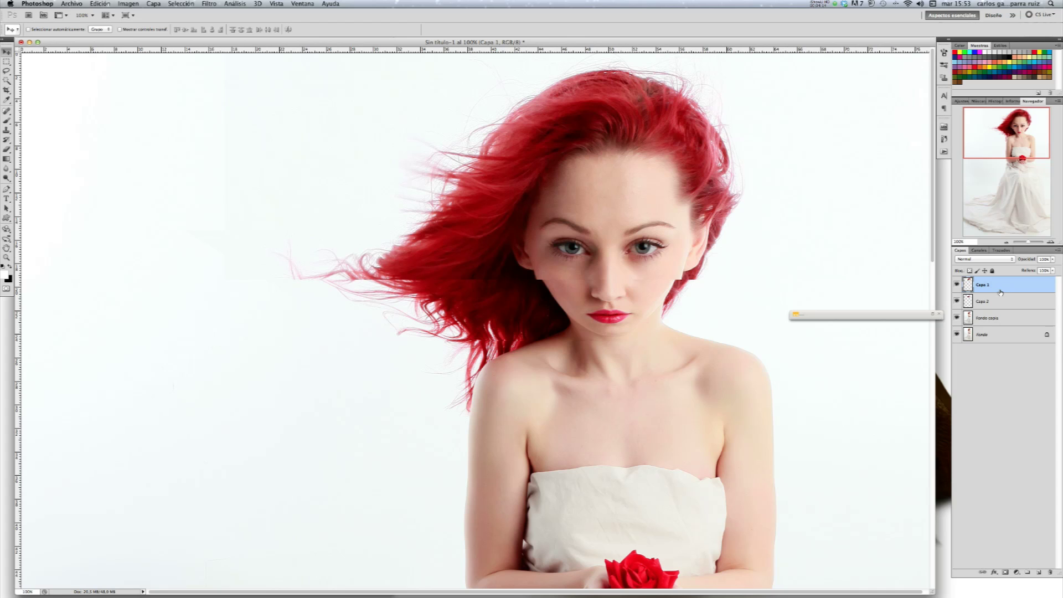
Step: Warp the upper-head layer Capa 1 by pulling its lower edge inward from both sides to match the face and hair below, and apply it
{"action": "left_click", "coordinate": [103, 4]}
{"action": "mouse_move", "coordinate": [177, 188]}
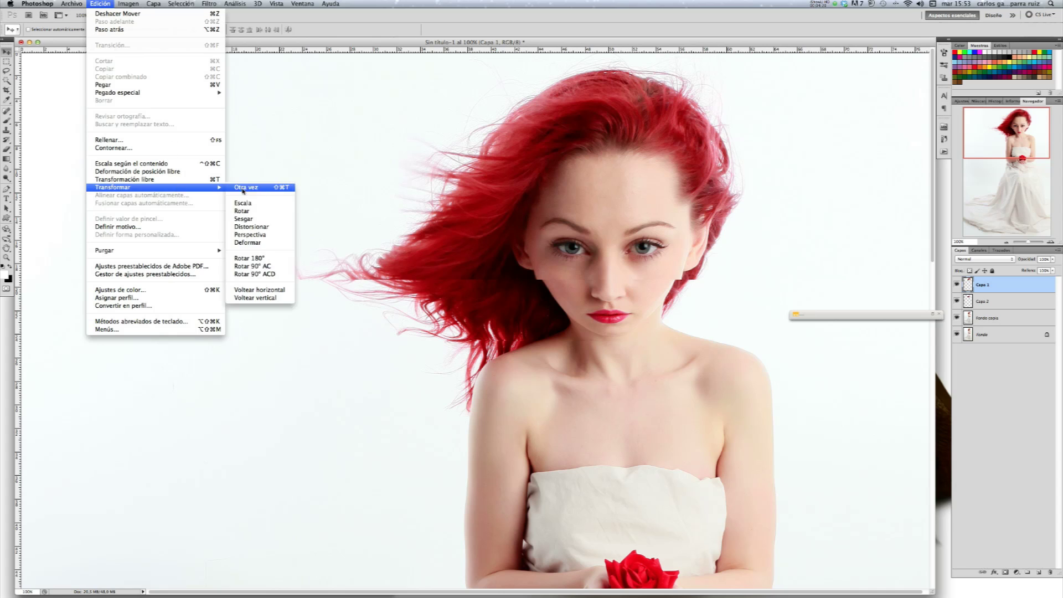
{"action": "left_click", "coordinate": [272, 243]}
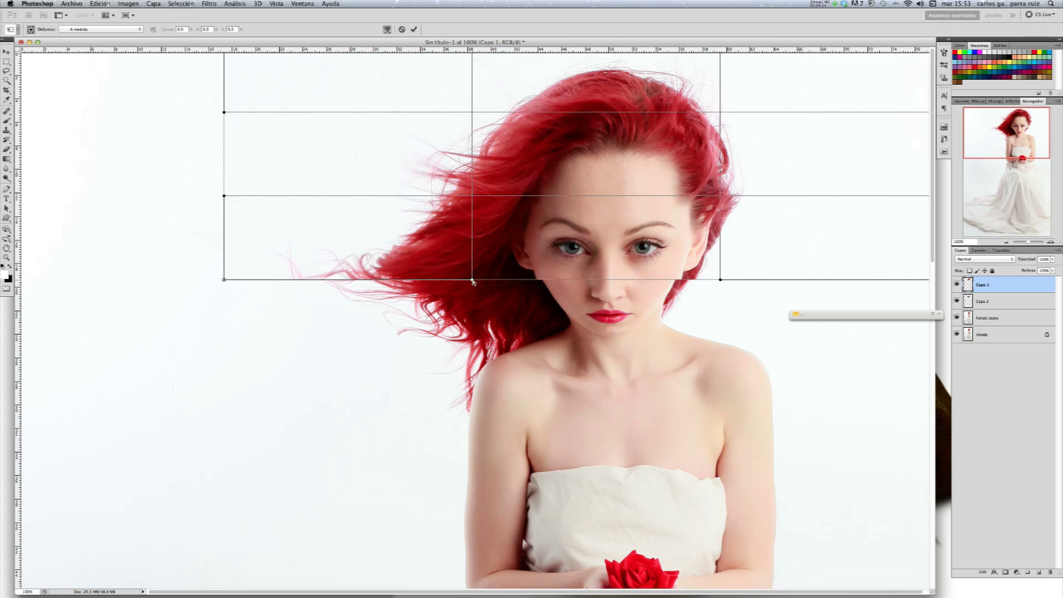
{"action": "left_click_drag", "start_coordinate": [473, 282], "coordinate": [485, 282]}
{"action": "left_click_drag", "start_coordinate": [720, 280], "coordinate": [700, 281]}
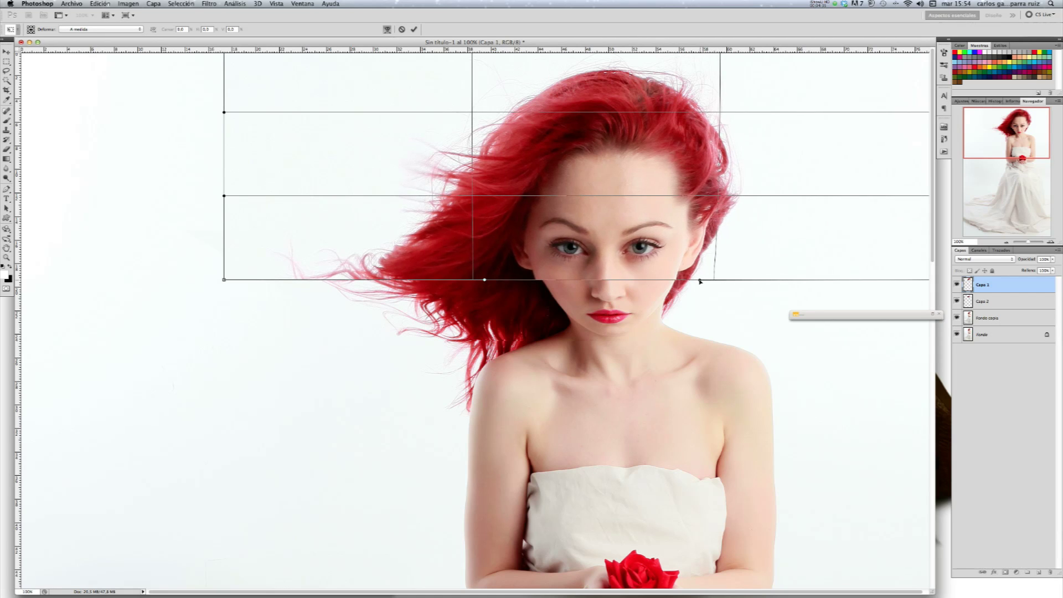
{"action": "left_click_drag", "start_coordinate": [485, 282], "coordinate": [500, 280]}
{"action": "left_click_drag", "start_coordinate": [700, 282], "coordinate": [689, 281]}
{"action": "left_click_drag", "start_coordinate": [500, 280], "coordinate": [505, 281]}
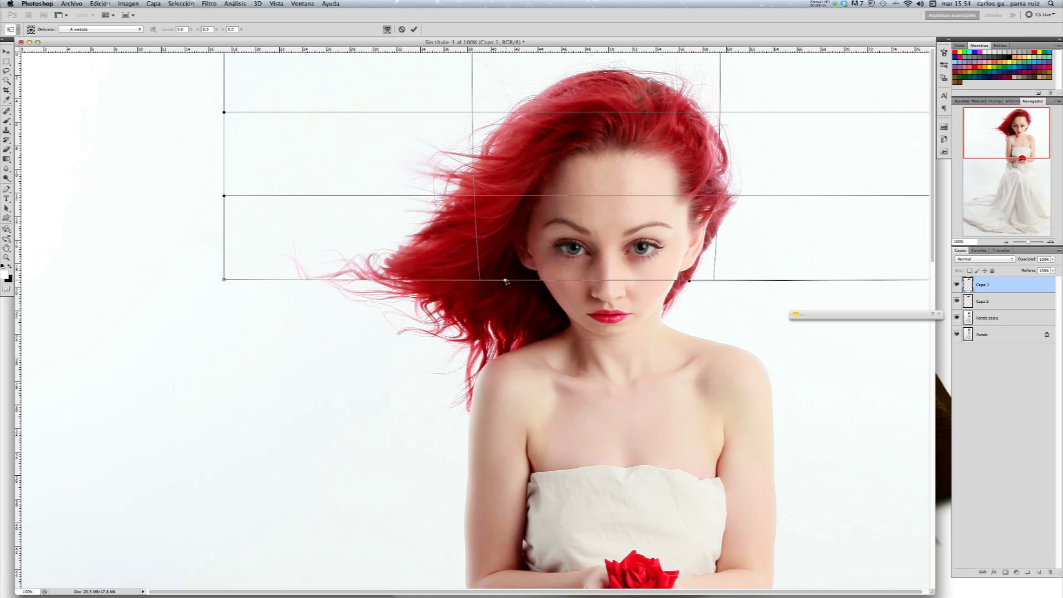
{"action": "left_click_drag", "start_coordinate": [690, 282], "coordinate": [685, 283]}
{"action": "left_click_drag", "start_coordinate": [508, 280], "coordinate": [512, 282]}
{"action": "left_click_drag", "start_coordinate": [684, 283], "coordinate": [682, 281]}
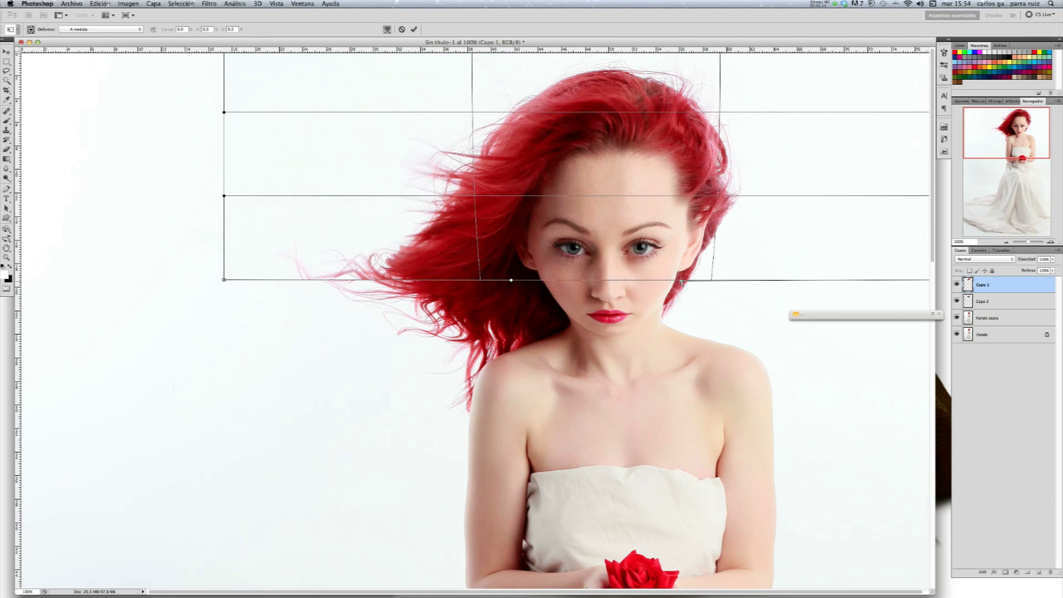
{"action": "left_click_drag", "start_coordinate": [511, 280], "coordinate": [514, 282]}
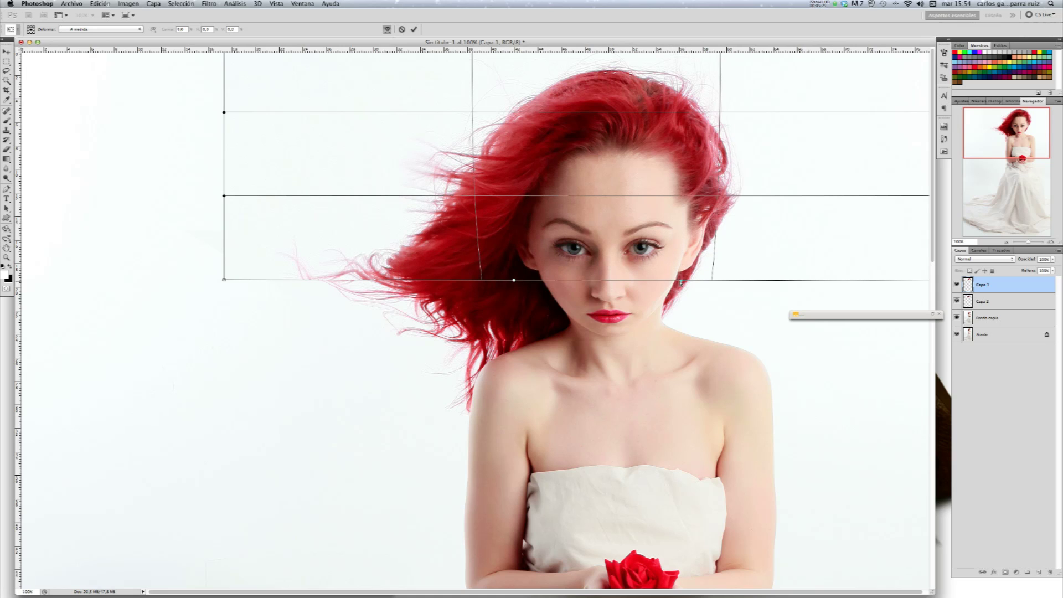
{"action": "left_click_drag", "start_coordinate": [681, 282], "coordinate": [677, 282]}
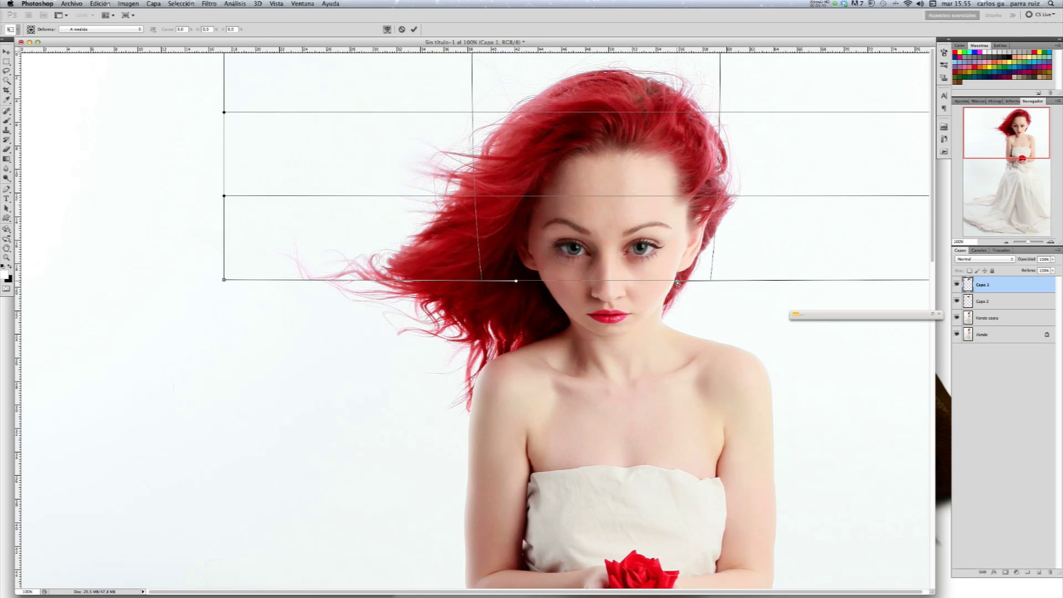
{"action": "left_click", "coordinate": [413, 30]}
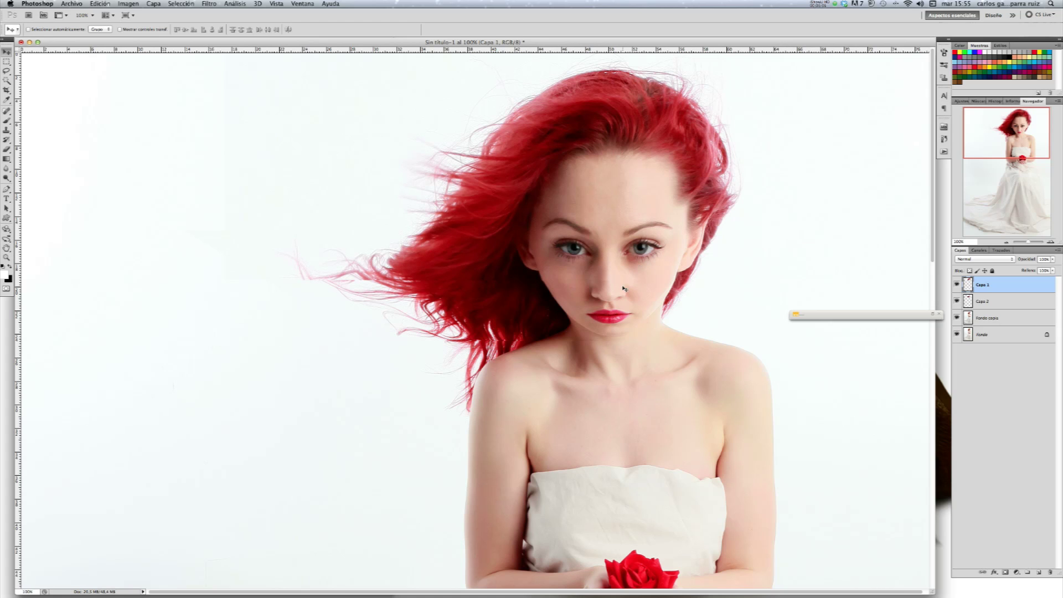
Step: Add a white layer mask to both Capa 1 and Capa 2, and compare the image with Capa 1 hidden and shown
{"action": "left_click", "coordinate": [1013, 300]}
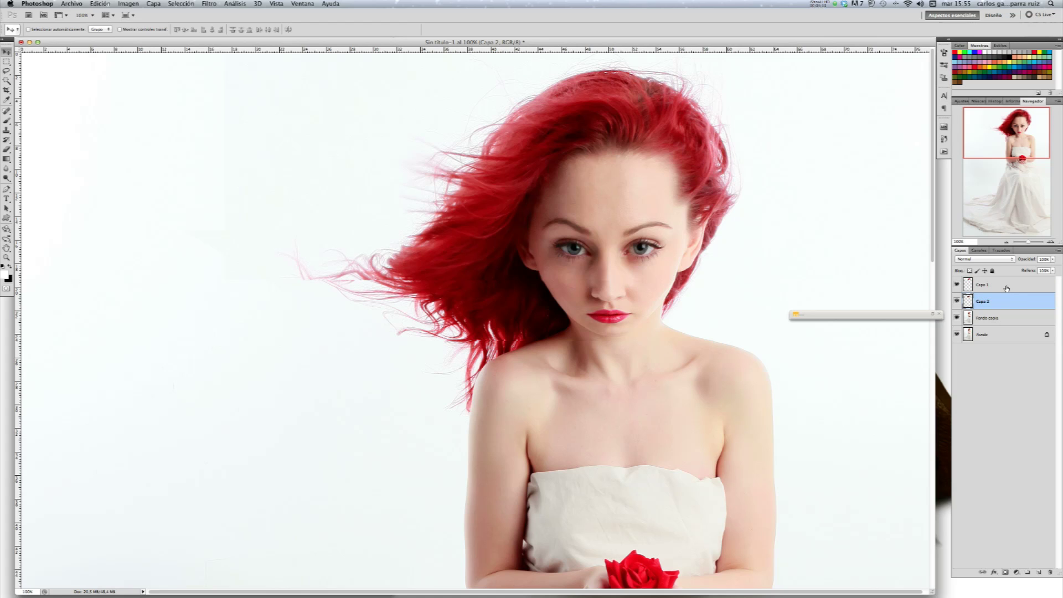
{"action": "left_click", "coordinate": [1007, 288]}
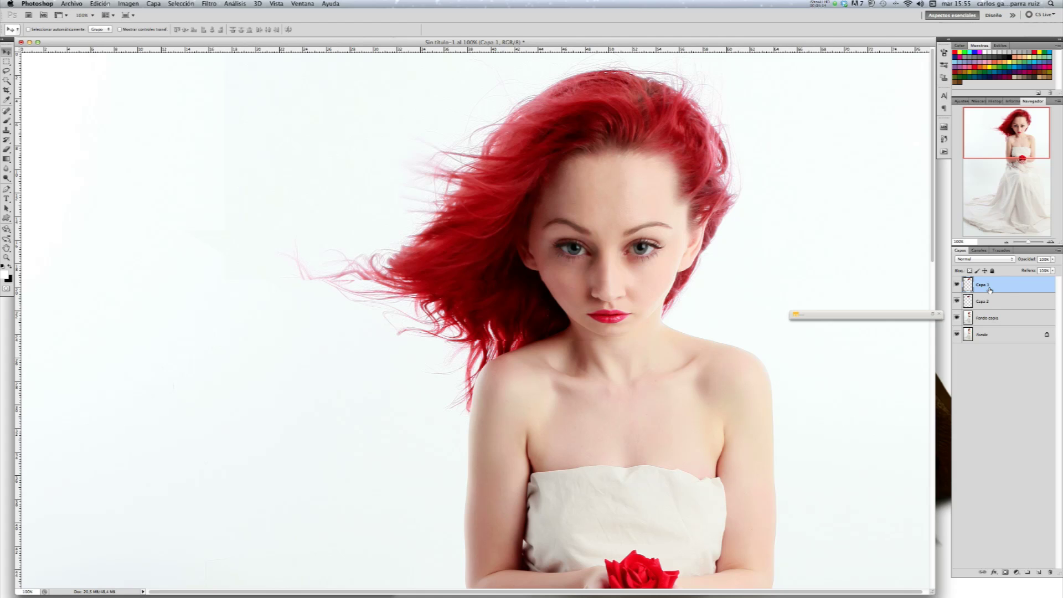
{"action": "left_click", "coordinate": [1005, 573]}
{"action": "left_click", "coordinate": [999, 300]}
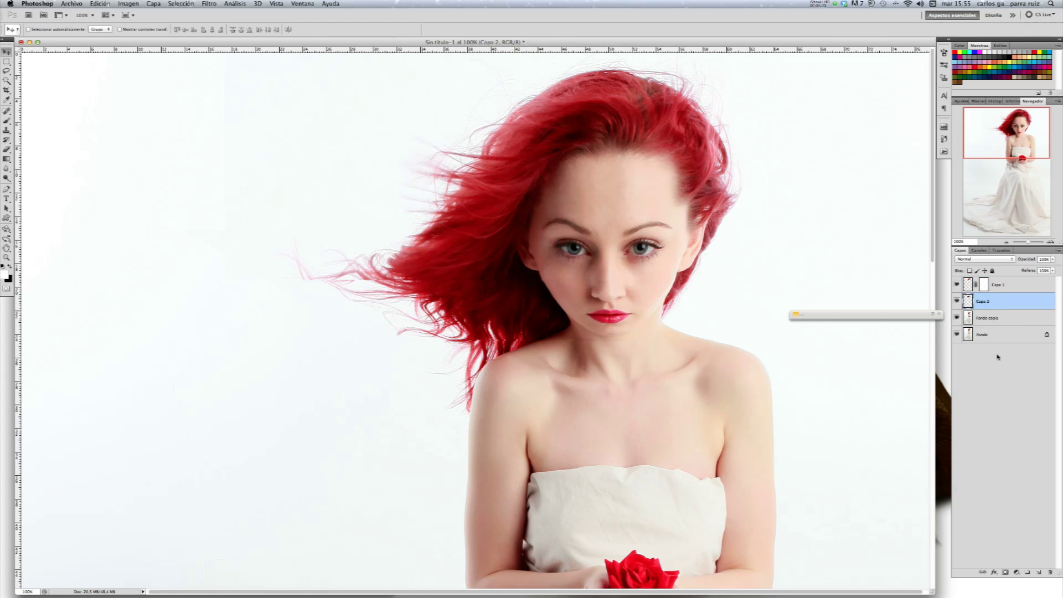
{"action": "left_click", "coordinate": [1005, 574]}
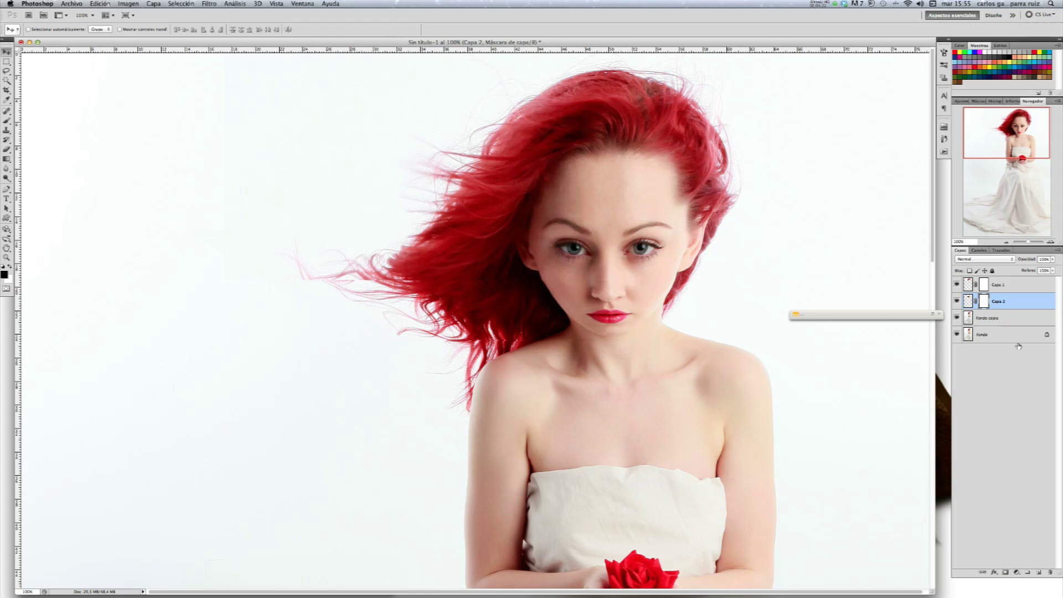
{"action": "left_click", "coordinate": [1013, 285]}
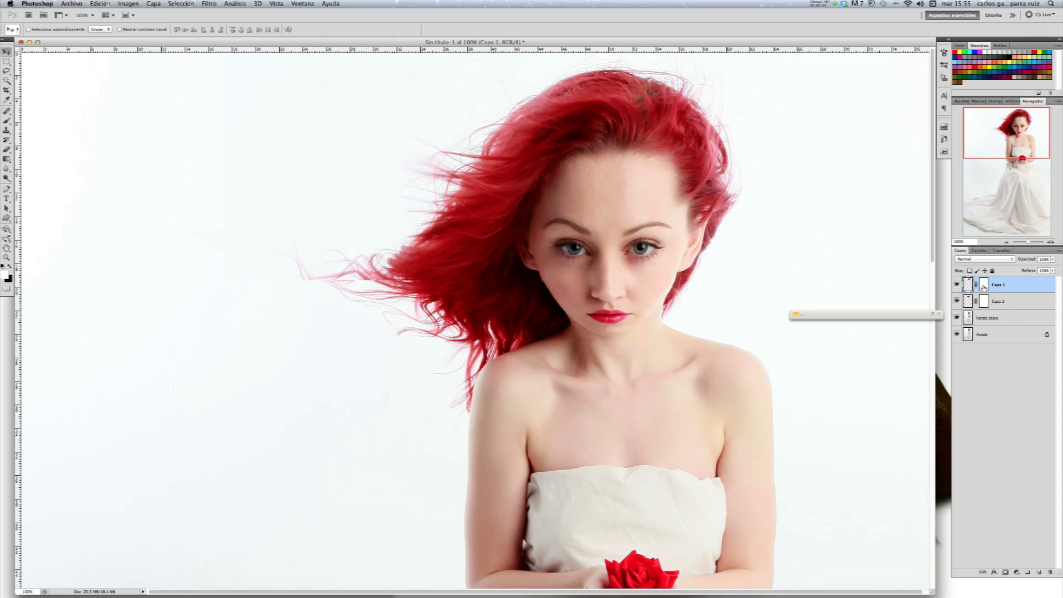
{"action": "left_click", "coordinate": [955, 286]}
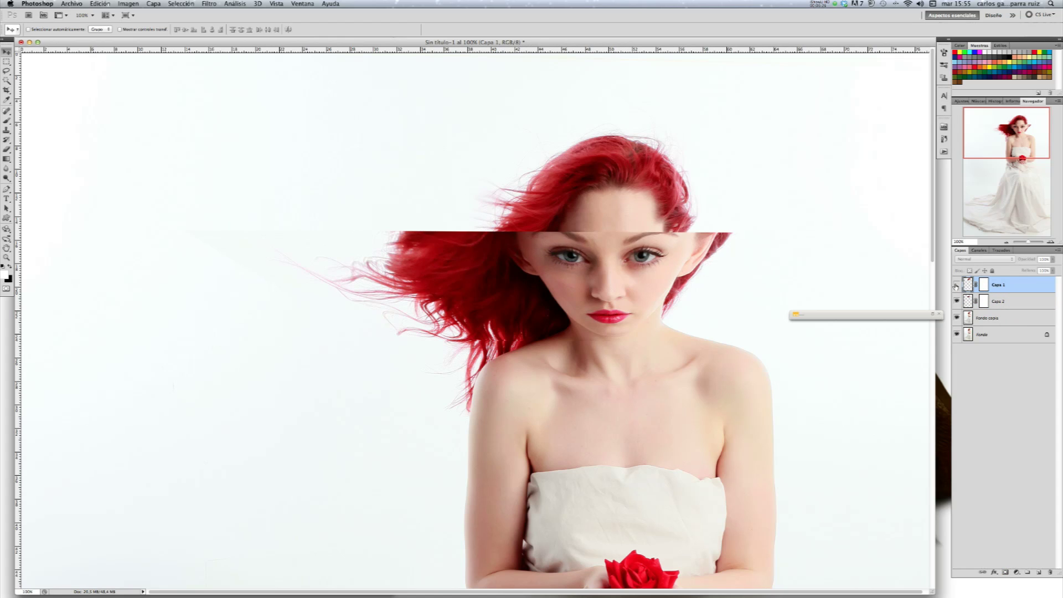
{"action": "left_click", "coordinate": [956, 286]}
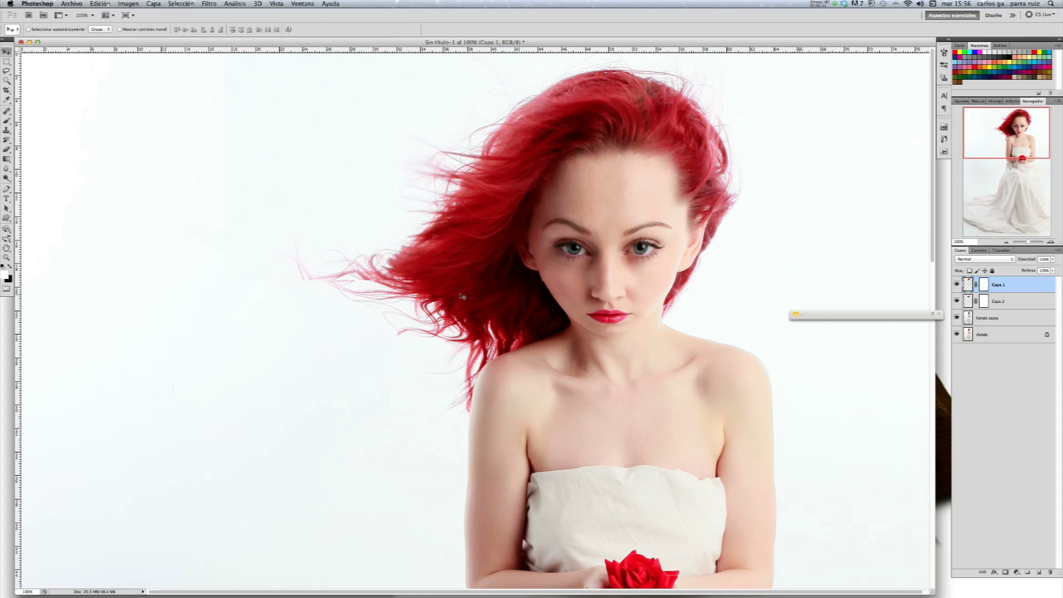
Step: Choose the Brush tool with black as the foreground colour and raise the brush opacity
{"action": "left_click", "coordinate": [8, 121]}
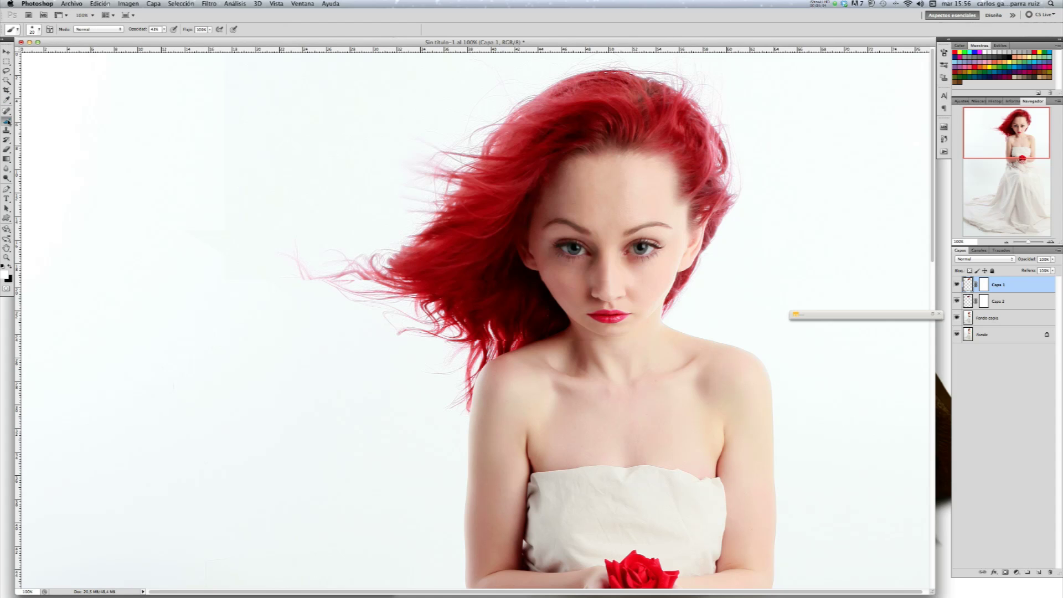
{"action": "left_click", "coordinate": [9, 267]}
{"action": "left_click", "coordinate": [164, 30]}
{"action": "left_click_drag", "start_coordinate": [169, 39], "coordinate": [174, 39]}
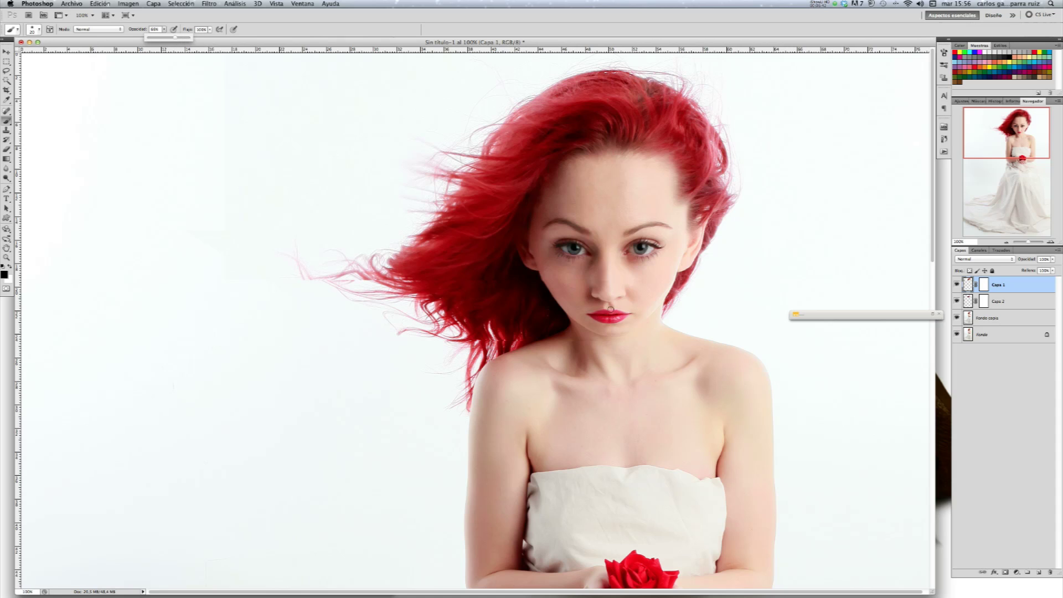
{"action": "left_click", "coordinate": [526, 279]}
{"action": "left_click_drag", "start_coordinate": [507, 278], "coordinate": [493, 280]}
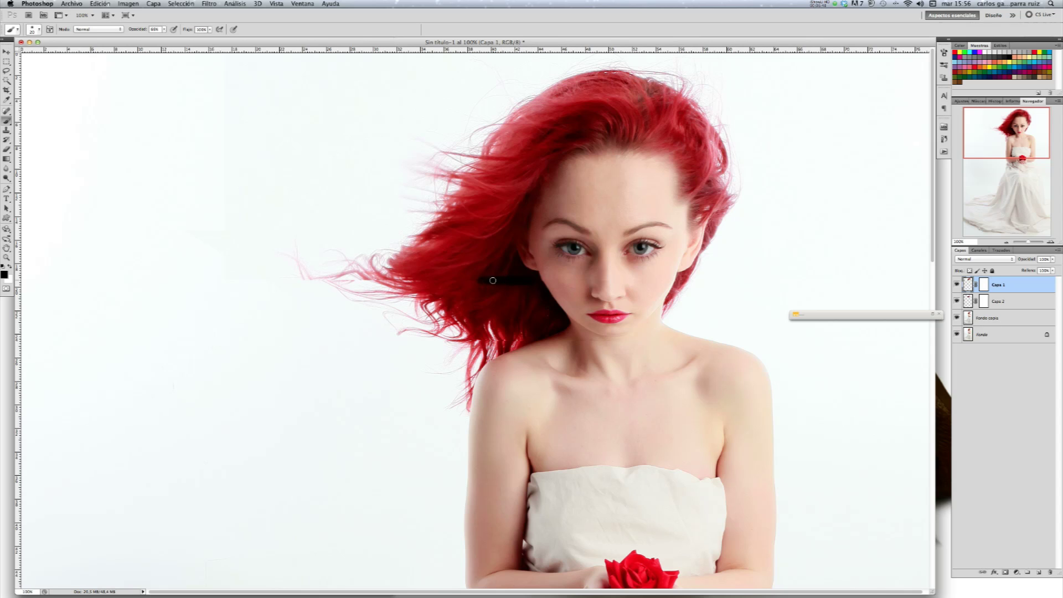
{"action": "key", "text": "alt+super+z"}
{"action": "key", "text": "alt+super+z"}
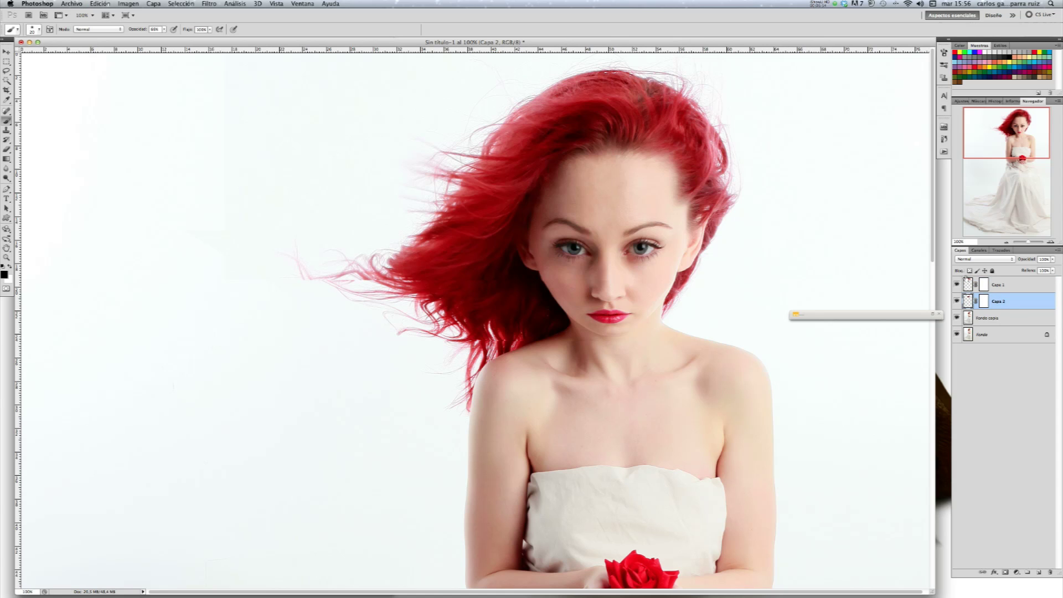
Step: Activate Capa 1's layer mask for blending its seam with the lower face, and check the layer by toggling its visibility
{"action": "left_click", "coordinate": [985, 286]}
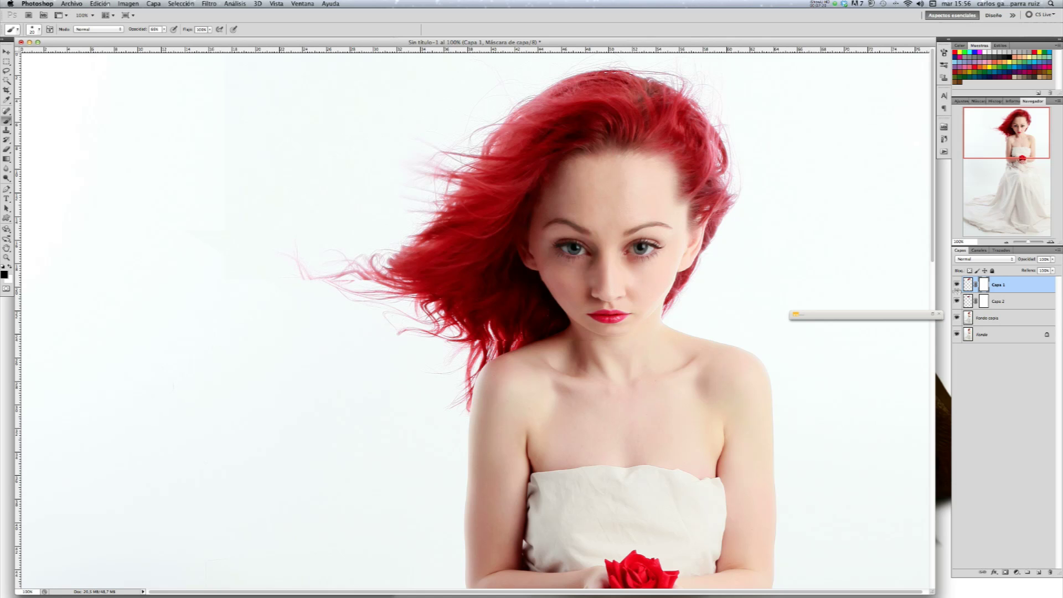
{"action": "left_click", "coordinate": [957, 285]}
{"action": "left_click", "coordinate": [957, 284]}
{"action": "left_click", "coordinate": [957, 284]}
{"action": "left_click", "coordinate": [957, 285]}
{"action": "left_click", "coordinate": [957, 284]}
{"action": "left_click", "coordinate": [957, 284]}
Step: Blend the seam on Capa 2's layer mask and mask out the stray hair tips at the outer edge of Capa 1
{"action": "left_click", "coordinate": [1005, 303]}
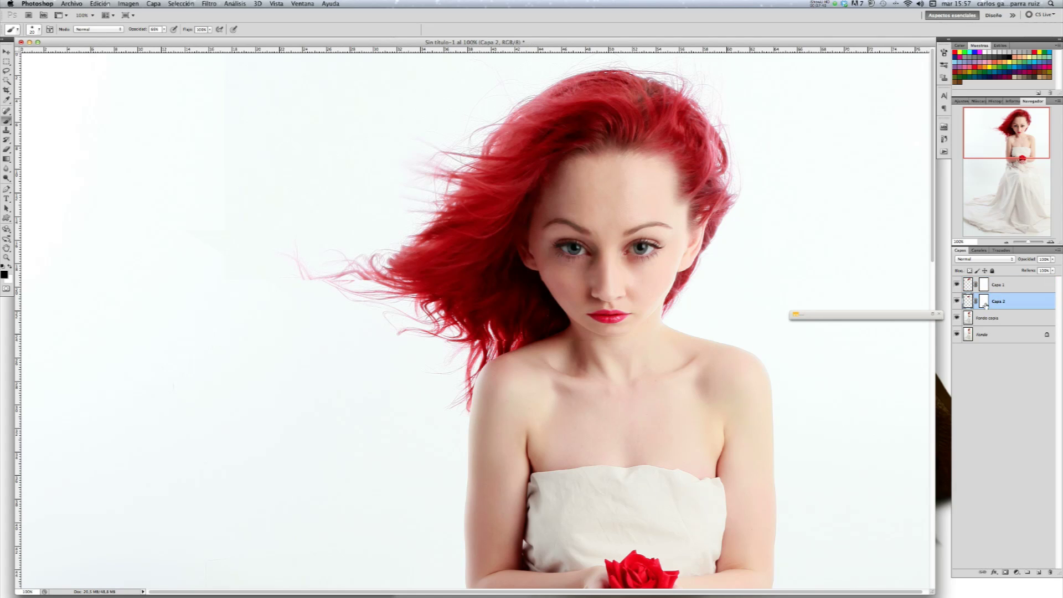
{"action": "left_click", "coordinate": [985, 303]}
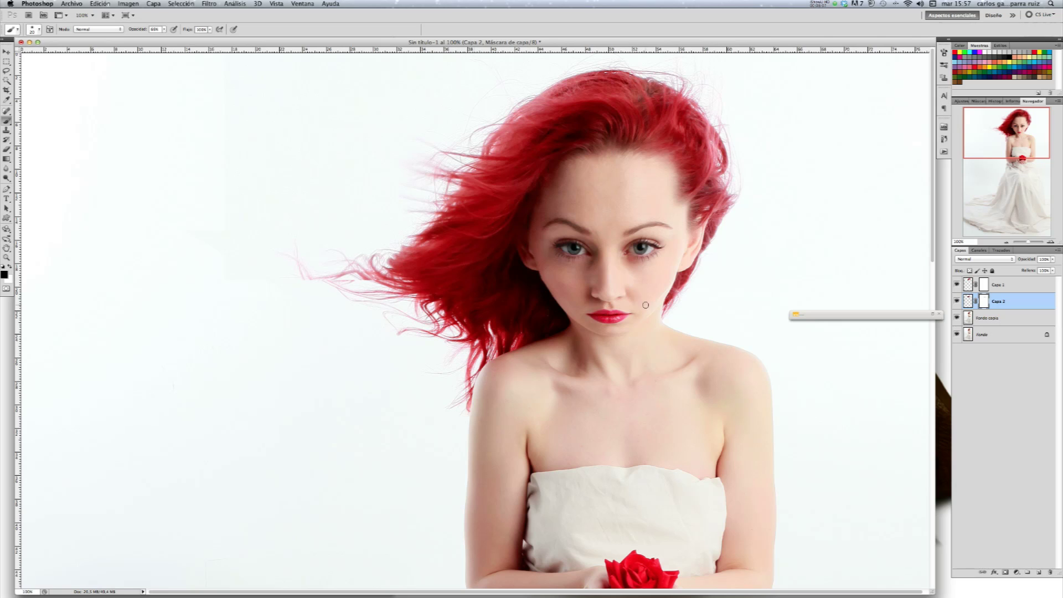
{"action": "left_click", "coordinate": [1001, 284]}
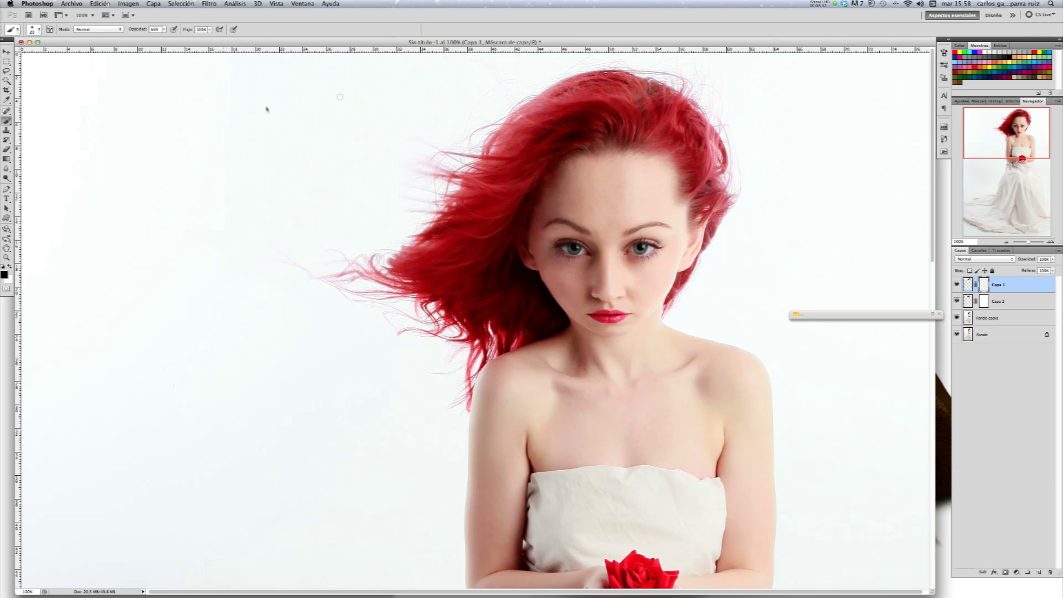
Step: Enlarge the brush tip, clean up the pale backdrop beside the hair on the layer masks, and check Capa 2 hidden and shown
{"action": "left_click", "coordinate": [944, 53]}
{"action": "left_click_drag", "start_coordinate": [858, 154], "coordinate": [862, 154]}
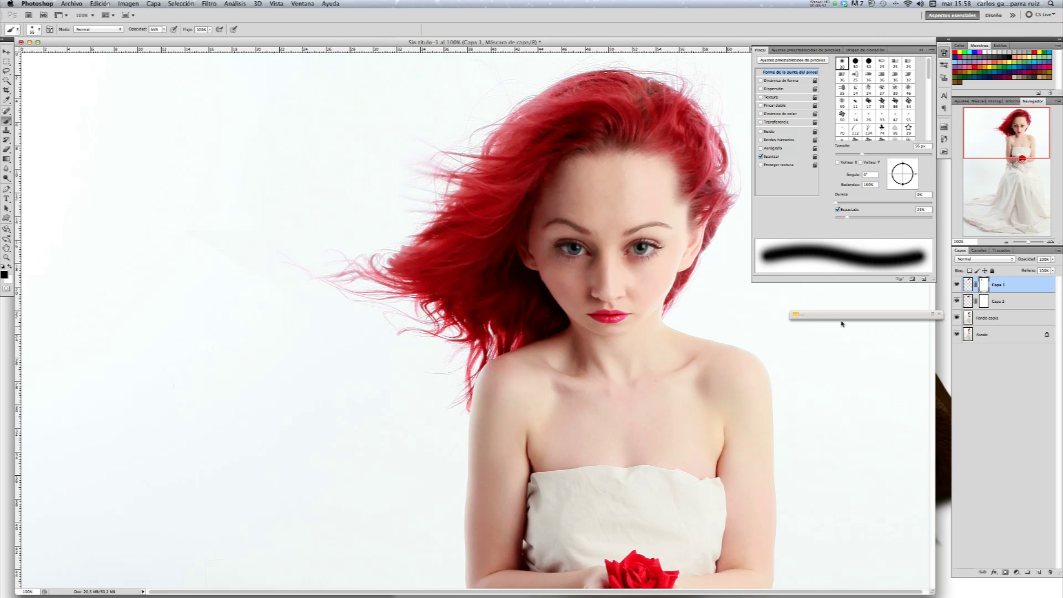
{"action": "left_click", "coordinate": [985, 304]}
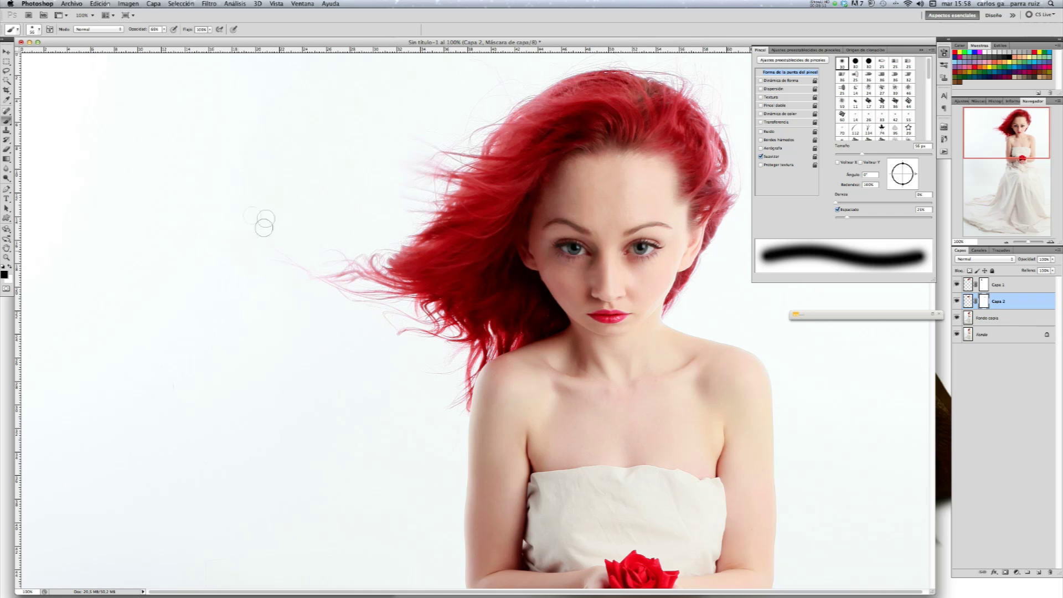
{"action": "left_click", "coordinate": [957, 300]}
{"action": "left_click", "coordinate": [957, 301]}
Step: Stamp all visible layers into a new layer above Capa 1 and name it combinado
{"action": "left_click", "coordinate": [1023, 288]}
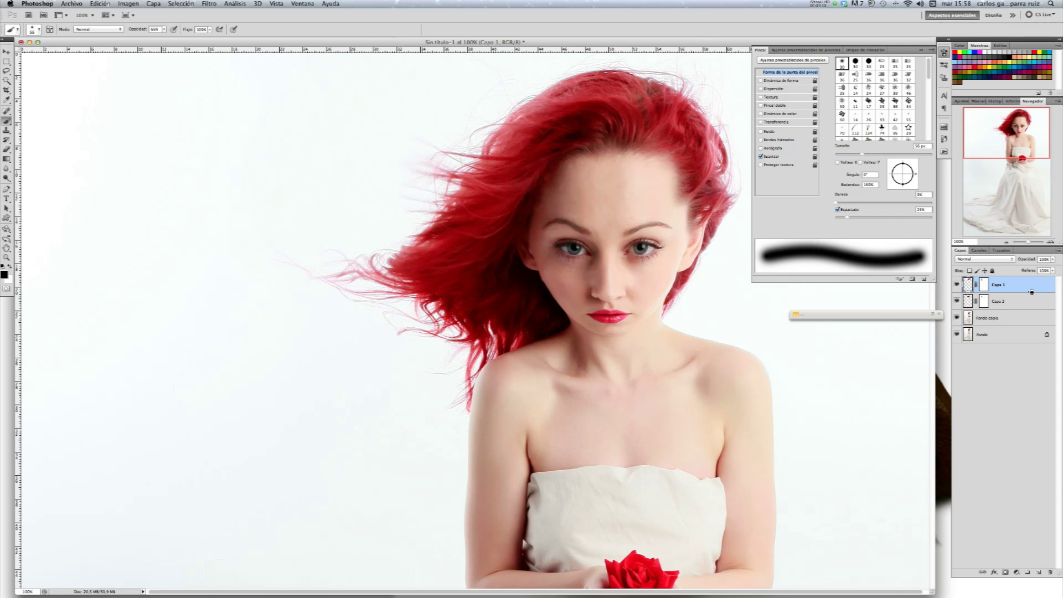
{"action": "key", "text": "super+alt+shift+e"}
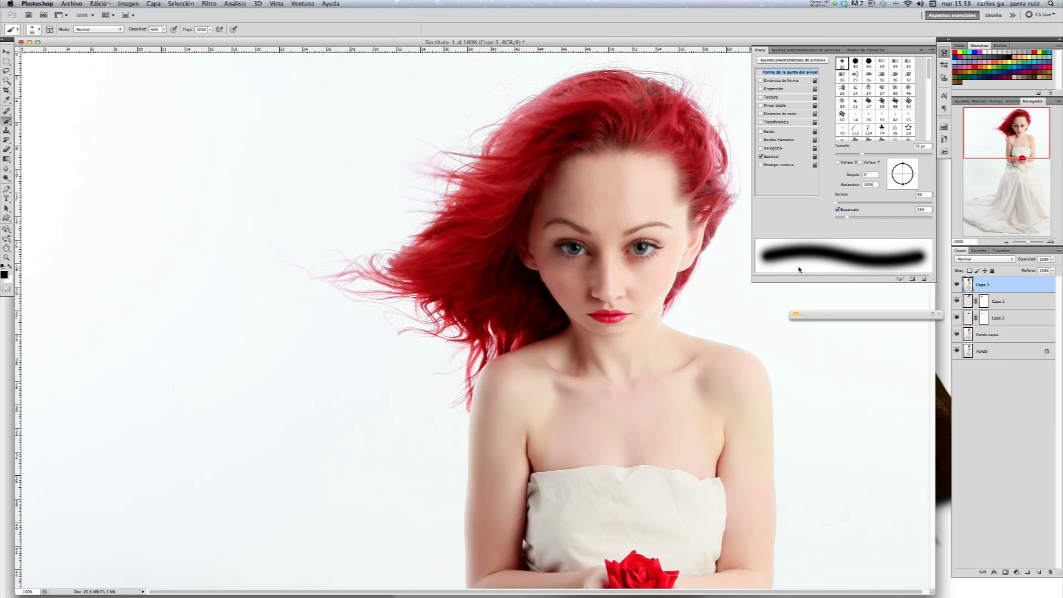
{"action": "double_click", "coordinate": [983, 285]}
{"action": "type", "text": "cam"}
{"action": "key", "text": "Return"}
Step: Select a rectangle around the face and neck on the combinado layer and open it in the Liquify filter
{"action": "left_click", "coordinate": [6, 62]}
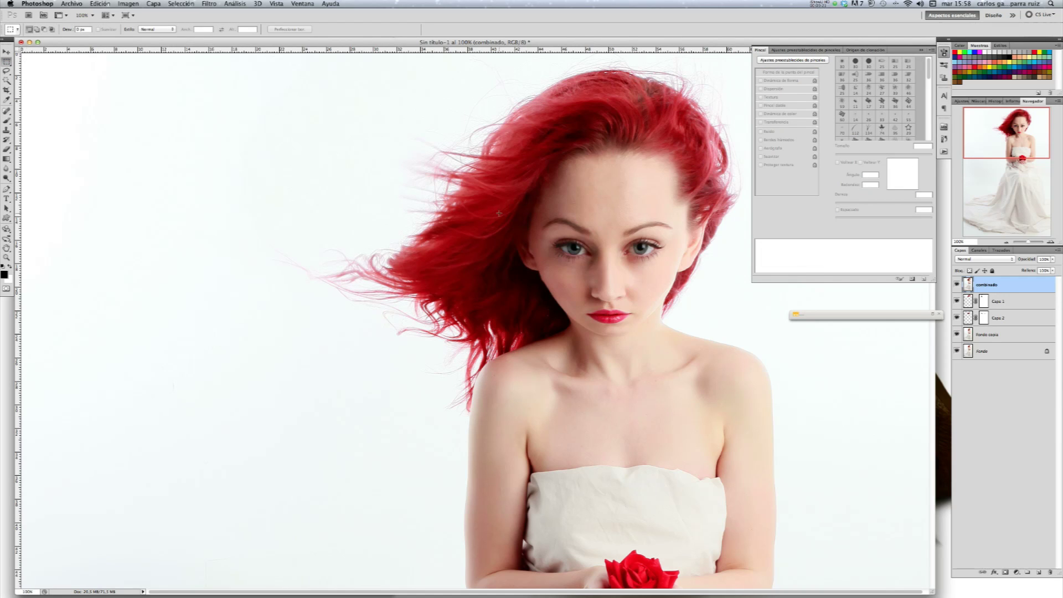
{"action": "left_click_drag", "start_coordinate": [714, 330], "coordinate": [717, 351]}
{"action": "left_click", "coordinate": [210, 4]}
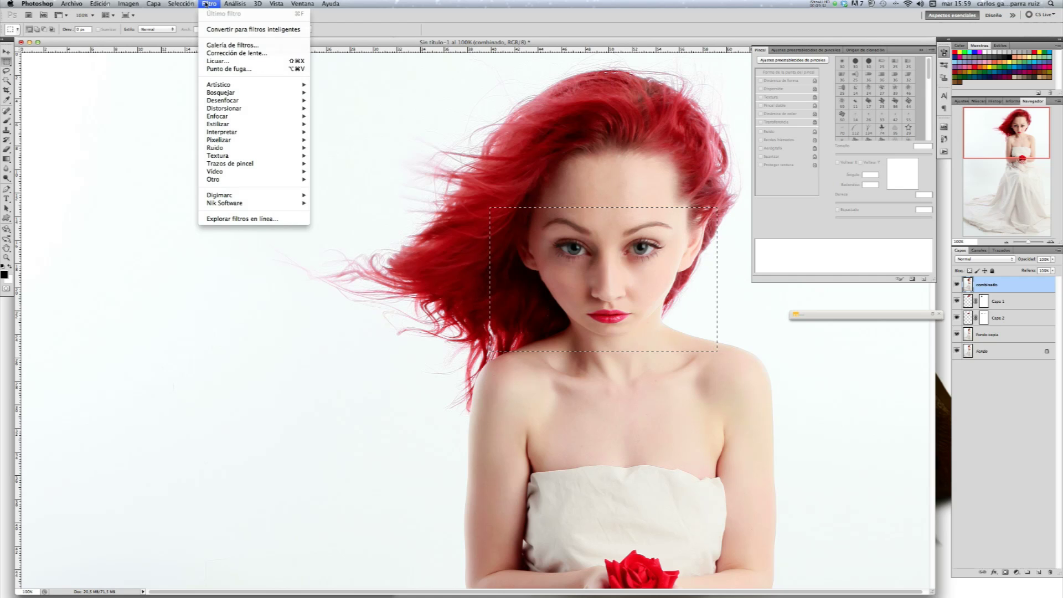
{"action": "left_click", "coordinate": [233, 61]}
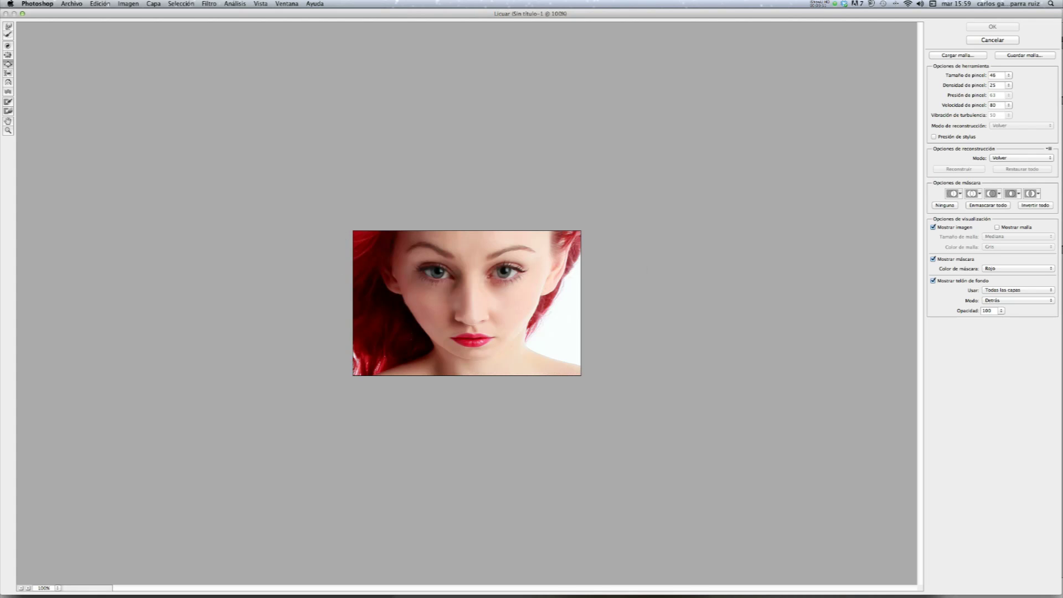
Step: Push the cheek contours inward on both sides of the face with the Forward Warp tool
{"action": "left_click", "coordinate": [9, 26]}
{"action": "key", "text": "super+0"}
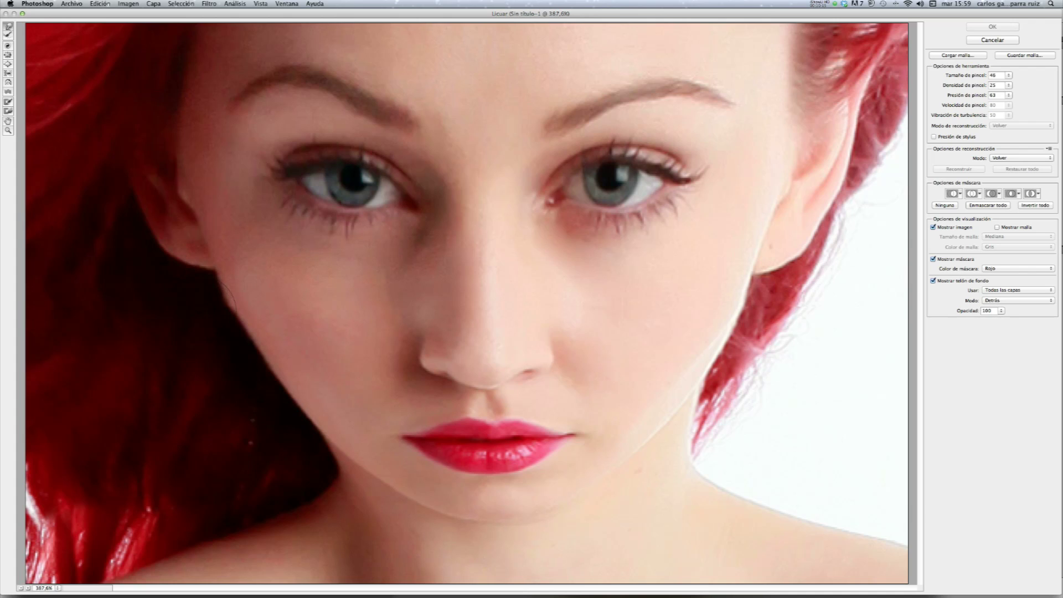
{"action": "left_click_drag", "start_coordinate": [215, 303], "coordinate": [271, 302]}
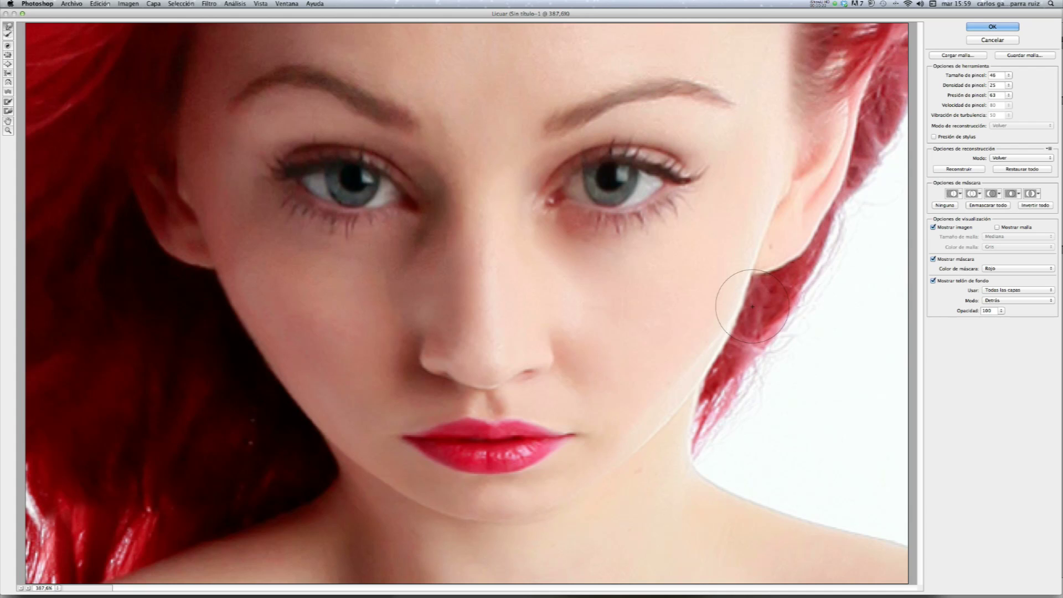
{"action": "mouse_move", "coordinate": [752, 306]}
{"action": "left_mouse_down"}
{"action": "mouse_move", "coordinate": [735, 304]}
{"action": "mouse_move", "coordinate": [692, 369]}
{"action": "left_mouse_up"}
Step: Shrink the tip of the nose with the Pucker tool, using brush sizes of 91 and 121
{"action": "left_click", "coordinate": [1009, 86]}
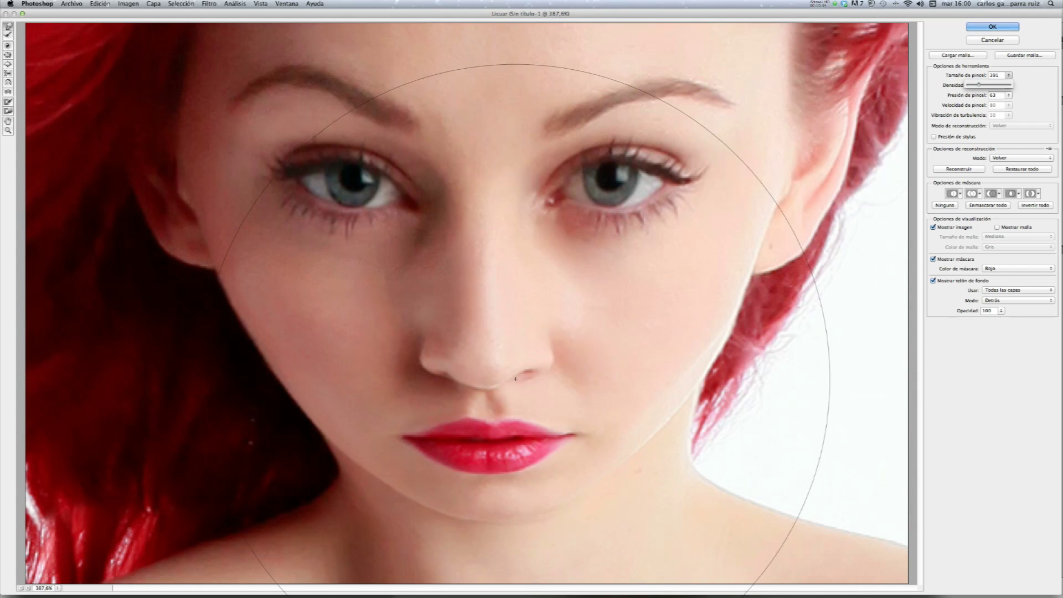
{"action": "key", "text": "bracketright"}
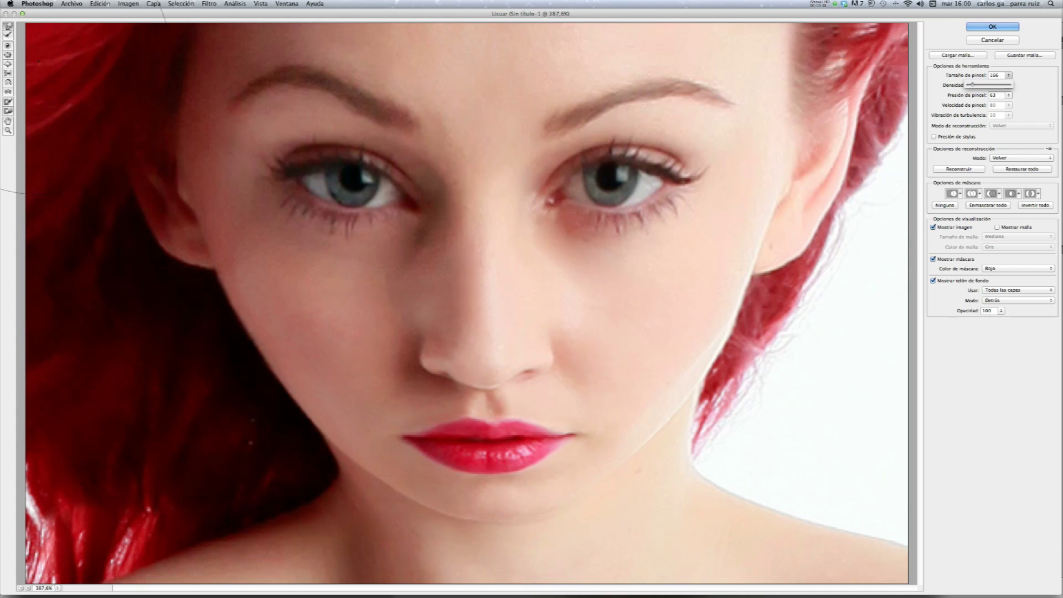
{"action": "left_click", "coordinate": [7, 55]}
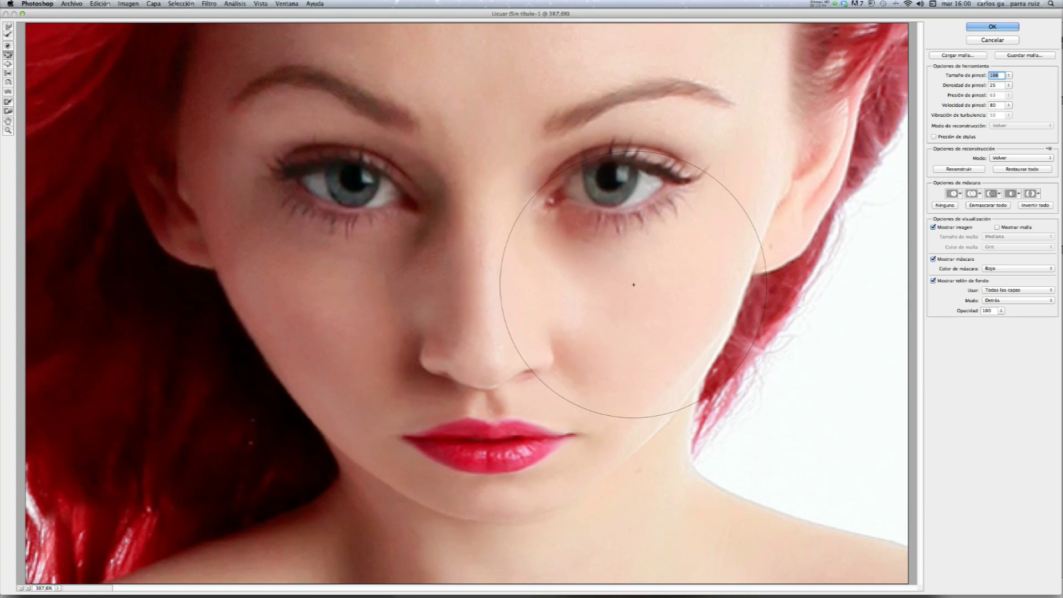
{"action": "left_click", "coordinate": [1009, 85]}
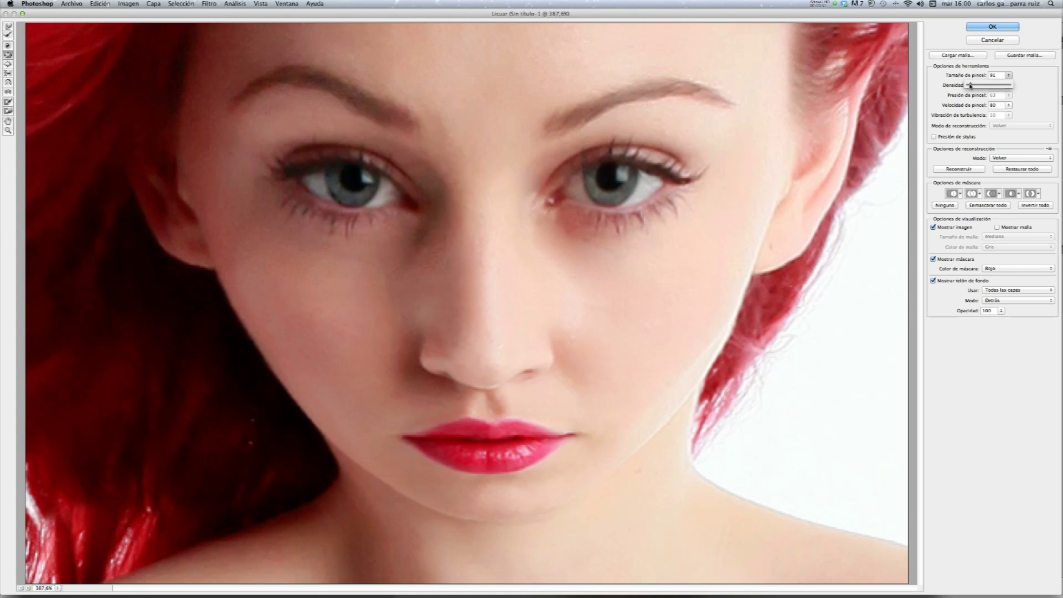
{"action": "left_click", "coordinate": [487, 339]}
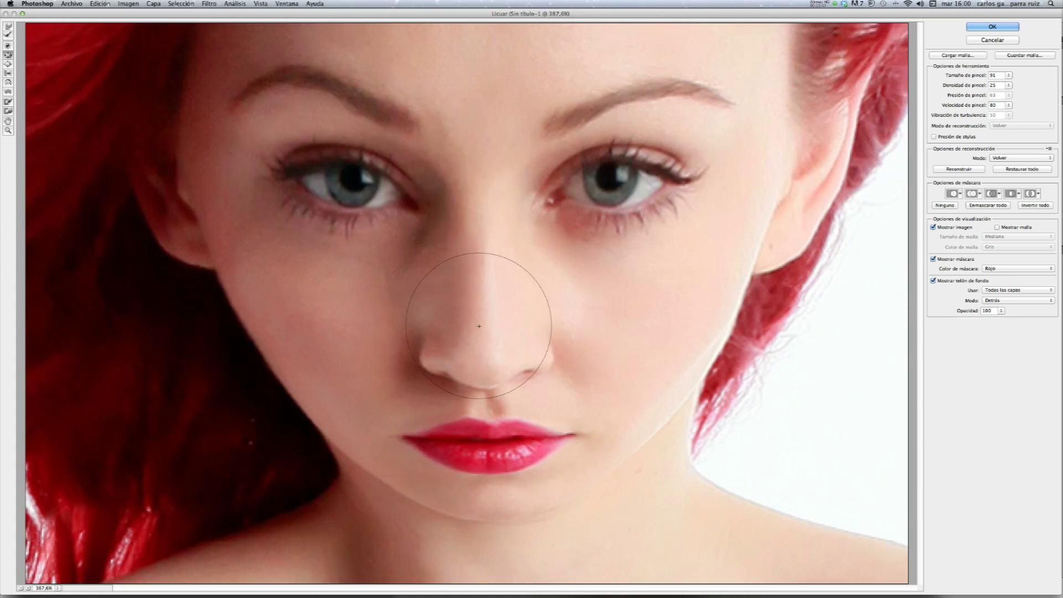
{"action": "left_click", "coordinate": [1008, 76]}
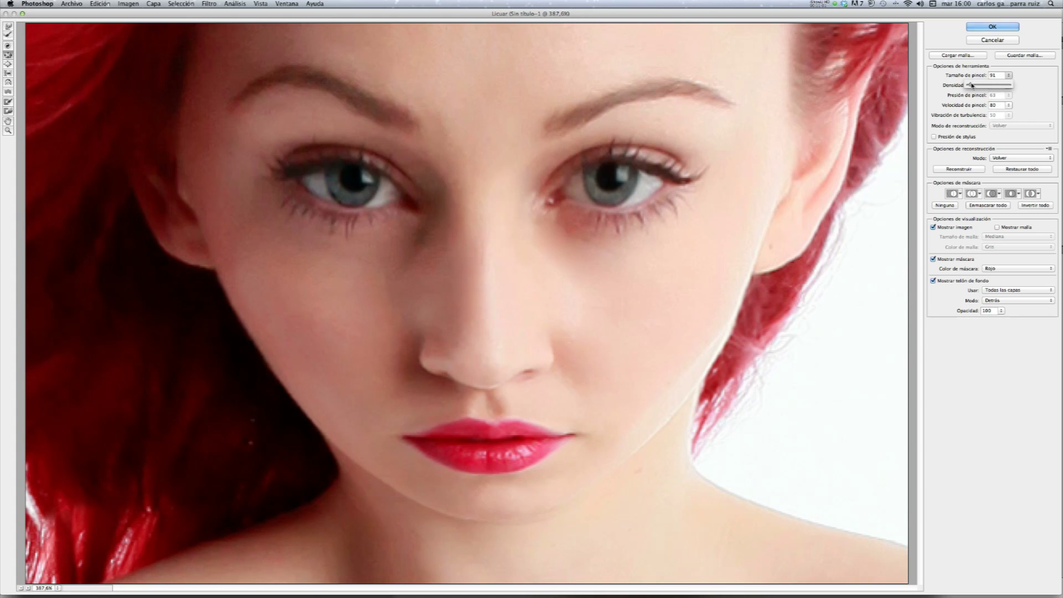
{"action": "left_click", "coordinate": [487, 365]}
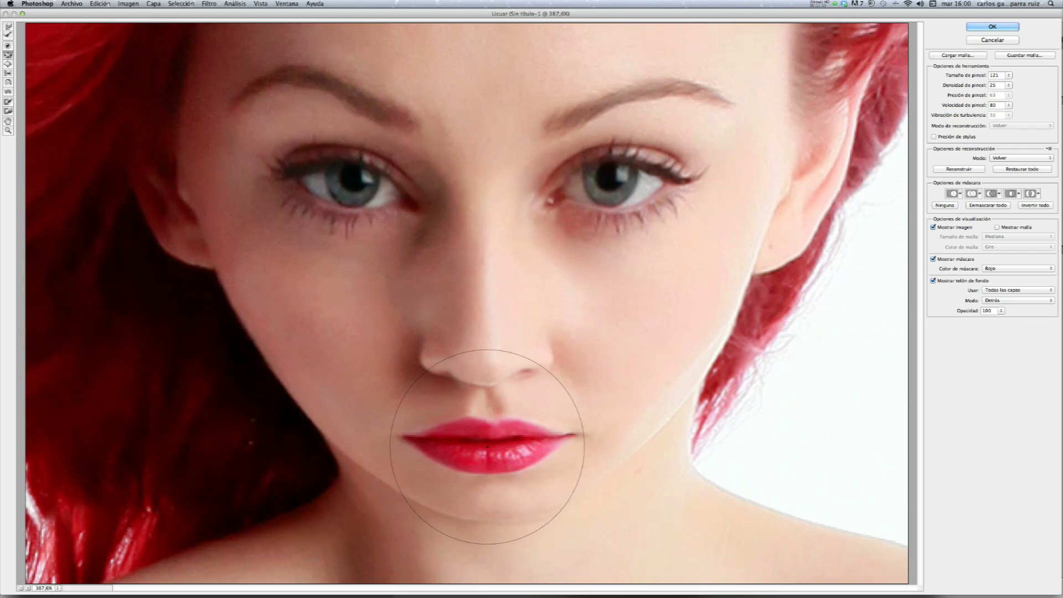
Step: Reshape the chin at 100% view with the Forward Warp tool and a brush size of 241
{"action": "left_click", "coordinate": [7, 131]}
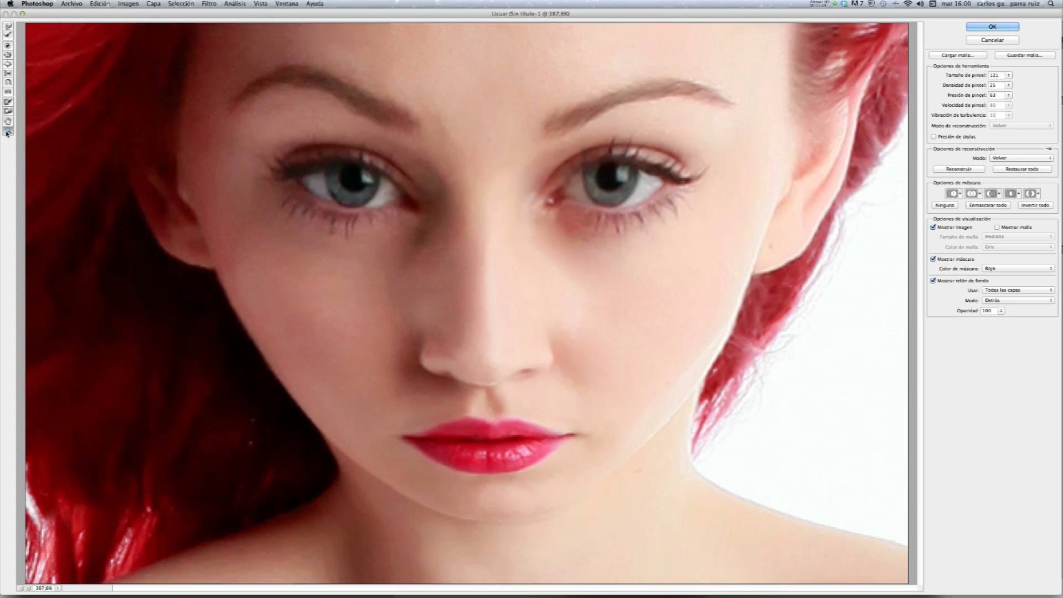
{"action": "left_click", "coordinate": [21, 588]}
{"action": "left_click", "coordinate": [21, 588]}
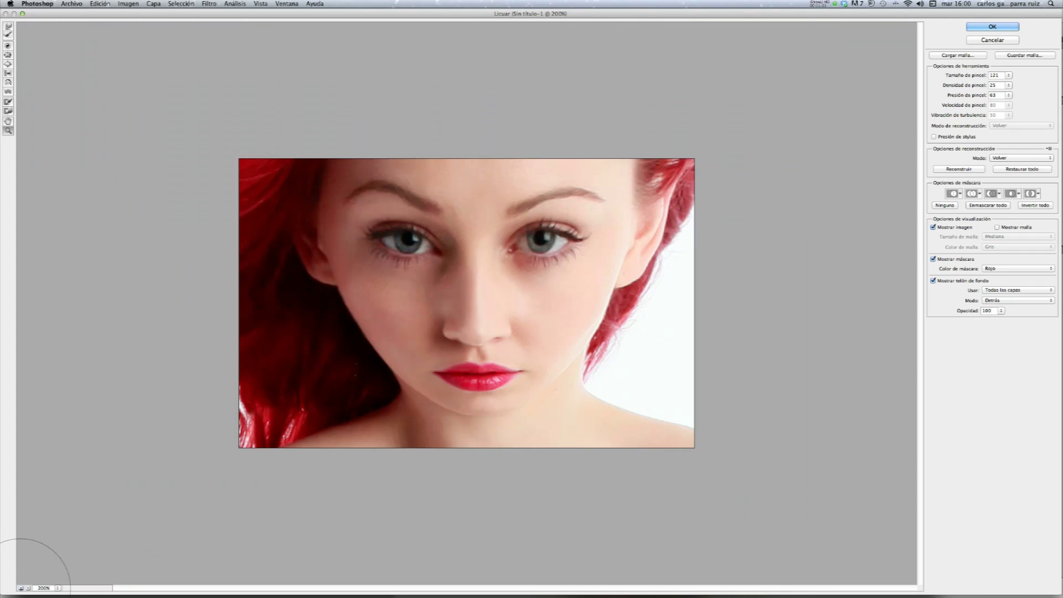
{"action": "left_click", "coordinate": [21, 588]}
{"action": "left_click", "coordinate": [8, 56]}
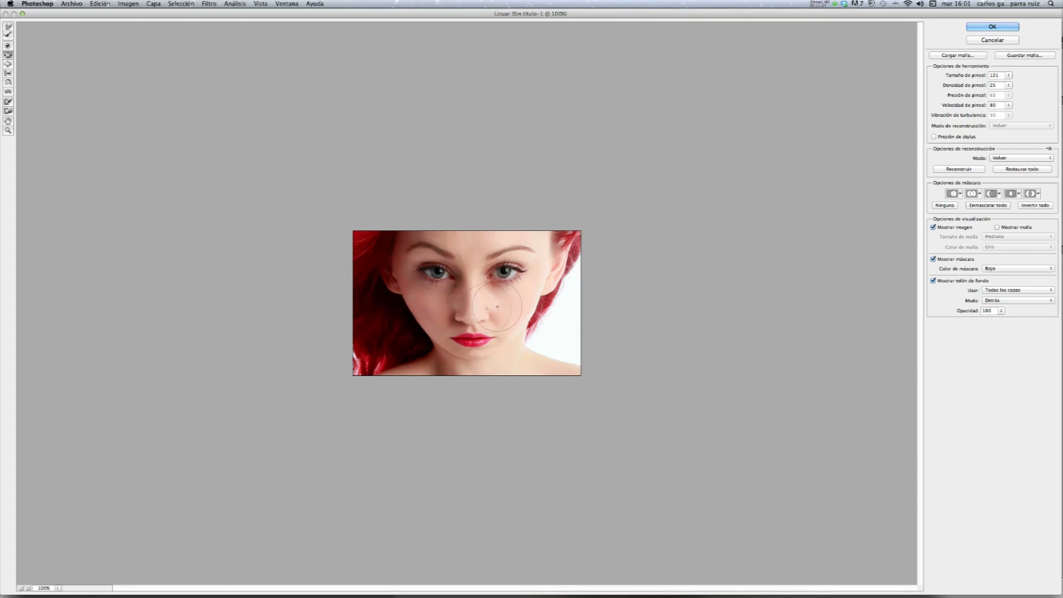
{"action": "left_click", "coordinate": [9, 26]}
{"action": "left_click_drag", "start_coordinate": [1008, 85], "coordinate": [975, 85]}
{"action": "left_click", "coordinate": [474, 377]}
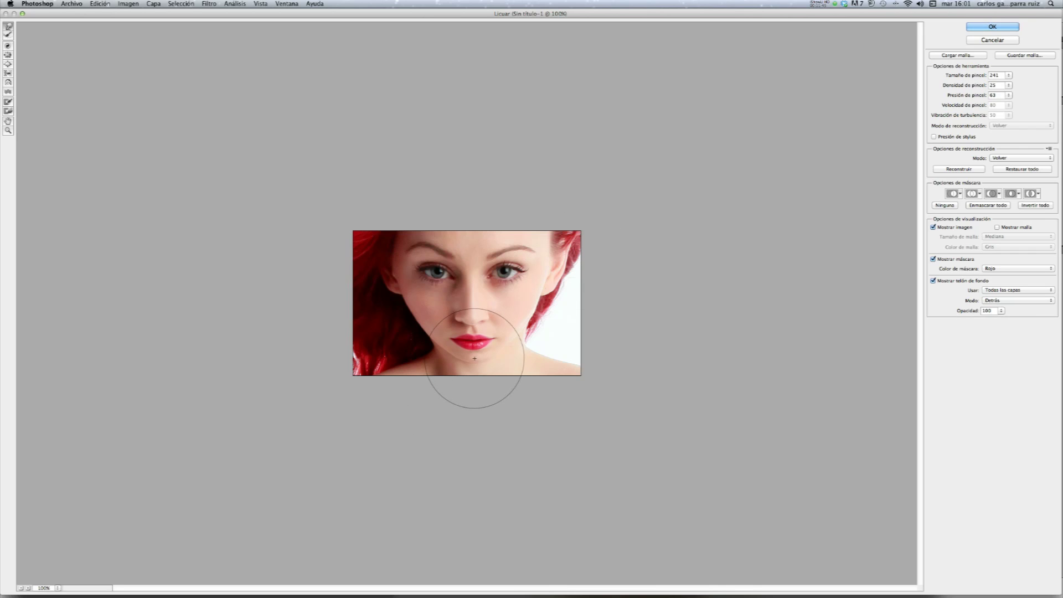
Step: Narrow the lips with the Forward Warp tool and a smaller brush, and apply the Liquify filter
{"action": "left_click", "coordinate": [8, 55]}
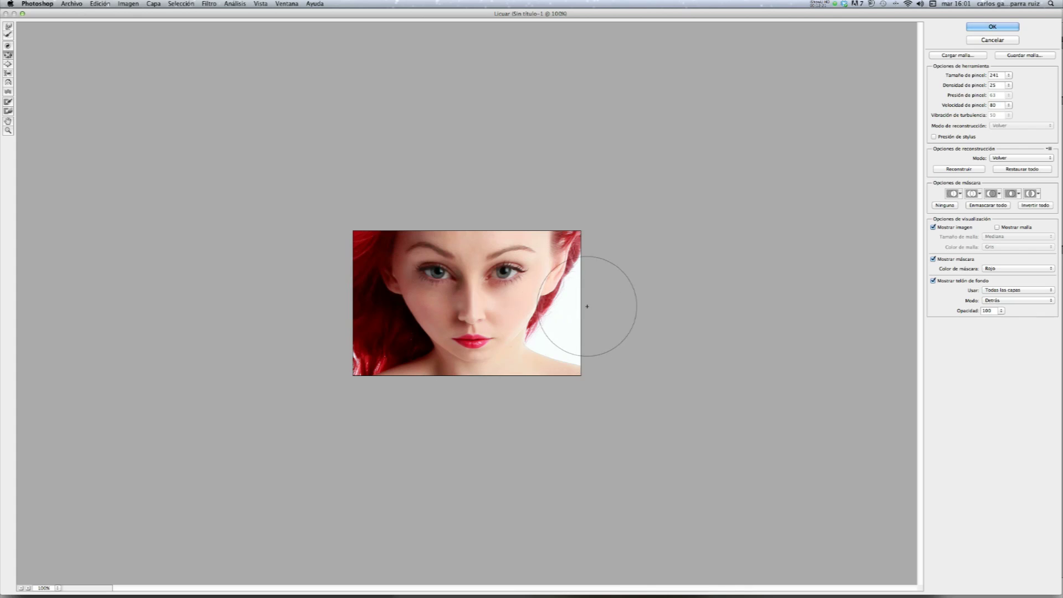
{"action": "left_click", "coordinate": [8, 26]}
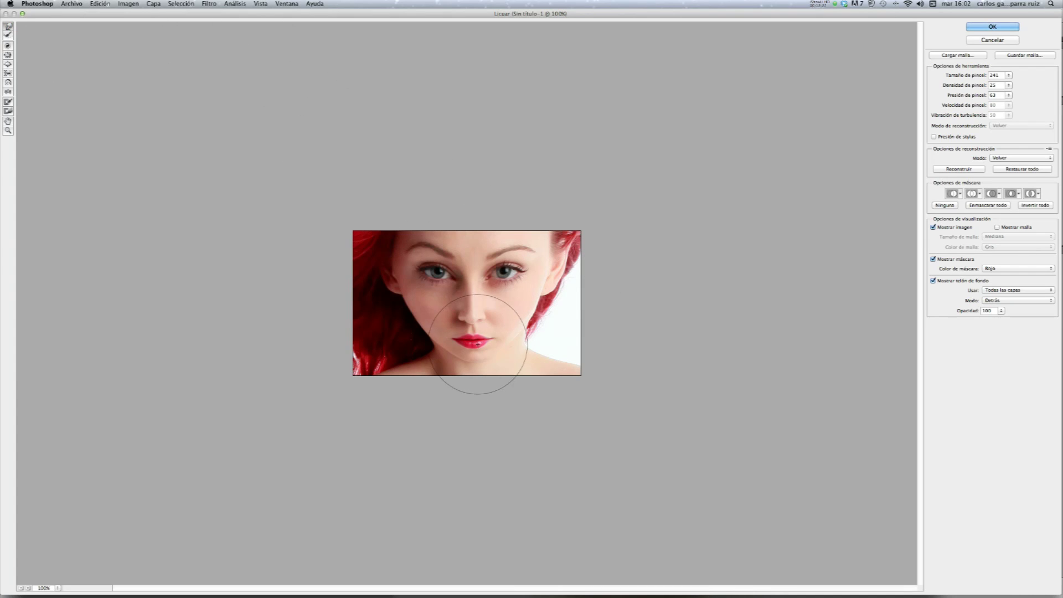
{"action": "left_click", "coordinate": [1010, 76]}
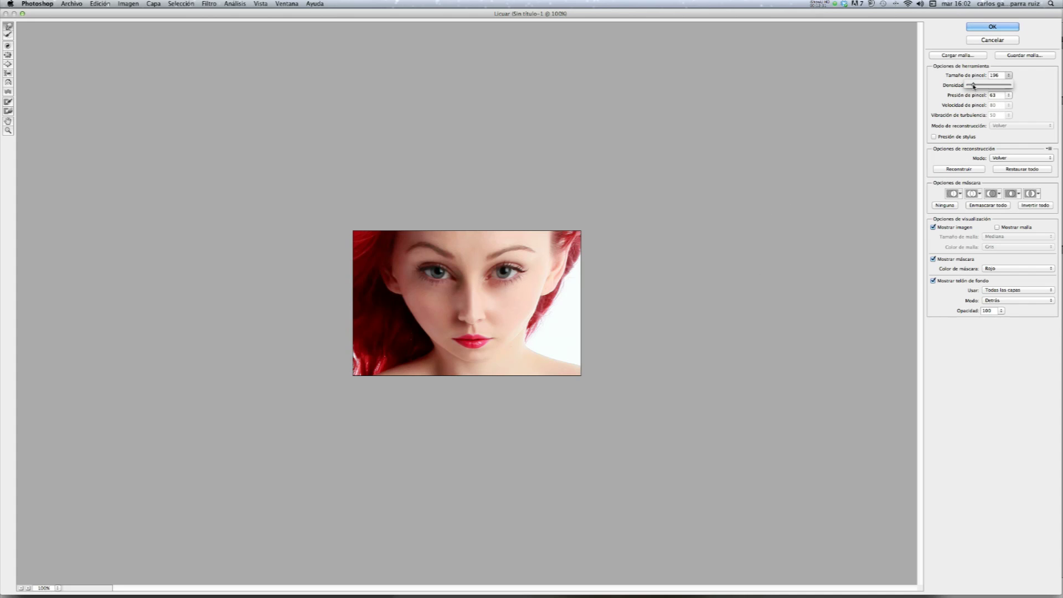
{"action": "left_click", "coordinate": [455, 341]}
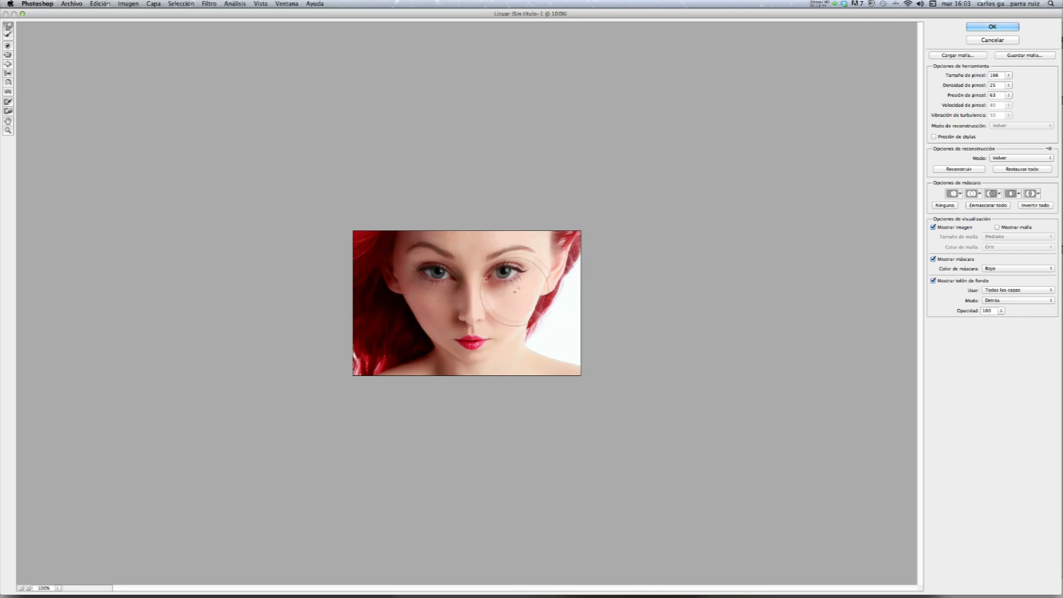
{"action": "left_click", "coordinate": [979, 27]}
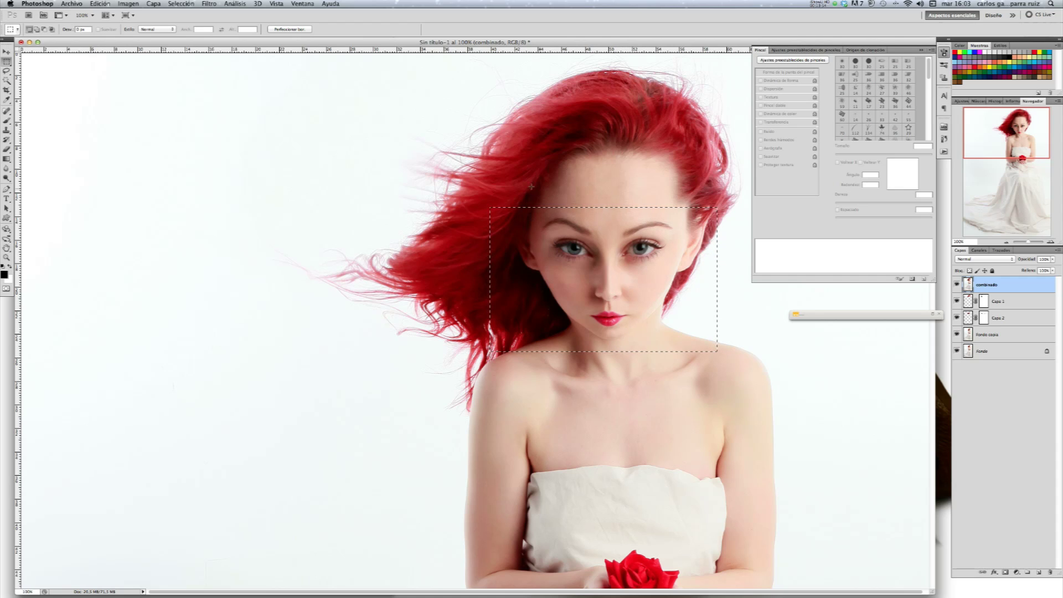
Step: Reopen the face selection in the Liquify filter to review it and accept without further edits
{"action": "left_click", "coordinate": [209, 4]}
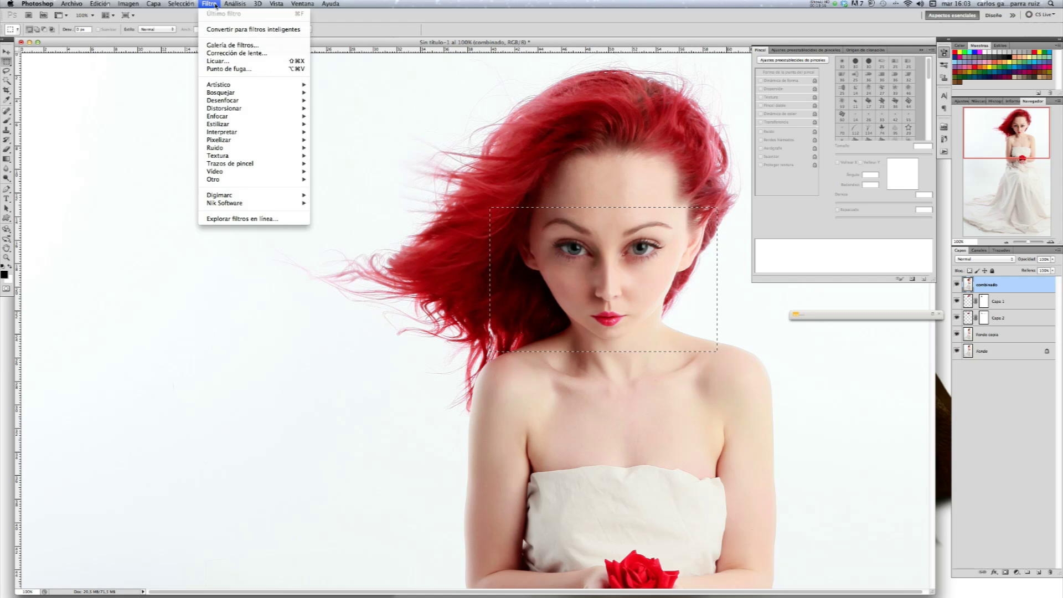
{"action": "left_click", "coordinate": [225, 64]}
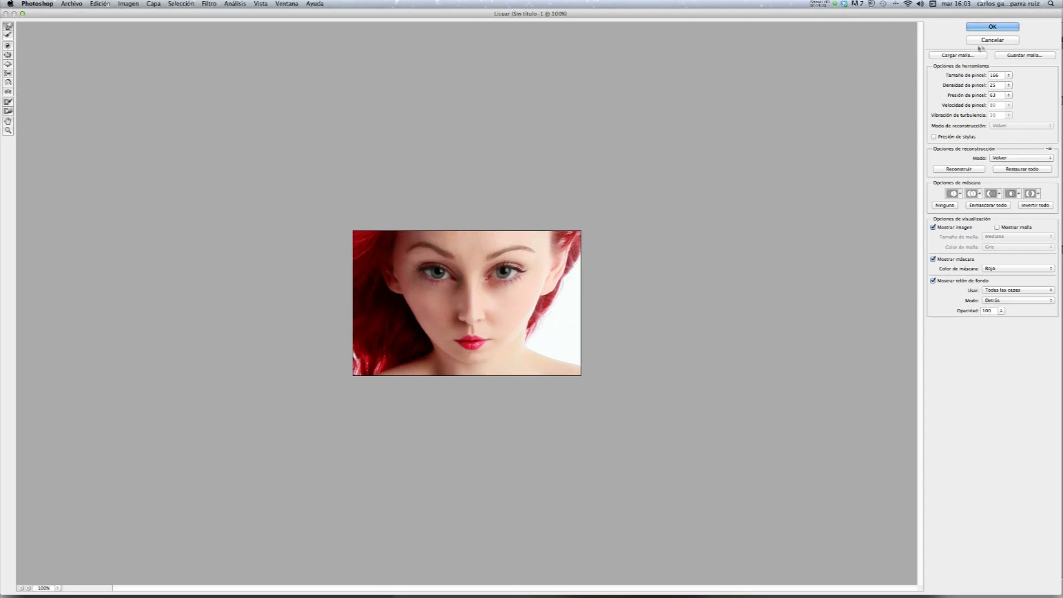
{"action": "left_click", "coordinate": [980, 28]}
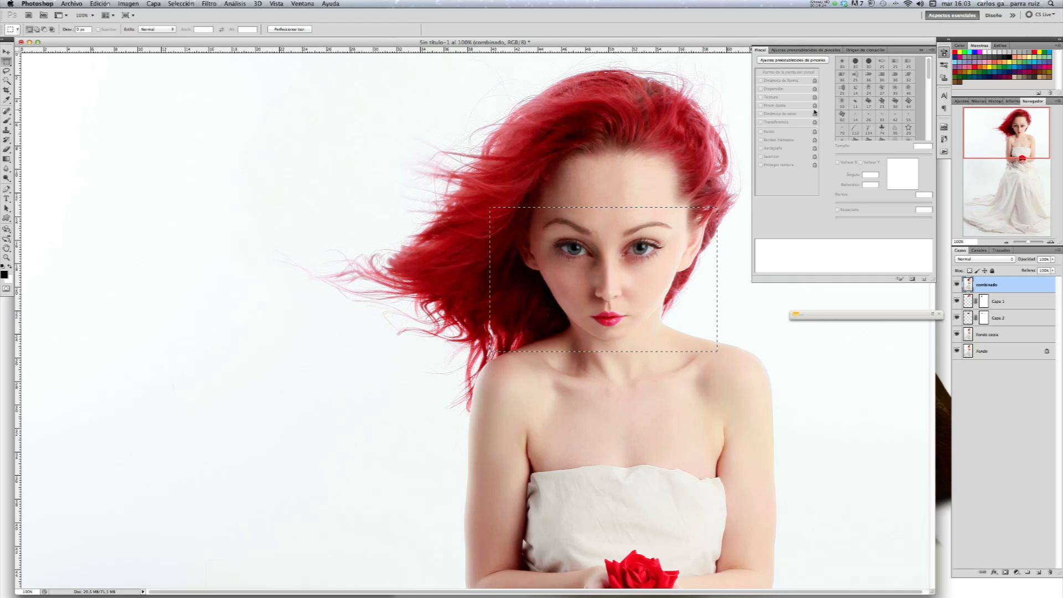
Step: Deselect the face area and compare the picture with the combinado layer hidden and shown
{"action": "left_click", "coordinate": [432, 193]}
{"action": "left_click", "coordinate": [956, 285]}
{"action": "left_click", "coordinate": [956, 286]}
{"action": "left_click", "coordinate": [957, 285]}
{"action": "left_click", "coordinate": [957, 285]}
{"action": "left_click", "coordinate": [957, 285]}
{"action": "left_click", "coordinate": [957, 285]}
Step: Place the document beside the original photo and copy a small rectangle around the original's left-hand eye into the combined document
{"action": "key", "text": "super+0"}
{"action": "left_click_drag", "start_coordinate": [294, 43], "coordinate": [689, 28]}
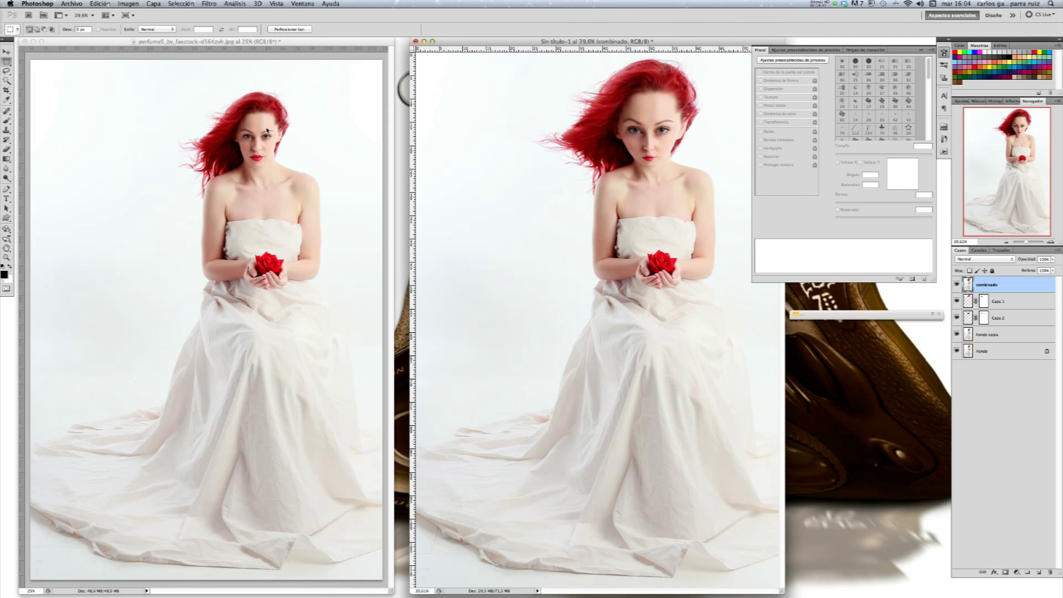
{"action": "left_click", "coordinate": [72, 77]}
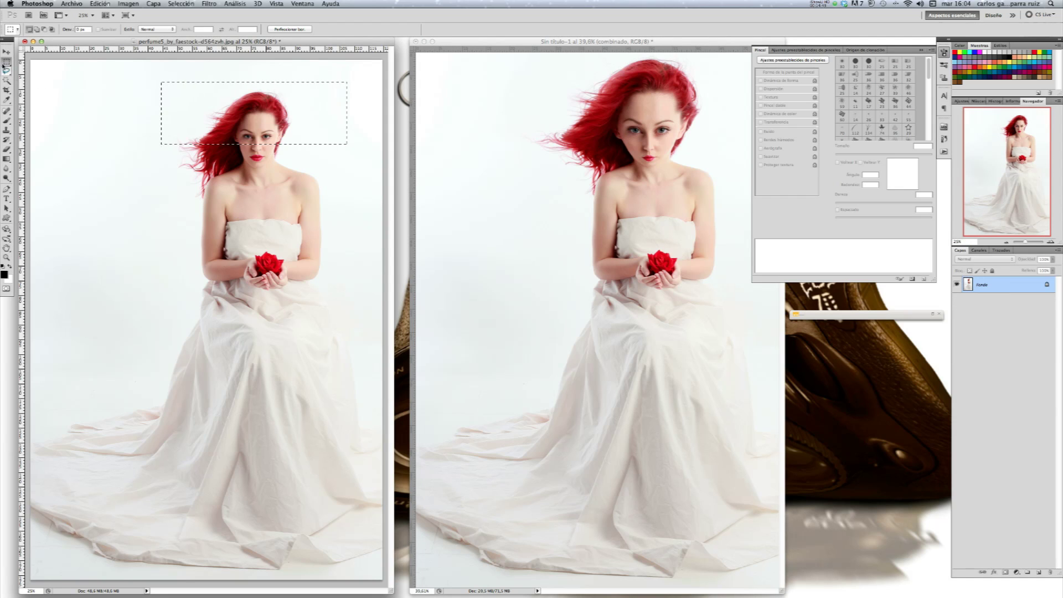
{"action": "left_click", "coordinate": [9, 65]}
{"action": "left_click", "coordinate": [94, 126]}
{"action": "left_click_drag", "start_coordinate": [256, 140], "coordinate": [247, 131]}
{"action": "key", "text": "super+z"}
{"action": "left_click", "coordinate": [540, 41]}
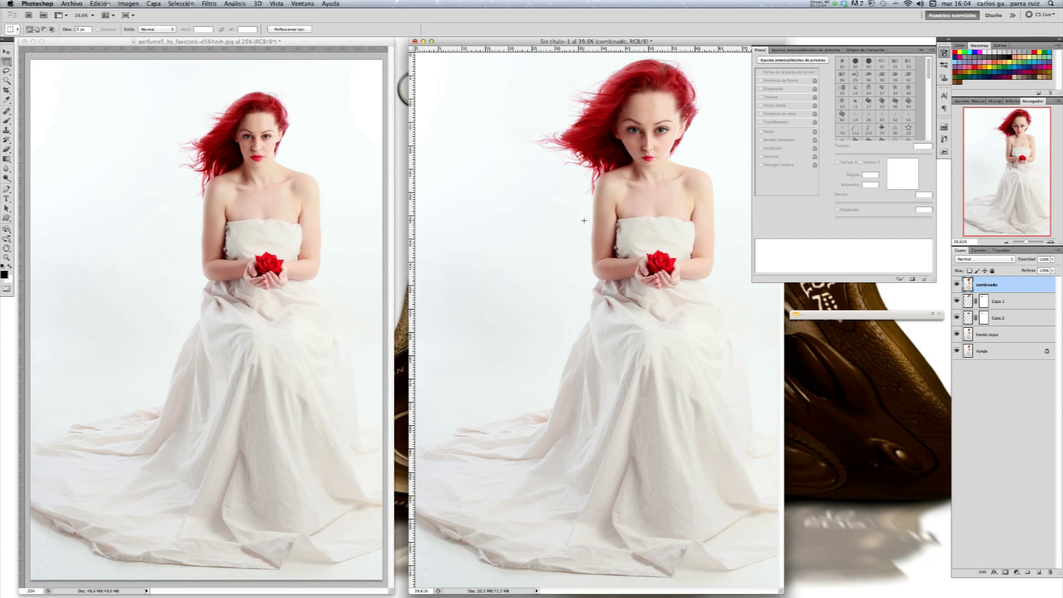
{"action": "key", "text": "super+v"}
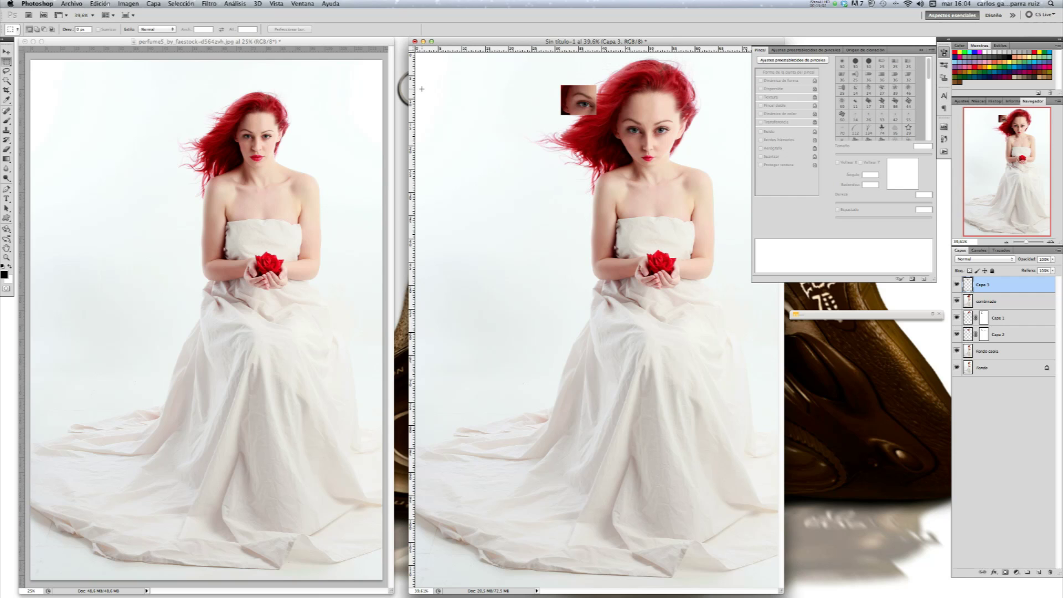
Step: Move the pasted eye patch over the matching eye of the enlarged head and scale it up with Free Transform
{"action": "key", "text": "v"}
{"action": "left_click_drag", "start_coordinate": [587, 110], "coordinate": [630, 132]}
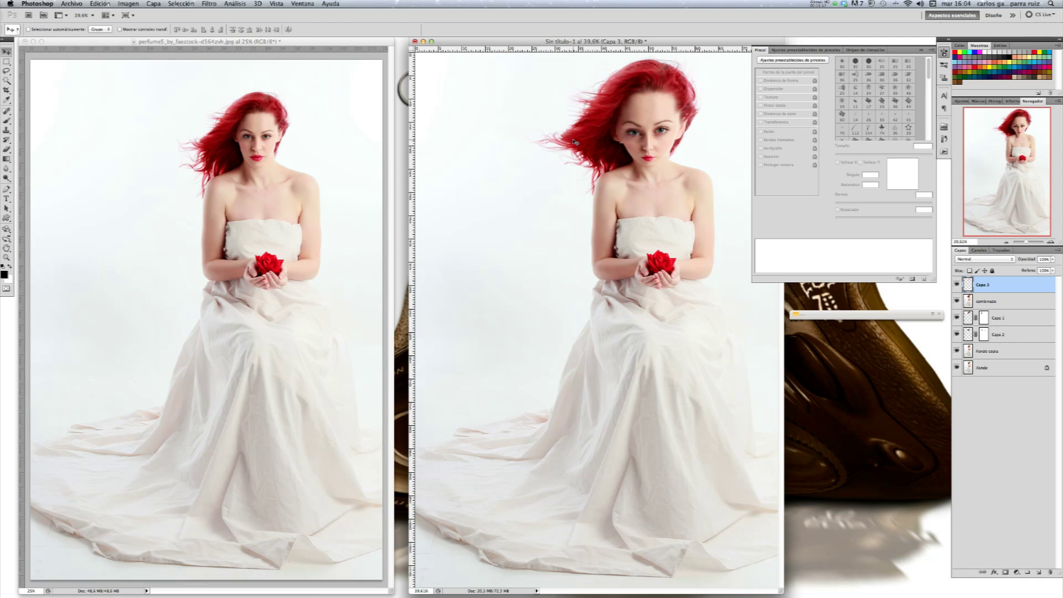
{"action": "key", "text": "super+t"}
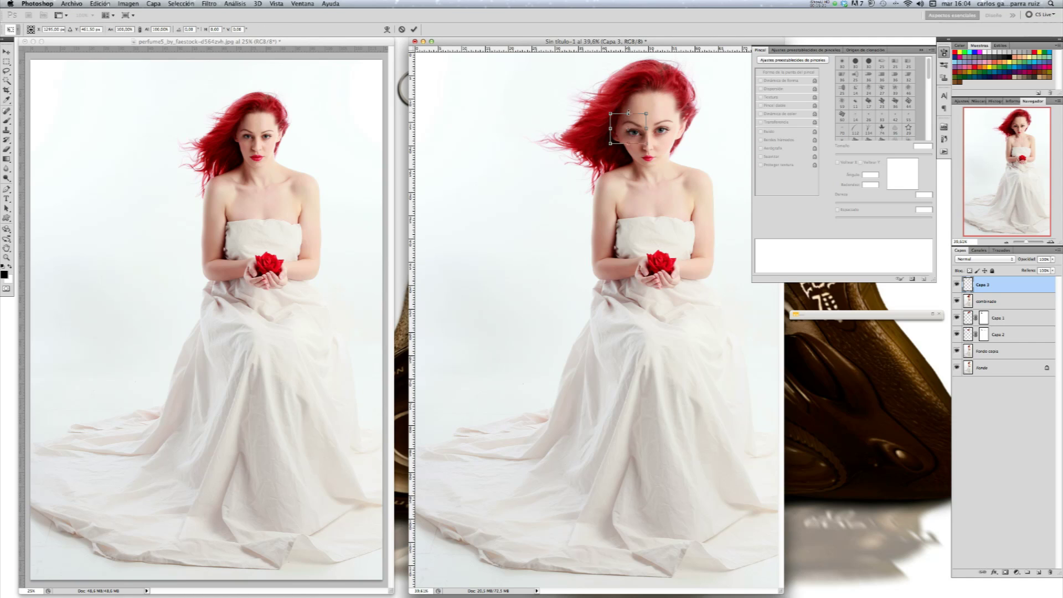
{"action": "left_click_drag", "start_coordinate": [628, 113], "coordinate": [625, 146]}
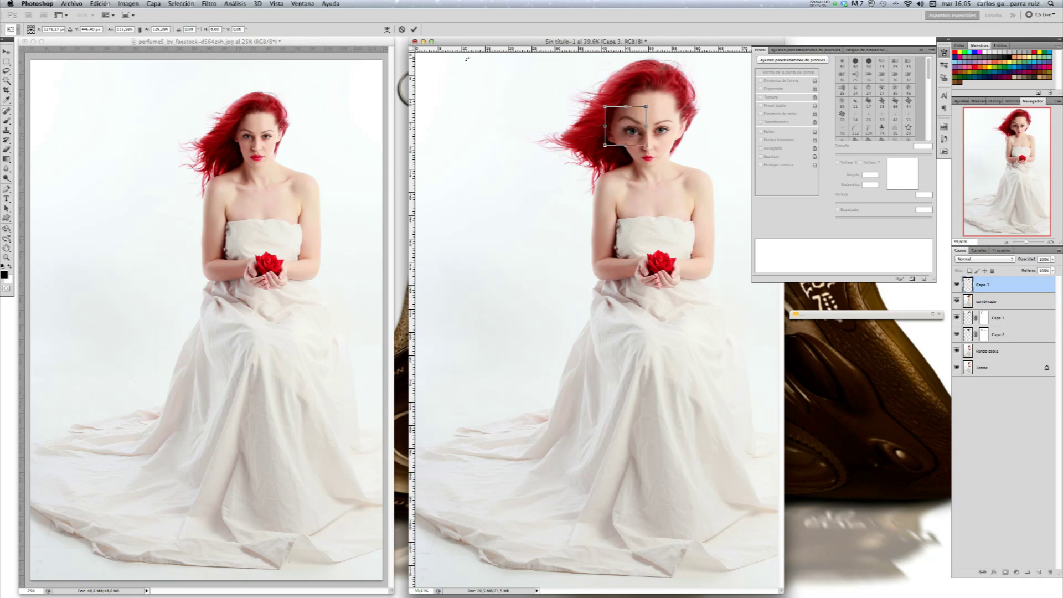
{"action": "left_click", "coordinate": [413, 30]}
{"action": "mouse_move", "coordinate": [638, 142]}
{"action": "left_mouse_down"}
{"action": "mouse_move", "coordinate": [636, 111]}
{"action": "mouse_move", "coordinate": [642, 145]}
{"action": "left_mouse_up"}
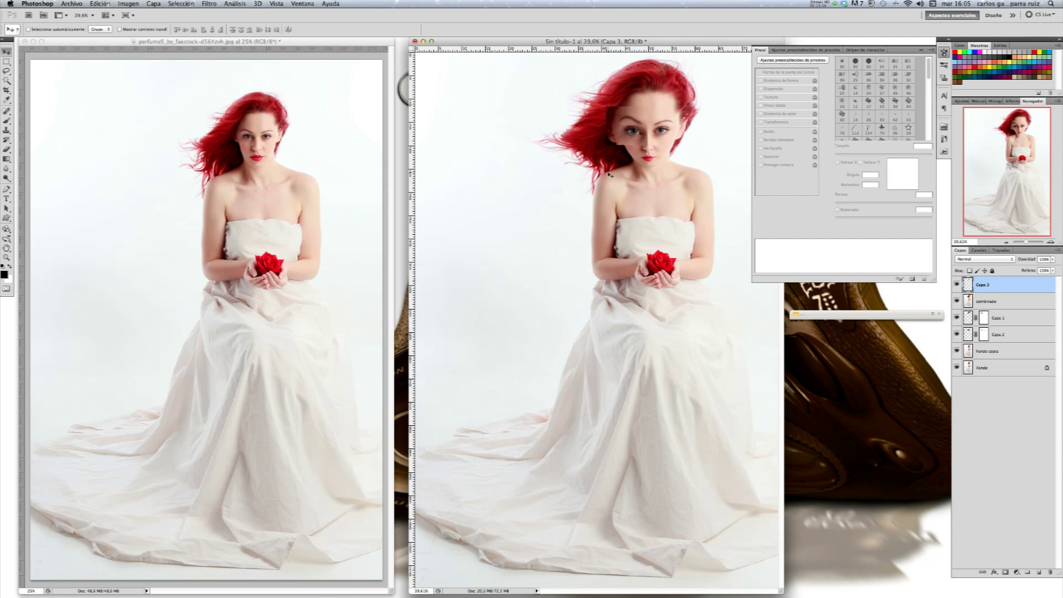
Step: Enlarge the eye patch slightly more from its upper corner with a second Free Transform
{"action": "key", "text": "super+t"}
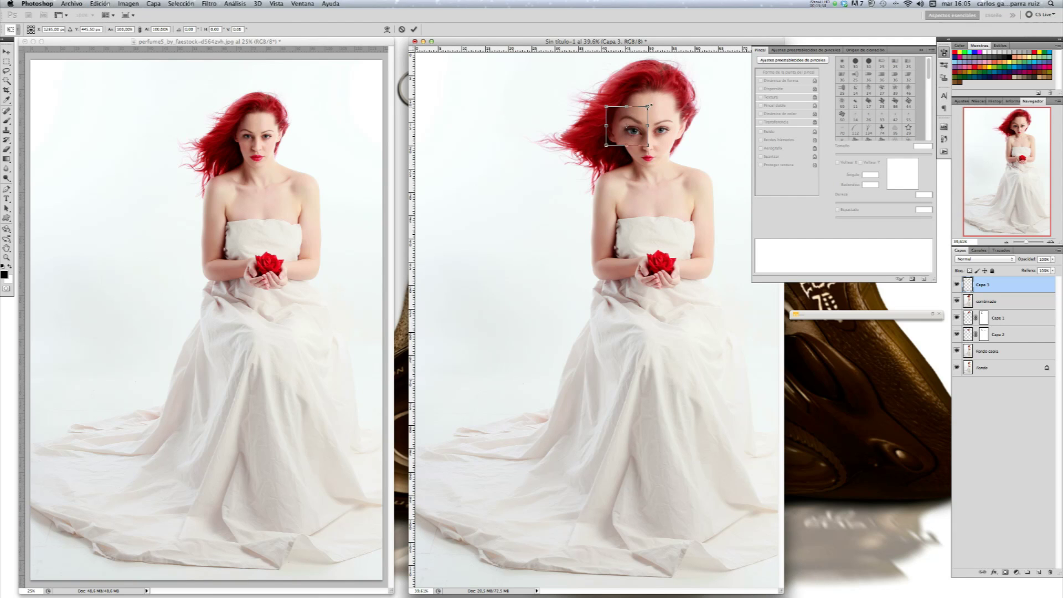
{"action": "left_click_drag", "start_coordinate": [645, 105], "coordinate": [649, 103]}
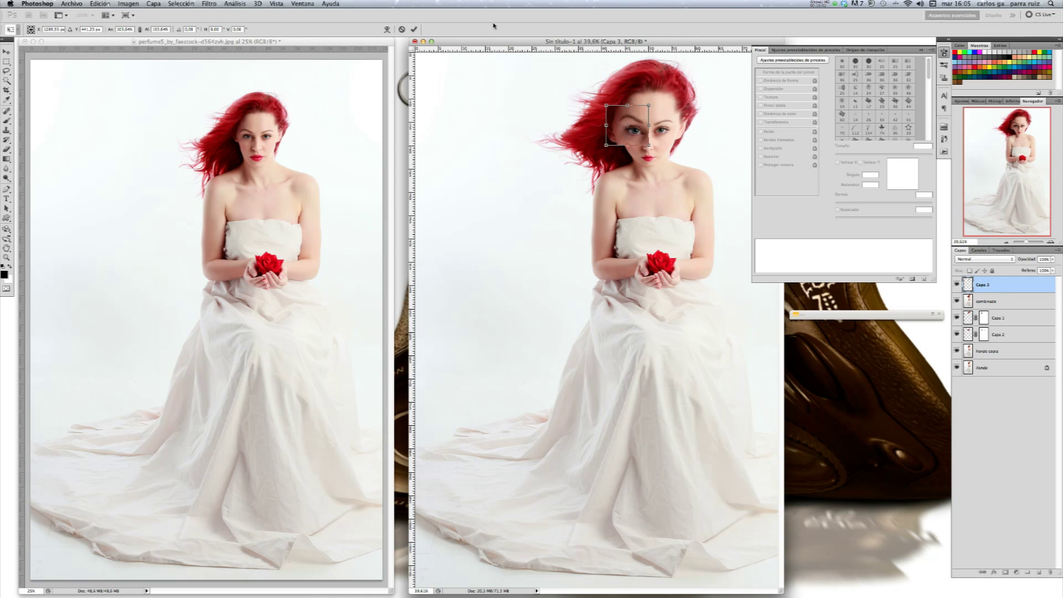
{"action": "left_click", "coordinate": [413, 29]}
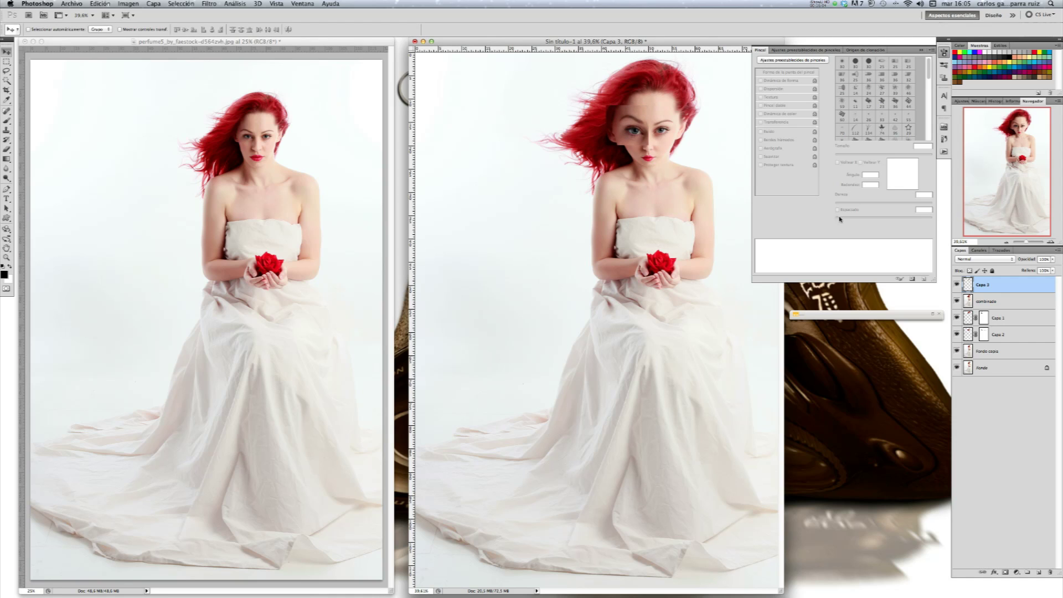
Step: Lower the opacity of Capa 3 and align the eye patch with the eye beneath it at 100% view
{"action": "left_click", "coordinate": [1052, 260]}
{"action": "left_click_drag", "start_coordinate": [1052, 265], "coordinate": [1044, 269]}
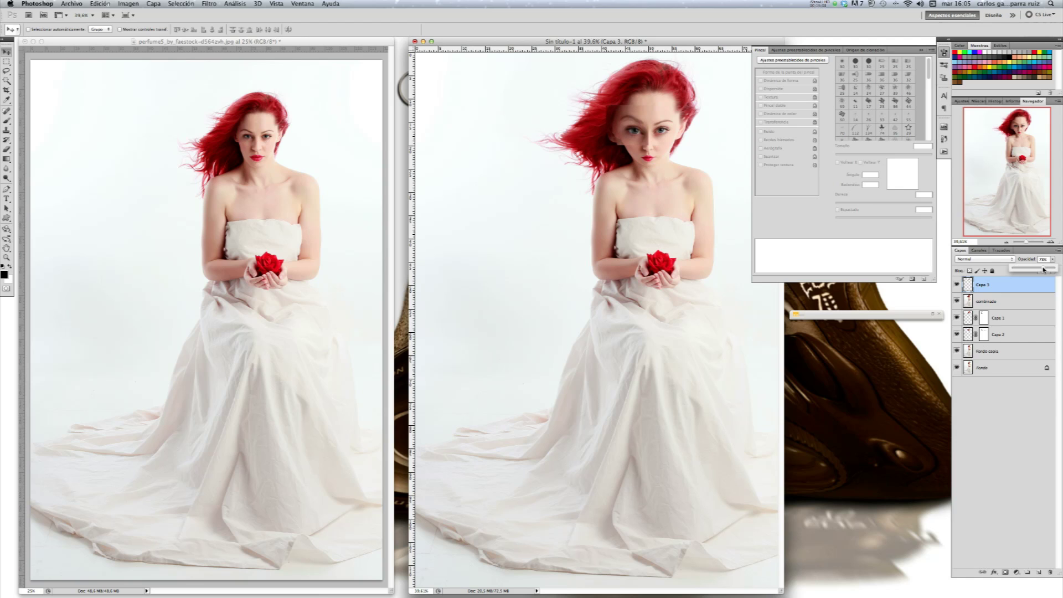
{"action": "left_click", "coordinate": [275, 5]}
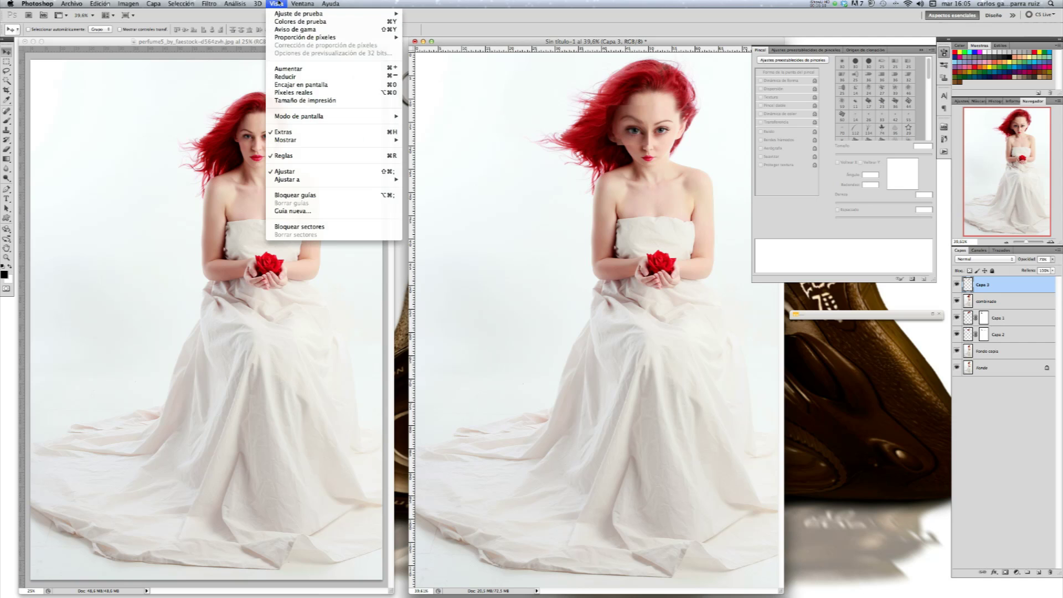
{"action": "left_click", "coordinate": [350, 92]}
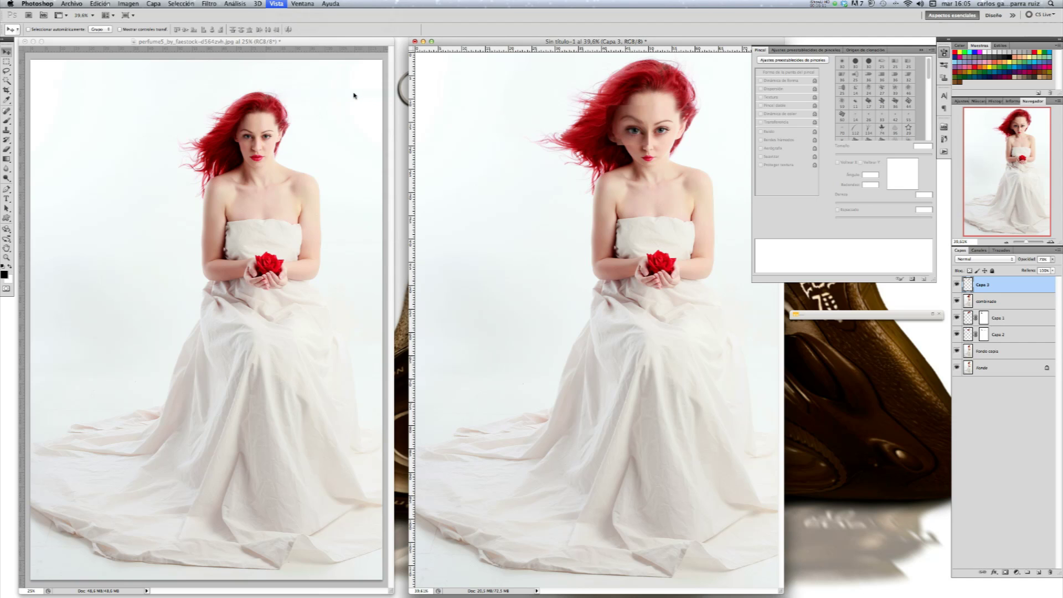
{"action": "left_click_drag", "start_coordinate": [1002, 162], "coordinate": [1007, 116]}
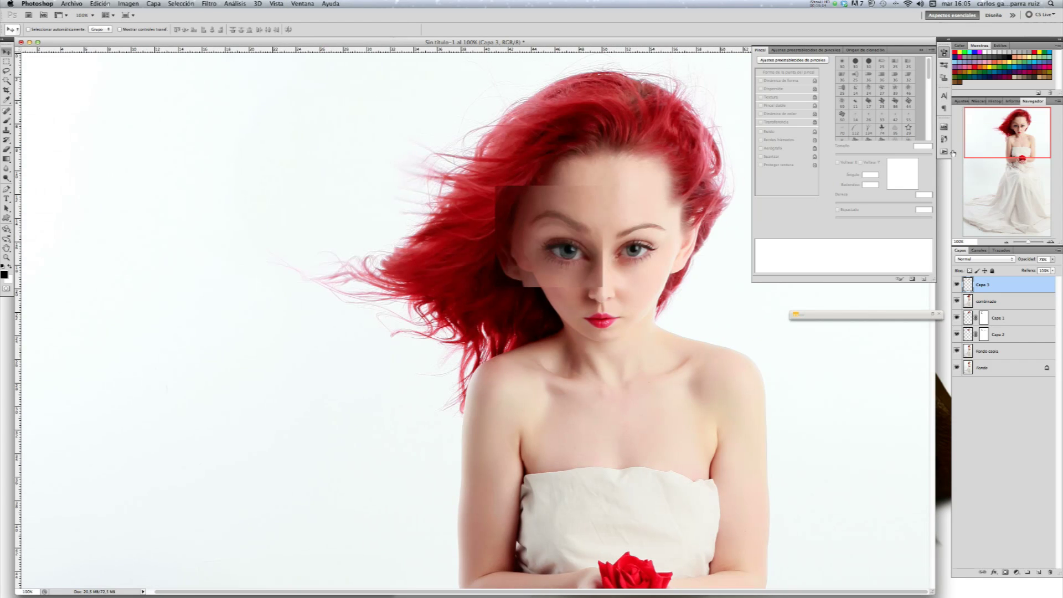
{"action": "mouse_move", "coordinate": [573, 263]}
{"action": "left_mouse_down"}
{"action": "mouse_move", "coordinate": [564, 194]}
{"action": "mouse_move", "coordinate": [576, 264]}
{"action": "left_mouse_up"}
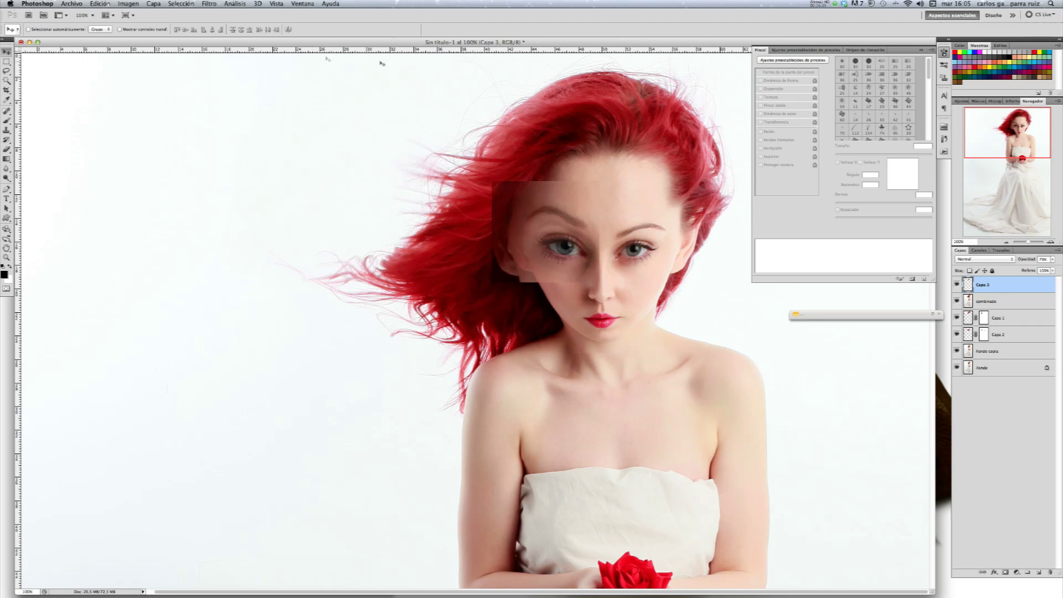
Step: Return Capa 3 to 100% opacity, add a layer mask and brush away the eye patch's hard edges in black
{"action": "left_click", "coordinate": [1053, 260]}
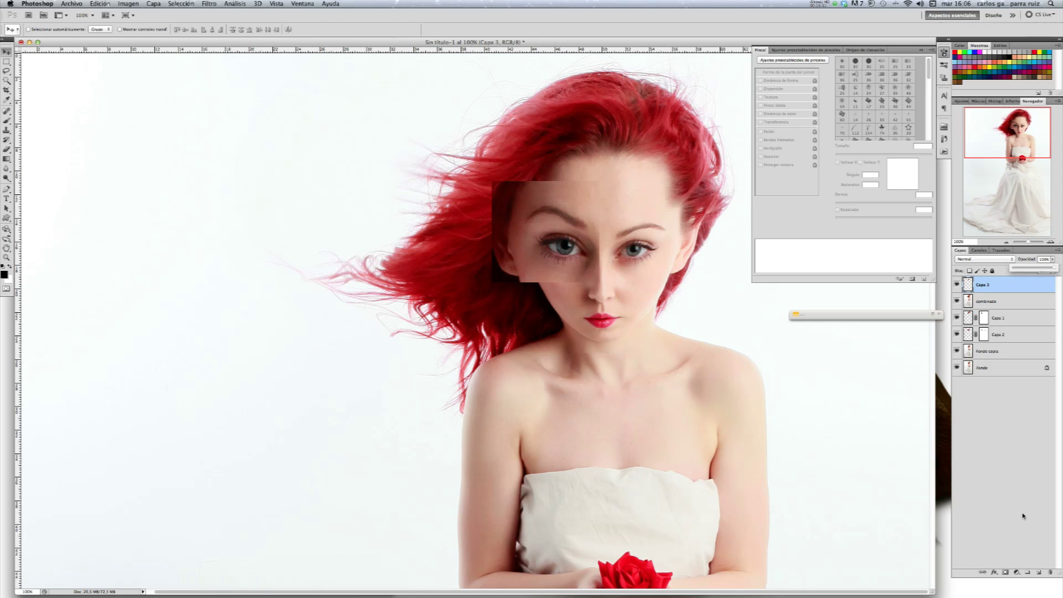
{"action": "left_click", "coordinate": [1006, 572]}
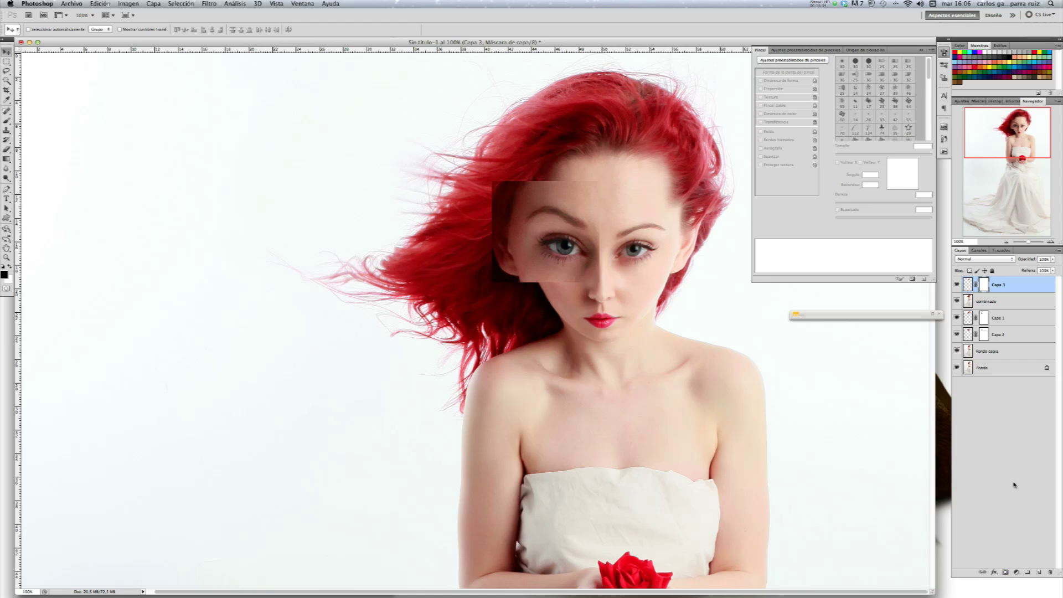
{"action": "left_click", "coordinate": [7, 120]}
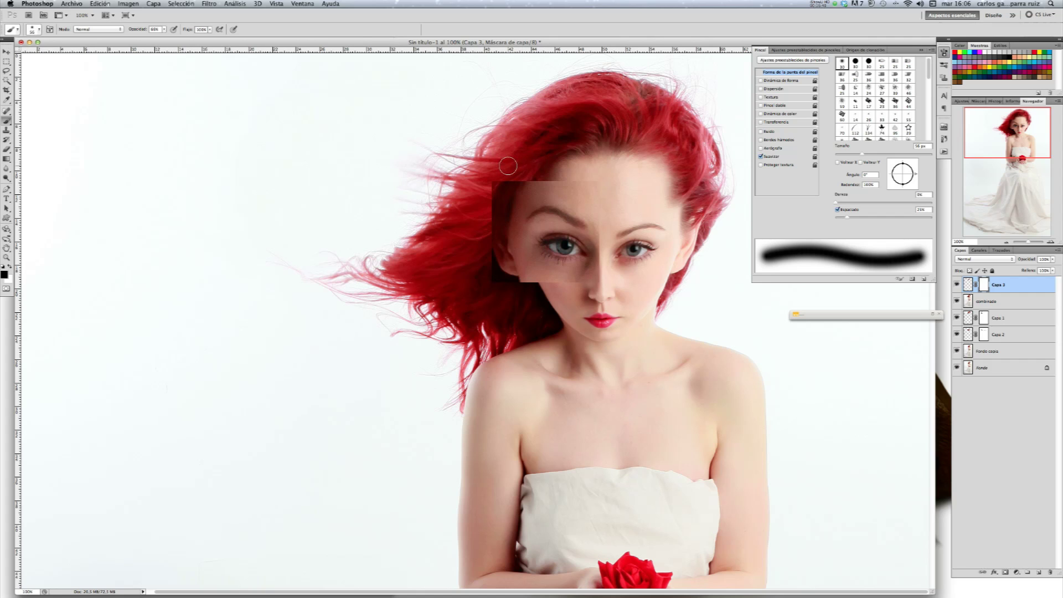
{"action": "mouse_move", "coordinate": [505, 180]}
{"action": "left_mouse_down"}
{"action": "mouse_move", "coordinate": [486, 197]}
{"action": "mouse_move", "coordinate": [512, 178]}
{"action": "mouse_move", "coordinate": [484, 231]}
{"action": "mouse_move", "coordinate": [519, 176]}
{"action": "mouse_move", "coordinate": [495, 257]}
{"action": "mouse_move", "coordinate": [519, 169]}
{"action": "mouse_move", "coordinate": [494, 270]}
{"action": "mouse_move", "coordinate": [516, 166]}
{"action": "mouse_move", "coordinate": [507, 273]}
{"action": "mouse_move", "coordinate": [516, 181]}
{"action": "mouse_move", "coordinate": [513, 261]}
{"action": "mouse_move", "coordinate": [498, 207]}
{"action": "mouse_move", "coordinate": [523, 285]}
{"action": "mouse_move", "coordinate": [495, 222]}
{"action": "mouse_move", "coordinate": [534, 309]}
{"action": "mouse_move", "coordinate": [497, 246]}
{"action": "mouse_move", "coordinate": [558, 304]}
{"action": "mouse_move", "coordinate": [496, 275]}
{"action": "mouse_move", "coordinate": [601, 278]}
{"action": "mouse_move", "coordinate": [548, 294]}
{"action": "mouse_move", "coordinate": [504, 276]}
{"action": "left_mouse_up"}
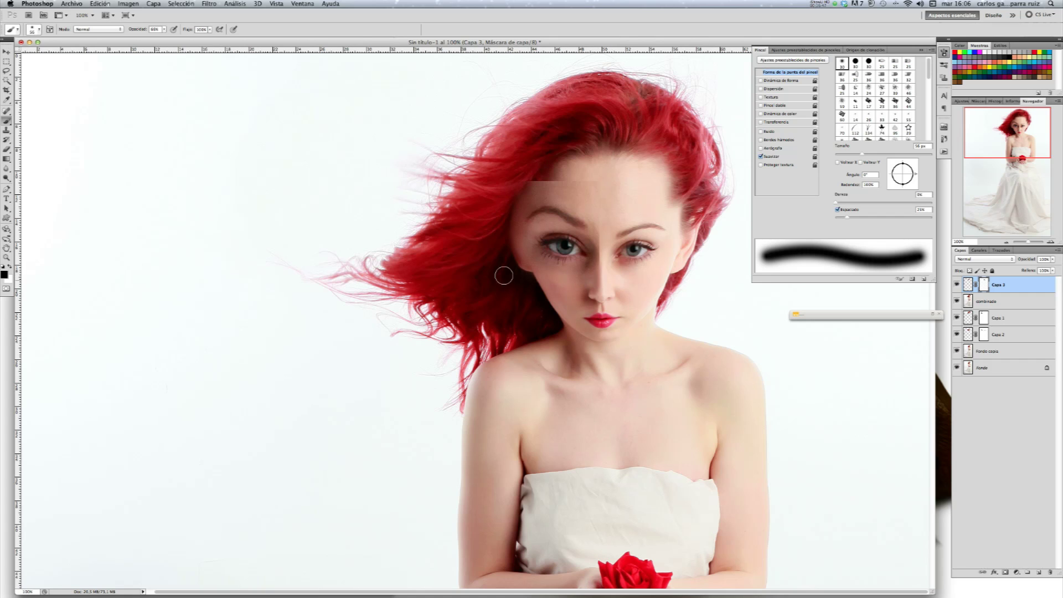
{"action": "mouse_move", "coordinate": [608, 247]}
{"action": "left_mouse_down"}
{"action": "mouse_move", "coordinate": [600, 224]}
{"action": "mouse_move", "coordinate": [602, 269]}
{"action": "left_mouse_up"}
{"action": "mouse_move", "coordinate": [548, 174]}
{"action": "left_mouse_down"}
{"action": "mouse_move", "coordinate": [529, 188]}
{"action": "mouse_move", "coordinate": [518, 246]}
{"action": "mouse_move", "coordinate": [507, 207]}
{"action": "mouse_move", "coordinate": [508, 224]}
{"action": "mouse_move", "coordinate": [543, 186]}
{"action": "mouse_move", "coordinate": [588, 202]}
{"action": "mouse_move", "coordinate": [508, 222]}
{"action": "mouse_move", "coordinate": [537, 288]}
{"action": "mouse_move", "coordinate": [523, 263]}
{"action": "left_mouse_up"}
{"action": "mouse_move", "coordinate": [591, 207]}
{"action": "left_mouse_down"}
{"action": "mouse_move", "coordinate": [561, 275]}
{"action": "mouse_move", "coordinate": [592, 269]}
{"action": "mouse_move", "coordinate": [557, 282]}
{"action": "mouse_move", "coordinate": [607, 241]}
{"action": "mouse_move", "coordinate": [594, 230]}
{"action": "mouse_move", "coordinate": [602, 257]}
{"action": "mouse_move", "coordinate": [564, 283]}
{"action": "mouse_move", "coordinate": [531, 205]}
{"action": "mouse_move", "coordinate": [523, 253]}
{"action": "mouse_move", "coordinate": [580, 279]}
{"action": "mouse_move", "coordinate": [581, 301]}
{"action": "left_mouse_up"}
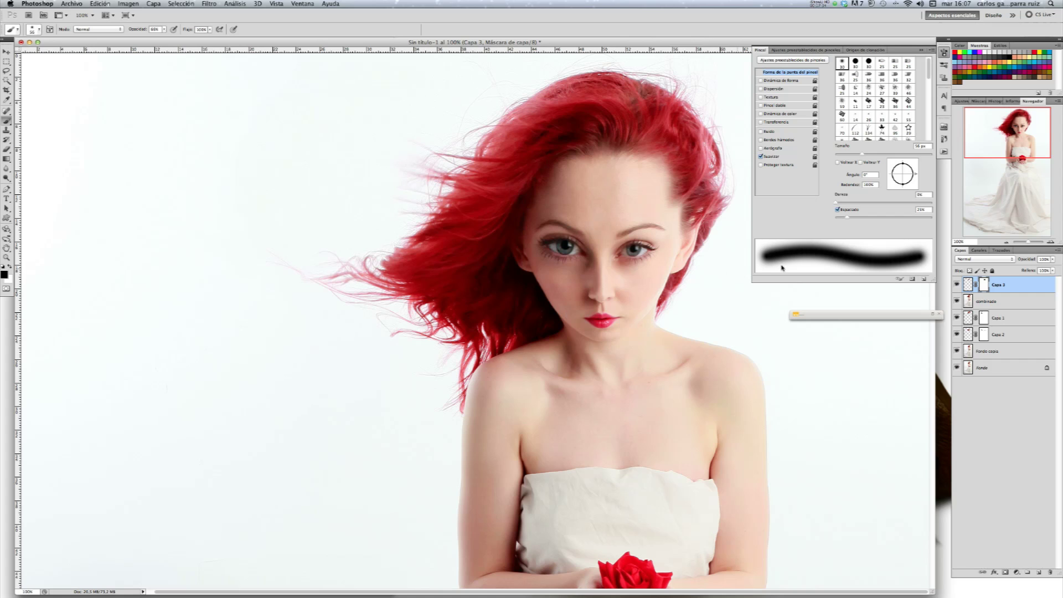
Step: Compare the face with and without the Capa 3 eye patch by switching the layer's visibility
{"action": "left_click", "coordinate": [958, 284]}
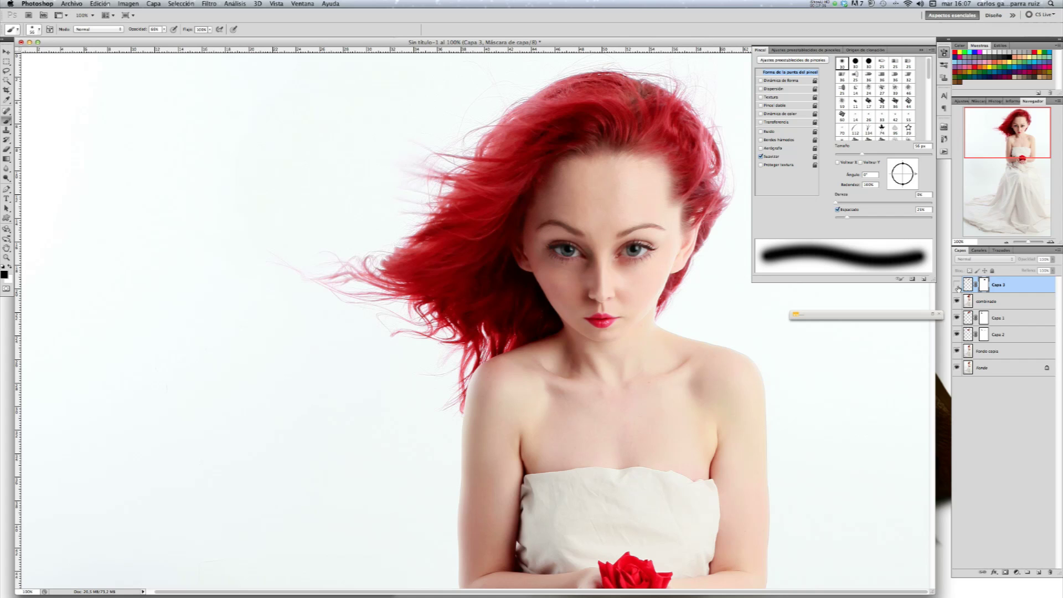
{"action": "left_click", "coordinate": [957, 285]}
{"action": "left_click", "coordinate": [957, 285]}
{"action": "left_click", "coordinate": [957, 285]}
{"action": "left_click", "coordinate": [956, 285]}
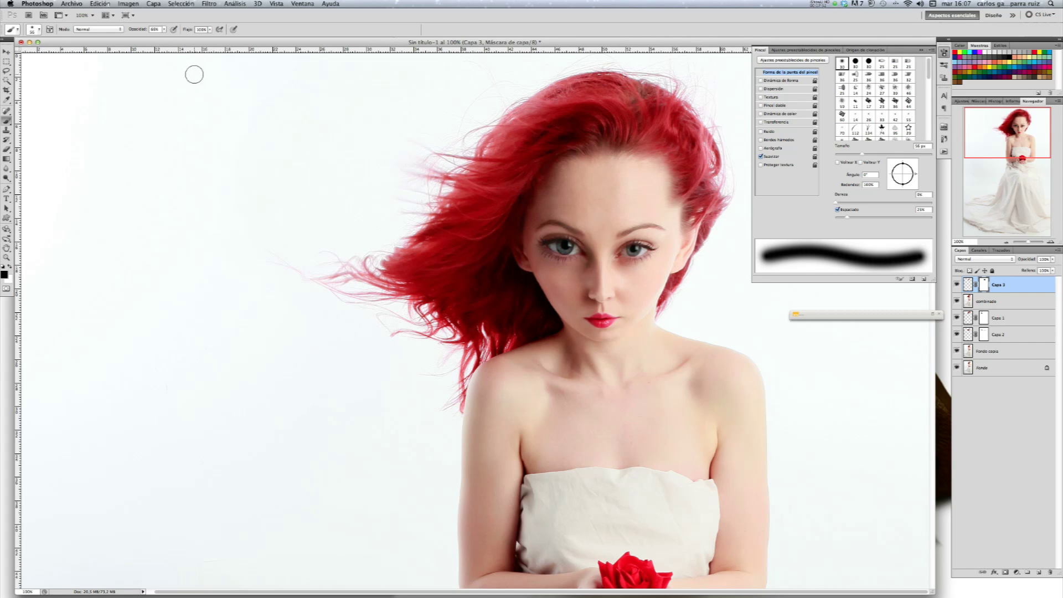
Step: Place the document beside the original photo and copy a small rectangle around the original's right-hand eye into the combined document
{"action": "key", "text": "super+0"}
{"action": "left_click_drag", "start_coordinate": [246, 47], "coordinate": [626, 41]}
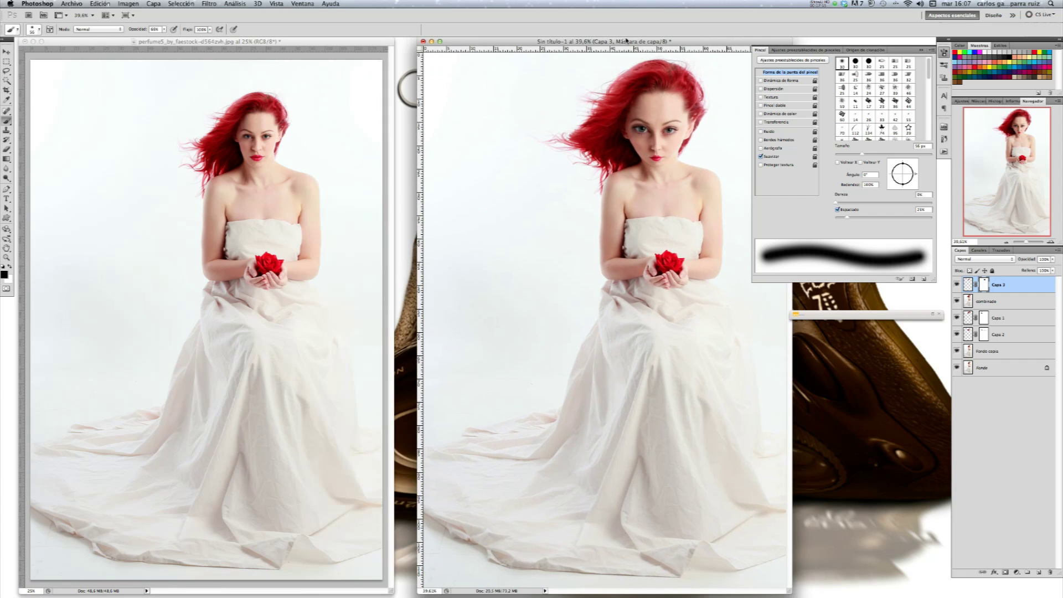
{"action": "left_click", "coordinate": [298, 47]}
{"action": "left_click", "coordinate": [6, 62]}
{"action": "left_click", "coordinate": [260, 129]}
{"action": "left_click_drag", "start_coordinate": [273, 139], "coordinate": [275, 143]}
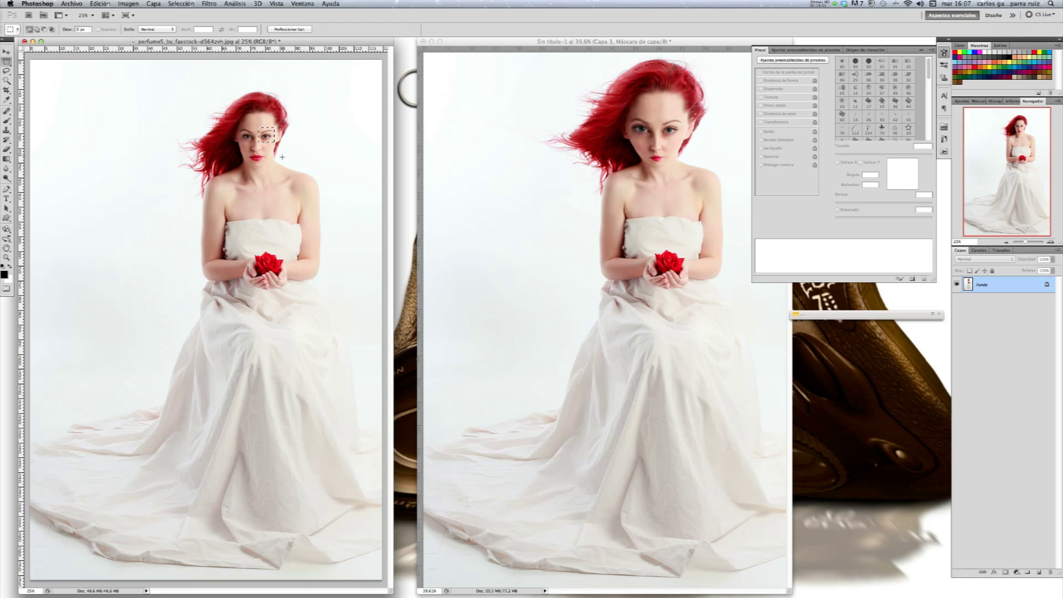
{"action": "key", "text": "super+c"}
{"action": "left_click", "coordinate": [559, 41]}
{"action": "key", "text": "super+v"}
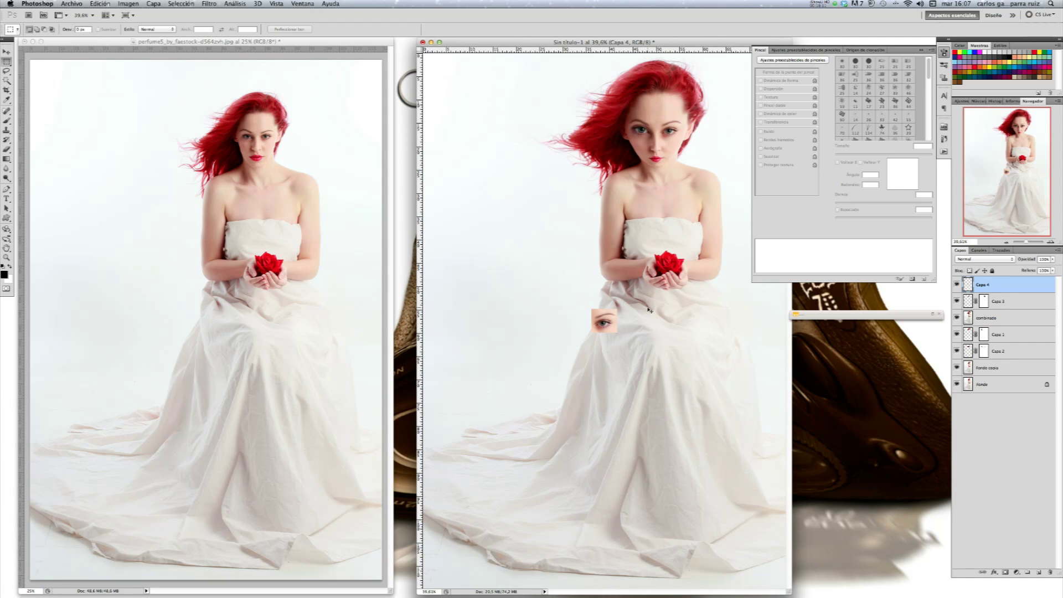
{"action": "key", "text": "super+t"}
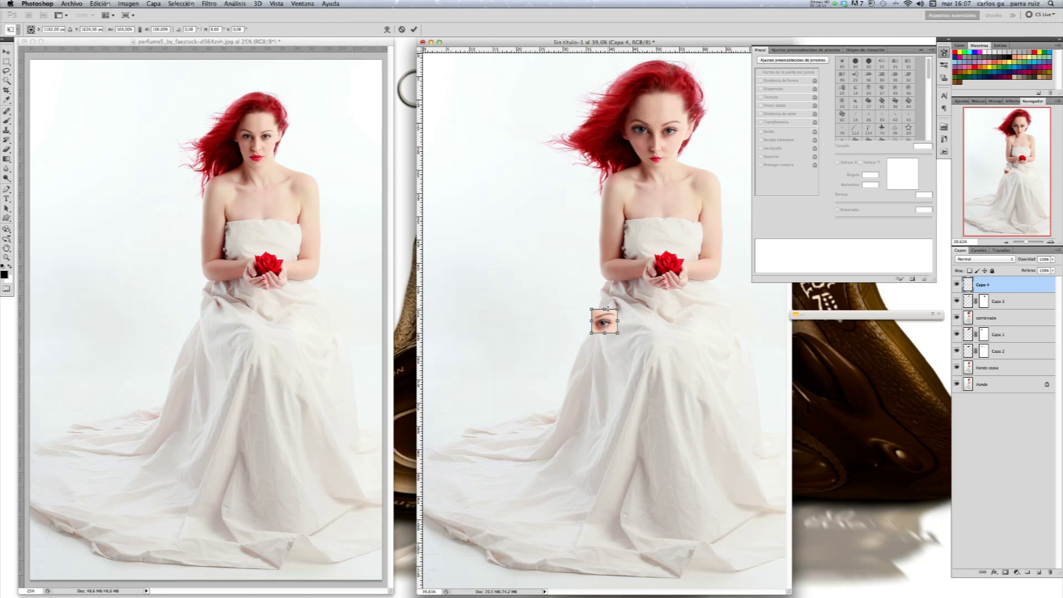
{"action": "left_click_drag", "start_coordinate": [613, 320], "coordinate": [679, 120]}
{"action": "mouse_move", "coordinate": [678, 123]}
{"action": "left_mouse_down"}
{"action": "mouse_move", "coordinate": [673, 112]}
{"action": "mouse_move", "coordinate": [688, 127]}
{"action": "mouse_move", "coordinate": [673, 144]}
{"action": "mouse_move", "coordinate": [684, 135]}
{"action": "left_mouse_up"}
{"action": "left_click", "coordinate": [401, 30]}
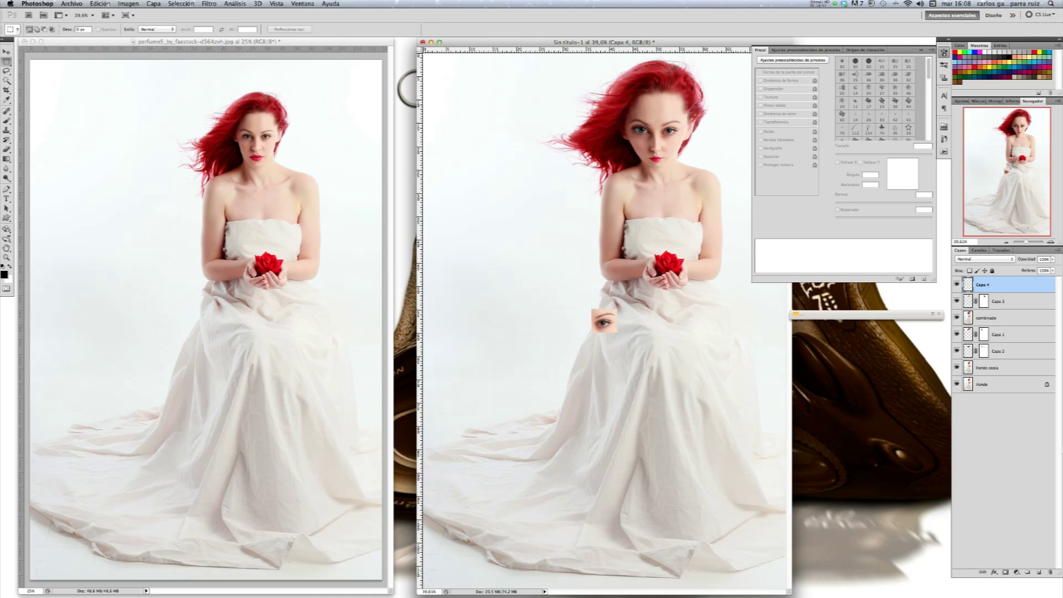
Step: Hide Capa 4, duplicate Capa 3 and flip the copy horizontally as a trial for the other eye
{"action": "left_click", "coordinate": [956, 285]}
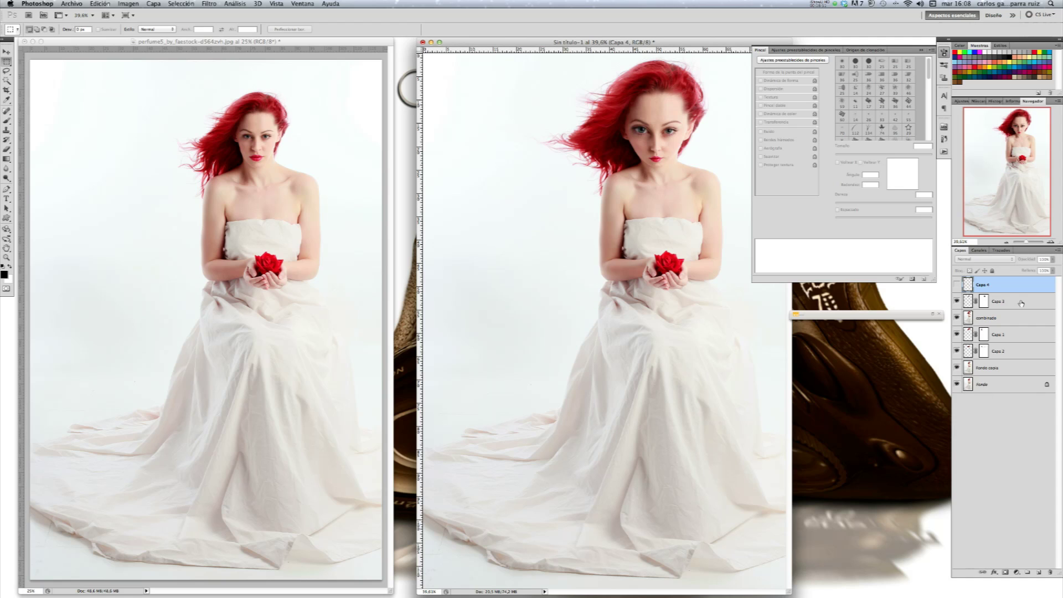
{"action": "left_click_drag", "start_coordinate": [1021, 303], "coordinate": [1041, 574]}
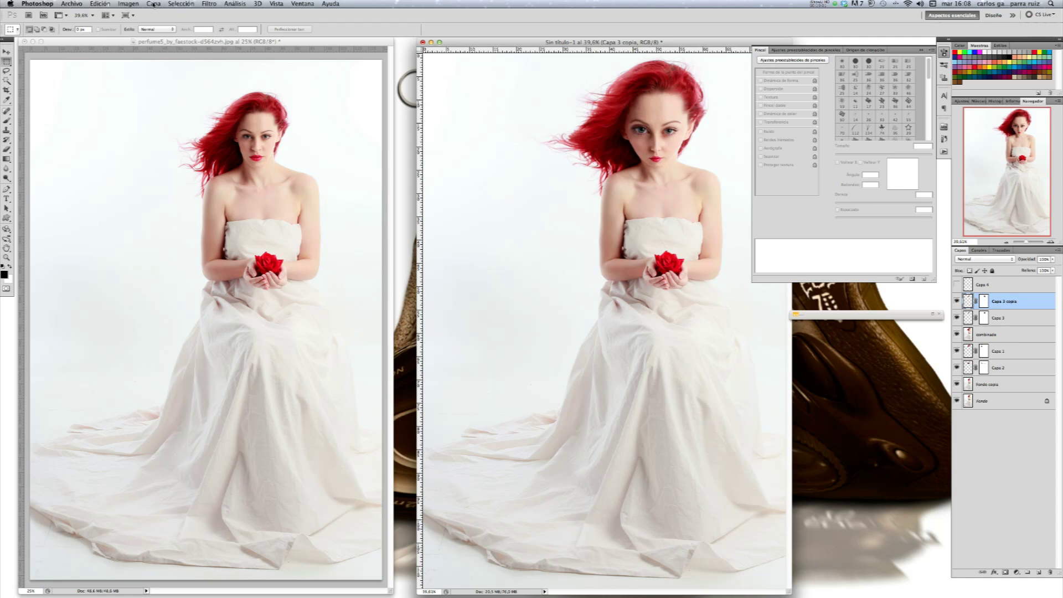
{"action": "left_click", "coordinate": [135, 4]}
{"action": "mouse_move", "coordinate": [100, 4]}
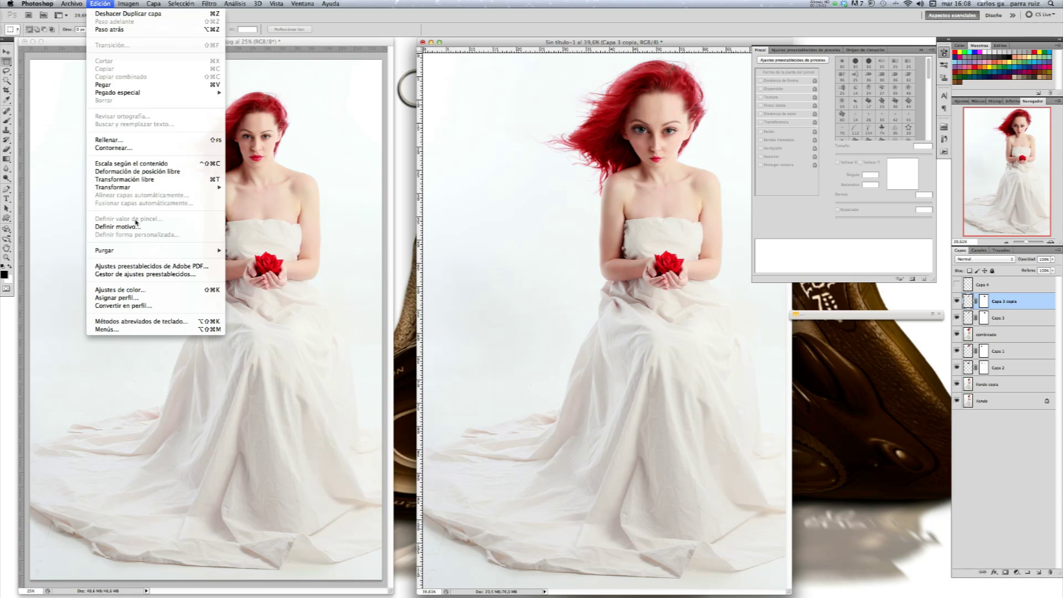
{"action": "mouse_move", "coordinate": [145, 189]}
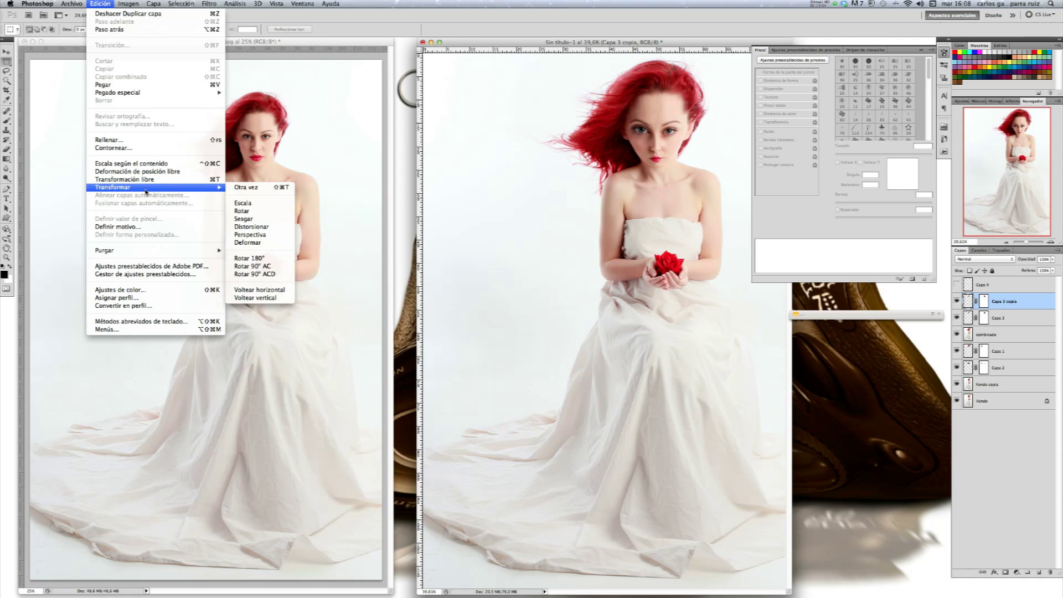
{"action": "left_click", "coordinate": [273, 290]}
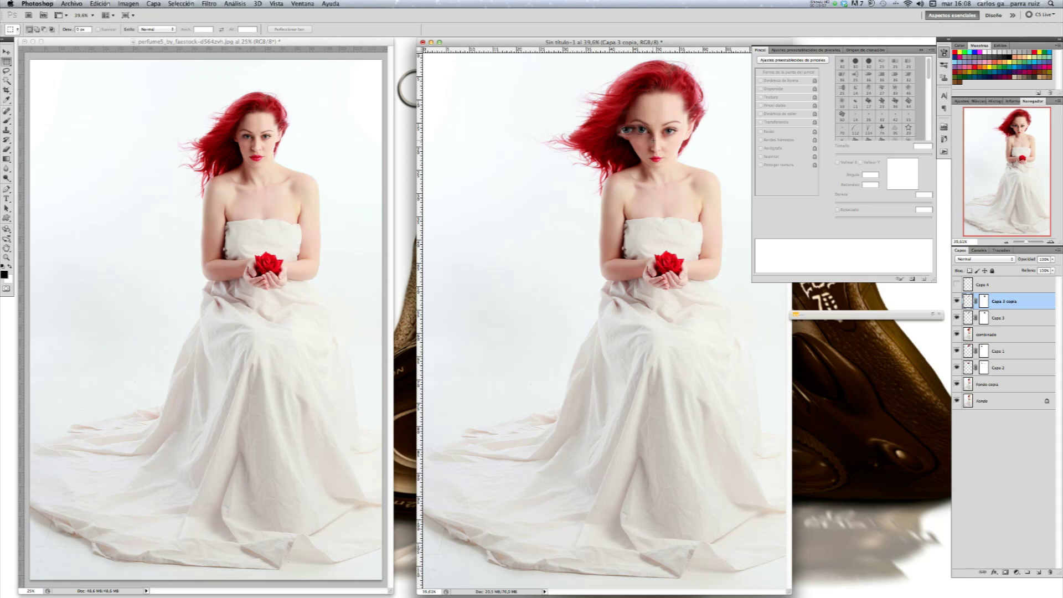
Step: Try the flipped copy over the right-hand eye, delete it and show Capa 4 again
{"action": "key", "text": "v"}
{"action": "left_click_drag", "start_coordinate": [624, 134], "coordinate": [669, 131]}
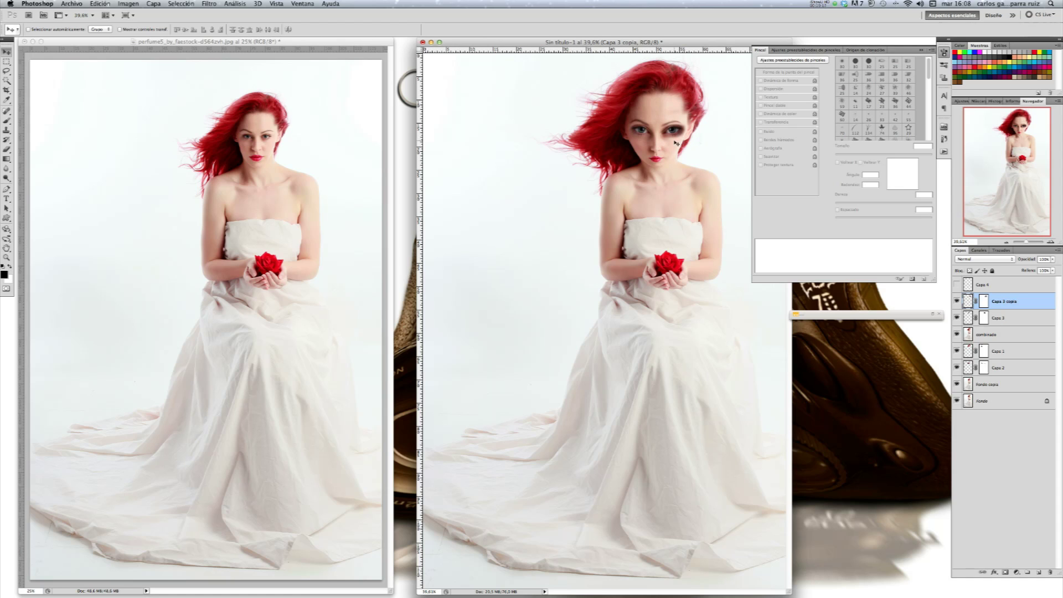
{"action": "left_click_drag", "start_coordinate": [681, 136], "coordinate": [577, 126]}
{"action": "left_click_drag", "start_coordinate": [1029, 299], "coordinate": [1051, 572]}
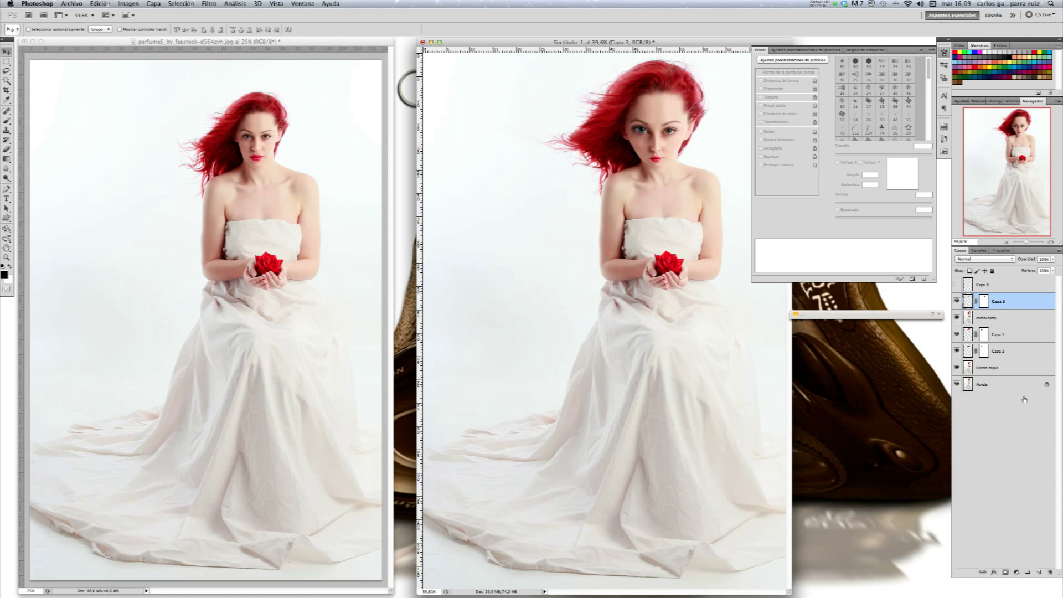
{"action": "left_click", "coordinate": [957, 285]}
{"action": "key", "text": "super+t"}
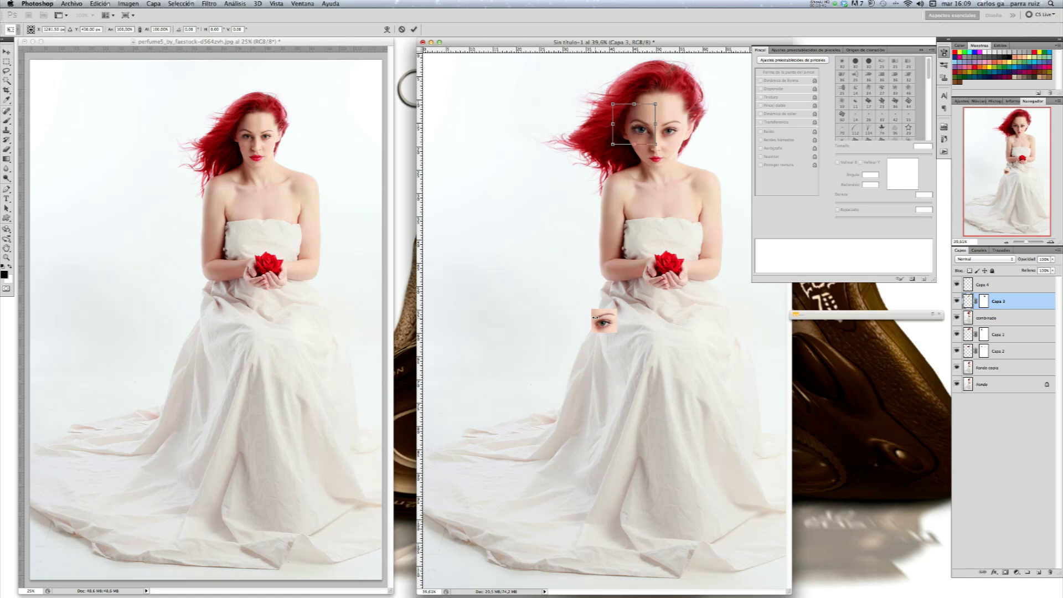
{"action": "left_click", "coordinate": [415, 30]}
Step: Move the Capa 4 eye patch over the enlarged head's right-hand eye and scale it up with Free Transform
{"action": "left_click", "coordinate": [1019, 285]}
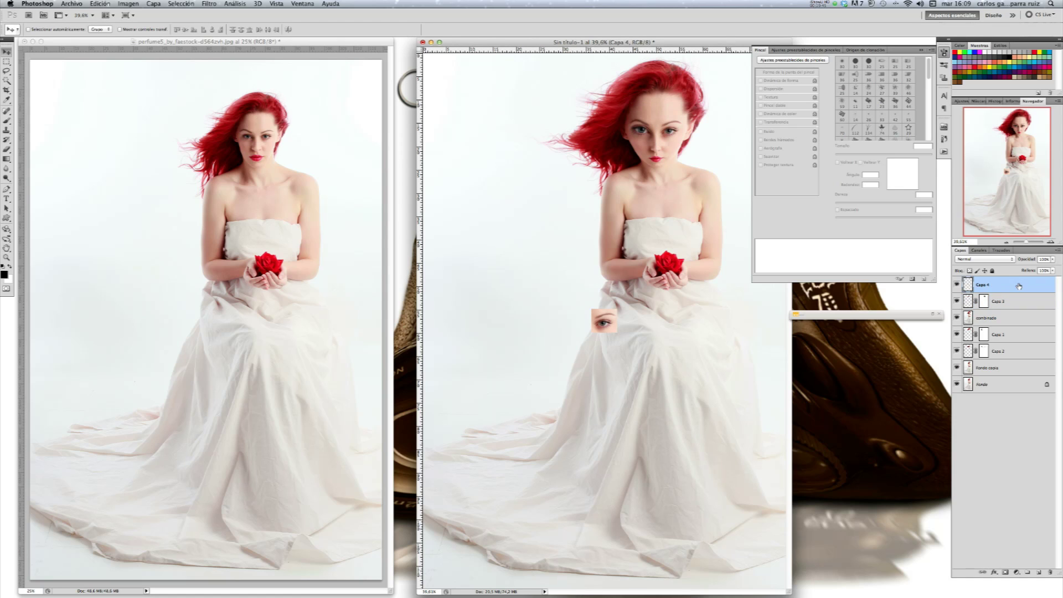
{"action": "key", "text": "super+t"}
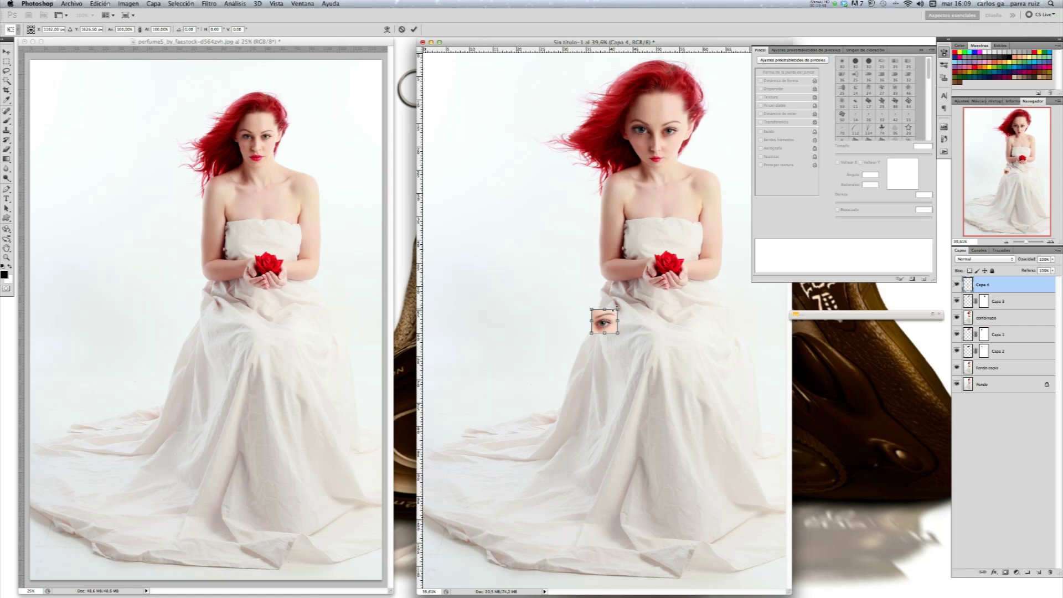
{"action": "left_click_drag", "start_coordinate": [608, 308], "coordinate": [672, 112]}
{"action": "left_click", "coordinate": [413, 29]}
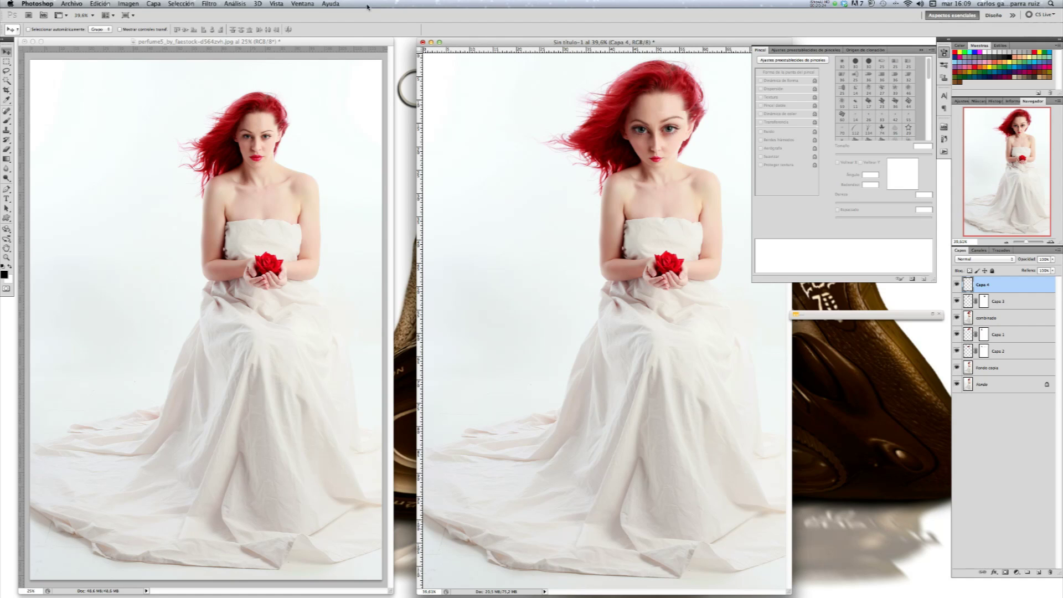
Step: Lower the opacity of Capa 4 and align its patch with the eye beneath it at 100% view
{"action": "left_click", "coordinate": [277, 4]}
{"action": "left_click", "coordinate": [310, 93]}
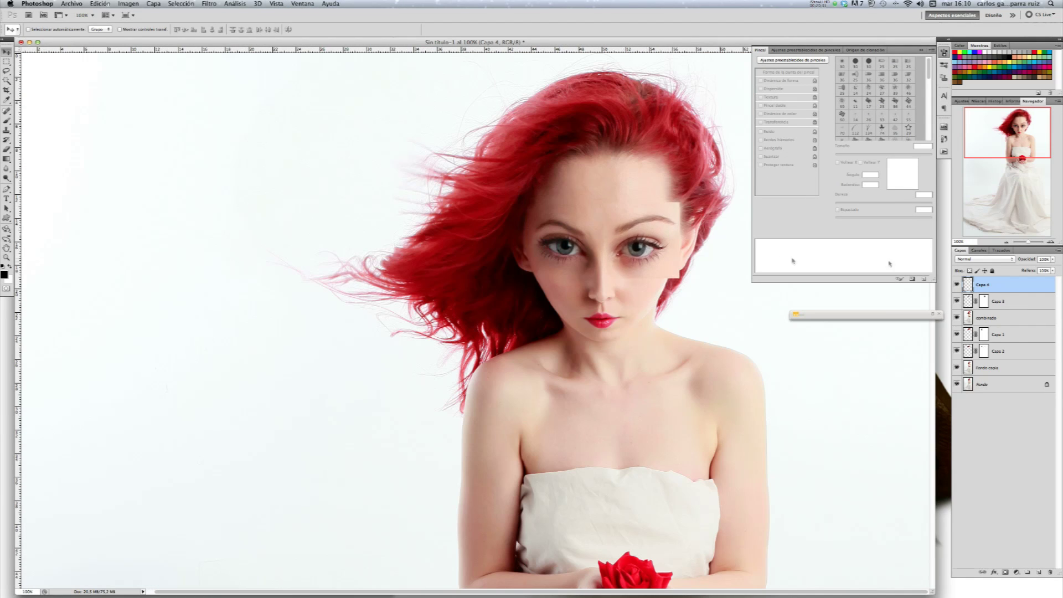
{"action": "left_click", "coordinate": [1053, 259]}
{"action": "left_click_drag", "start_coordinate": [1053, 268], "coordinate": [1040, 269]}
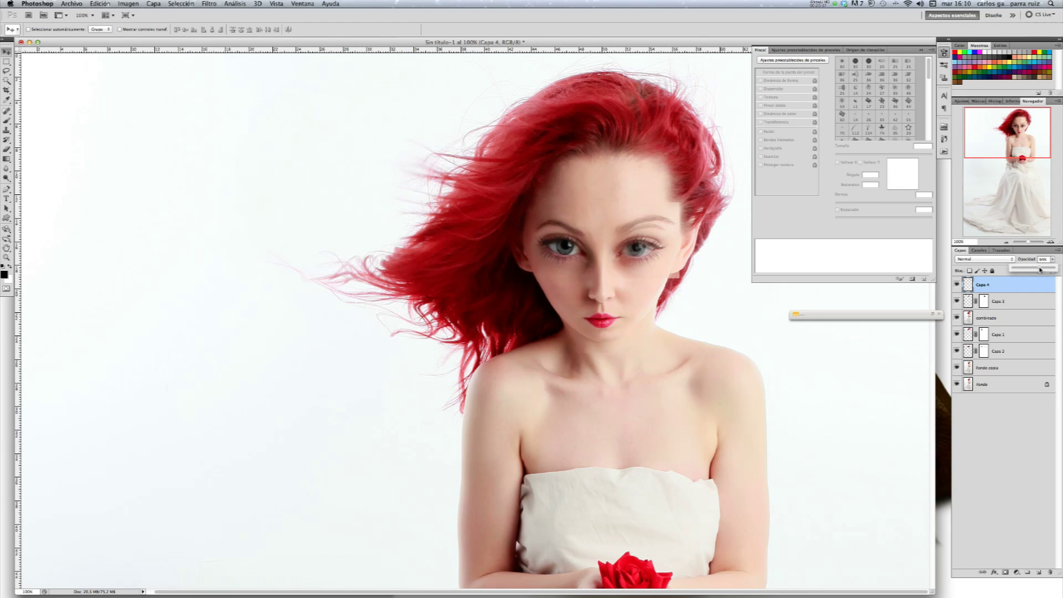
{"action": "left_click_drag", "start_coordinate": [613, 238], "coordinate": [651, 247]}
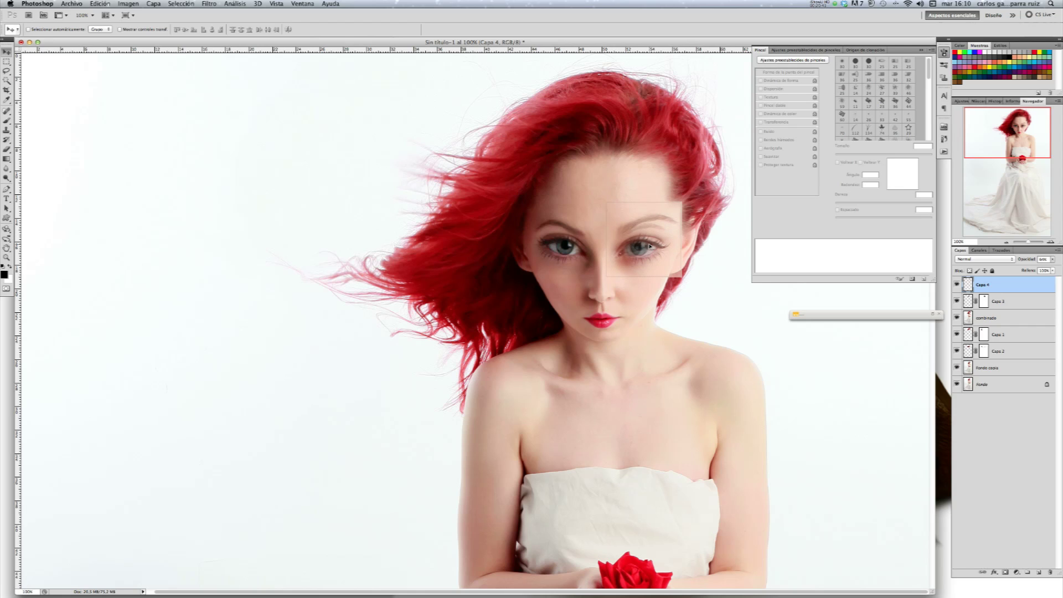
{"action": "left_click_drag", "start_coordinate": [650, 246], "coordinate": [652, 247]}
Step: Return Capa 4 to 100% opacity, mask out the patch's hard edges in black and reduce the brush to 25 px
{"action": "left_click", "coordinate": [1054, 261]}
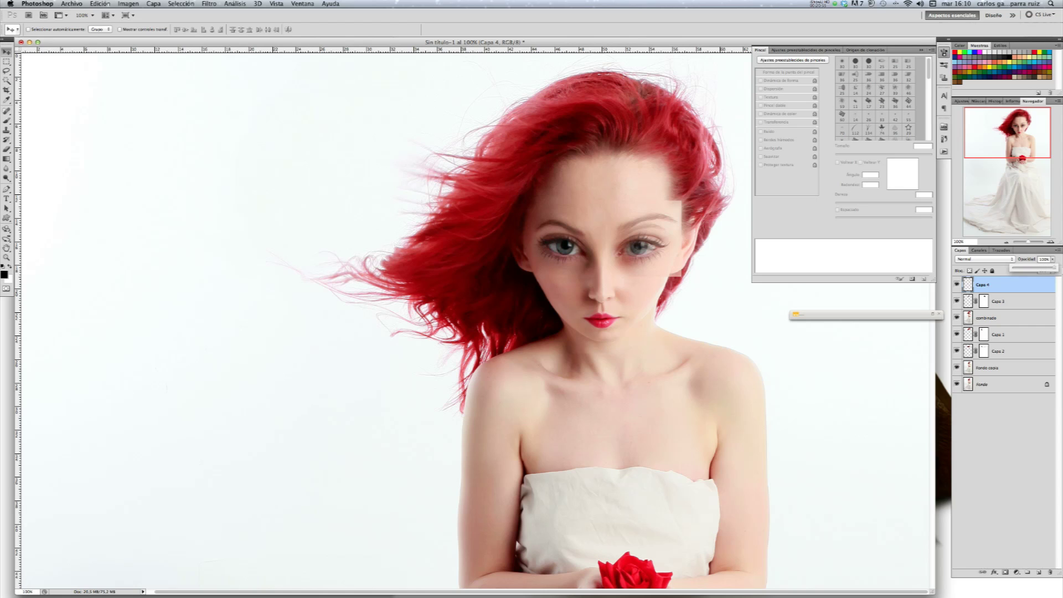
{"action": "left_click", "coordinate": [1005, 572]}
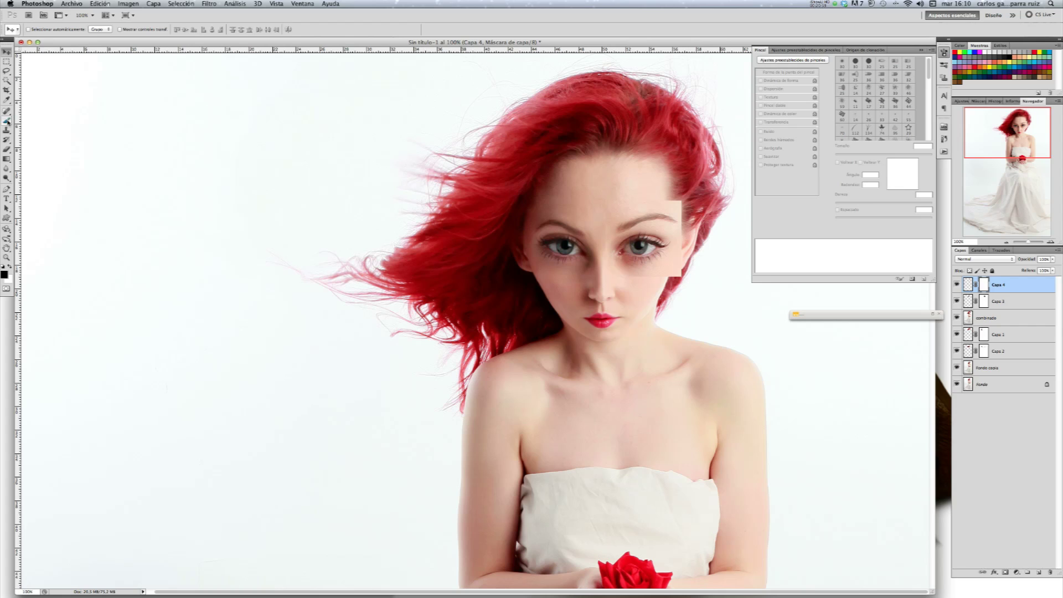
{"action": "left_click", "coordinate": [7, 121]}
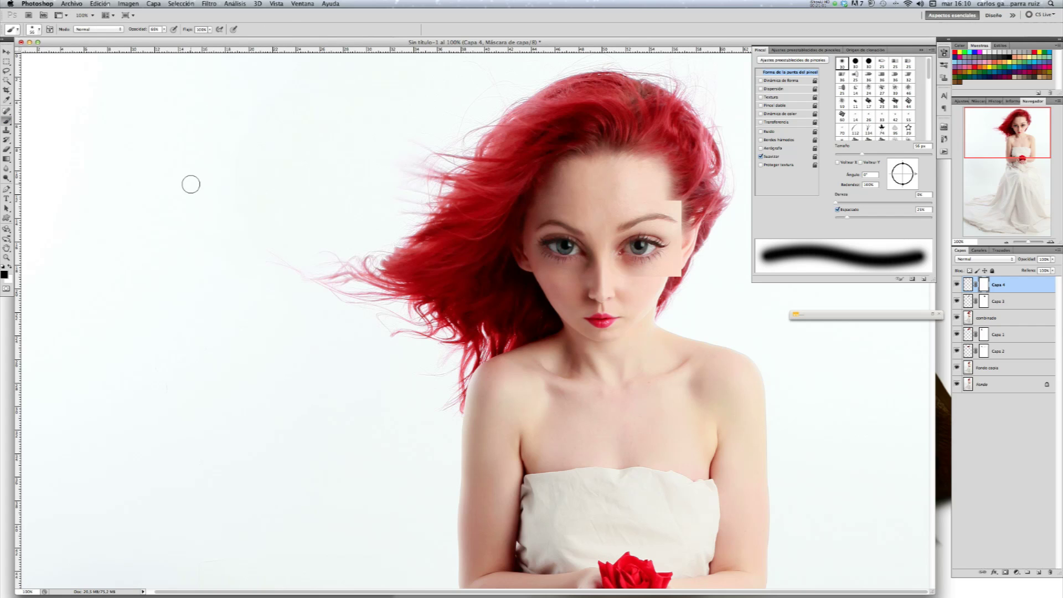
{"action": "left_click_drag", "start_coordinate": [685, 198], "coordinate": [685, 214]}
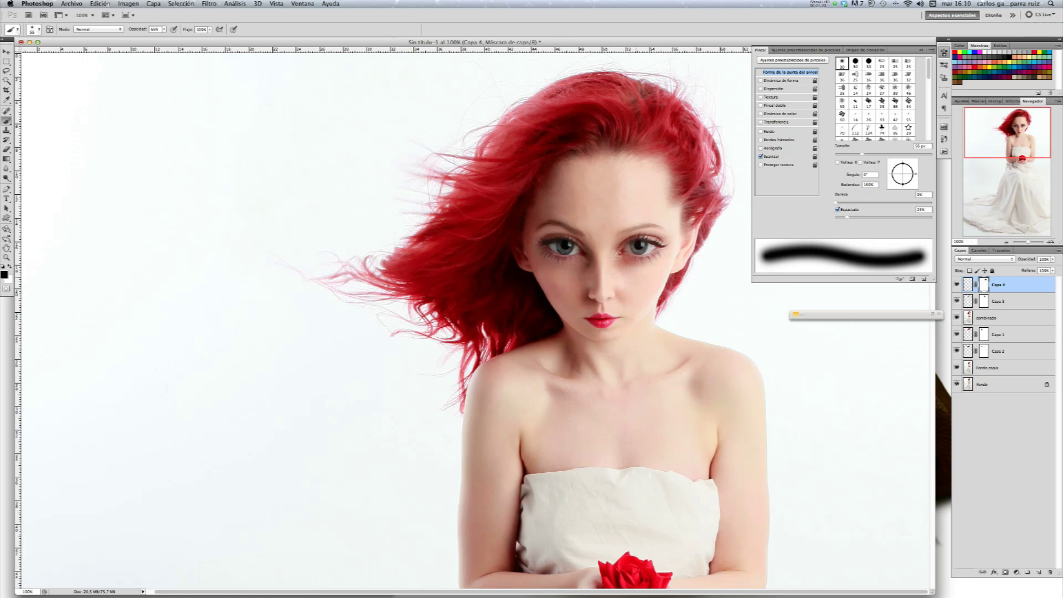
{"action": "key", "text": "bracketleft"}
{"action": "key", "text": "bracketleft"}
{"action": "key", "text": "bracketleft"}
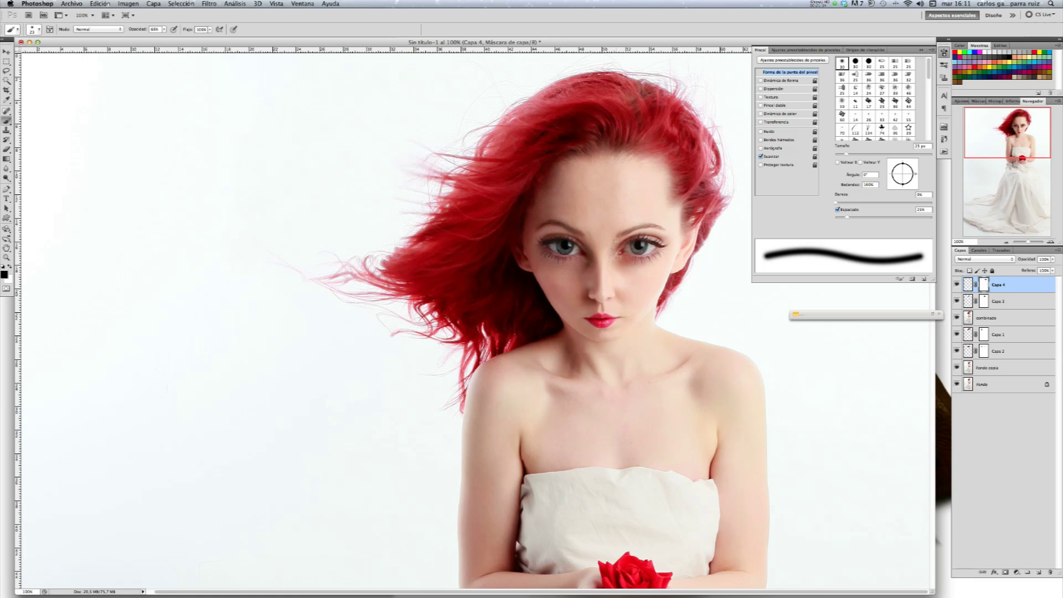
Step: Compare the right-hand eye with and without Capa 4 by switching the layer's visibility
{"action": "left_click", "coordinate": [959, 288]}
{"action": "left_click", "coordinate": [959, 287]}
{"action": "left_click", "coordinate": [959, 287]}
{"action": "left_click", "coordinate": [960, 286]}
Step: Stamp all visible layers into a new top layer and rename it Combinado 2
{"action": "key", "text": "v"}
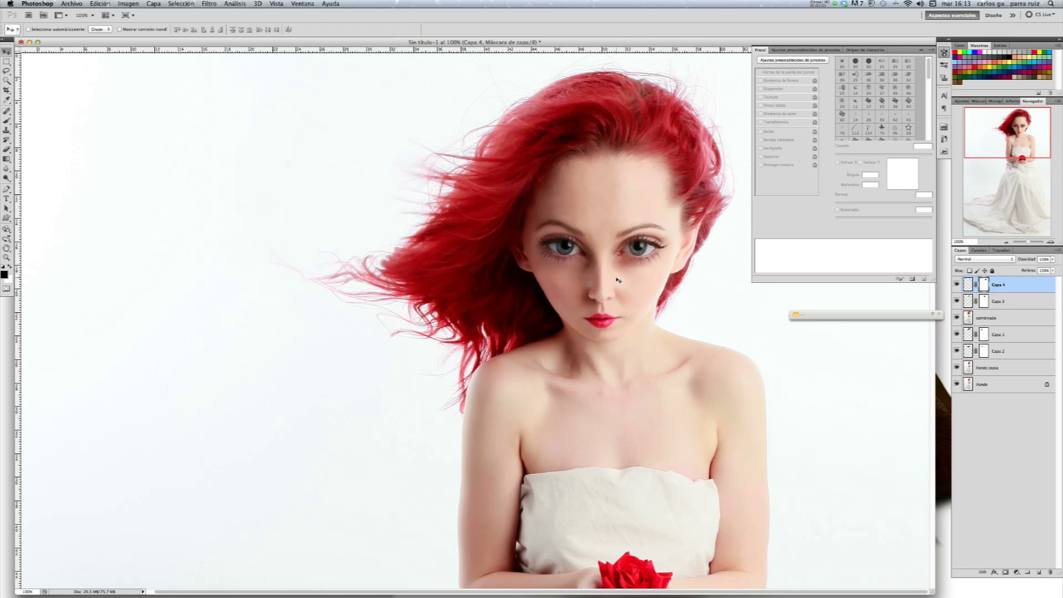
{"action": "key", "text": "super+alt+shift+e"}
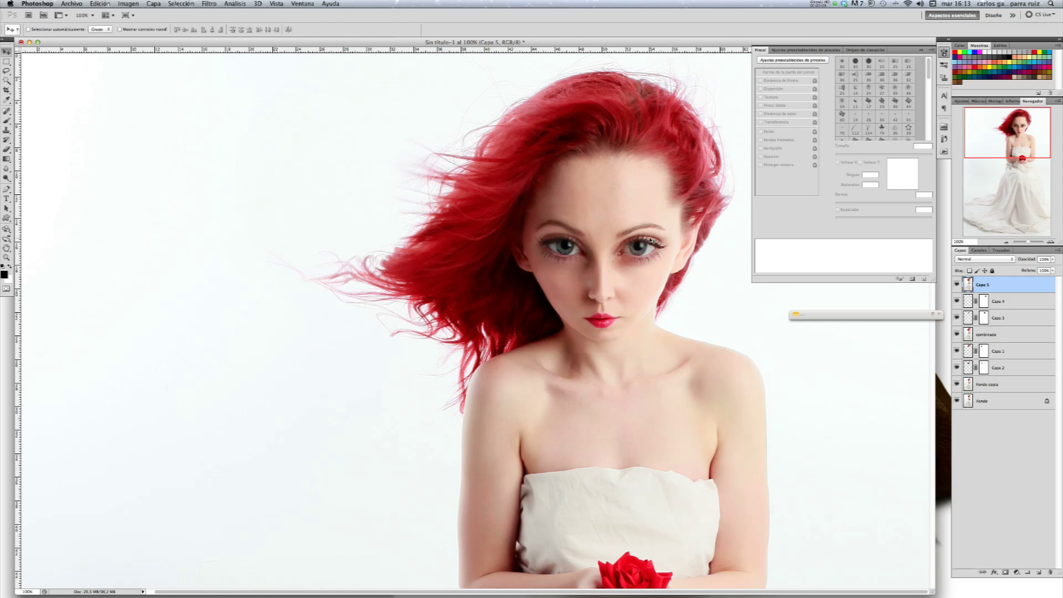
{"action": "double_click", "coordinate": [987, 286]}
{"action": "type", "text": "combinado 2"}
{"action": "key", "text": "Return"}
Step: Marquee-select the area around the left-hand eye on Combinado 2 and open it in Liquify (Licuar) at 200% view
{"action": "left_click", "coordinate": [7, 62]}
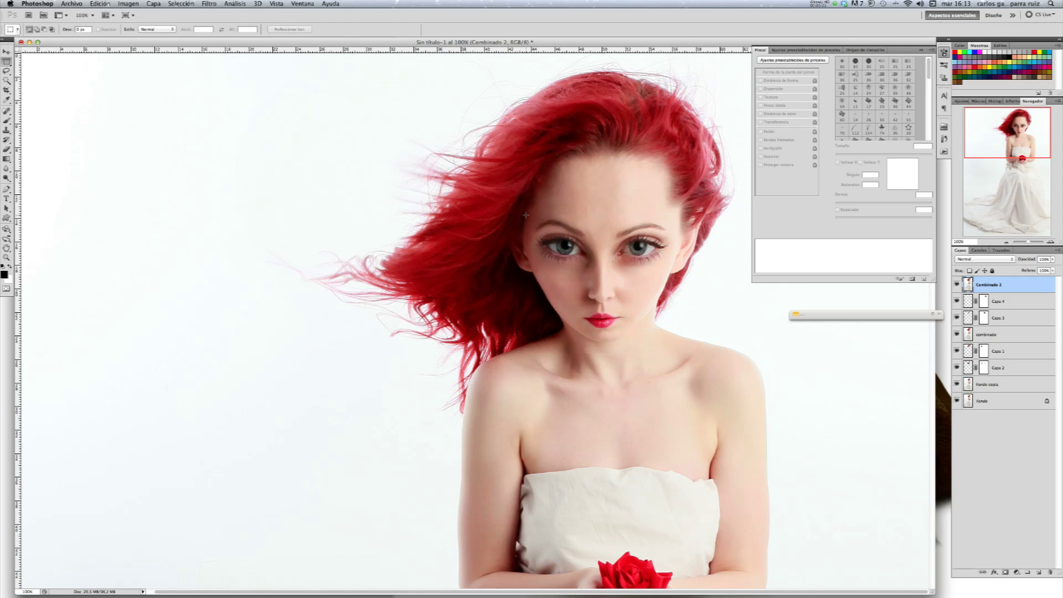
{"action": "left_click_drag", "start_coordinate": [596, 275], "coordinate": [597, 275]}
{"action": "left_click", "coordinate": [211, 3]}
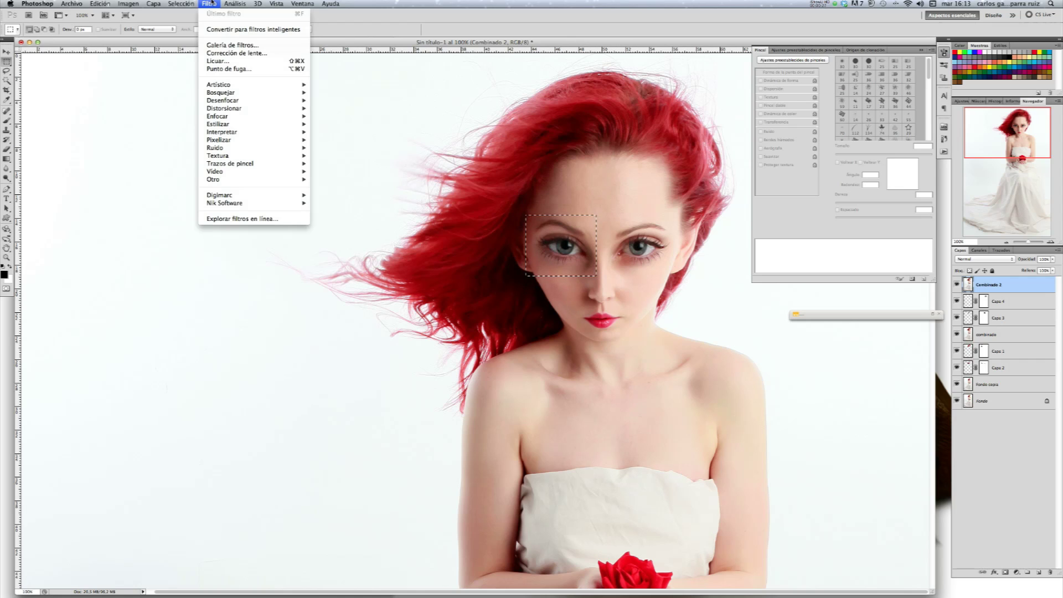
{"action": "left_click", "coordinate": [221, 61]}
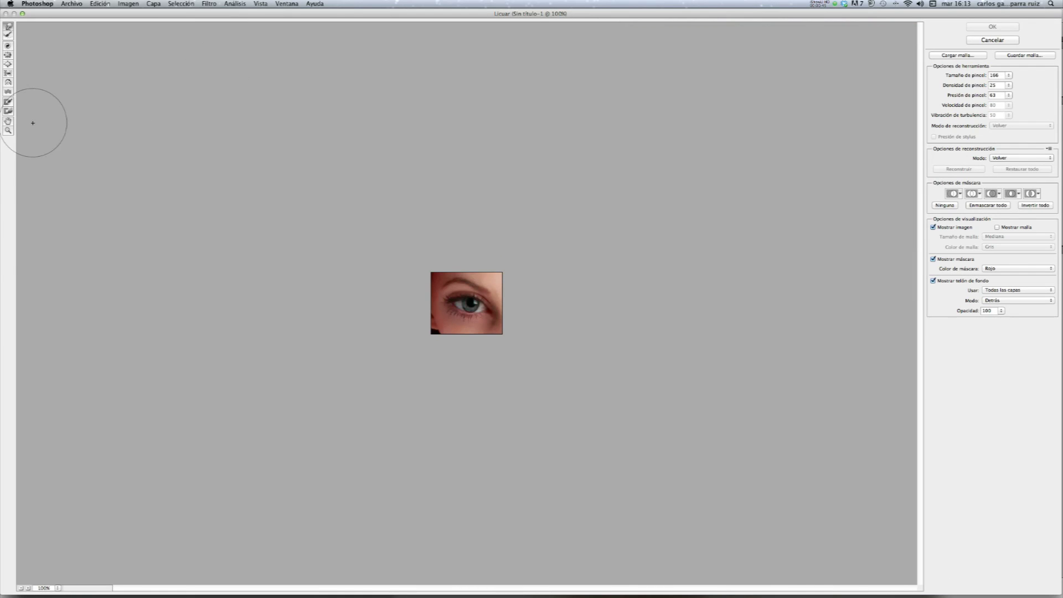
{"action": "left_click", "coordinate": [28, 588]}
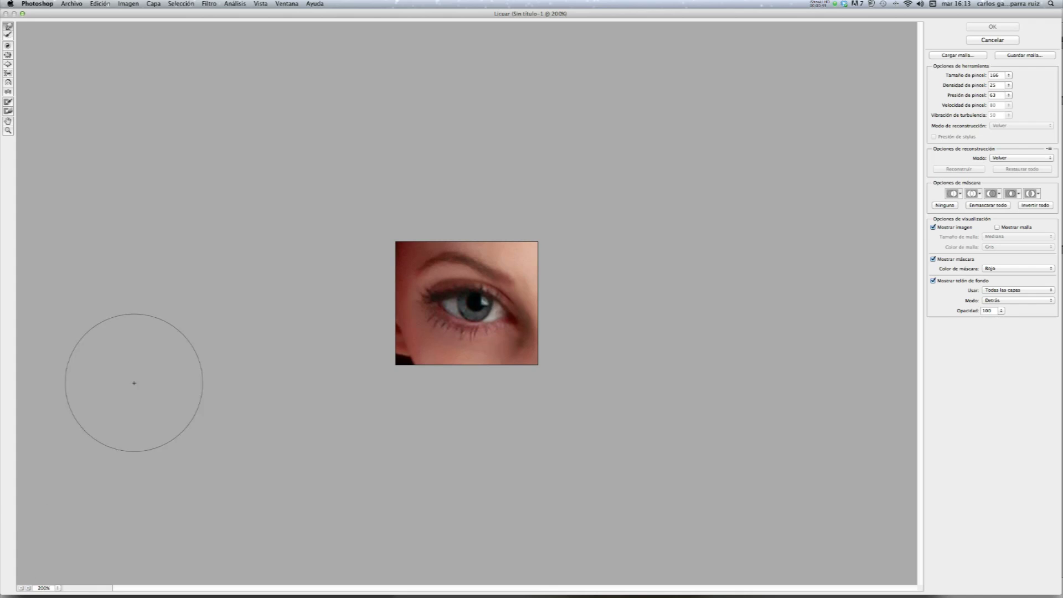
Step: Enlarge the left-hand eye's pupil with the Liquify Bloat tool at brush size 46 and apply the filter
{"action": "left_click", "coordinate": [11, 48]}
{"action": "left_click", "coordinate": [8, 65]}
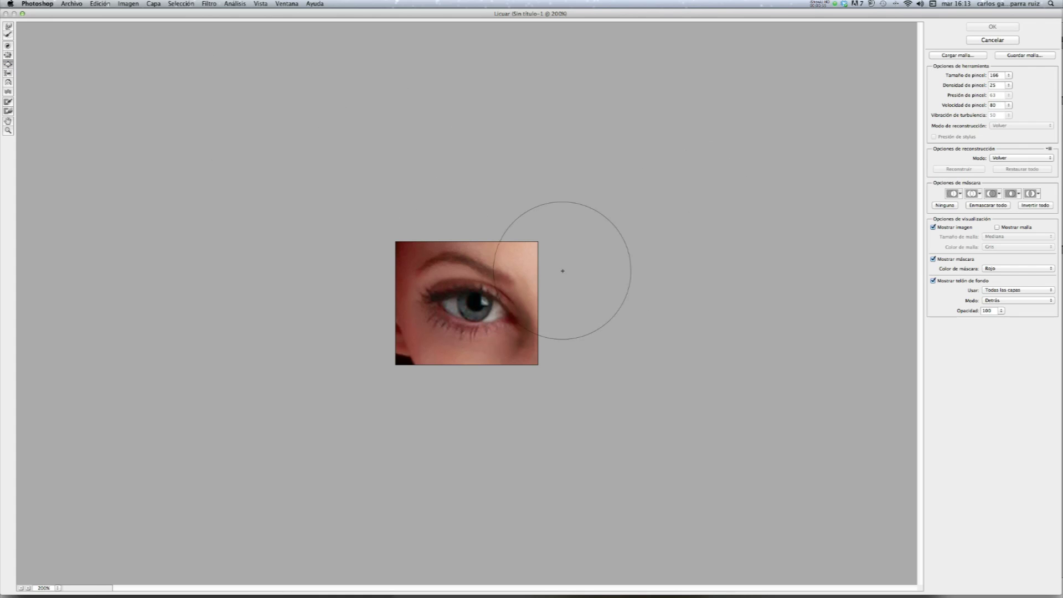
{"action": "left_click", "coordinate": [1008, 76]}
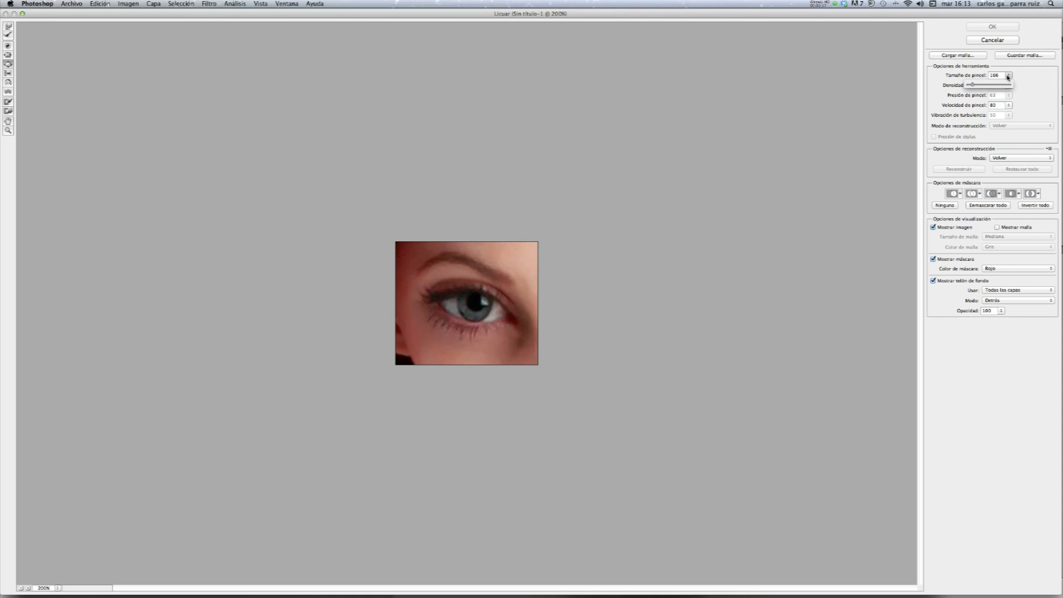
{"action": "left_click_drag", "start_coordinate": [974, 87], "coordinate": [972, 86]}
{"action": "left_click_drag", "start_coordinate": [475, 303], "coordinate": [475, 303]}
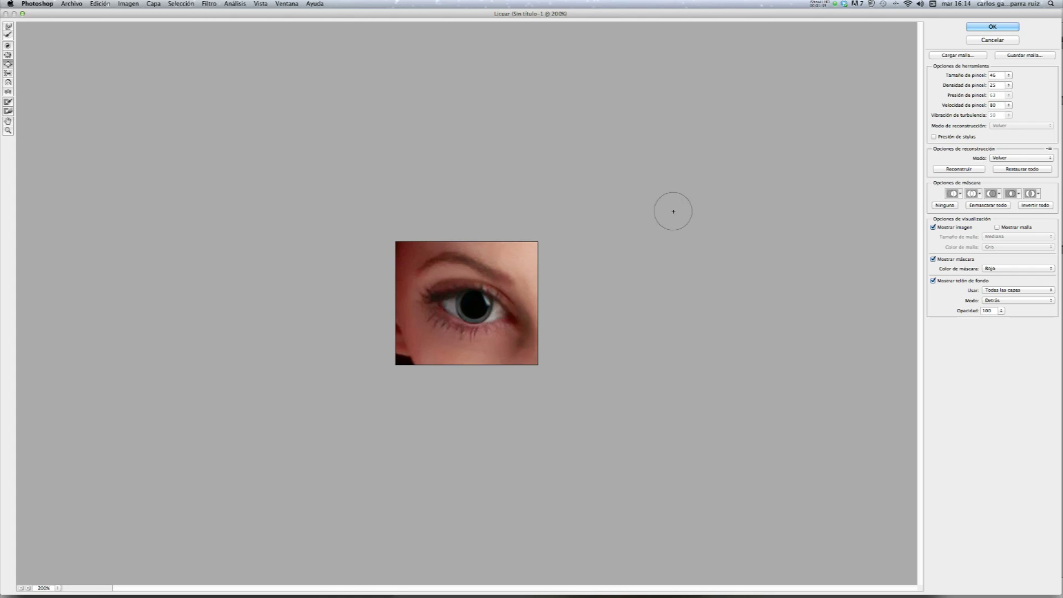
{"action": "left_click", "coordinate": [986, 40]}
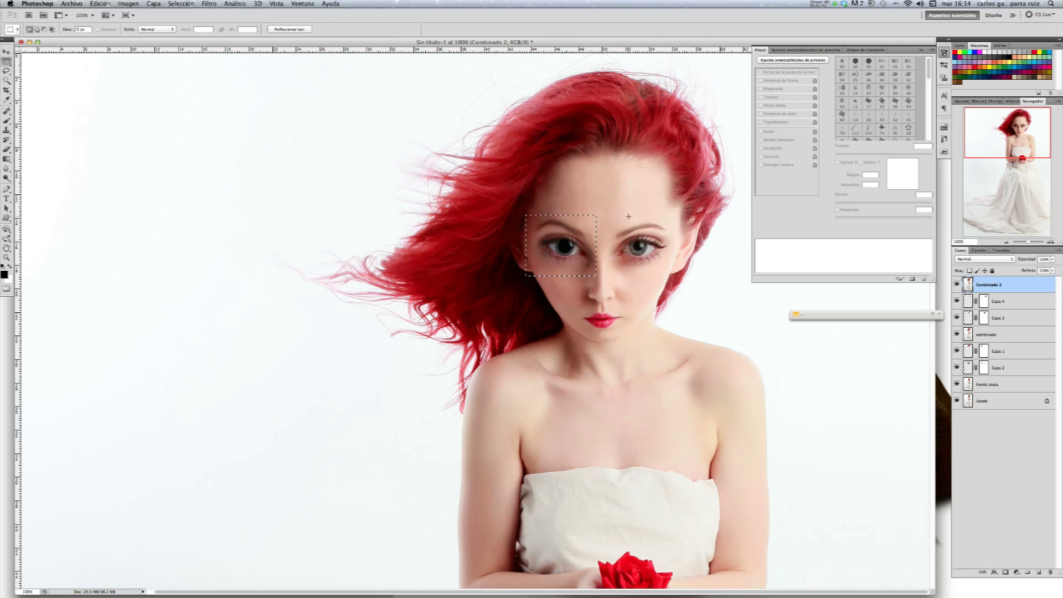
Step: Marquee-select the area around the right-hand eye and try enlarging its pupil in Liquify with the Bloat tool at 200% view
{"action": "left_click_drag", "start_coordinate": [608, 217], "coordinate": [681, 273]}
{"action": "left_click", "coordinate": [209, 3]}
{"action": "left_click", "coordinate": [237, 64]}
{"action": "left_click", "coordinate": [28, 588]}
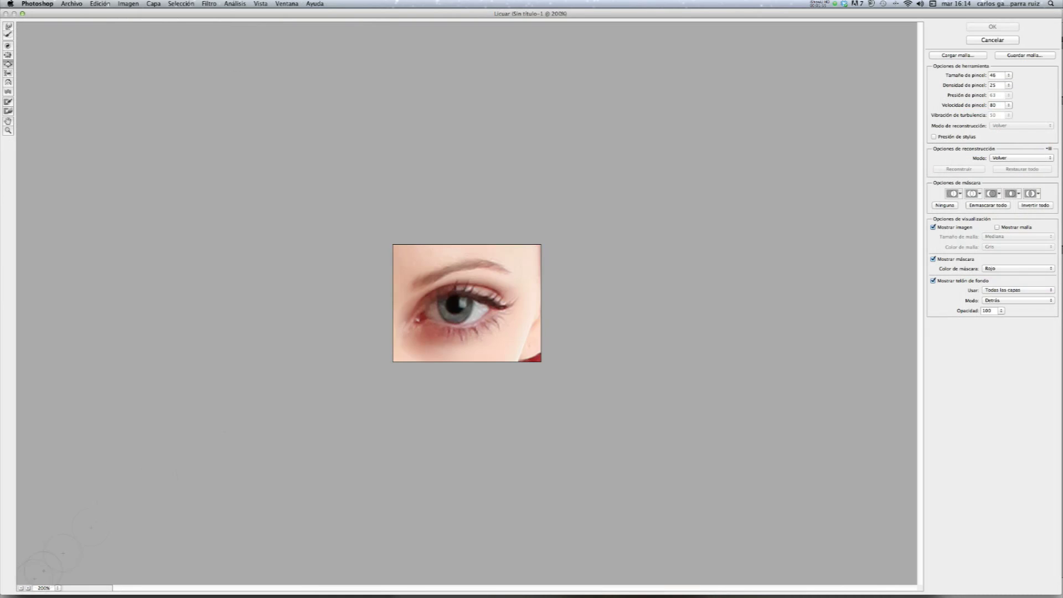
{"action": "mouse_move", "coordinate": [455, 306]}
{"action": "left_mouse_down"}
{"action": "mouse_move", "coordinate": [454, 319]}
{"action": "mouse_move", "coordinate": [468, 316]}
{"action": "mouse_move", "coordinate": [459, 323]}
{"action": "mouse_move", "coordinate": [465, 313]}
{"action": "left_mouse_up"}
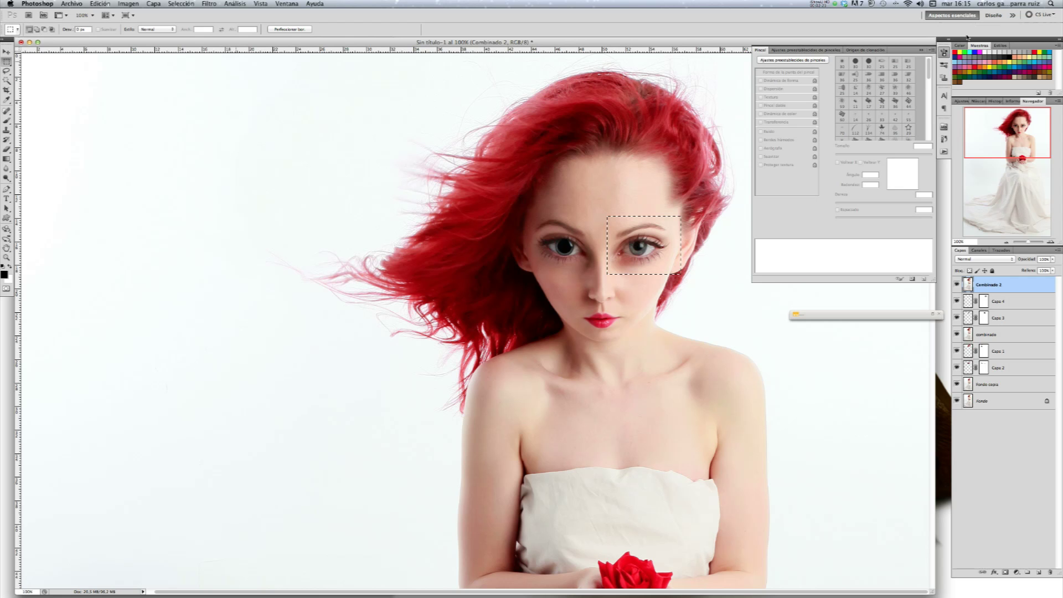
{"action": "left_click", "coordinate": [976, 27]}
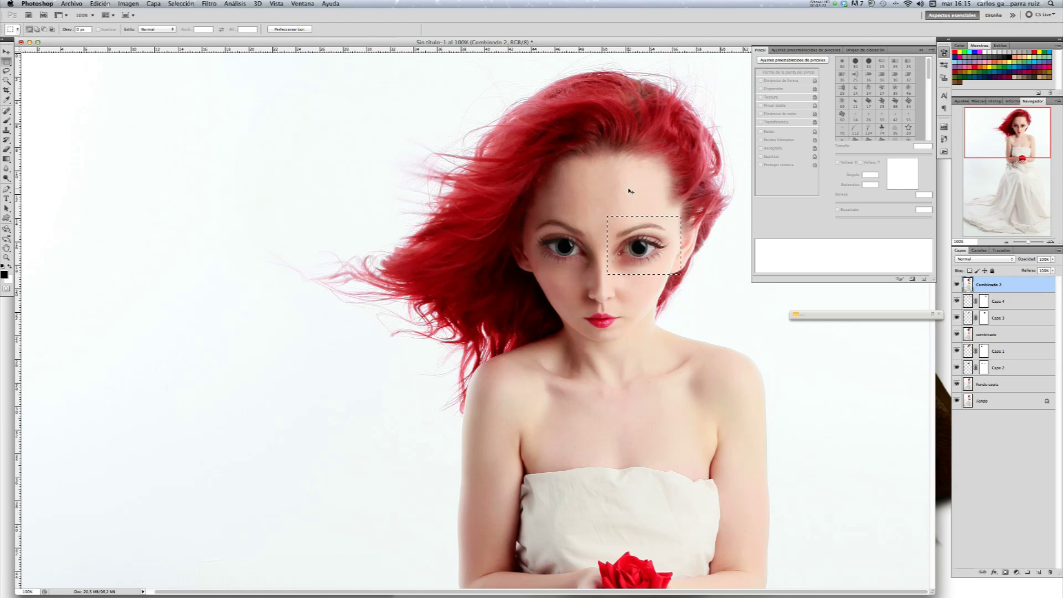
Step: Enlarge the right-hand eye's pupil in Liquify with the Bloat tool, working at 300% view, and apply the filter
{"action": "left_click", "coordinate": [208, 4]}
{"action": "left_click", "coordinate": [227, 62]}
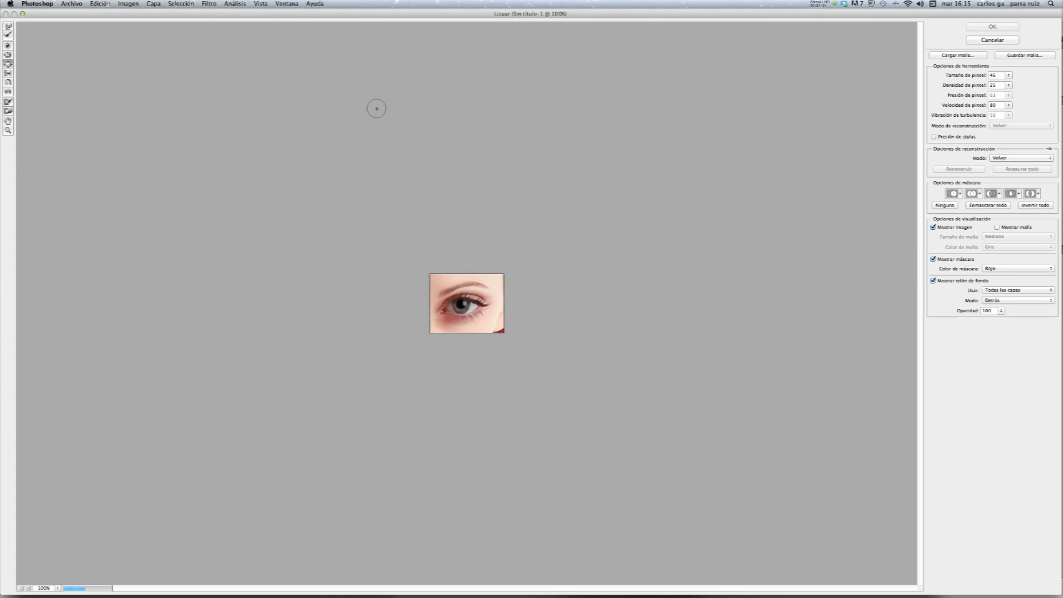
{"action": "left_click", "coordinate": [28, 588]}
{"action": "left_click", "coordinate": [28, 588]}
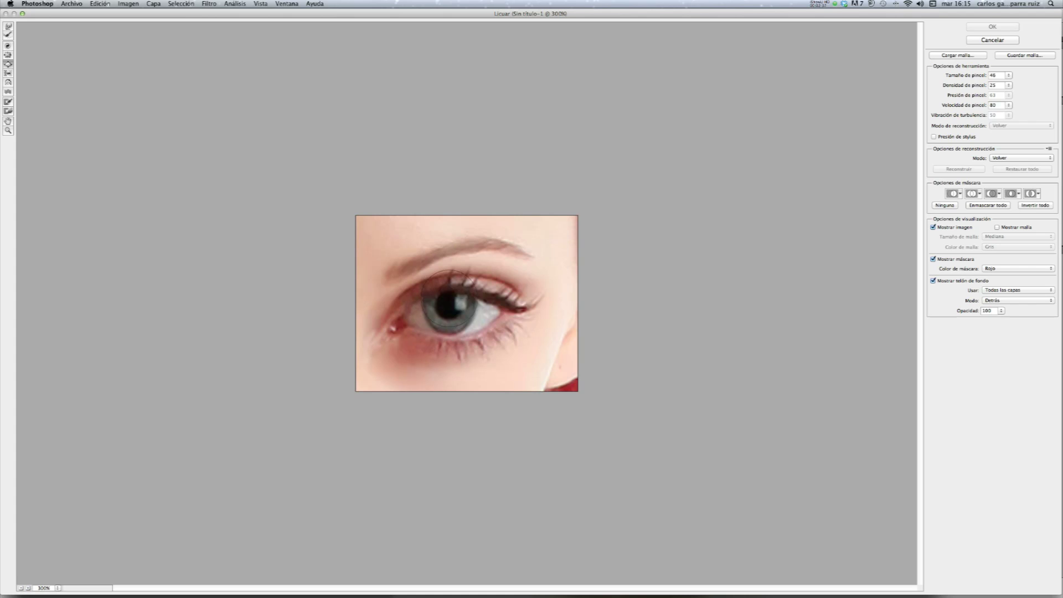
{"action": "left_click_drag", "start_coordinate": [451, 307], "coordinate": [454, 315]}
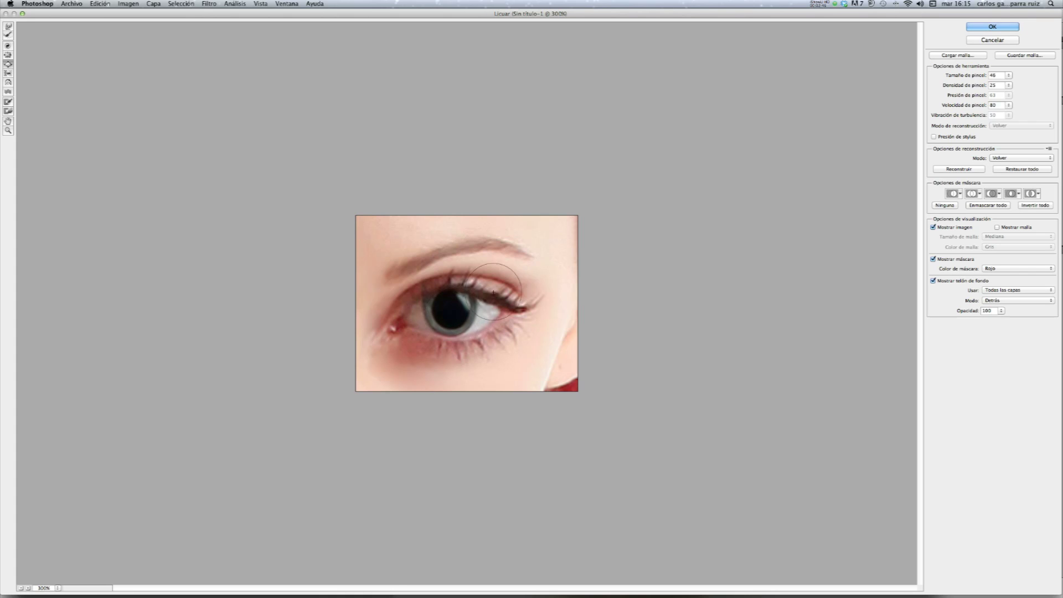
{"action": "left_click", "coordinate": [981, 27]}
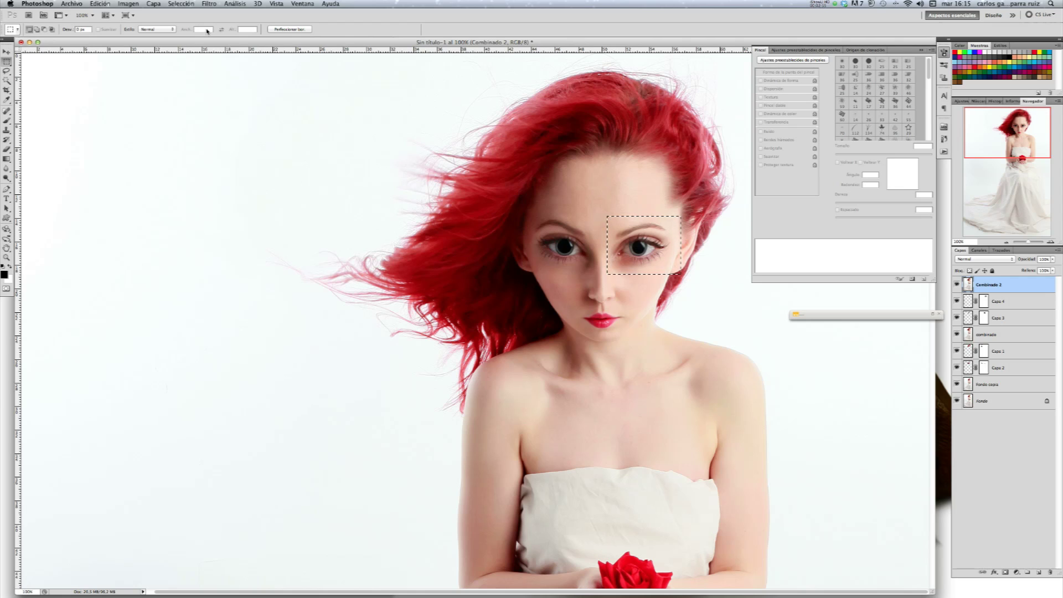
Step: Reopen Liquify on the right-hand eye at 300% view and nudge its pupil with the Forward Warp tool
{"action": "left_click", "coordinate": [210, 4]}
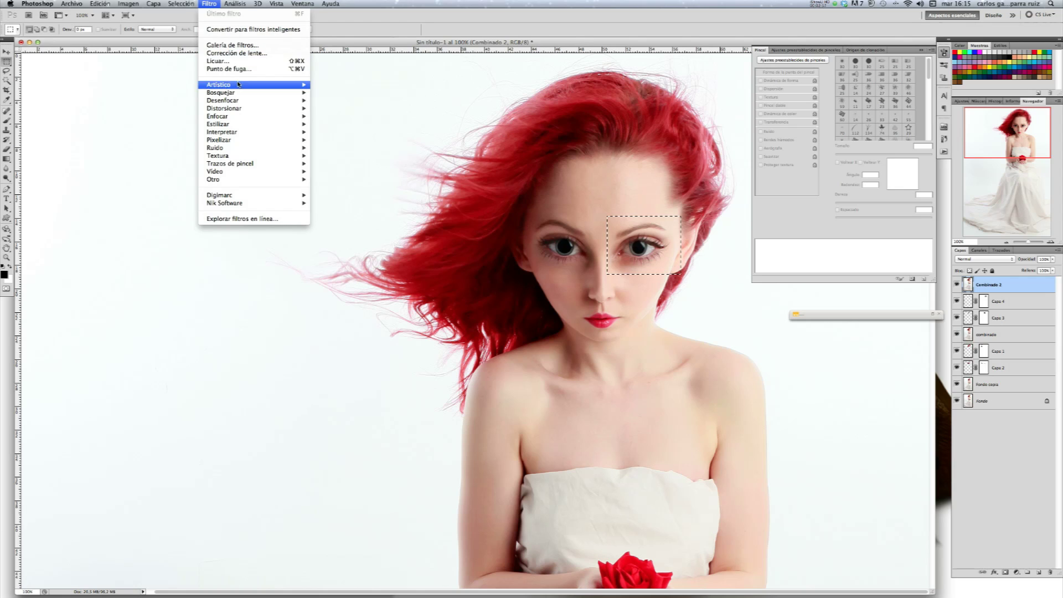
{"action": "left_click", "coordinate": [238, 62]}
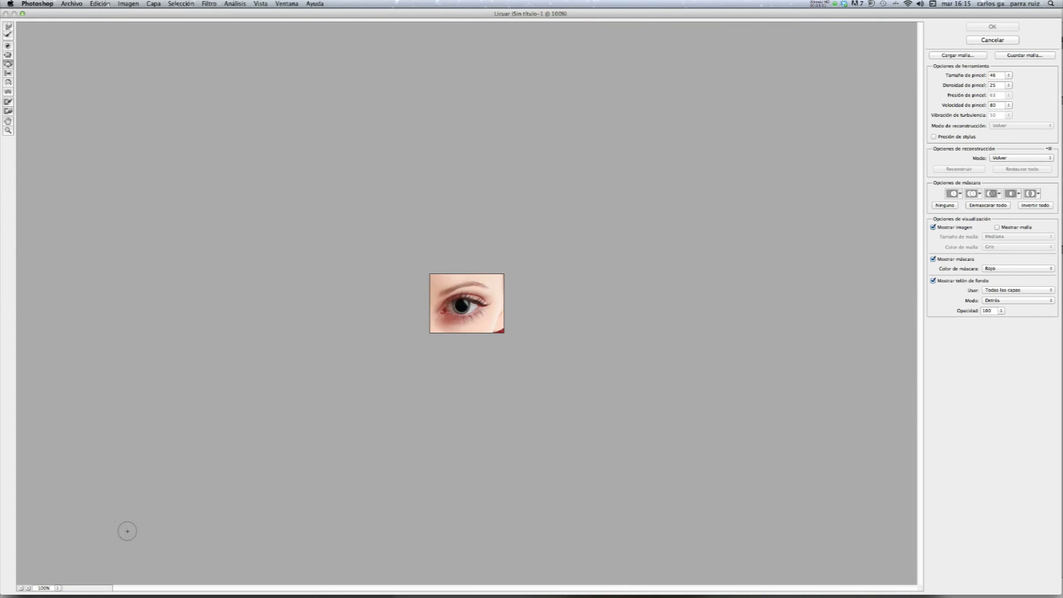
{"action": "left_click", "coordinate": [29, 588]}
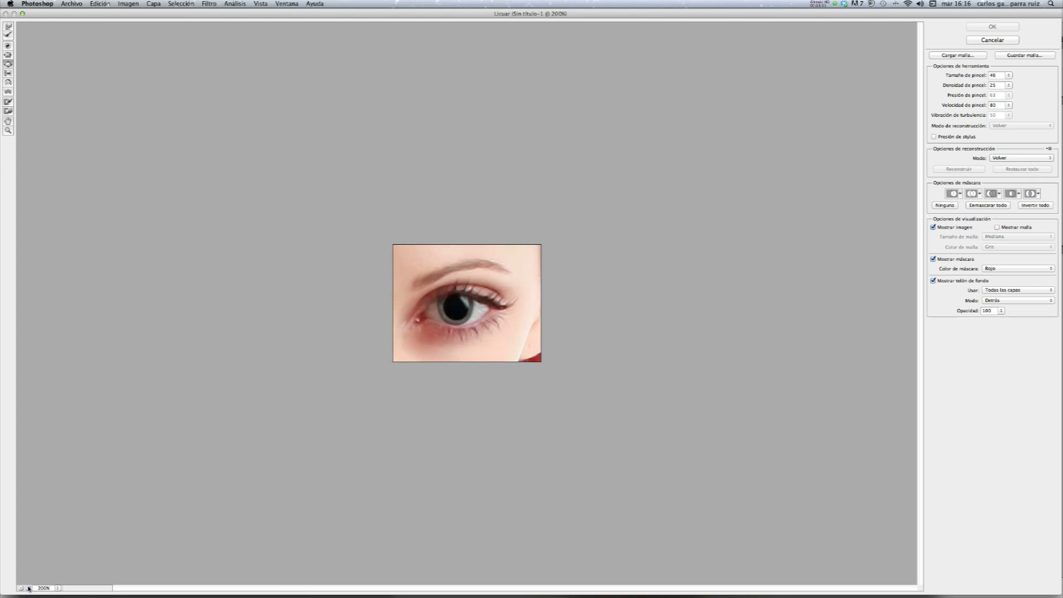
{"action": "left_click", "coordinate": [28, 588]}
{"action": "left_click", "coordinate": [7, 28]}
{"action": "left_click", "coordinate": [8, 27]}
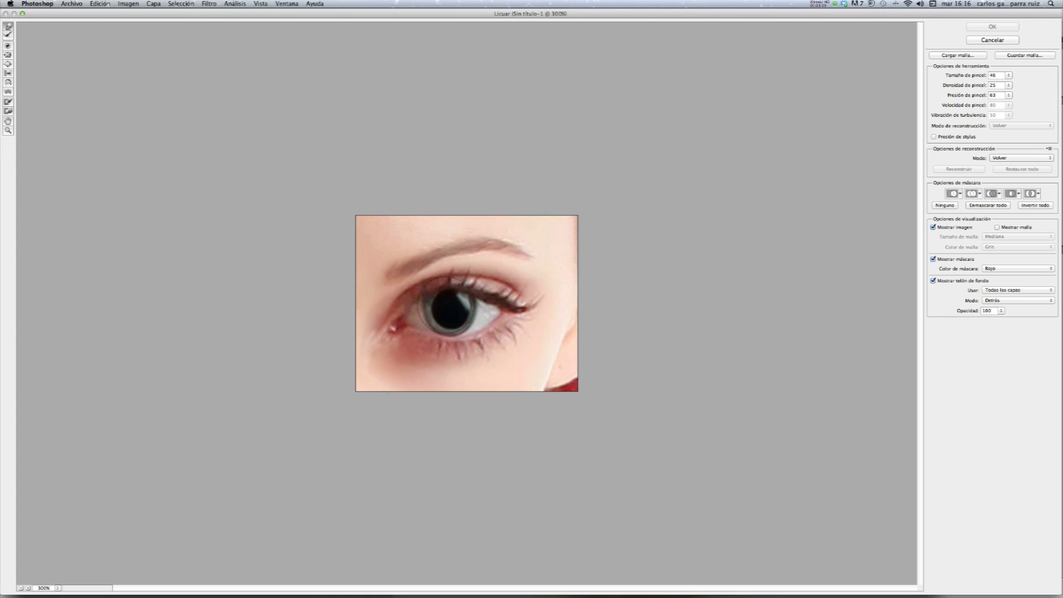
{"action": "left_click_drag", "start_coordinate": [446, 307], "coordinate": [443, 306]}
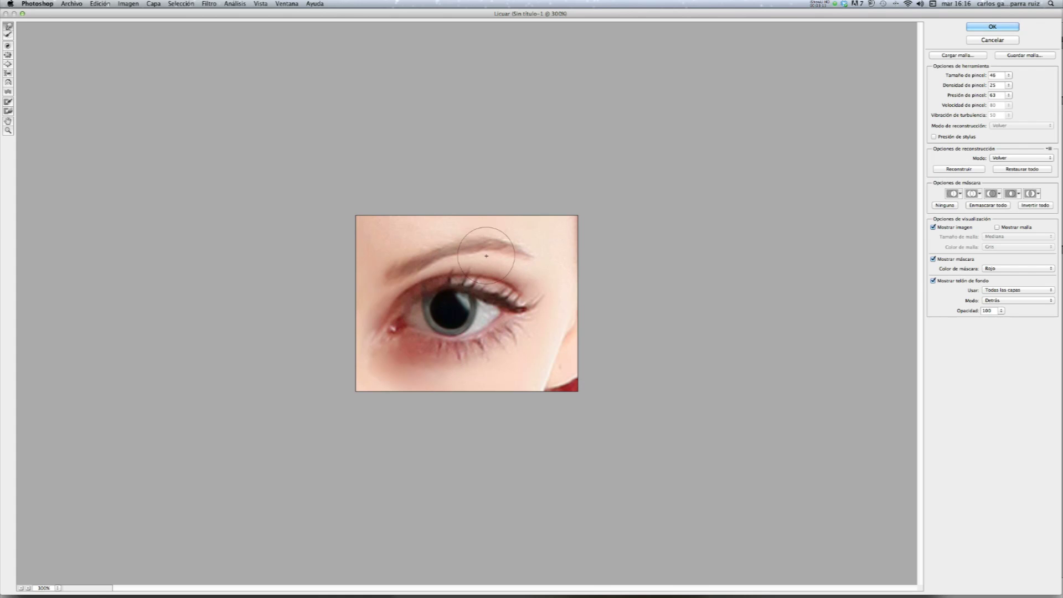
Step: Reduce the Liquify brush size to 15, apply the filter to the right-hand eye and clear the selection
{"action": "left_click", "coordinate": [1008, 76]}
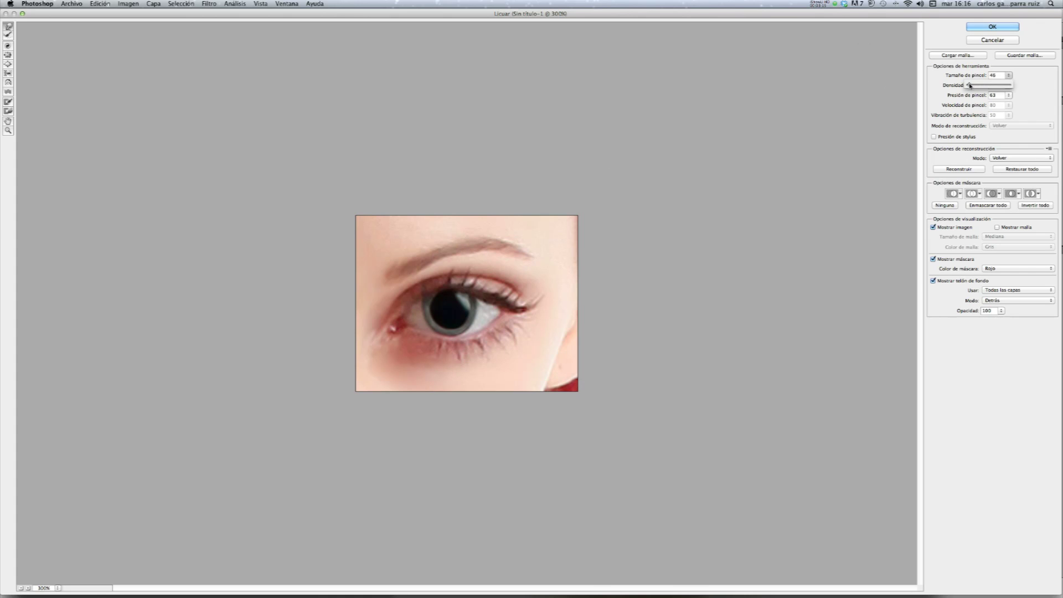
{"action": "left_click", "coordinate": [994, 75]}
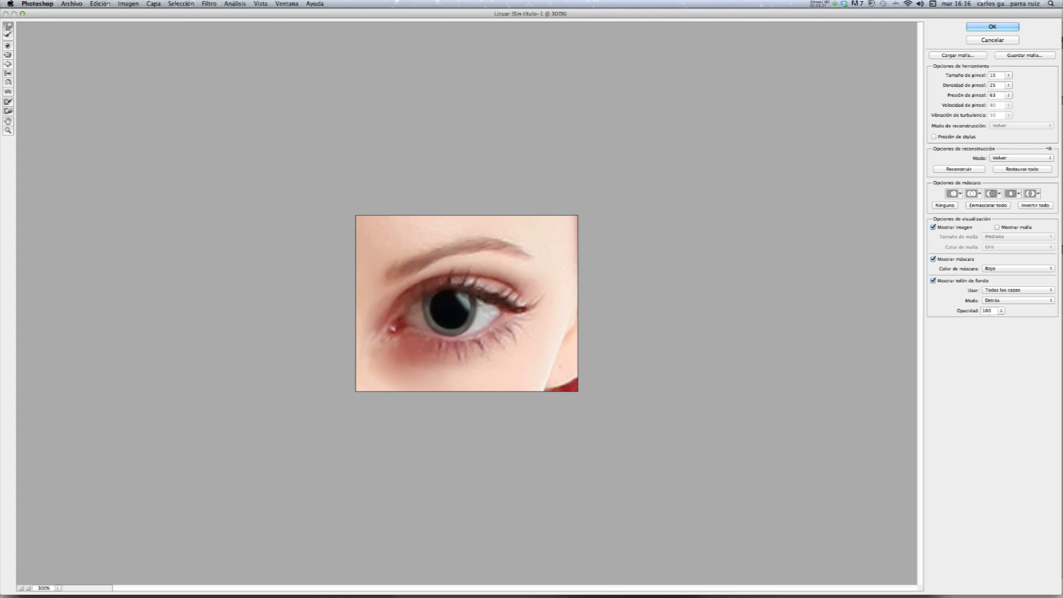
{"action": "left_click", "coordinate": [992, 27]}
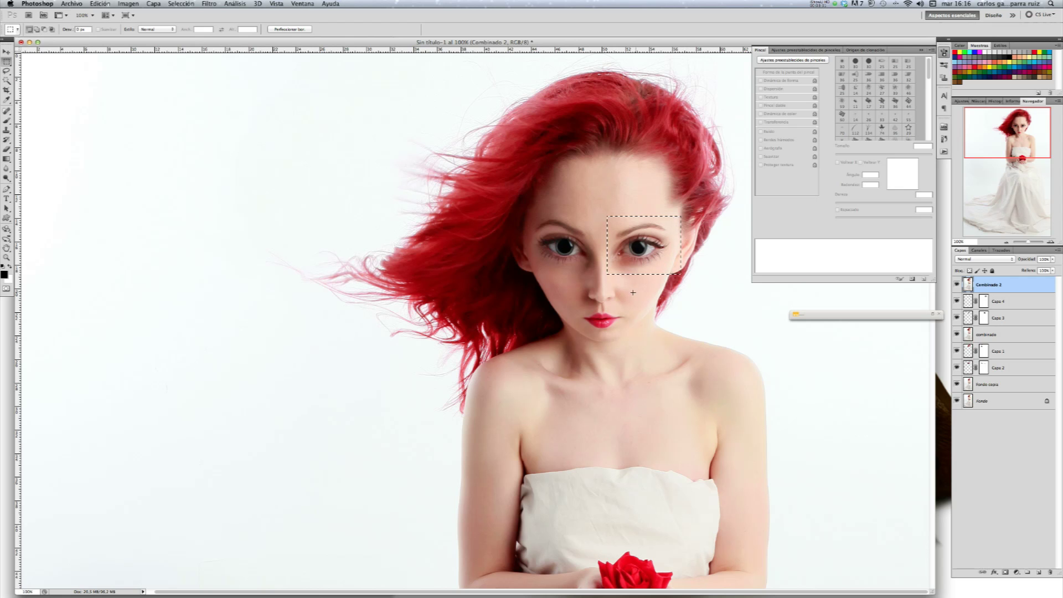
{"action": "key", "text": "super+d"}
Step: Compare the eyes with and without the enlarged pupils by switching the Combinado 2 layer's visibility
{"action": "left_click", "coordinate": [956, 285]}
{"action": "left_click", "coordinate": [958, 286]}
{"action": "left_click", "coordinate": [957, 286]}
{"action": "left_click", "coordinate": [957, 286]}
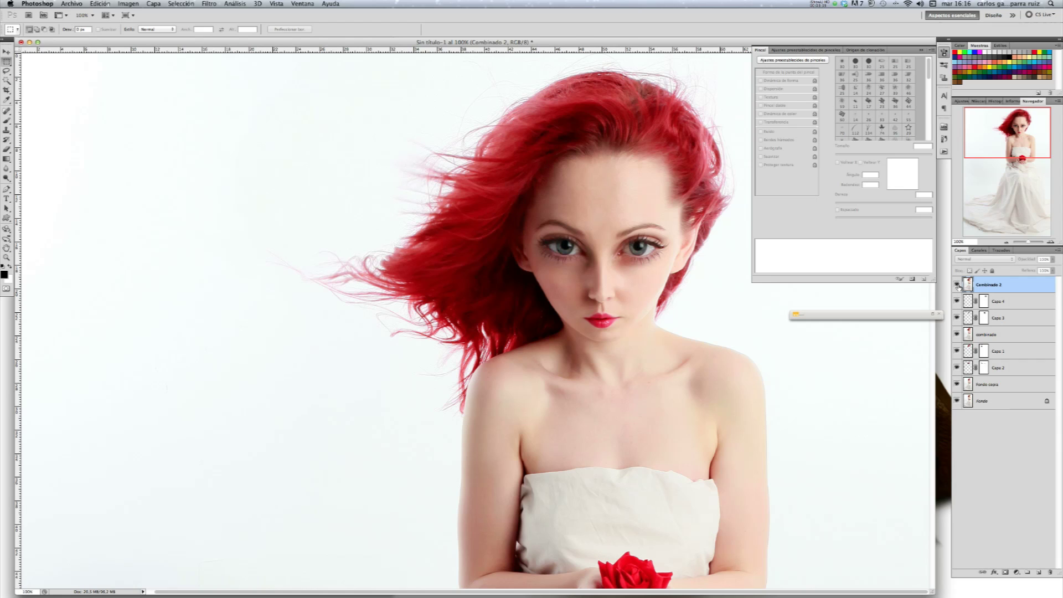
{"action": "left_click", "coordinate": [957, 286]}
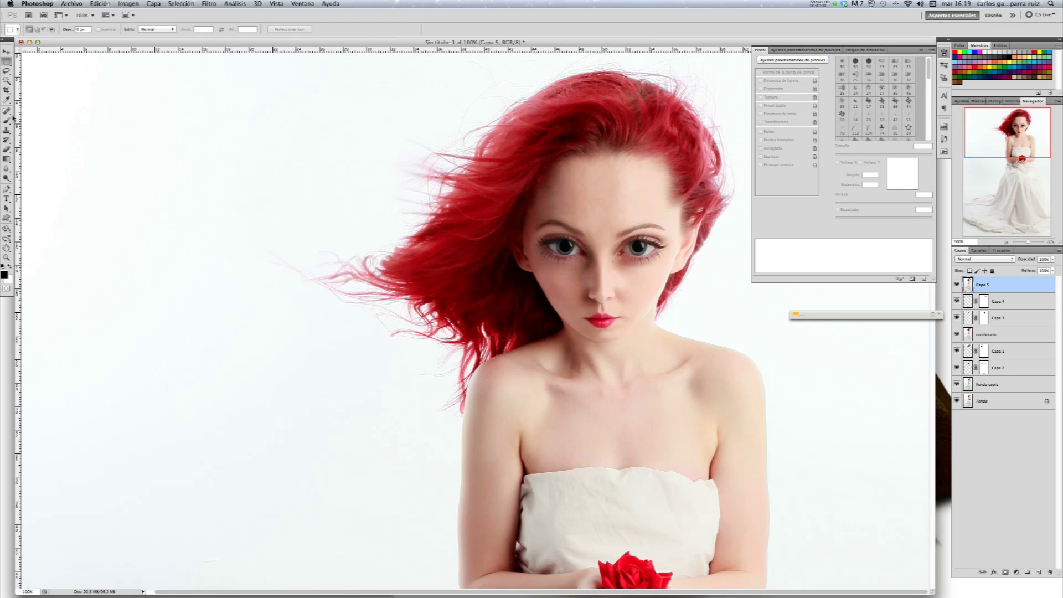
Step: Retouch the line across the neck just below the chin with short Spot Healing Brush dabs at 200% view
{"action": "left_click", "coordinate": [8, 112]}
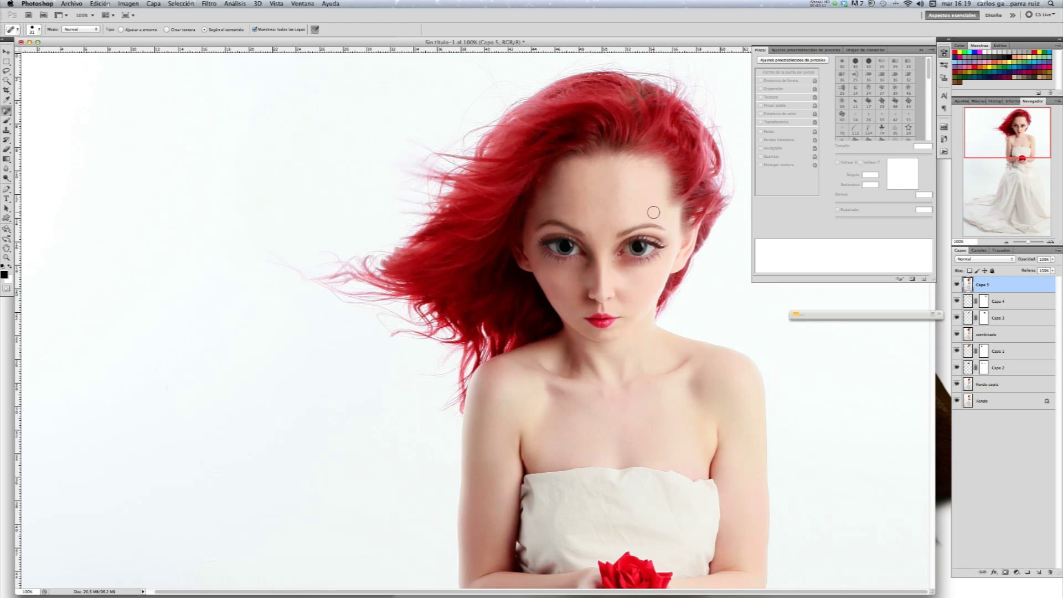
{"action": "left_click", "coordinate": [1050, 242]}
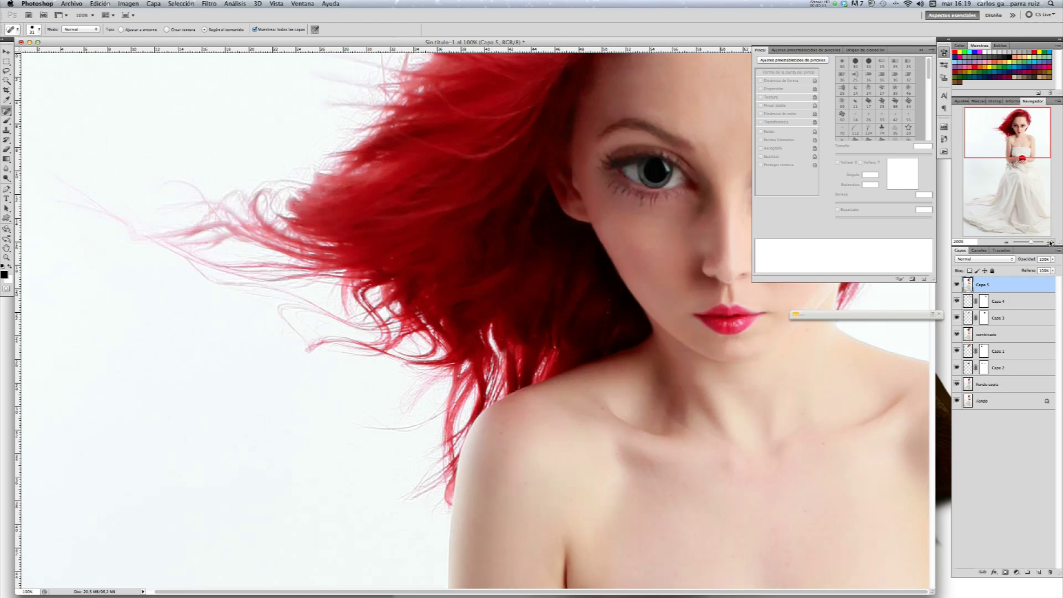
{"action": "left_click_drag", "start_coordinate": [1016, 137], "coordinate": [1023, 141]}
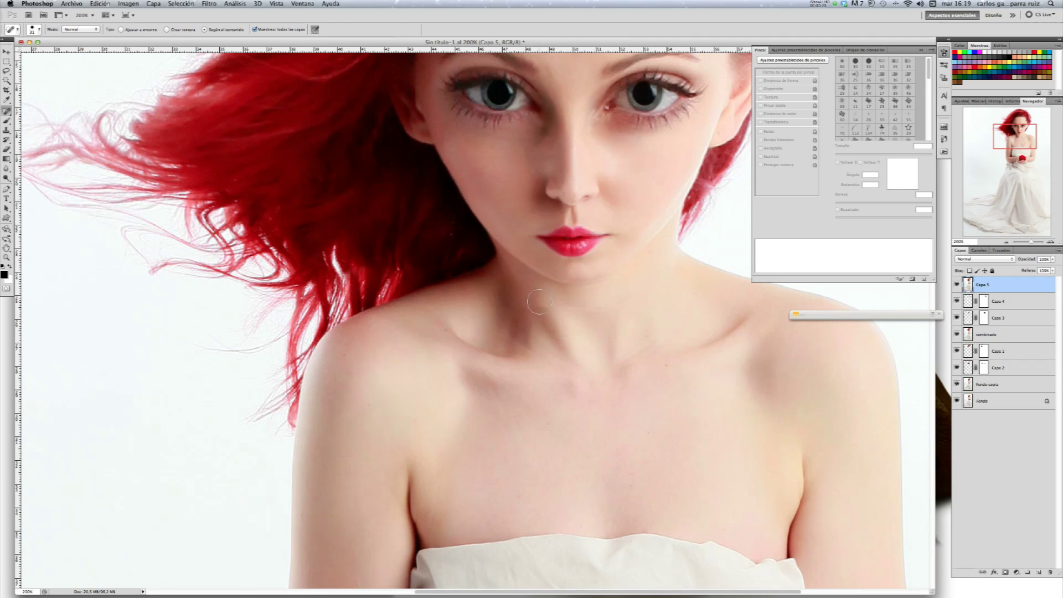
{"action": "left_click", "coordinate": [590, 308]}
{"action": "left_click_drag", "start_coordinate": [590, 308], "coordinate": [588, 302]}
{"action": "left_click", "coordinate": [570, 308]}
{"action": "left_click", "coordinate": [557, 307]}
{"action": "left_click", "coordinate": [547, 308]}
{"action": "left_click", "coordinate": [543, 308]}
{"action": "left_click", "coordinate": [526, 304]}
{"action": "left_click", "coordinate": [498, 308]}
{"action": "left_click", "coordinate": [1006, 242]}
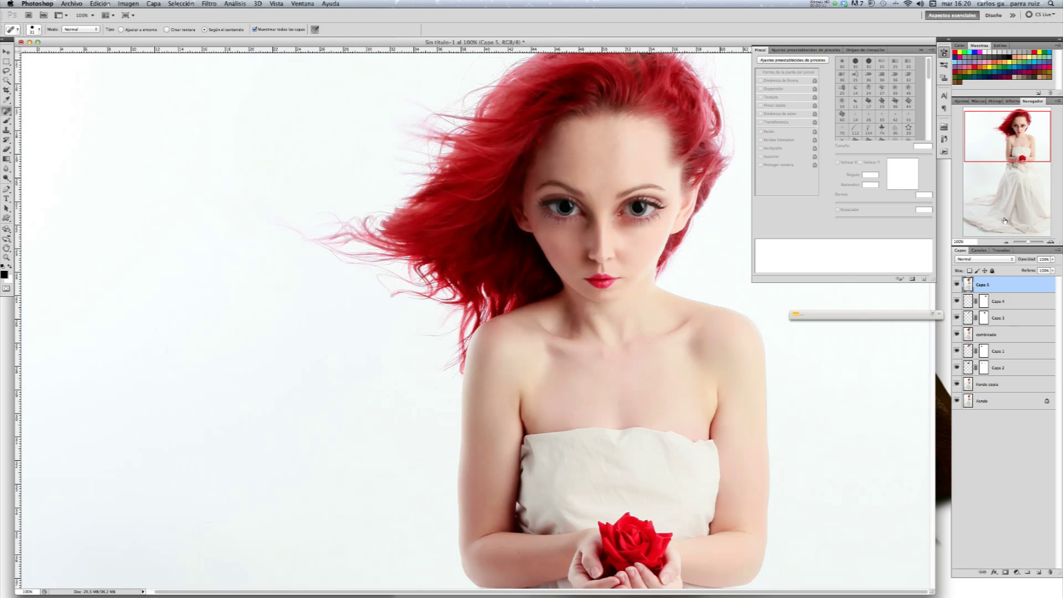
{"action": "left_click_drag", "start_coordinate": [1003, 141], "coordinate": [1031, 143]}
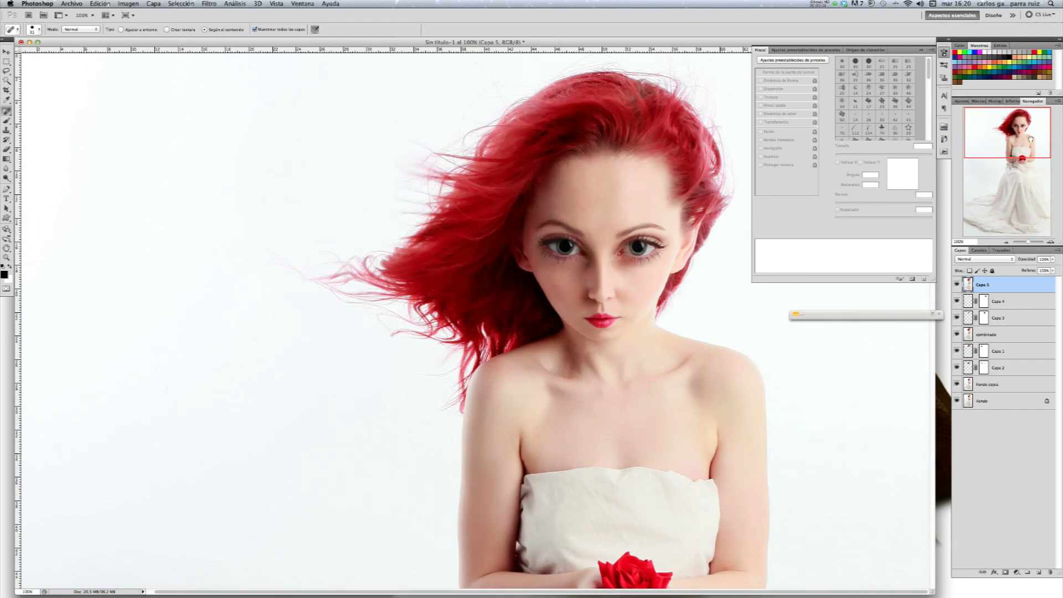
{"action": "left_click", "coordinate": [947, 202]}
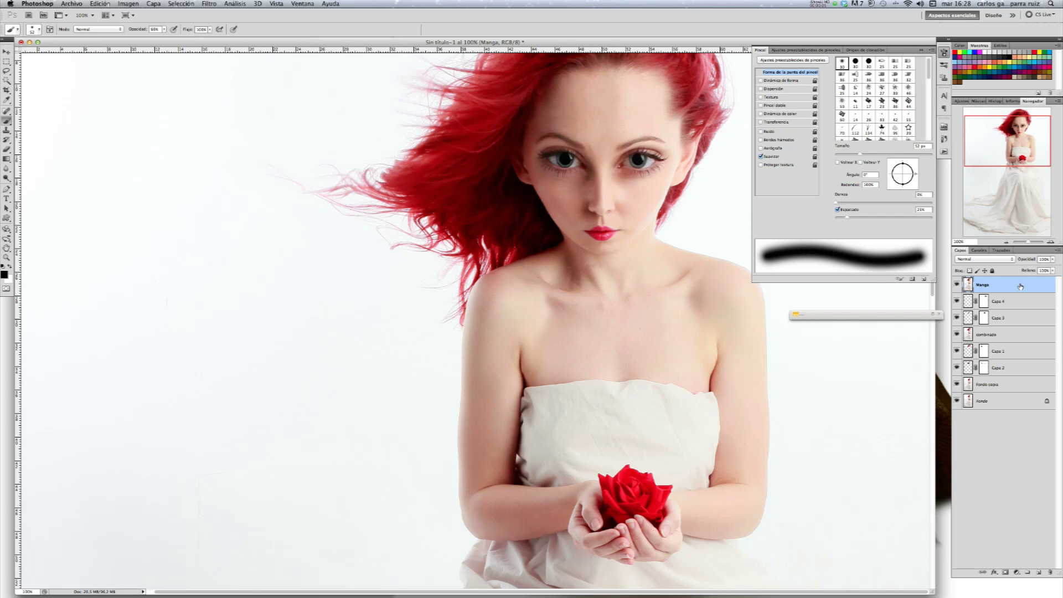
Step: Duplicate the Manga layer and set the copy's blend mode to Luz intensa
{"action": "left_click_drag", "start_coordinate": [1020, 287], "coordinate": [1042, 571]}
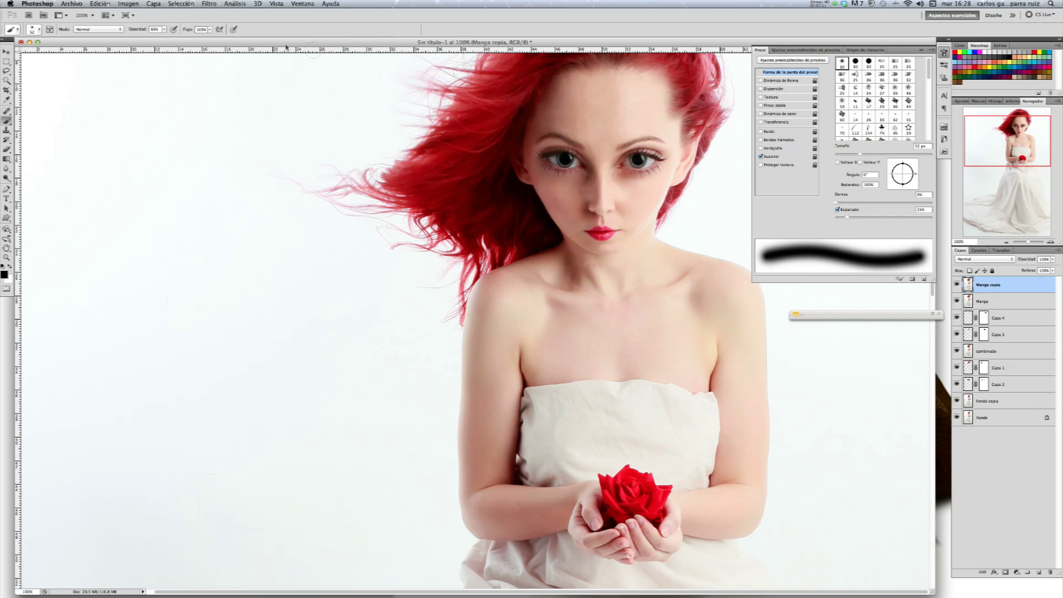
{"action": "left_click", "coordinate": [992, 261]}
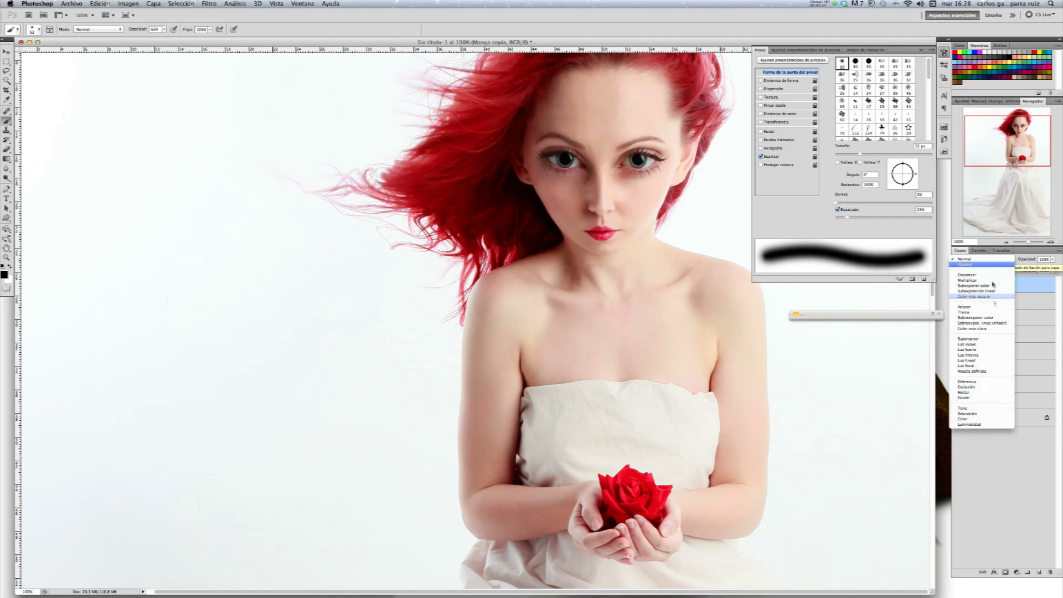
{"action": "left_click", "coordinate": [994, 355]}
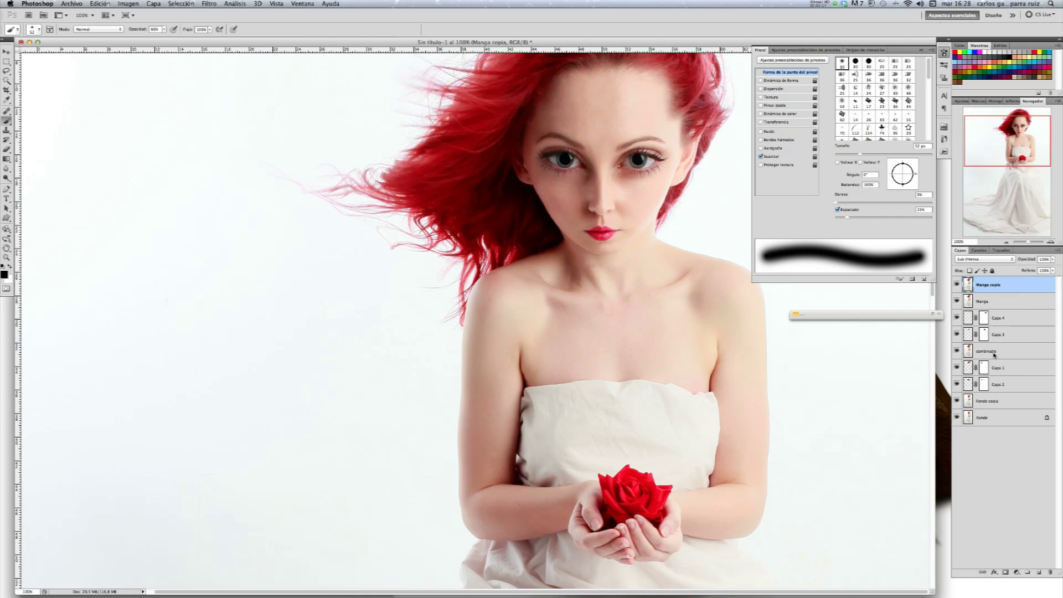
Step: Invert the colours of the Manga copia layer and convert it for smart filters
{"action": "left_click", "coordinate": [135, 4]}
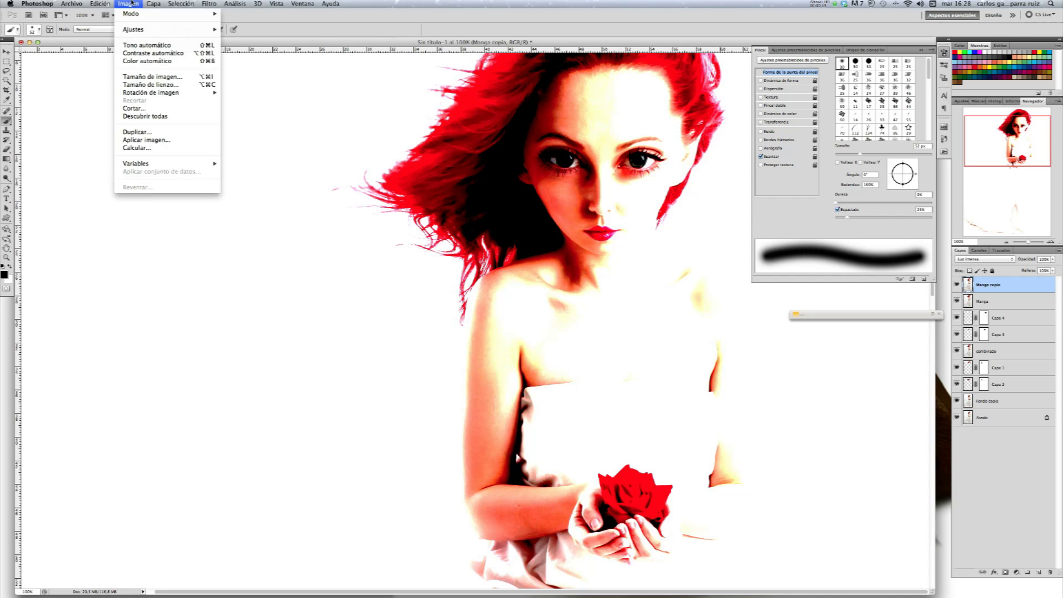
{"action": "mouse_move", "coordinate": [201, 30]}
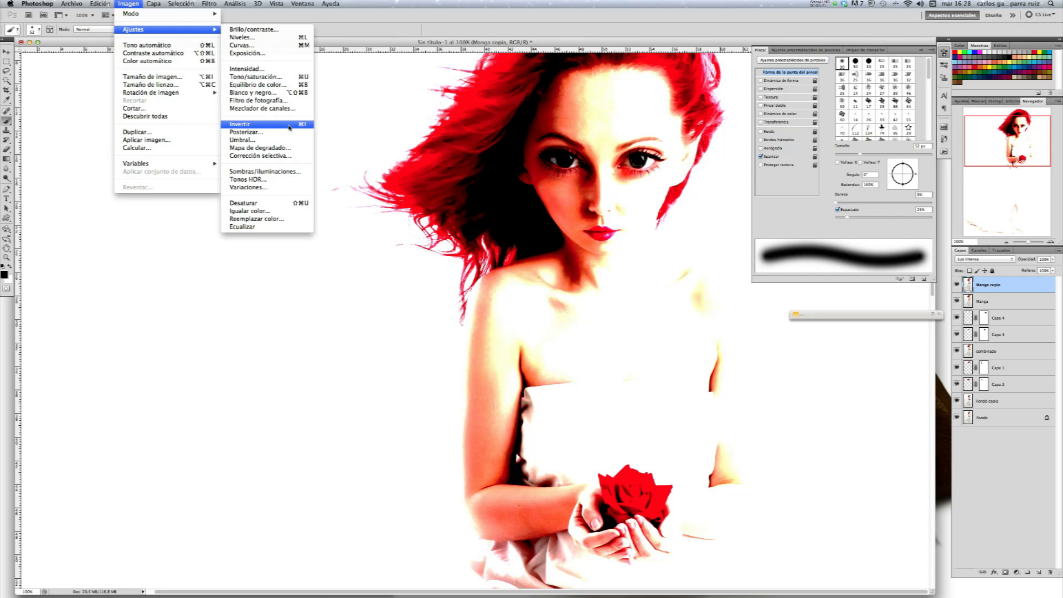
{"action": "left_click", "coordinate": [288, 124]}
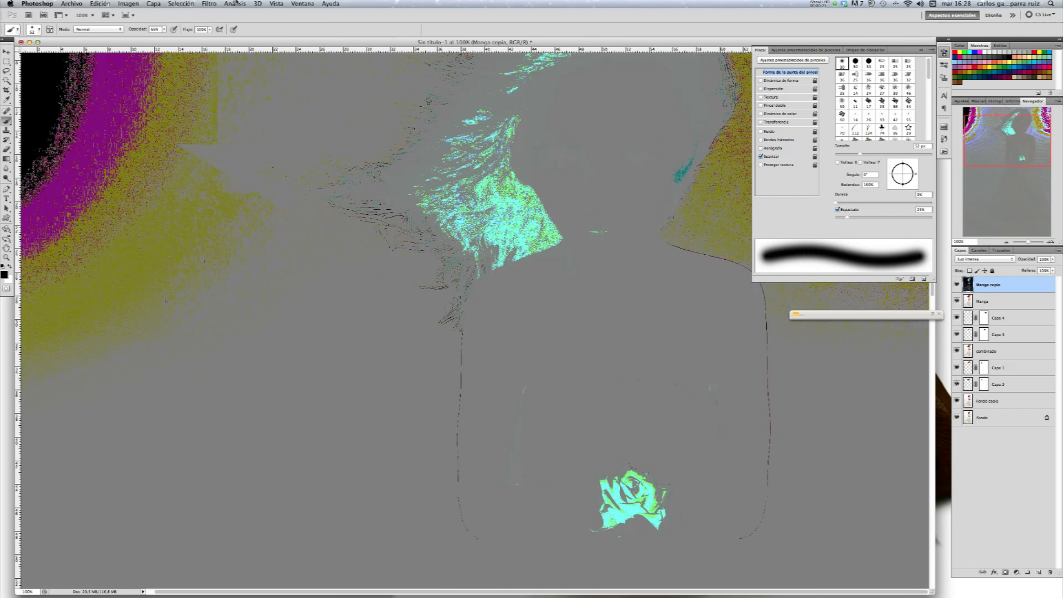
{"action": "left_click", "coordinate": [213, 3]}
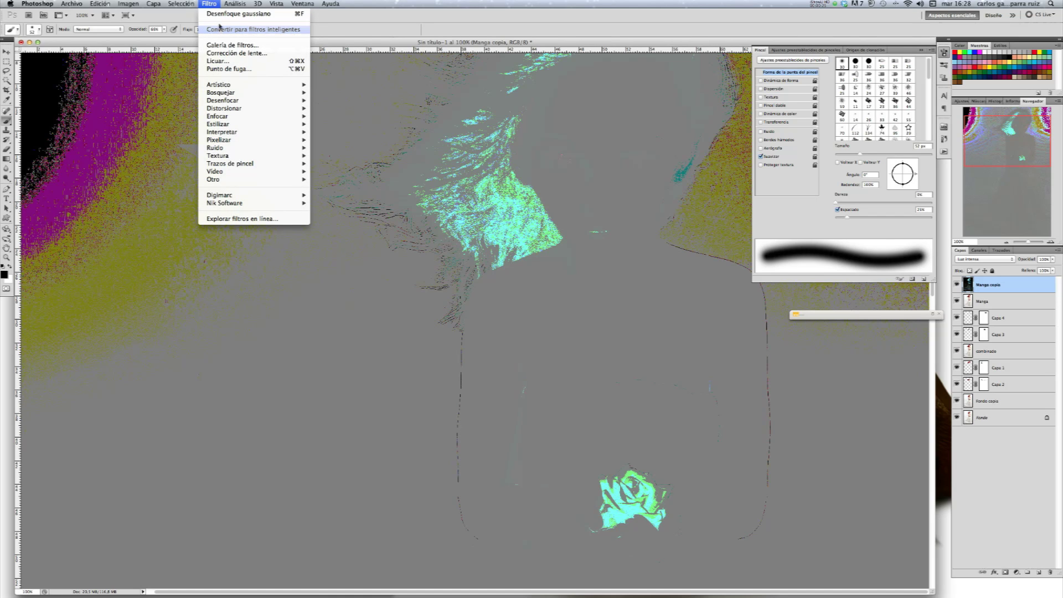
{"action": "left_click", "coordinate": [257, 31]}
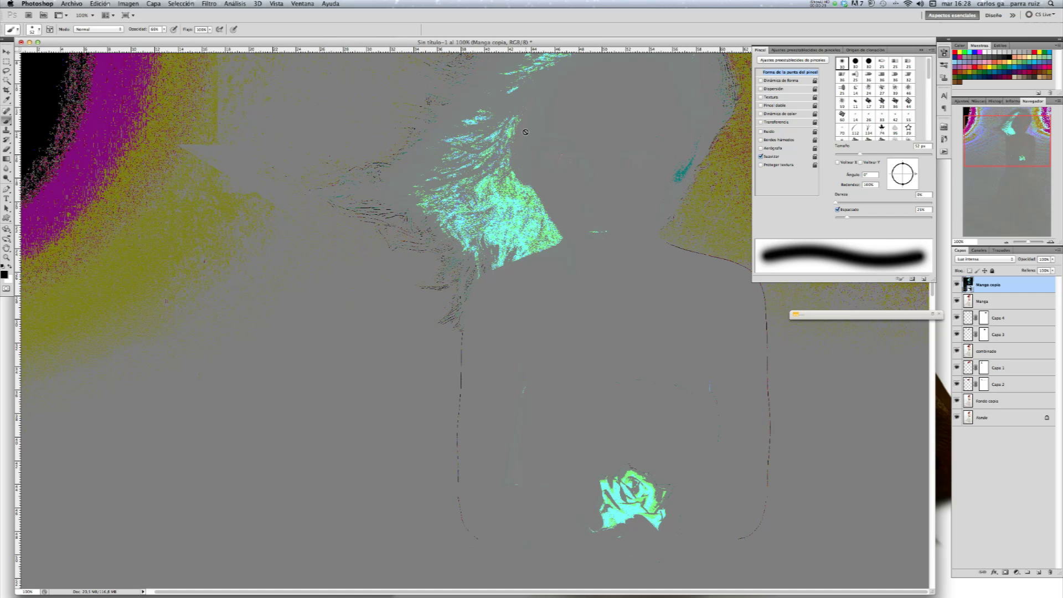
Step: Apply a High Pass (Paso alto) smart filter with a radius of 17,3 pixels to Manga copia
{"action": "left_click", "coordinate": [203, 3]}
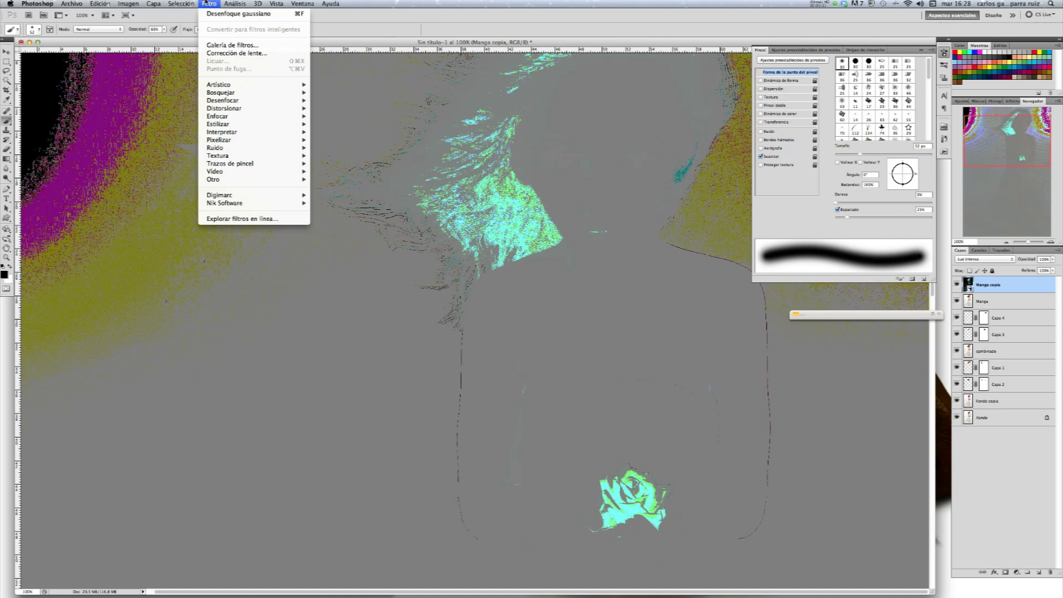
{"action": "mouse_move", "coordinate": [264, 181]}
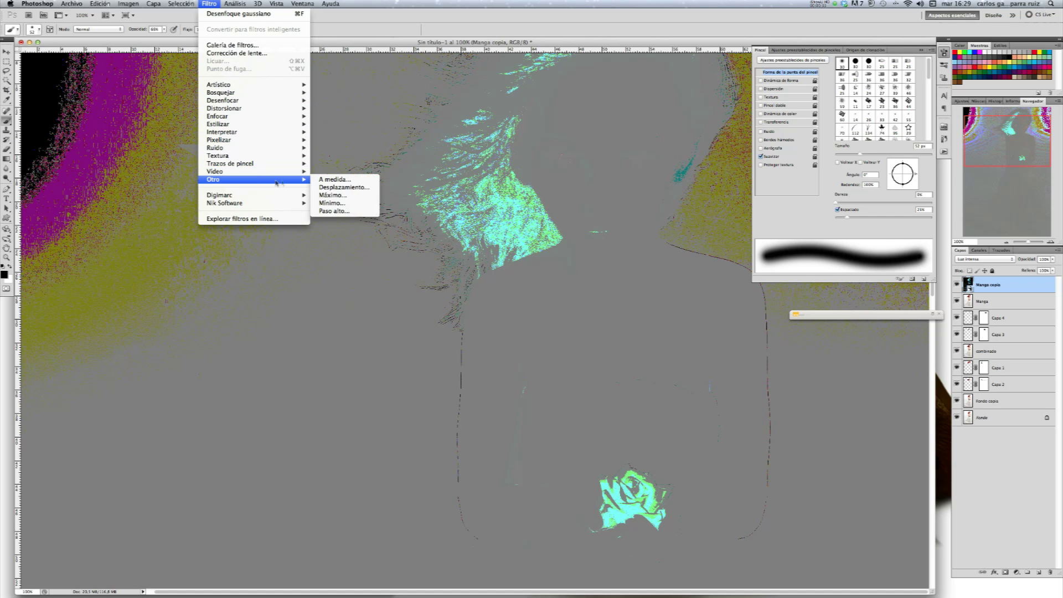
{"action": "left_click", "coordinate": [332, 211]}
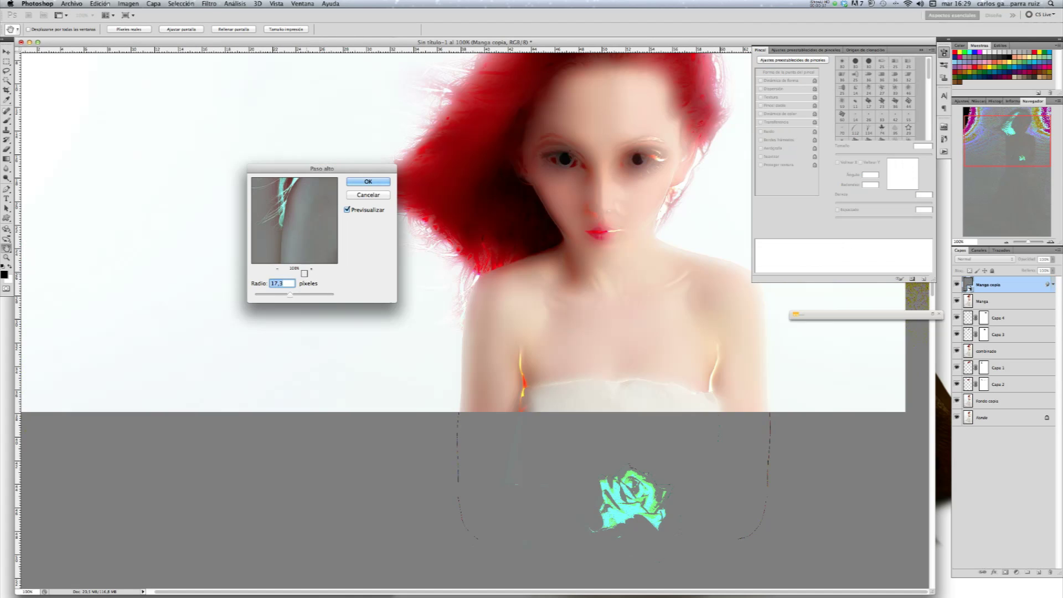
{"action": "left_click", "coordinate": [368, 181]}
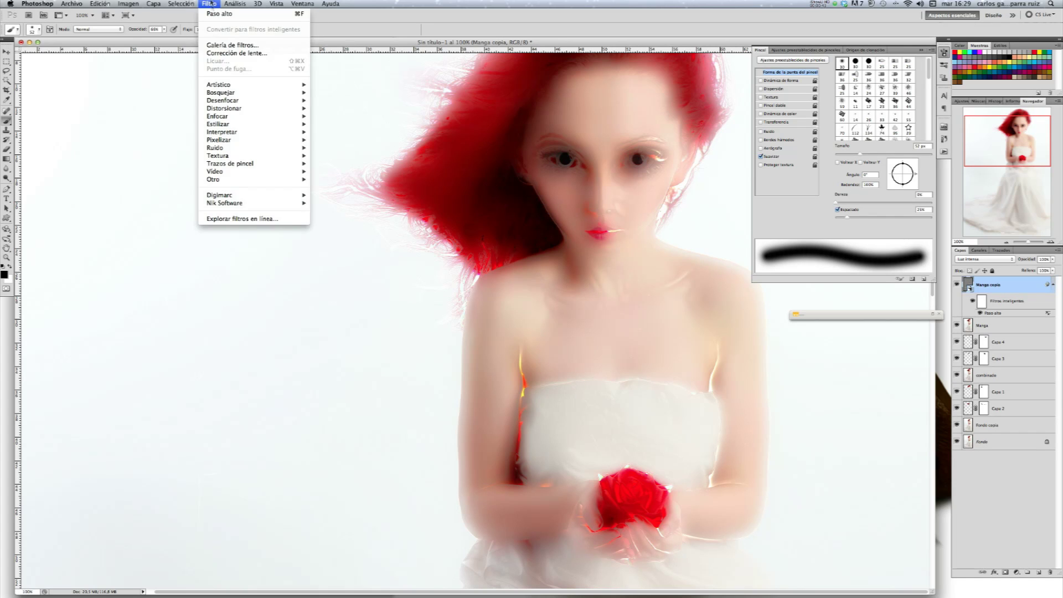
Step: Add a Gaussian blur smart filter with a radius of 1,0 pixels to Manga copia
{"action": "mouse_move", "coordinate": [269, 101]}
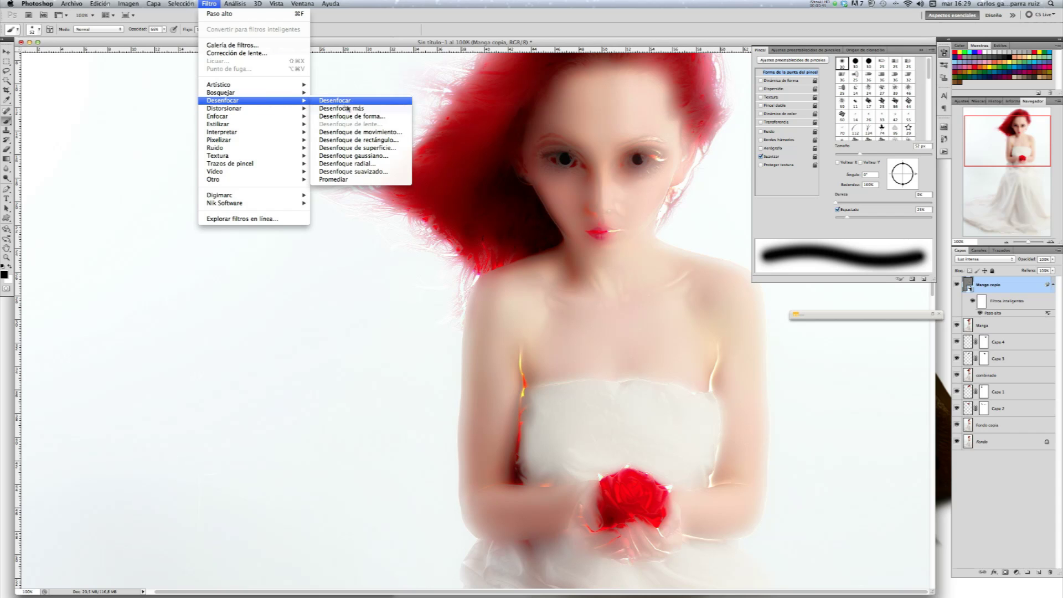
{"action": "left_click", "coordinate": [357, 156]}
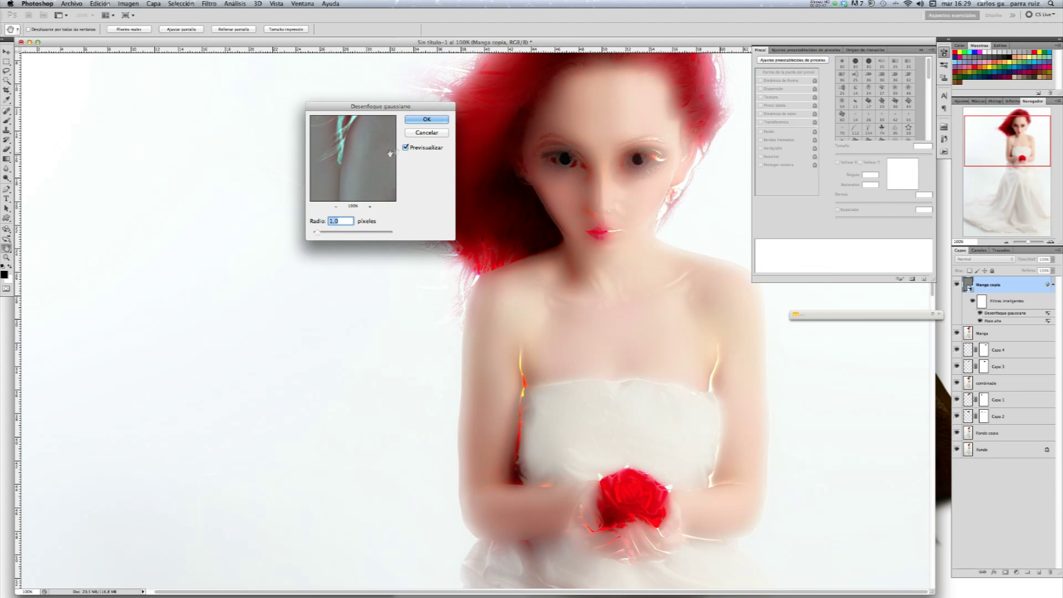
{"action": "left_click", "coordinate": [426, 119]}
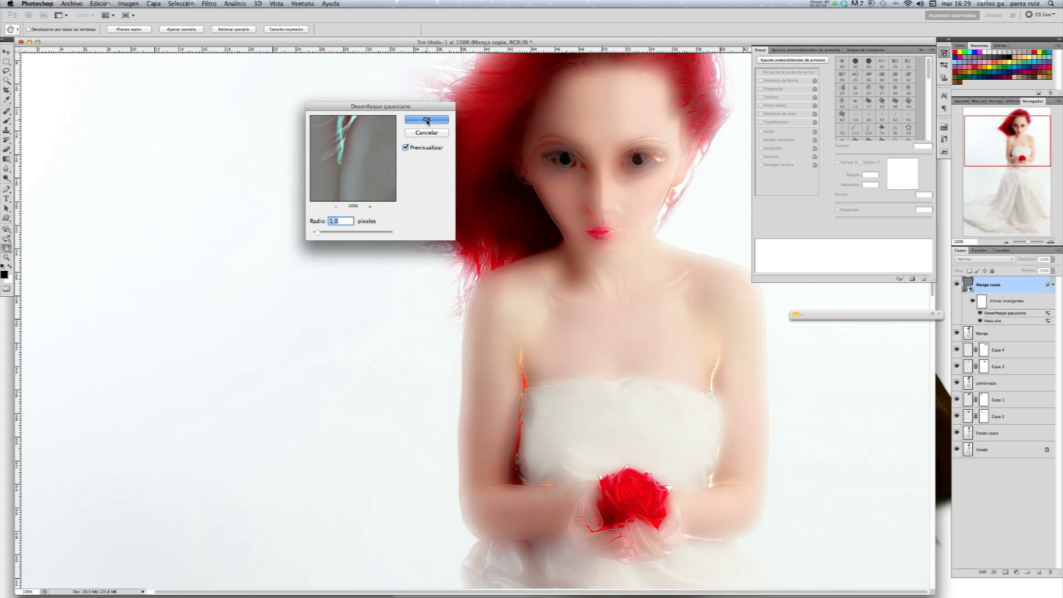
{"action": "key", "text": "b"}
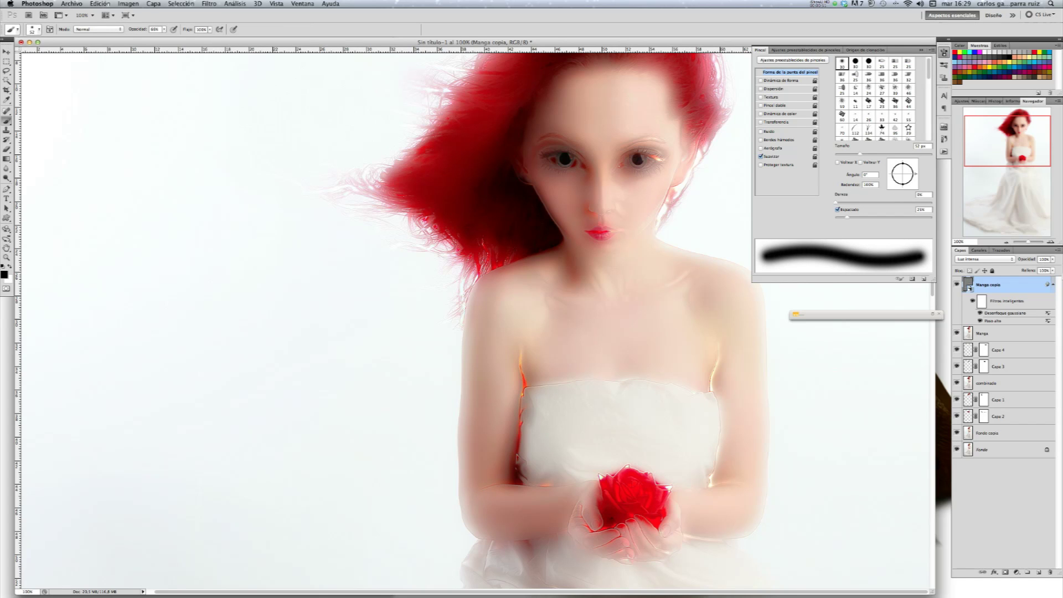
Step: Split Manga copia's own black and white Blend If sliders in its blending options, setting the white pair to 68 / 255
{"action": "double_click", "coordinate": [1028, 284]}
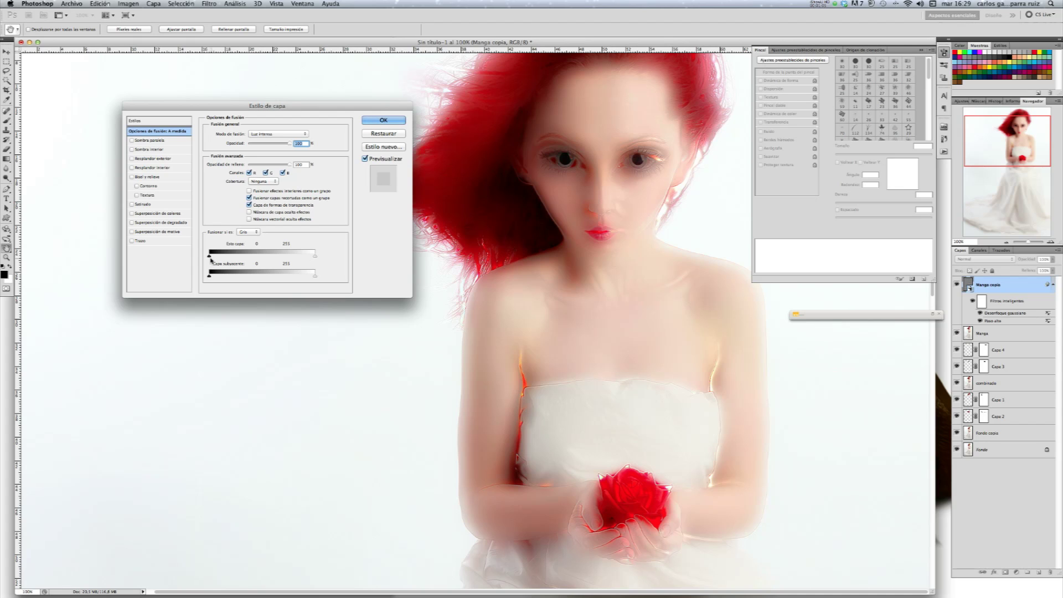
{"action": "left_click_drag", "start_coordinate": [211, 256], "coordinate": [238, 257]}
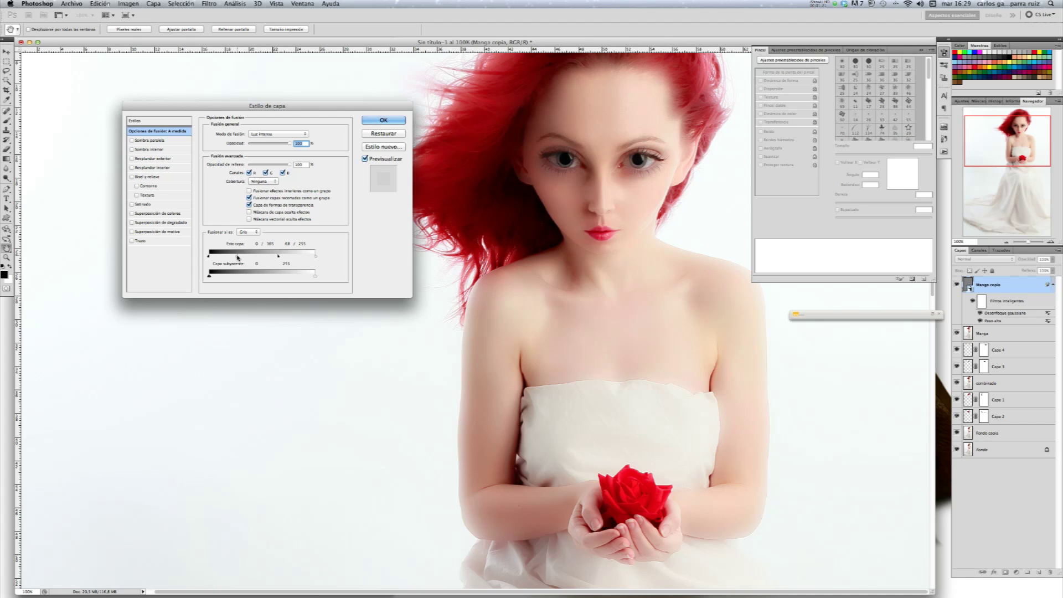
{"action": "left_click", "coordinate": [375, 121]}
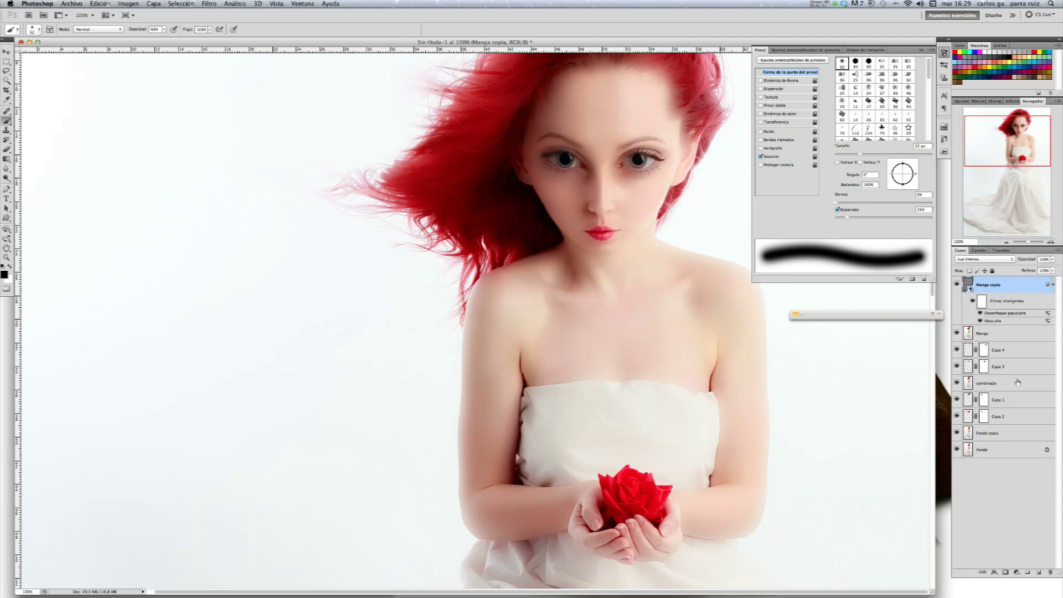
Step: Give Manga copia a black hide-all mask, reveal the smoothing over the skin with a 73% opacity brush, and compare by toggling the layer
{"action": "left_click", "coordinate": [1006, 573], "text": "alt"}
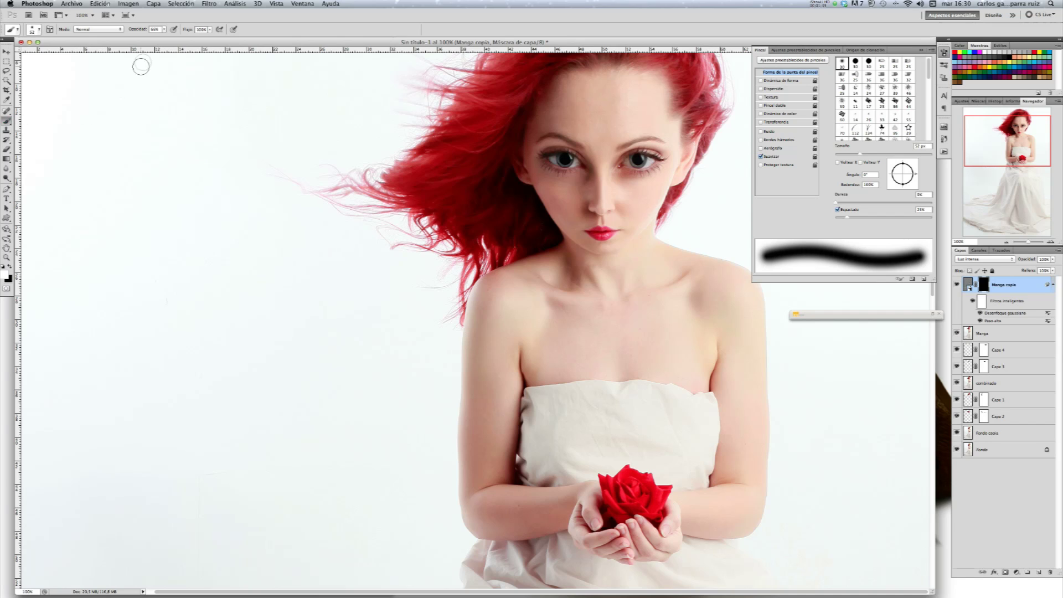
{"action": "left_click", "coordinate": [165, 29]}
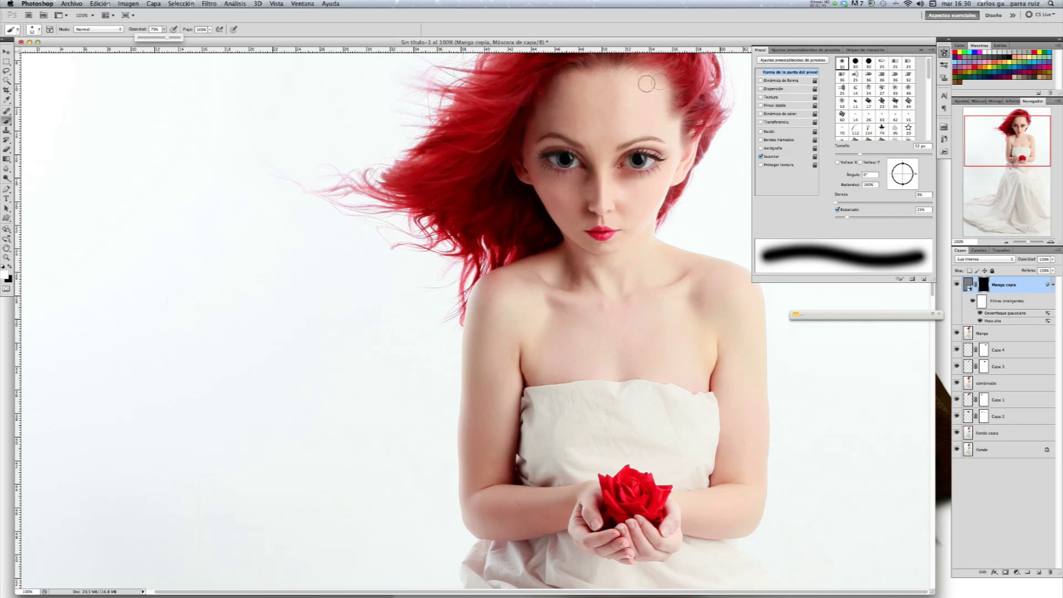
{"action": "left_click", "coordinate": [637, 106]}
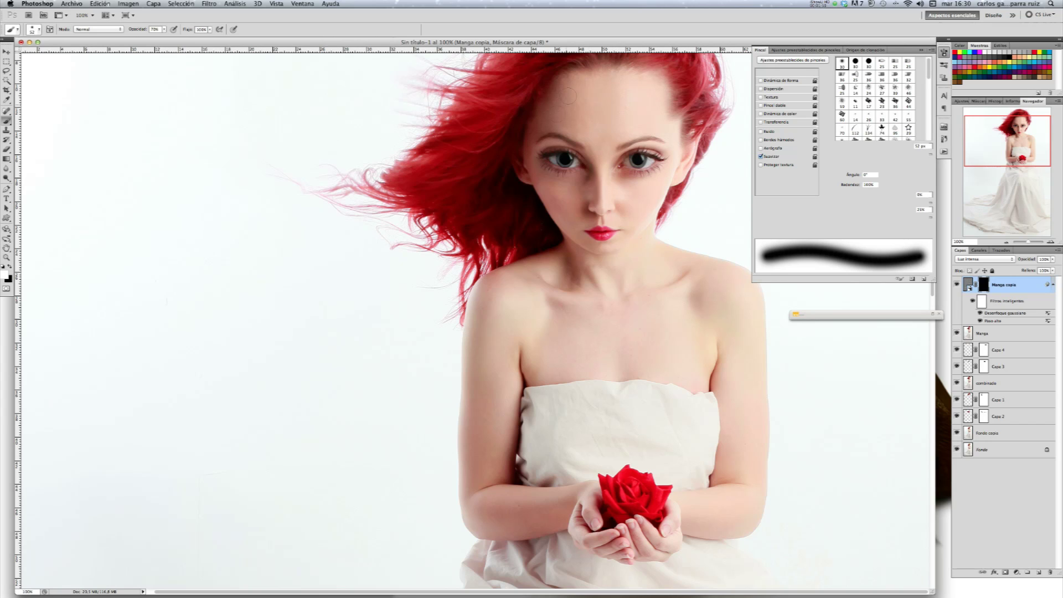
{"action": "mouse_move", "coordinate": [533, 146]}
{"action": "left_mouse_down"}
{"action": "mouse_move", "coordinate": [534, 169]}
{"action": "mouse_move", "coordinate": [570, 236]}
{"action": "left_mouse_up"}
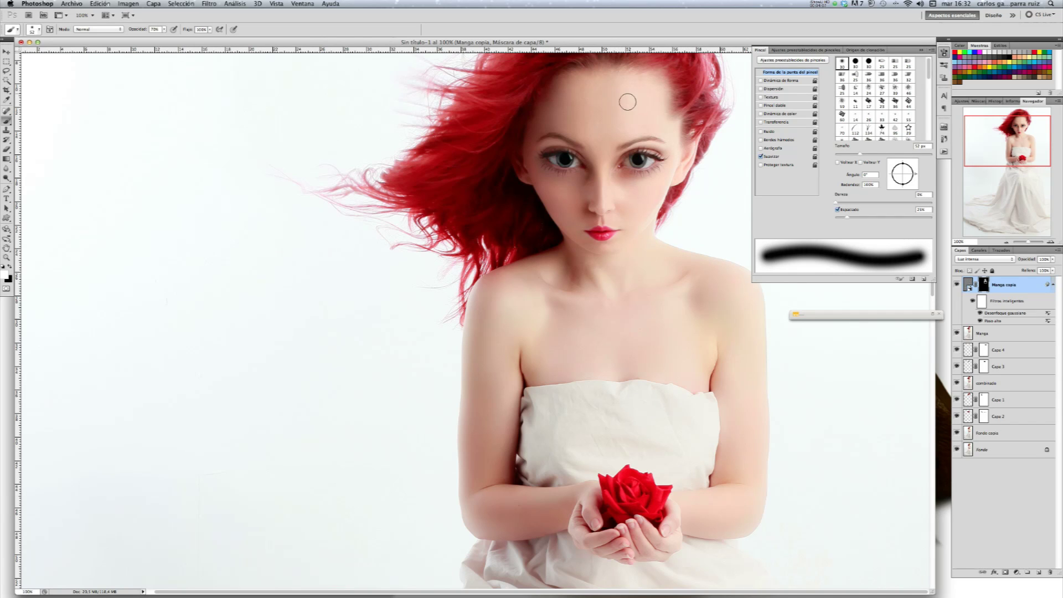
{"action": "left_click", "coordinate": [957, 285]}
{"action": "key", "text": "super+Tab"}
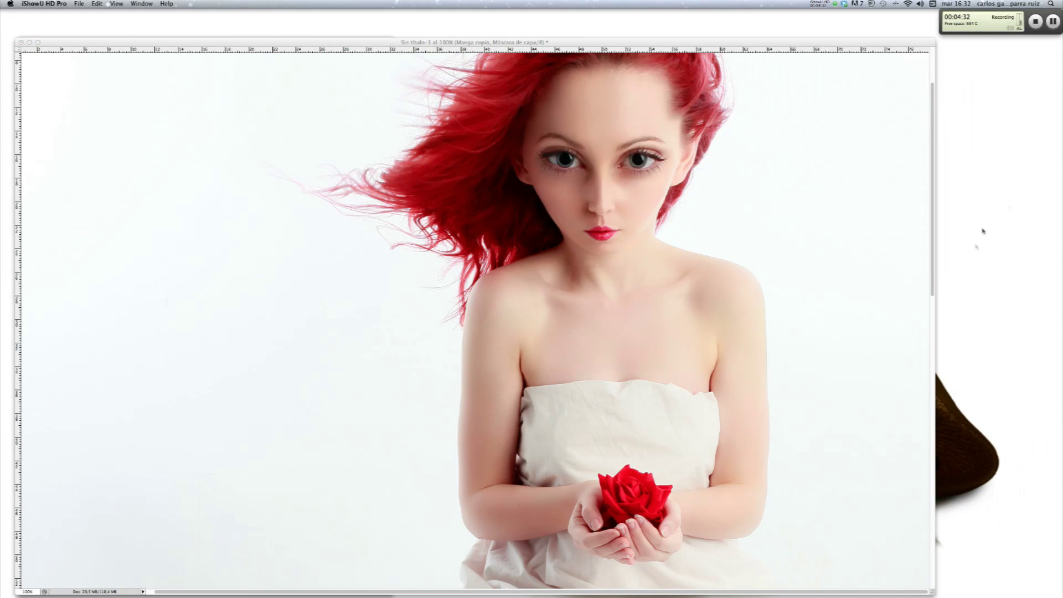
{"action": "left_click", "coordinate": [1035, 22]}
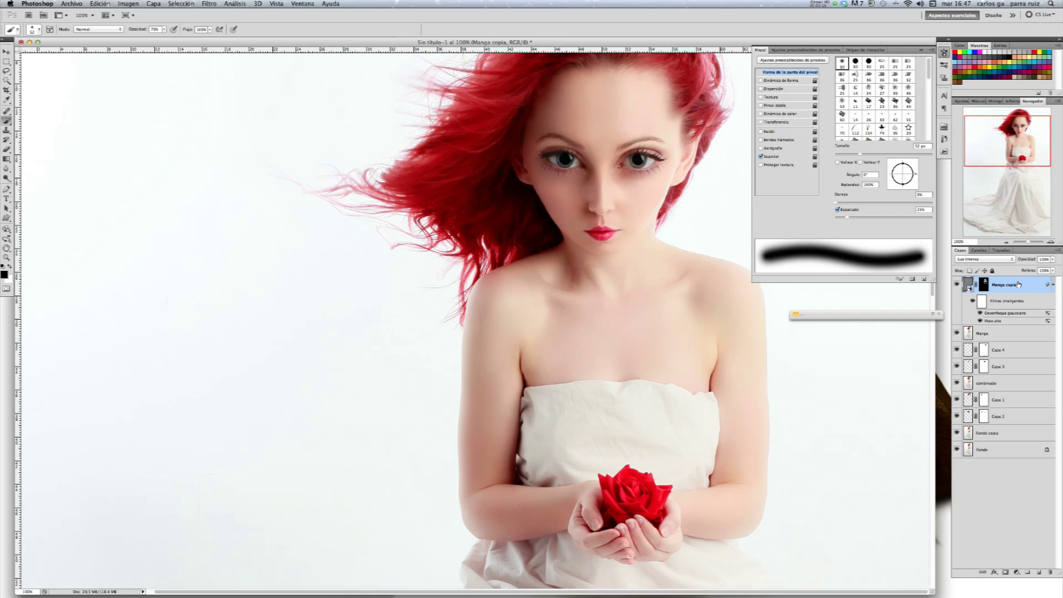
Step: Stamp all visible layers into a new top layer and rename it Piel suave
{"action": "key", "text": "super+shift+alt+e"}
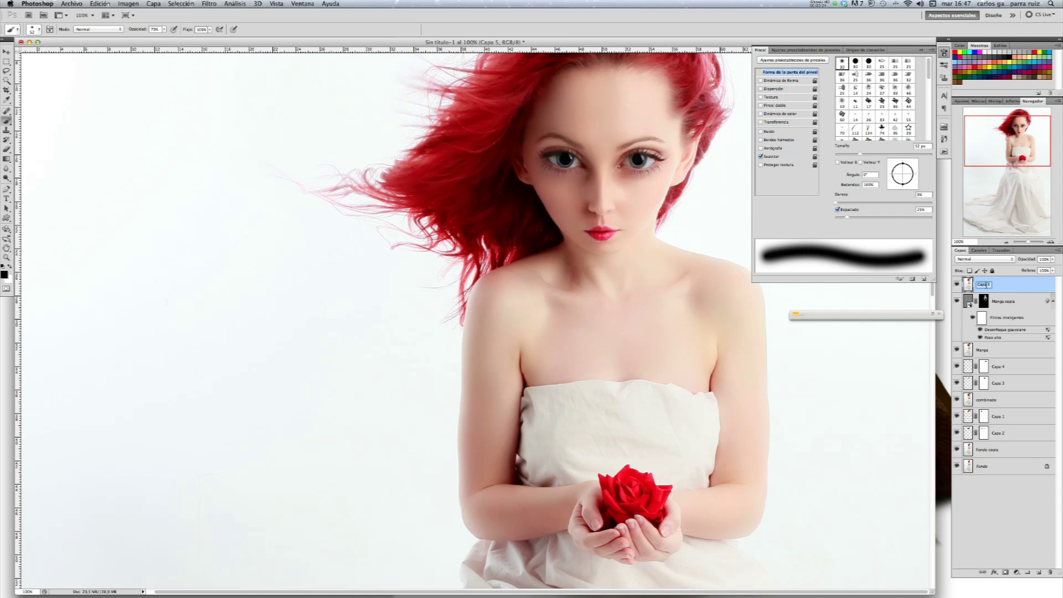
{"action": "type", "text": "F"}
{"action": "key", "text": "Return"}
Step: Apply Reduce Noise to Piel suave with intensity 10 and detail, colour noise and sharpening all at 0%, checking the face in the preview
{"action": "left_click", "coordinate": [208, 4]}
{"action": "mouse_move", "coordinate": [257, 134]}
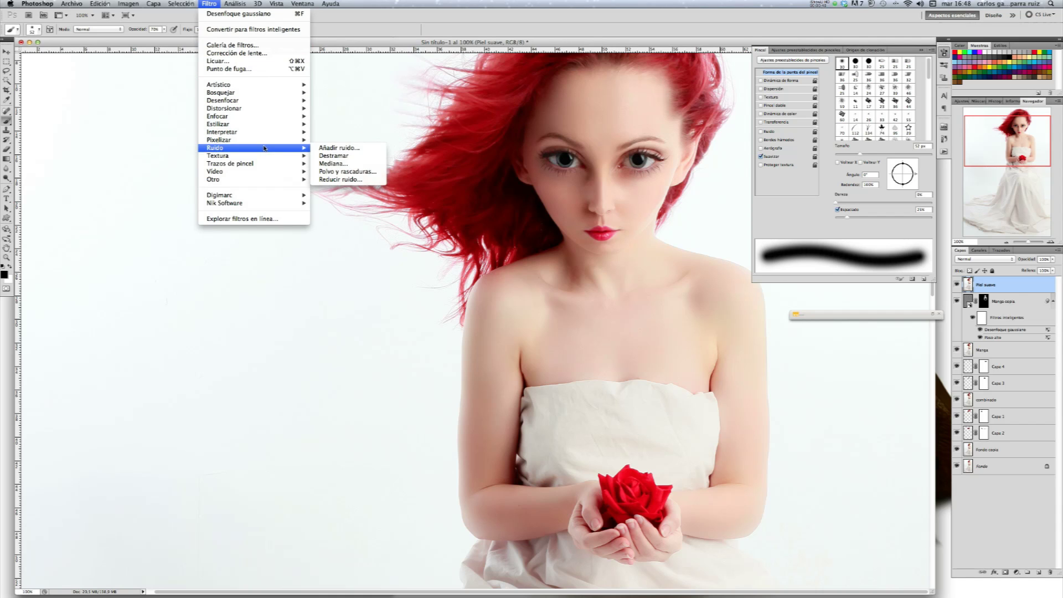
{"action": "left_click", "coordinate": [357, 181]}
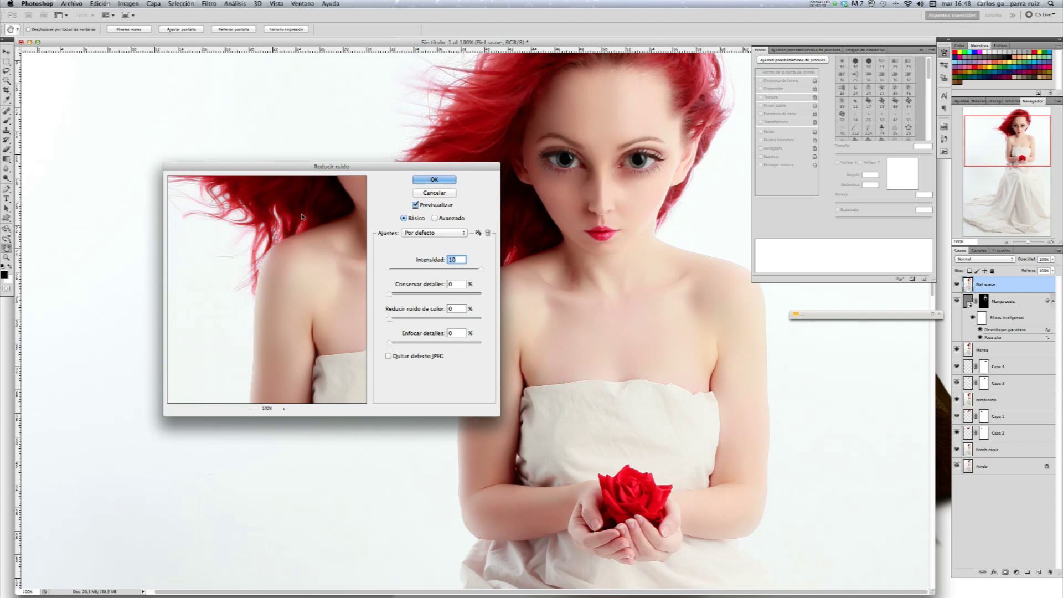
{"action": "left_click_drag", "start_coordinate": [317, 211], "coordinate": [254, 301]}
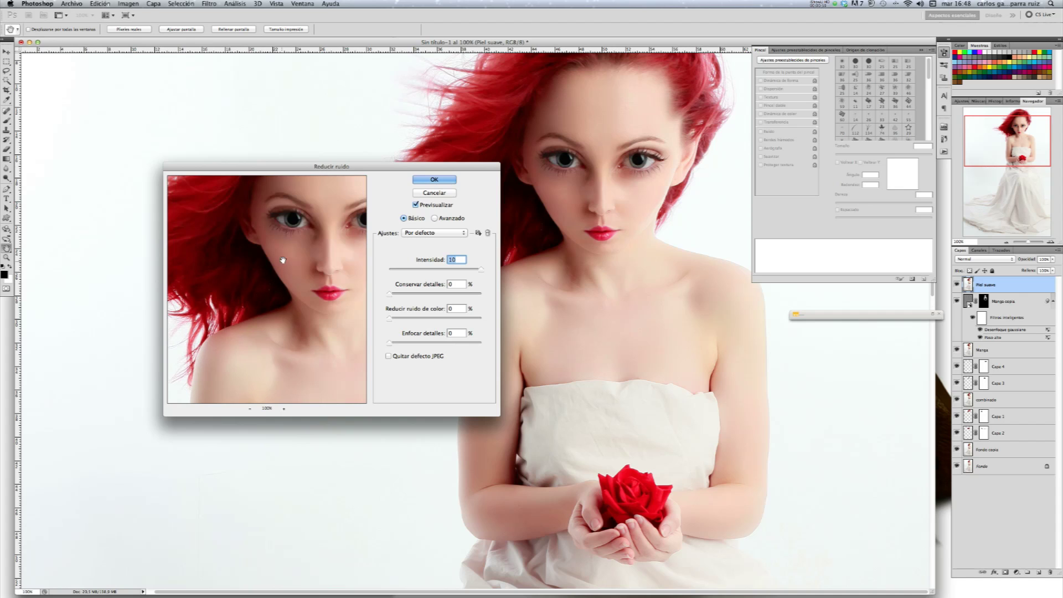
{"action": "left_click_drag", "start_coordinate": [324, 233], "coordinate": [299, 235]}
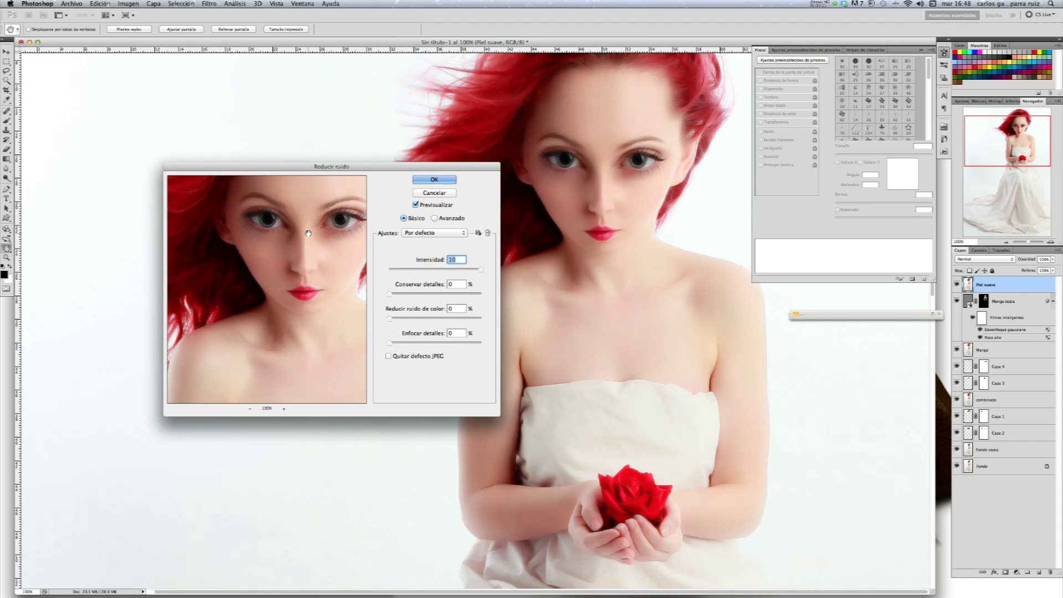
{"action": "left_click", "coordinate": [441, 181]}
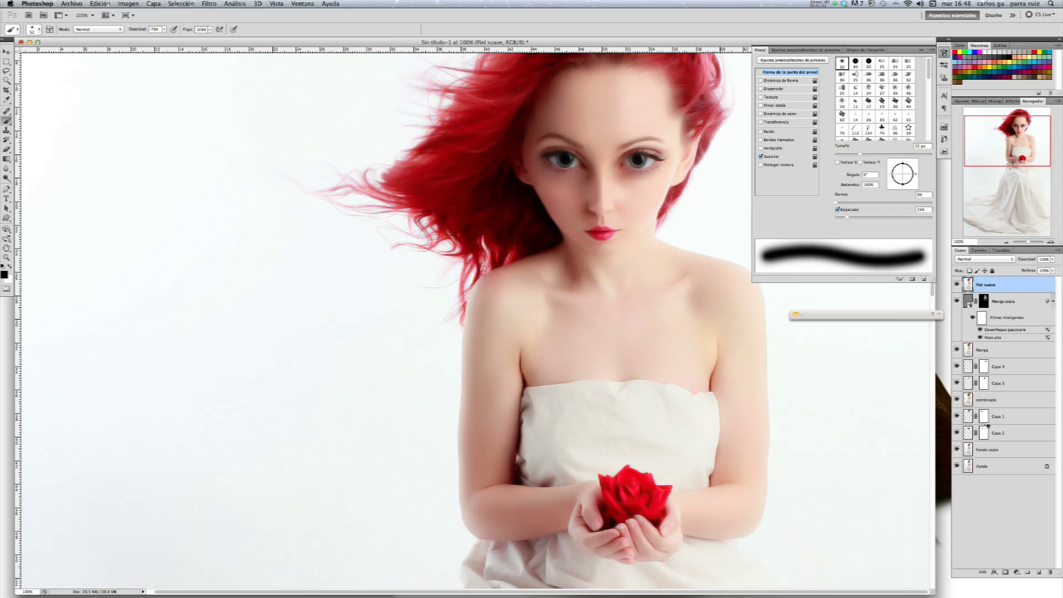
Step: Add a black hide-all mask to Piel suave and reveal the smoothing along the nose with a 41% opacity brush
{"action": "left_click", "coordinate": [1005, 572], "text": "alt"}
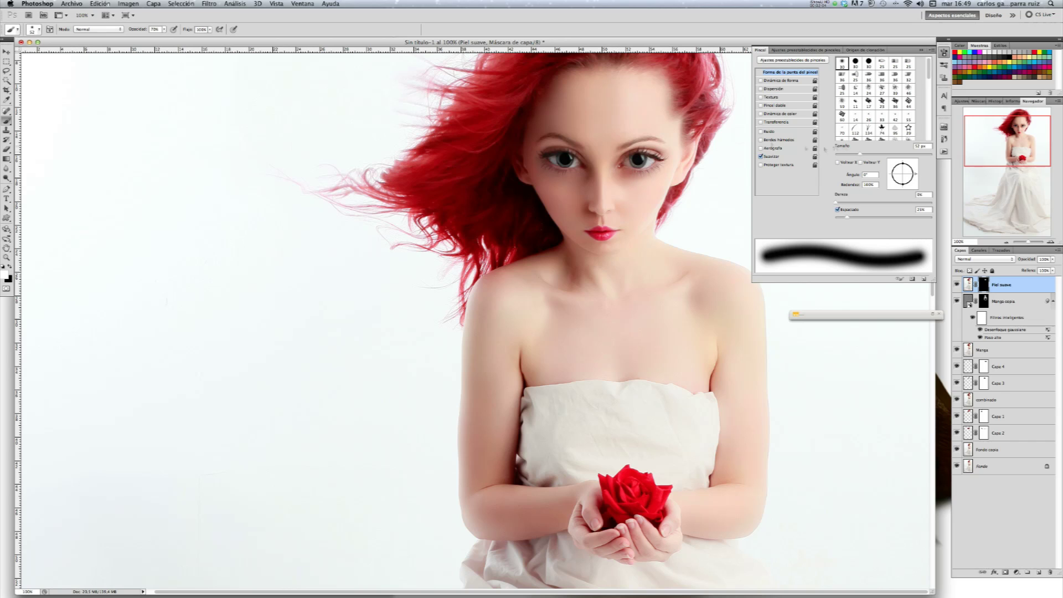
{"action": "left_click", "coordinate": [165, 29]}
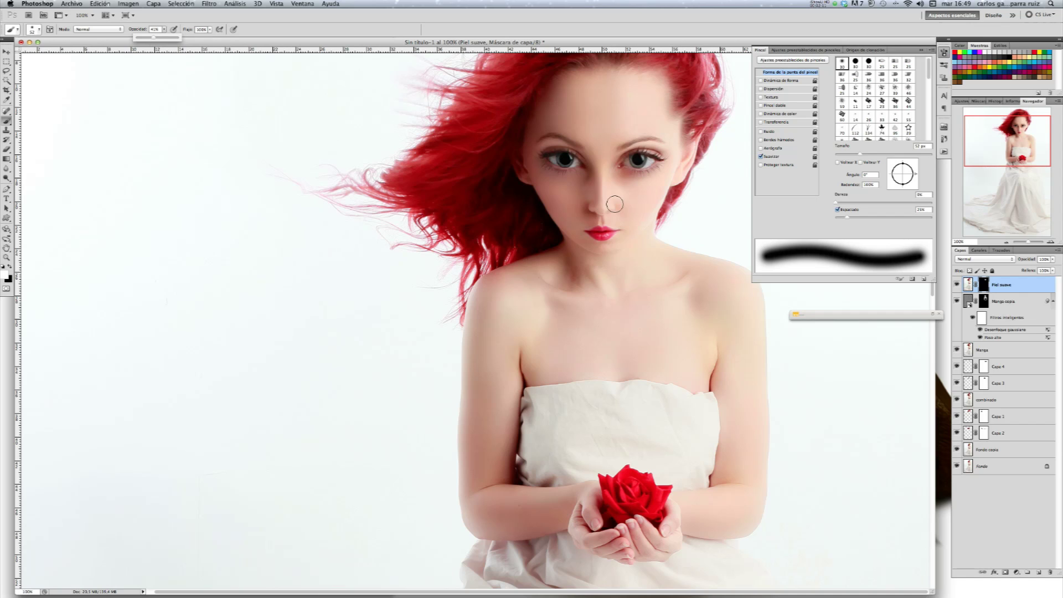
{"action": "left_click", "coordinate": [603, 166]}
{"action": "mouse_move", "coordinate": [601, 173]}
{"action": "left_mouse_down"}
{"action": "mouse_move", "coordinate": [603, 207]}
{"action": "mouse_move", "coordinate": [599, 167]}
{"action": "mouse_move", "coordinate": [607, 197]}
{"action": "left_mouse_up"}
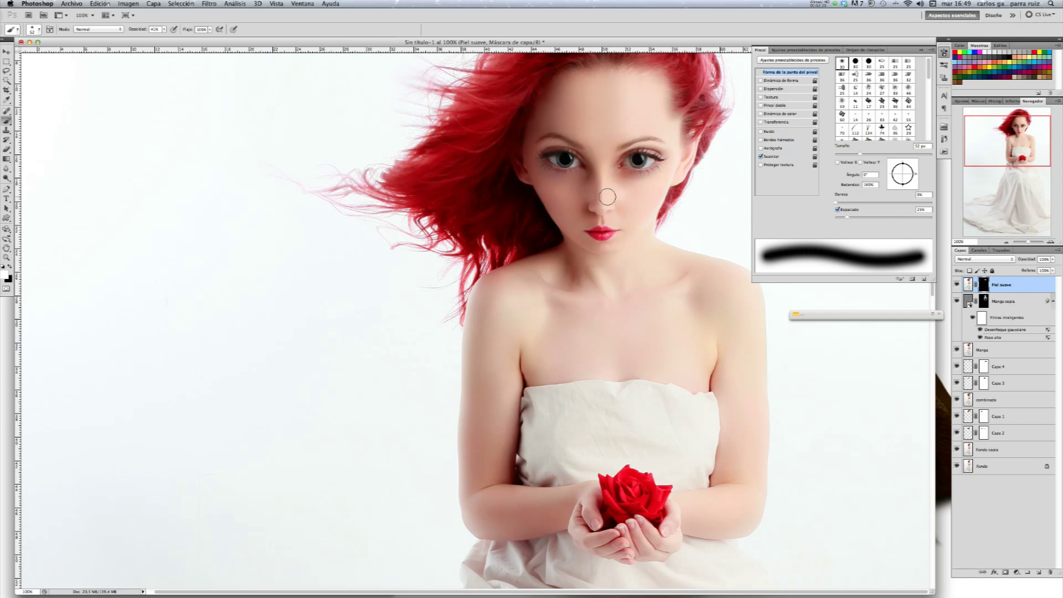
Step: Raise the brush opacity to 79% and paint the Piel suave mask over the chest, arms and hands
{"action": "left_click", "coordinate": [164, 30]}
{"action": "left_click_drag", "start_coordinate": [166, 38], "coordinate": [178, 39]}
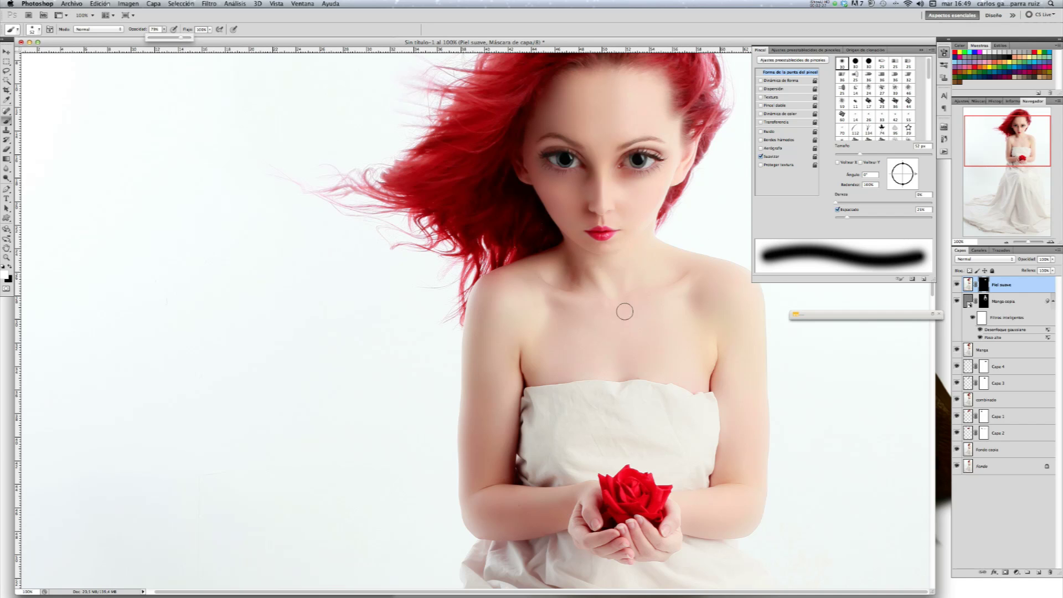
{"action": "left_click_drag", "start_coordinate": [1018, 148], "coordinate": [1031, 168]}
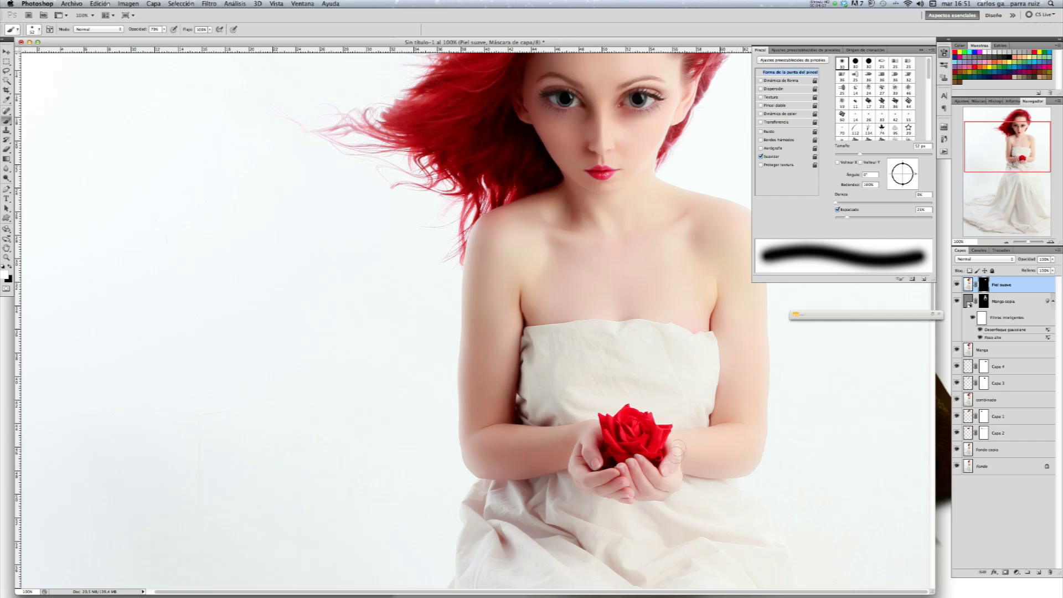
Step: Lower the brush opacity and set its size to 35 px for refining the Piel suave mask around the face
{"action": "left_click", "coordinate": [164, 29]}
{"action": "left_click_drag", "start_coordinate": [1006, 150], "coordinate": [979, 153]}
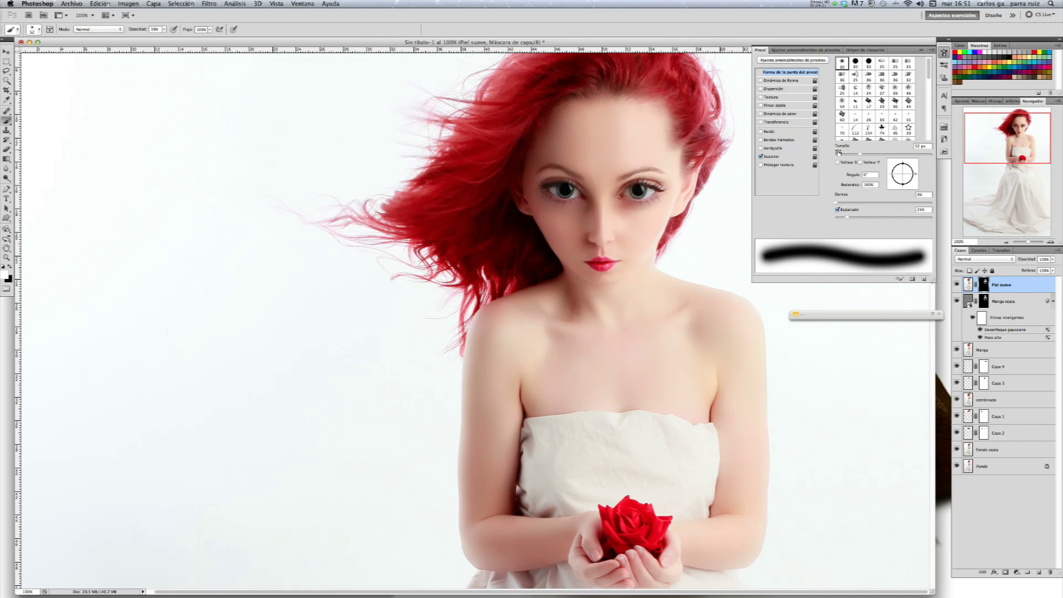
{"action": "left_click", "coordinate": [852, 155]}
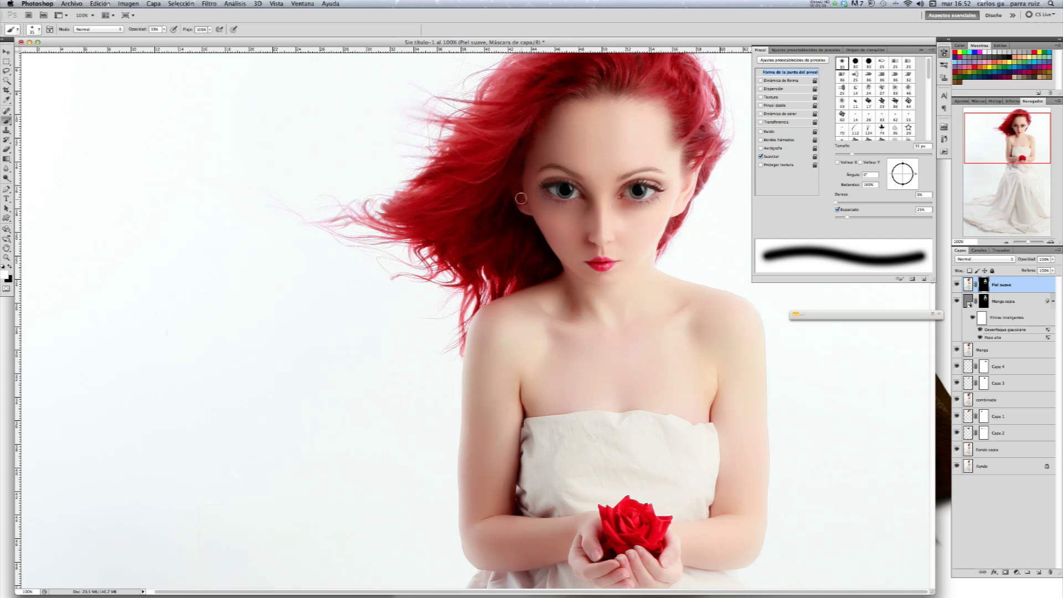
Step: Compare the skin with and without the Piel suave smoothing by toggling the layer's visibility
{"action": "left_click", "coordinate": [957, 285]}
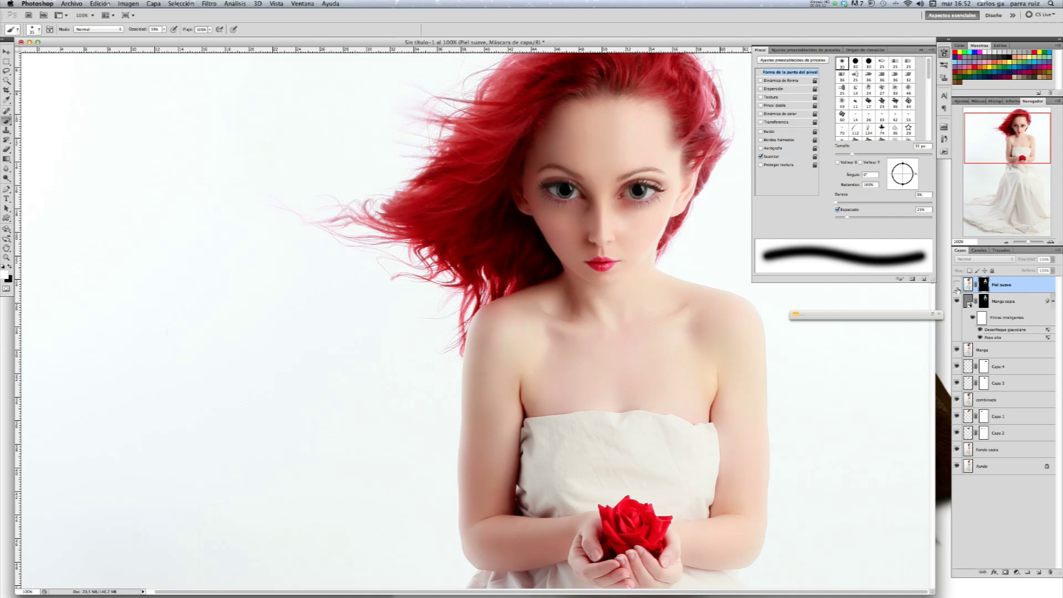
{"action": "left_click", "coordinate": [958, 285]}
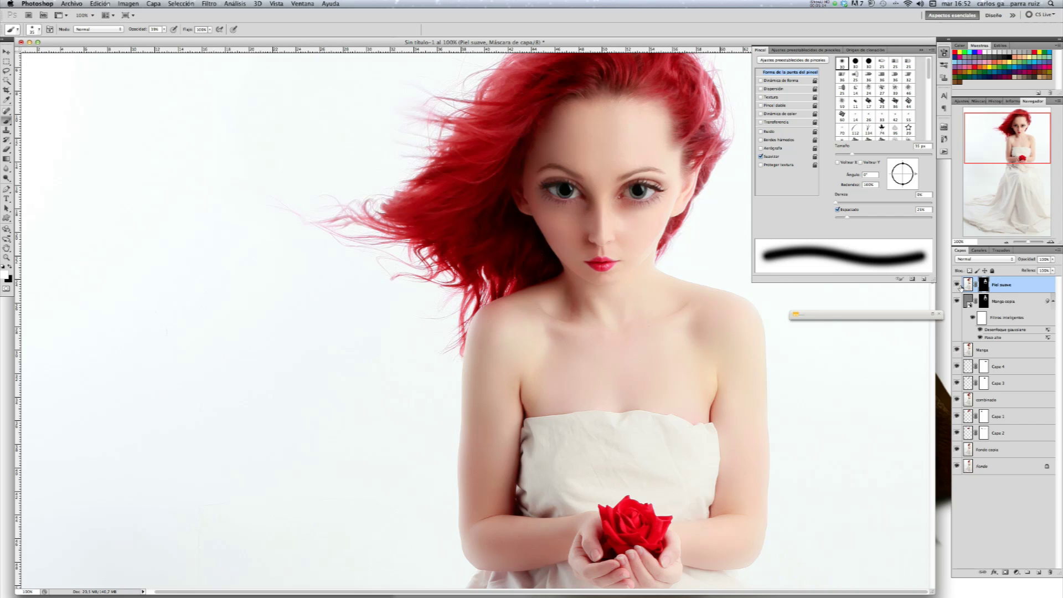
{"action": "left_click", "coordinate": [957, 285]}
{"action": "key", "text": "super+shift+r"}
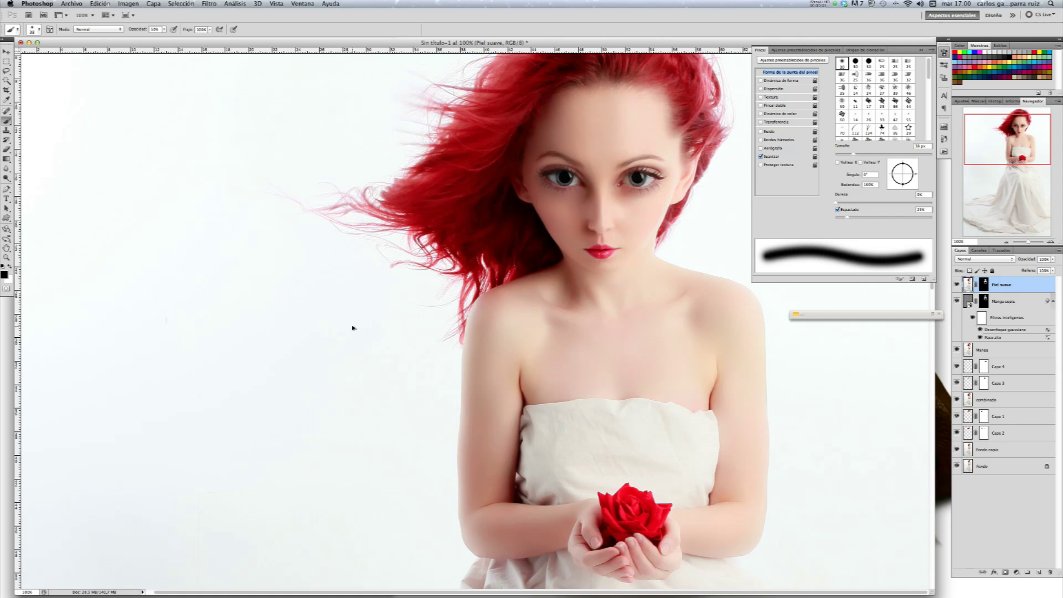
Step: Stamp all visible layers into a new top layer and convert it for smart filters
{"action": "key", "text": "super+alt+shift+e"}
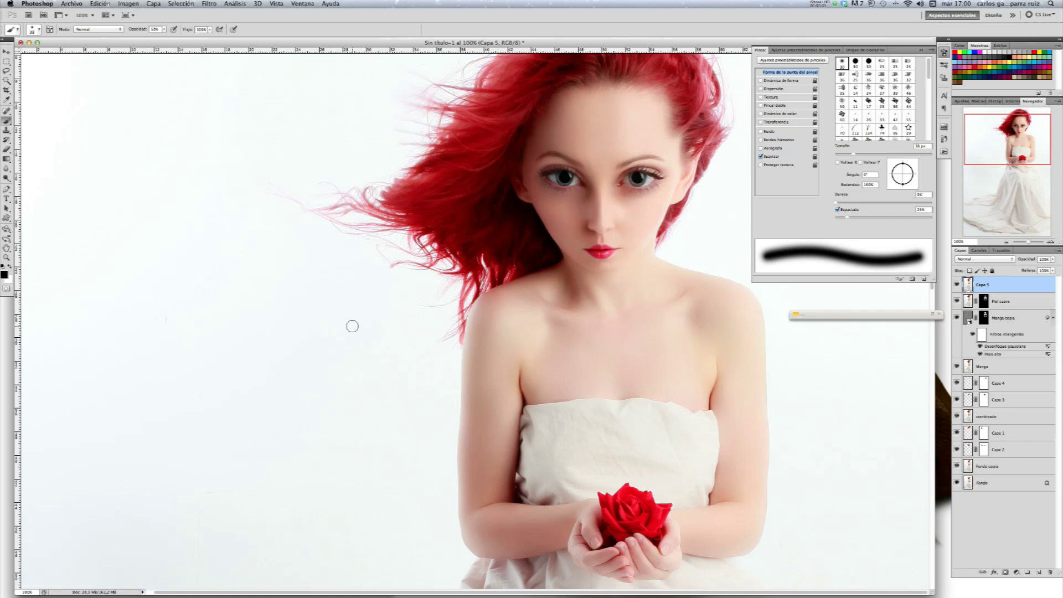
{"action": "left_click", "coordinate": [209, 4]}
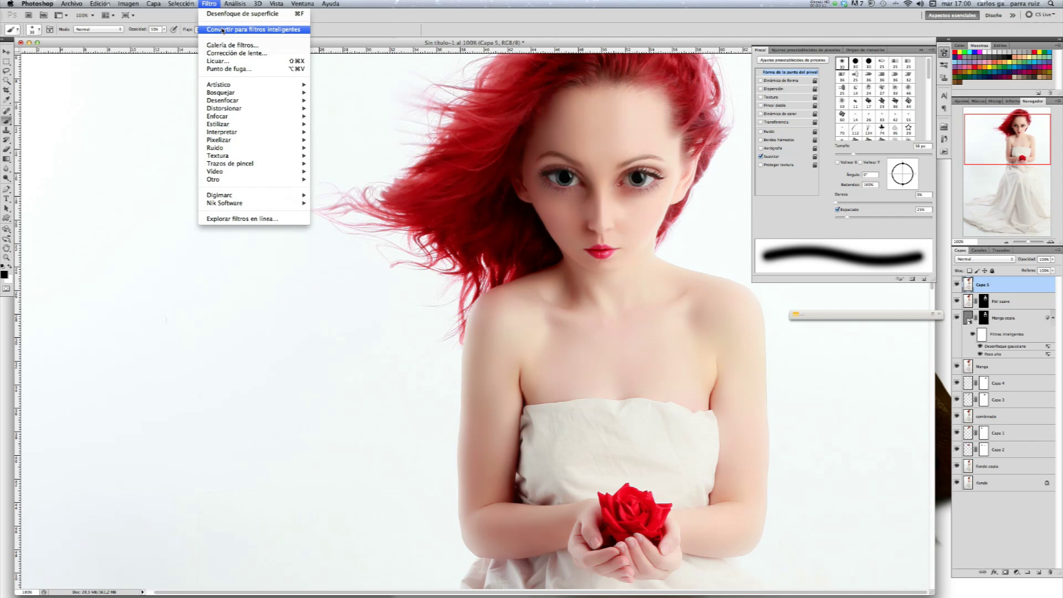
{"action": "left_click", "coordinate": [256, 30]}
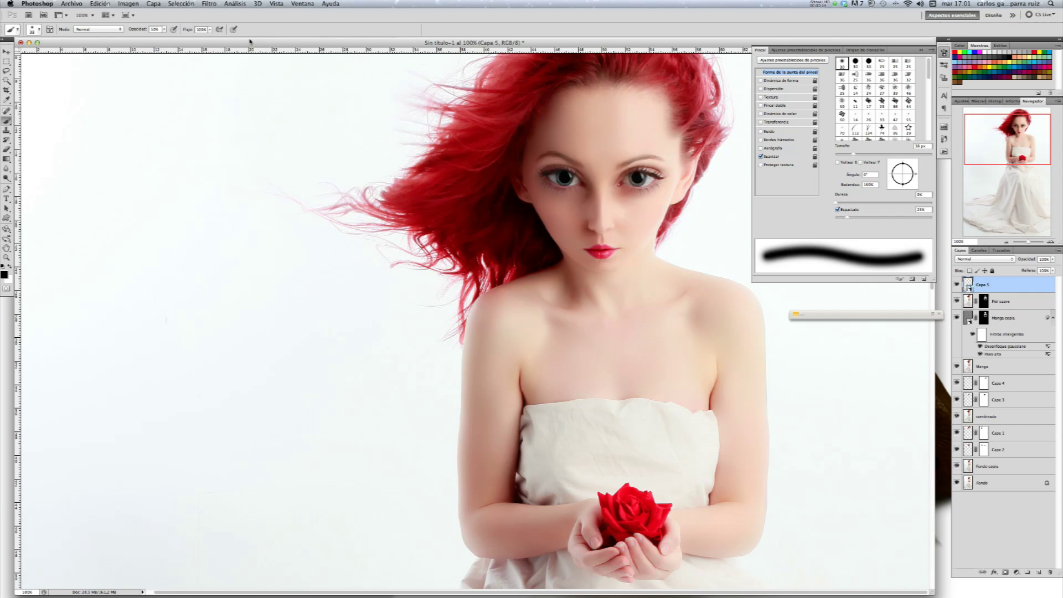
Step: Apply the Median noise filter to the stamped layer with a radius of 2 pixels, previewing the eye
{"action": "left_click", "coordinate": [209, 4]}
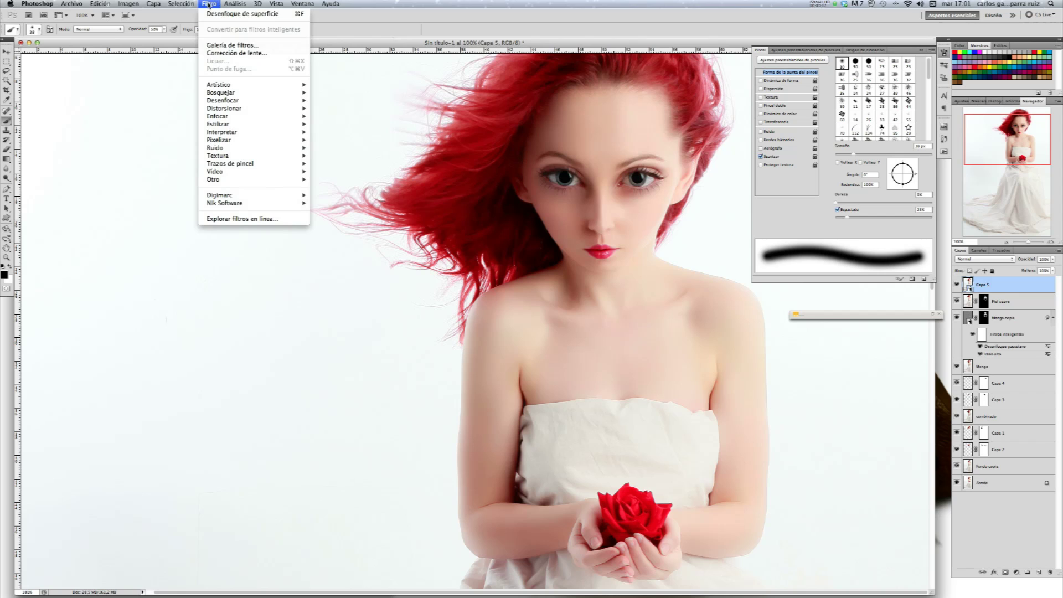
{"action": "mouse_move", "coordinate": [243, 143]}
{"action": "mouse_move", "coordinate": [294, 147]}
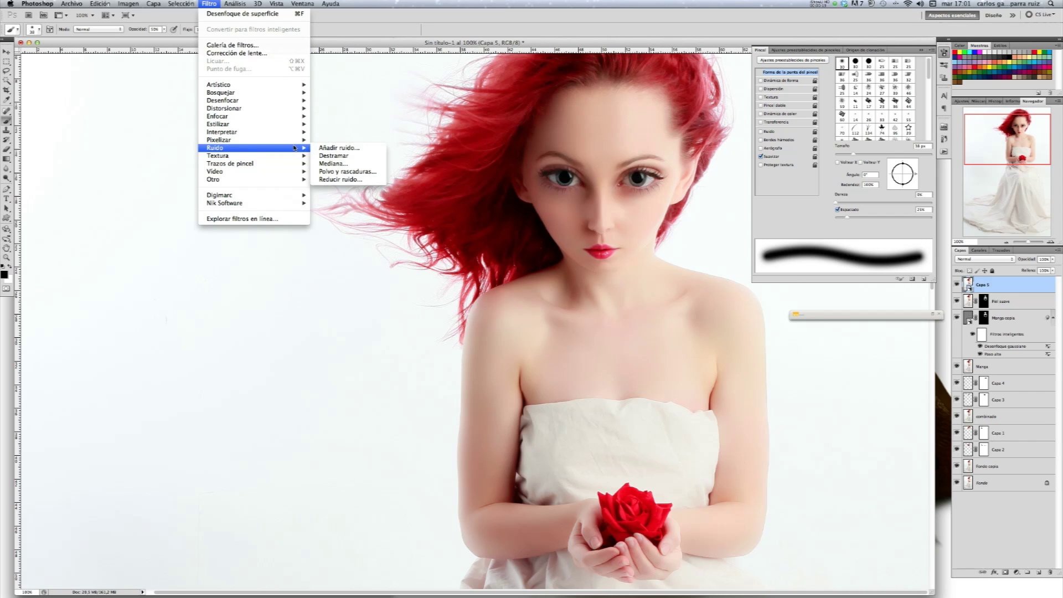
{"action": "left_click", "coordinate": [344, 164]}
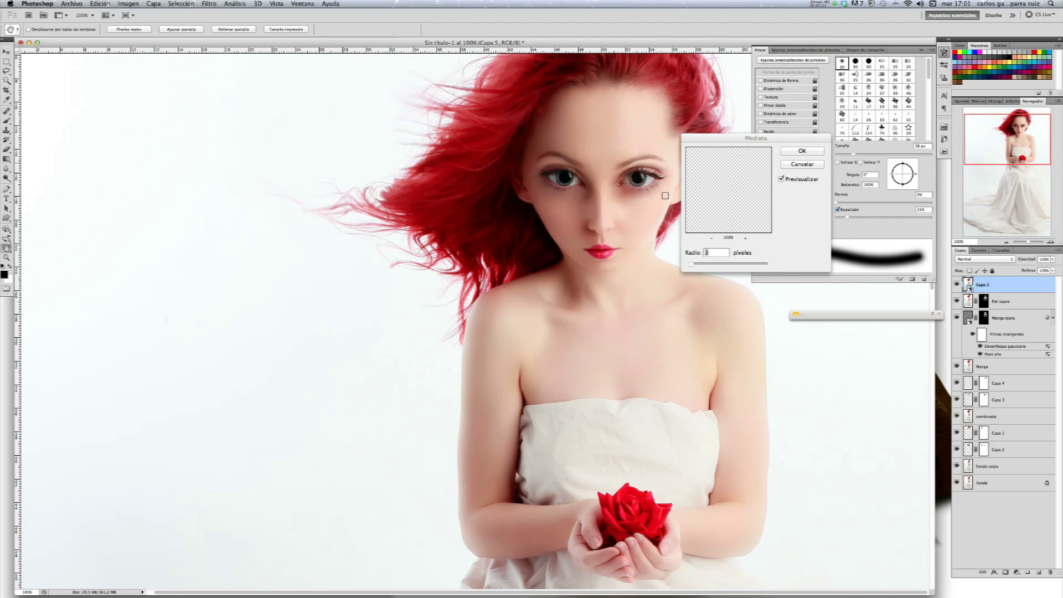
{"action": "left_click", "coordinate": [638, 179]}
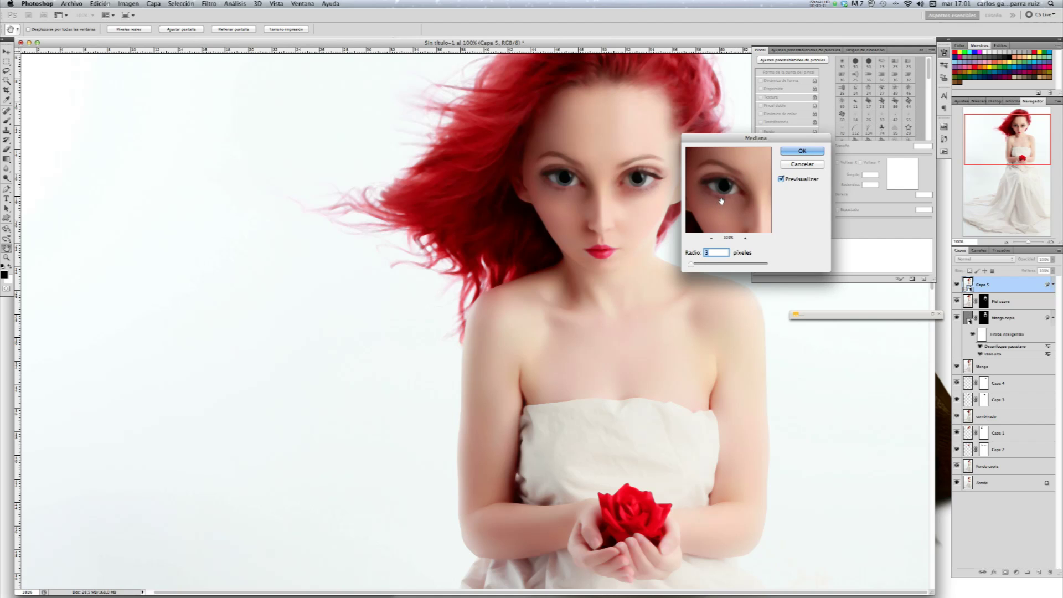
{"action": "type", "text": "2"}
{"action": "left_click", "coordinate": [793, 151]}
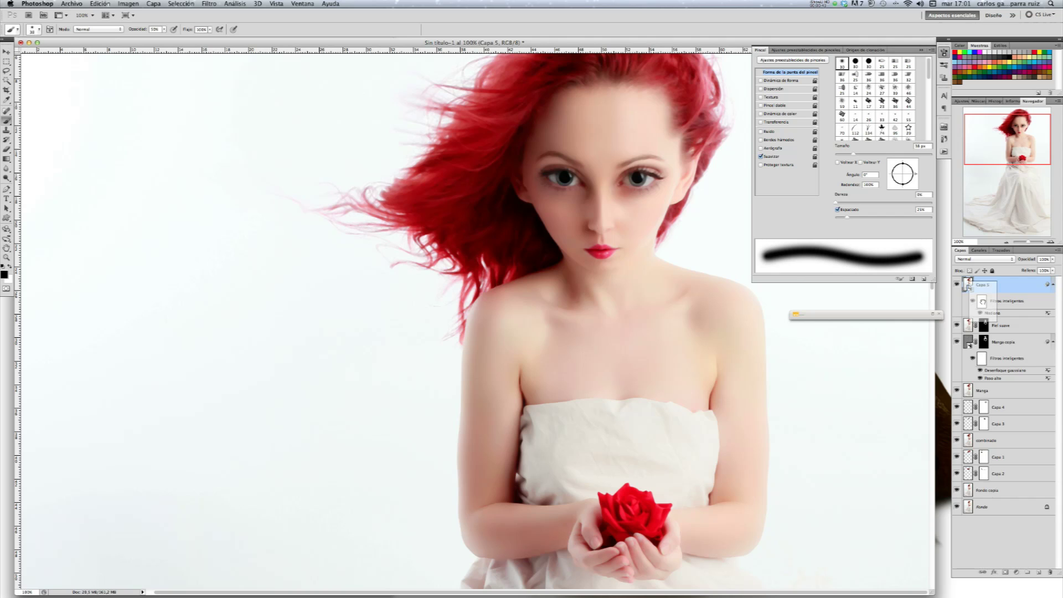
Step: Fill the Median smart filter's mask with black to hide the filter's effect
{"action": "left_click", "coordinate": [982, 303]}
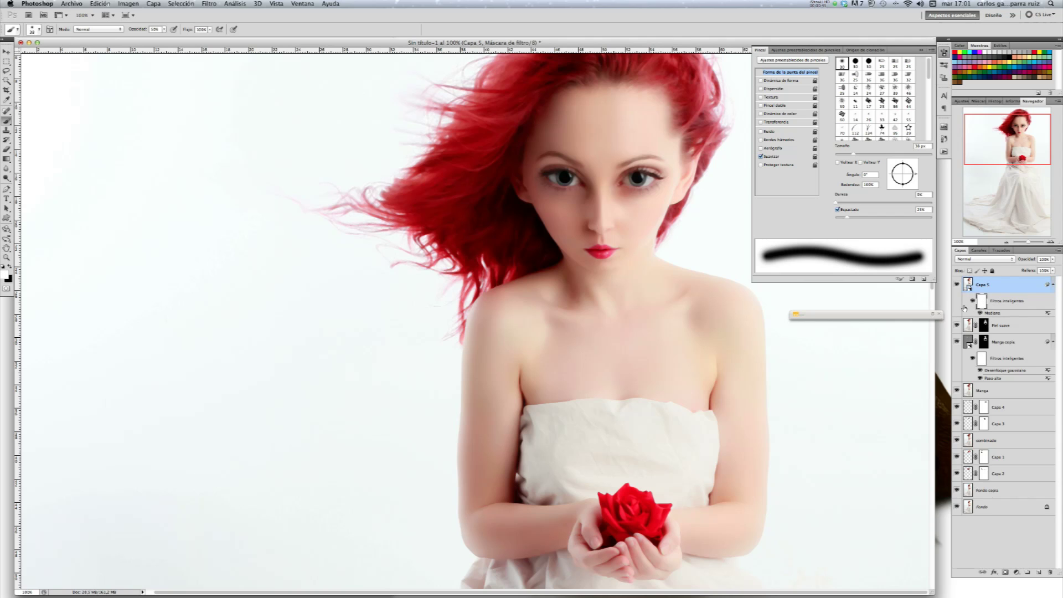
{"action": "key", "text": "x"}
{"action": "key", "text": "shift+BackSpace"}
{"action": "key", "text": "Return"}
Step: Paint white on the Median filter mask around the eyes with a 7 px brush at a raised opacity
{"action": "left_click", "coordinate": [1050, 243]}
{"action": "left_click", "coordinate": [1050, 243]}
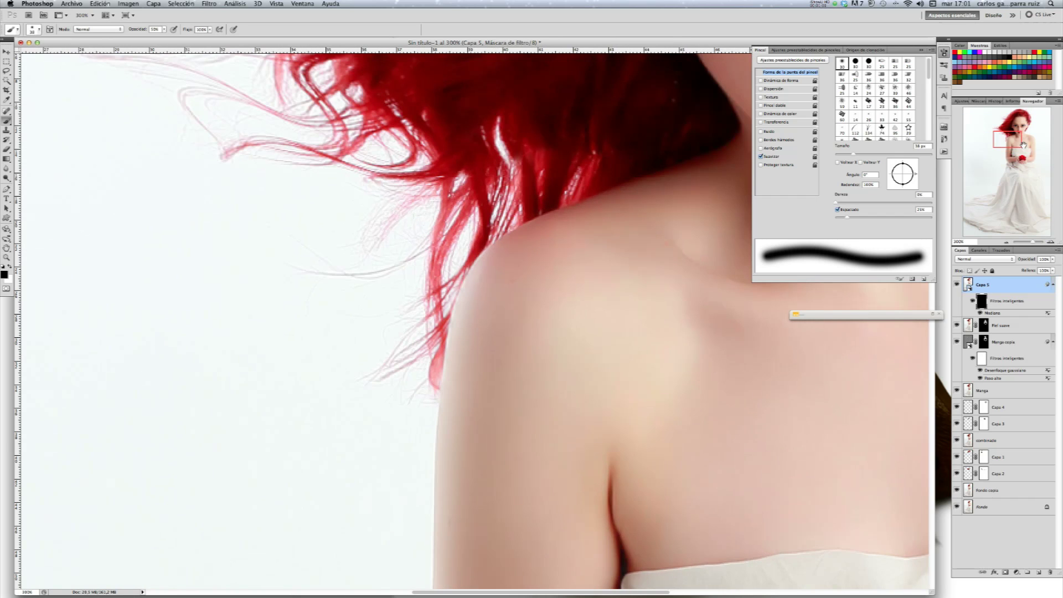
{"action": "left_click_drag", "start_coordinate": [1023, 145], "coordinate": [1035, 127]}
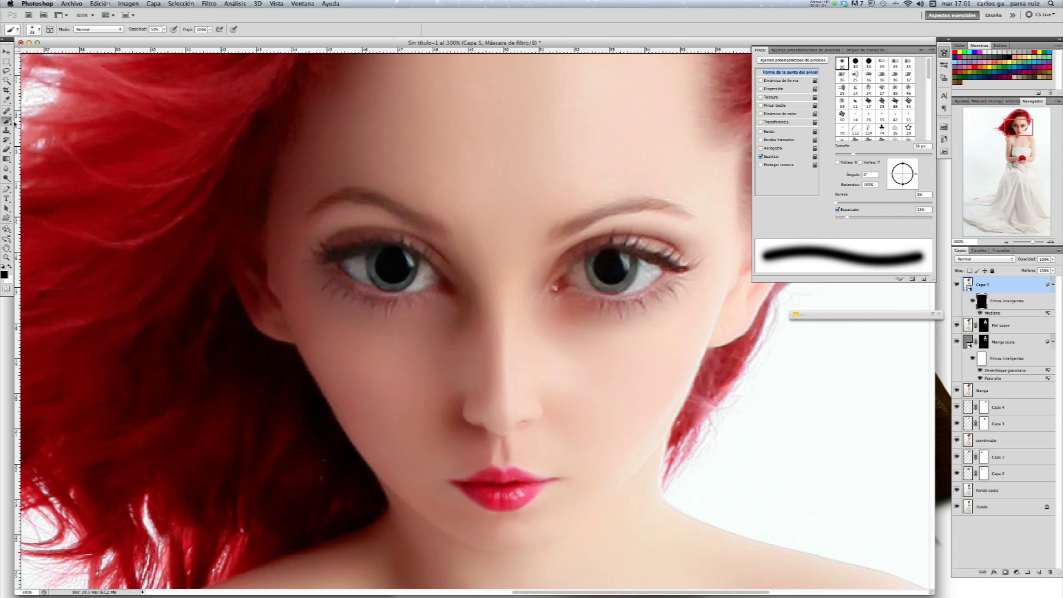
{"action": "left_click_drag", "start_coordinate": [851, 154], "coordinate": [841, 156]}
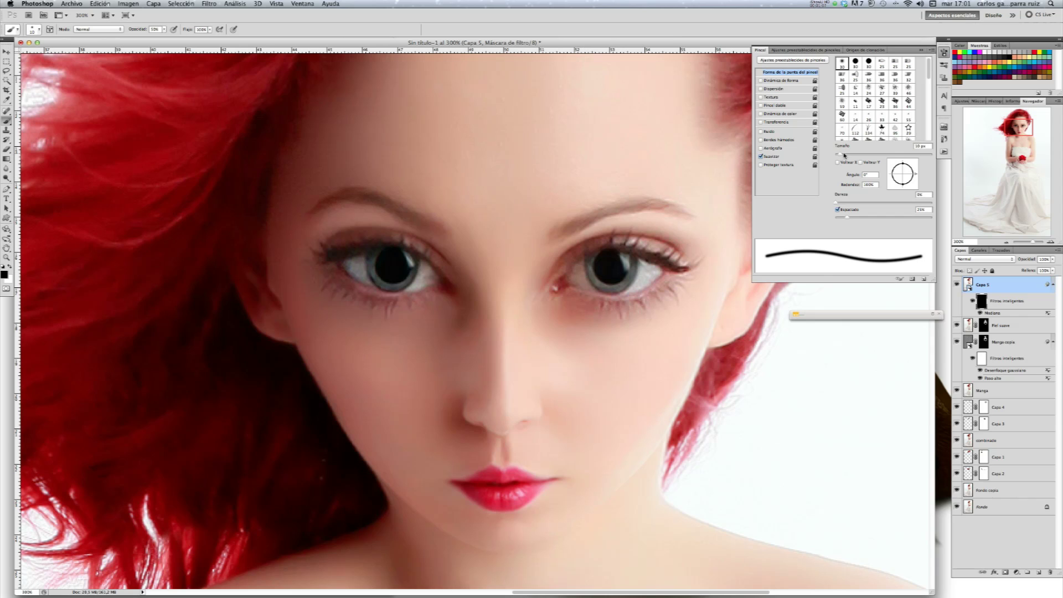
{"action": "left_click", "coordinate": [922, 146]}
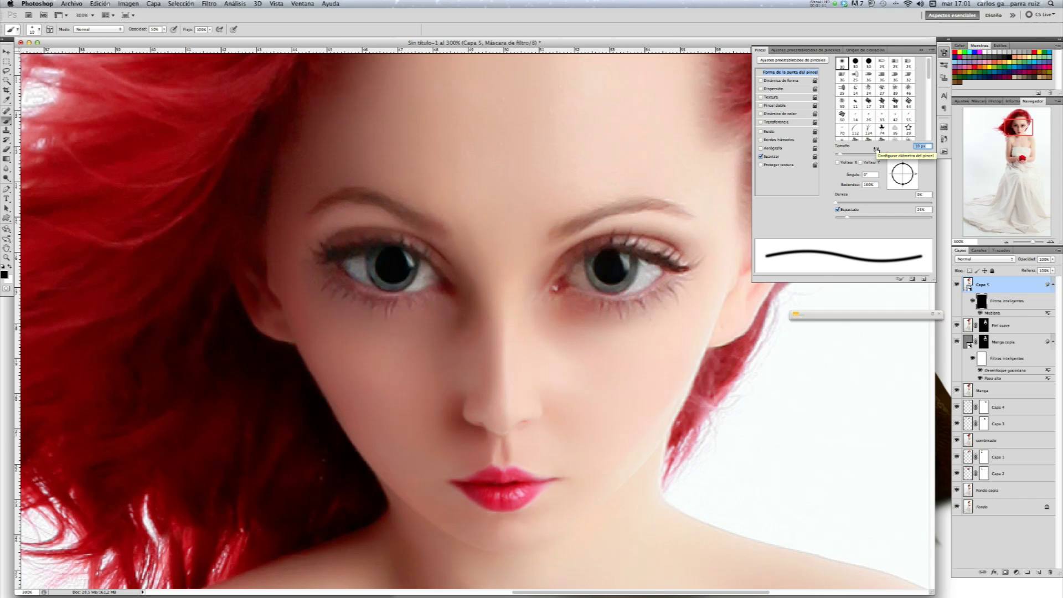
{"action": "type", "text": "4"}
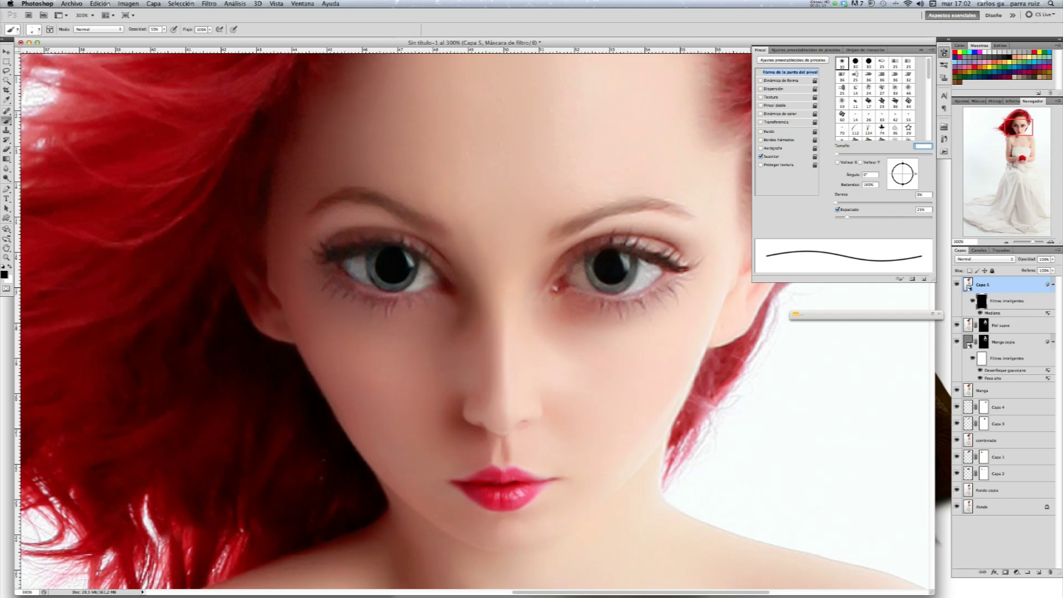
{"action": "type", "text": "7"}
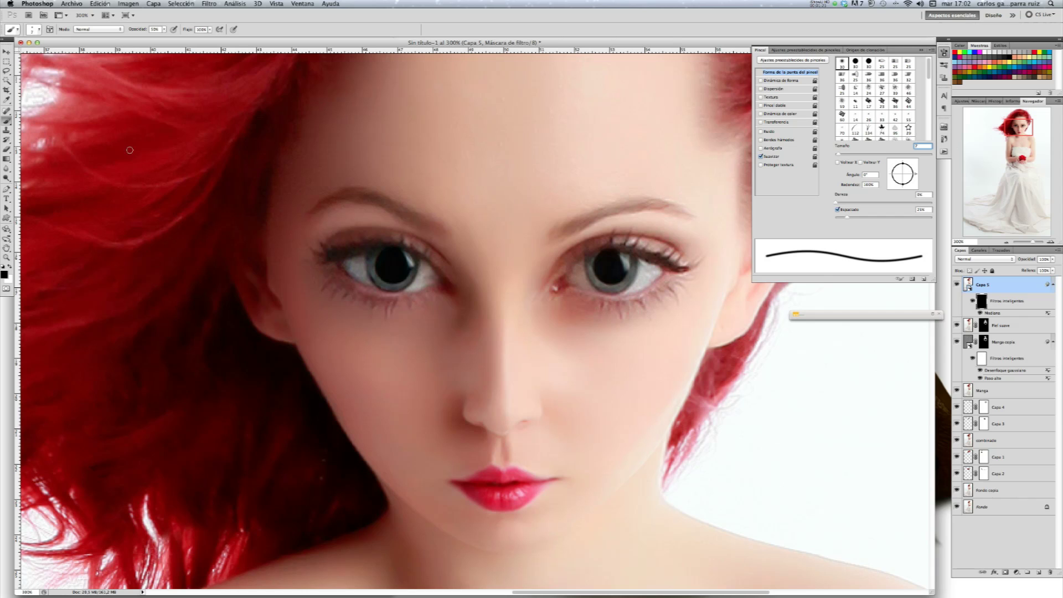
{"action": "left_click", "coordinate": [9, 267]}
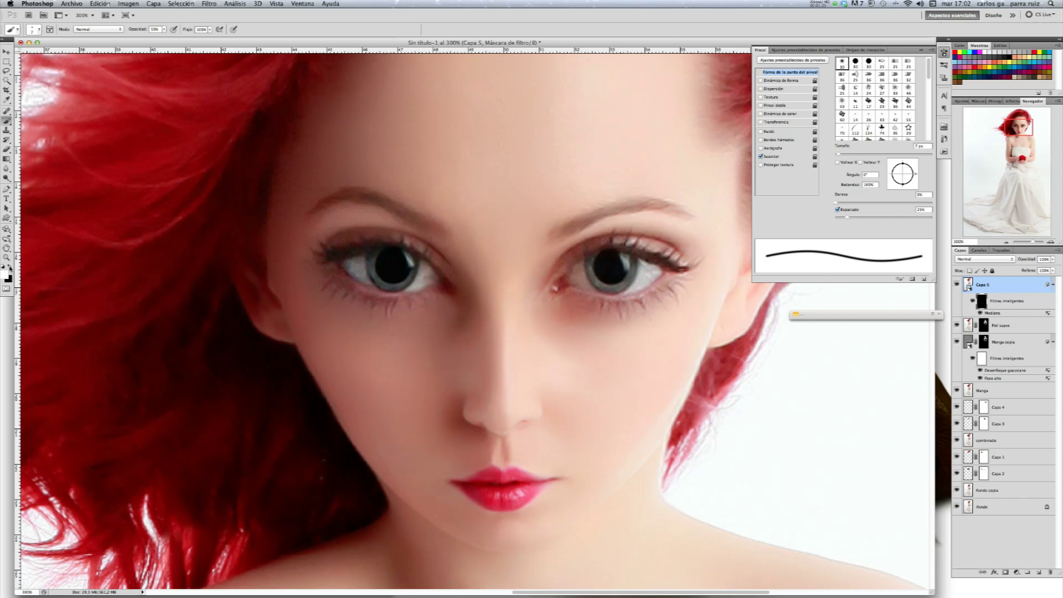
{"action": "left_click", "coordinate": [164, 29]}
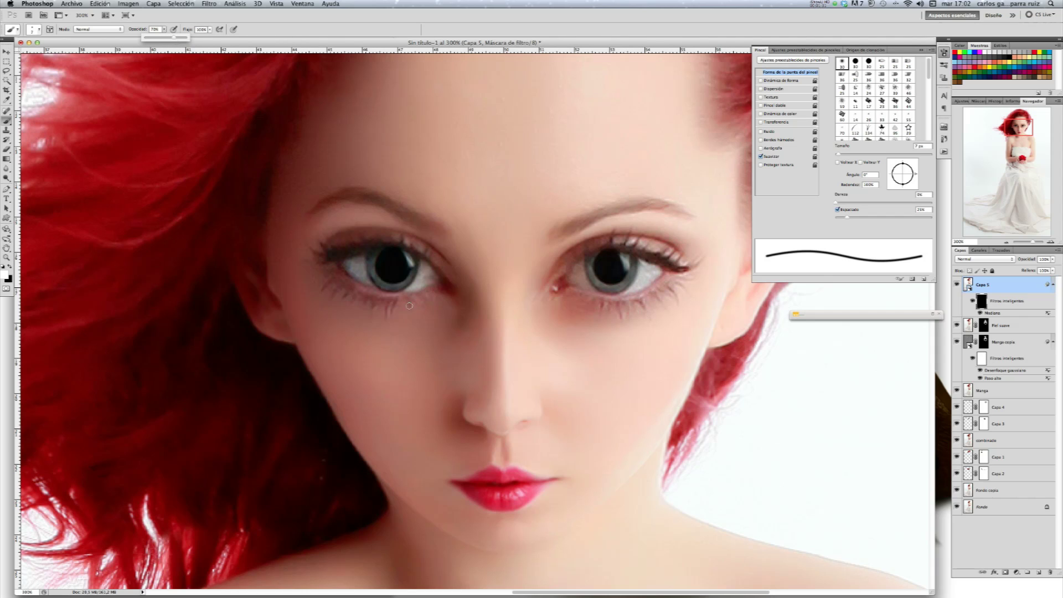
{"action": "left_click", "coordinate": [360, 259]}
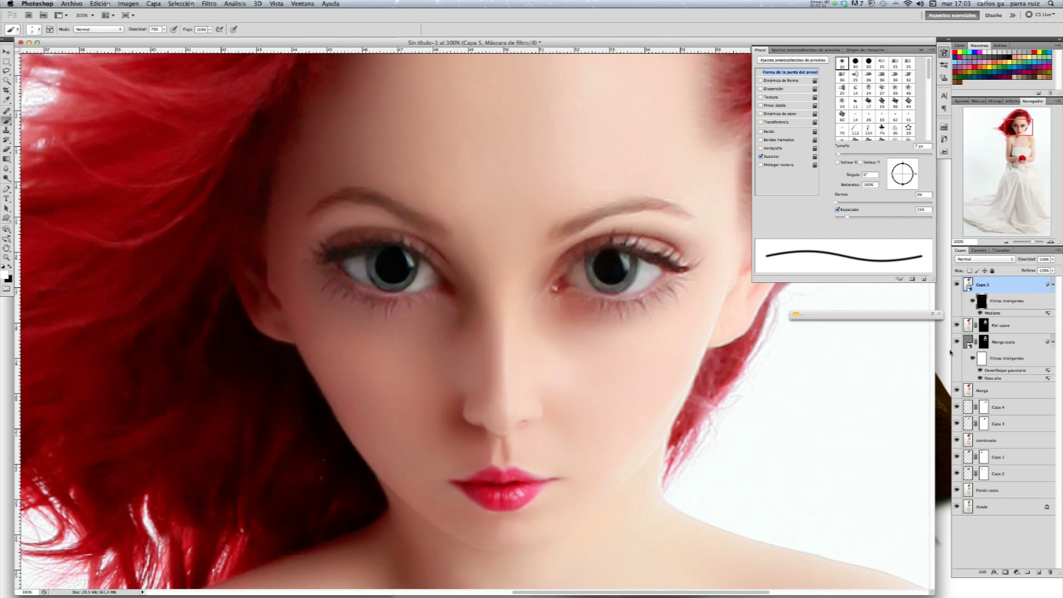
Step: Toggle the smart filter to check its effect, and place the whole edited image beside the original photo for comparison
{"action": "left_click", "coordinate": [967, 284]}
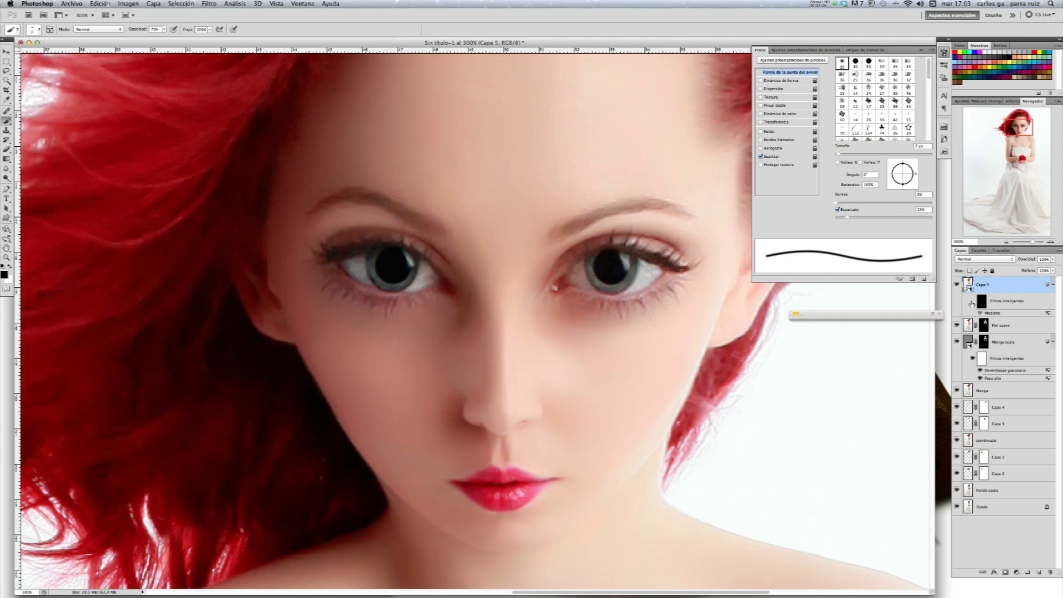
{"action": "left_click", "coordinate": [972, 302]}
{"action": "key", "text": "super+0"}
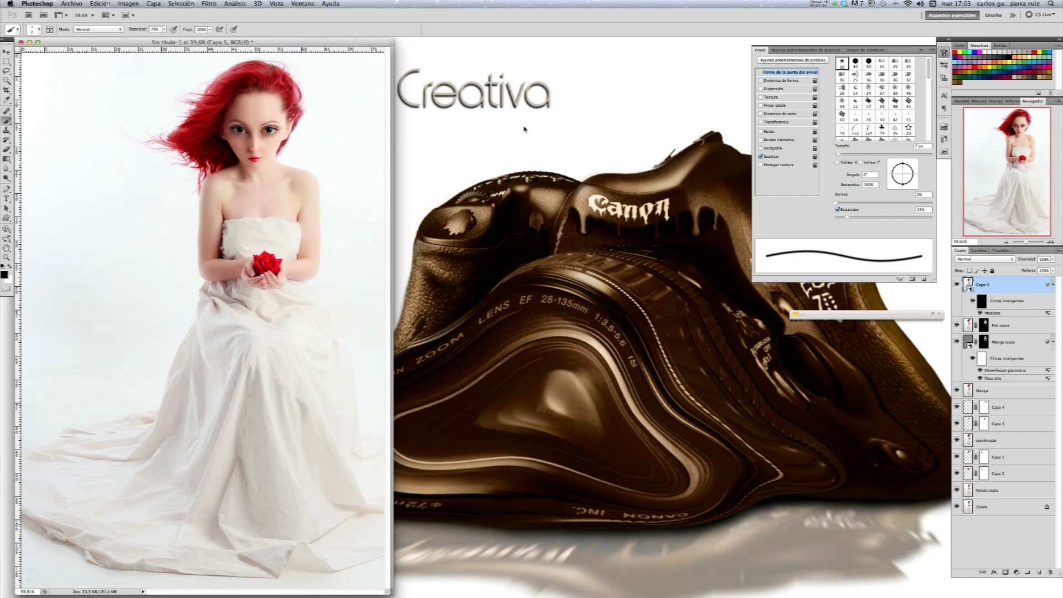
{"action": "left_click_drag", "start_coordinate": [314, 36], "coordinate": [631, 43]}
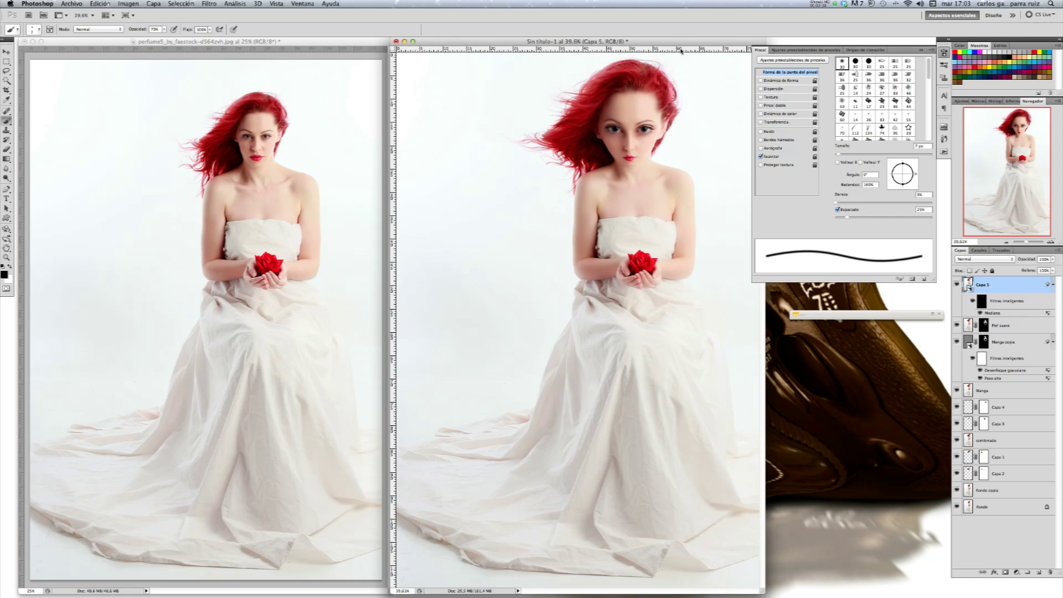
{"action": "left_click", "coordinate": [861, 355]}
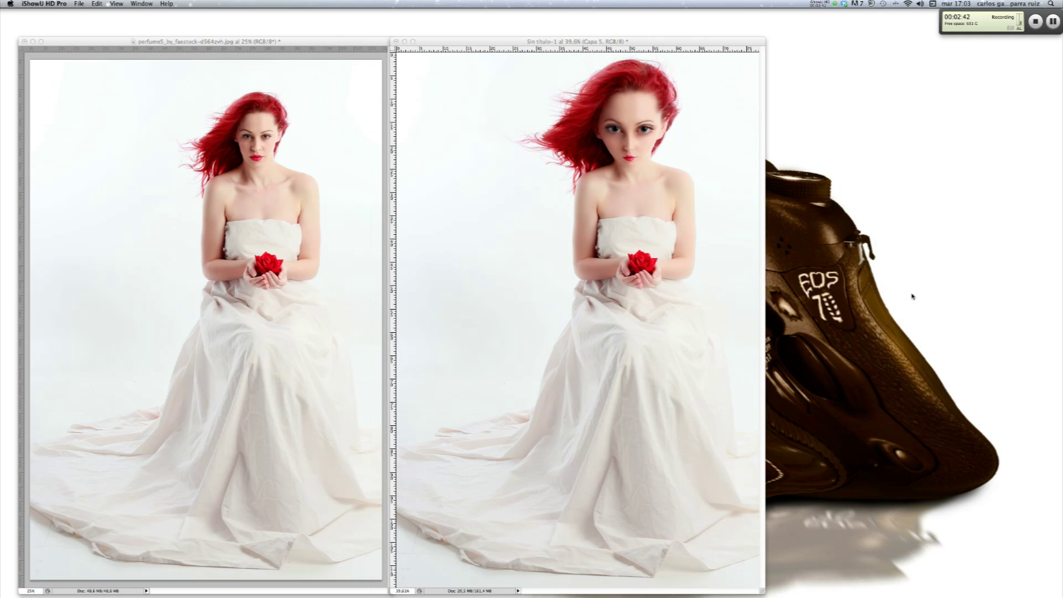
{"action": "left_click", "coordinate": [1034, 22]}
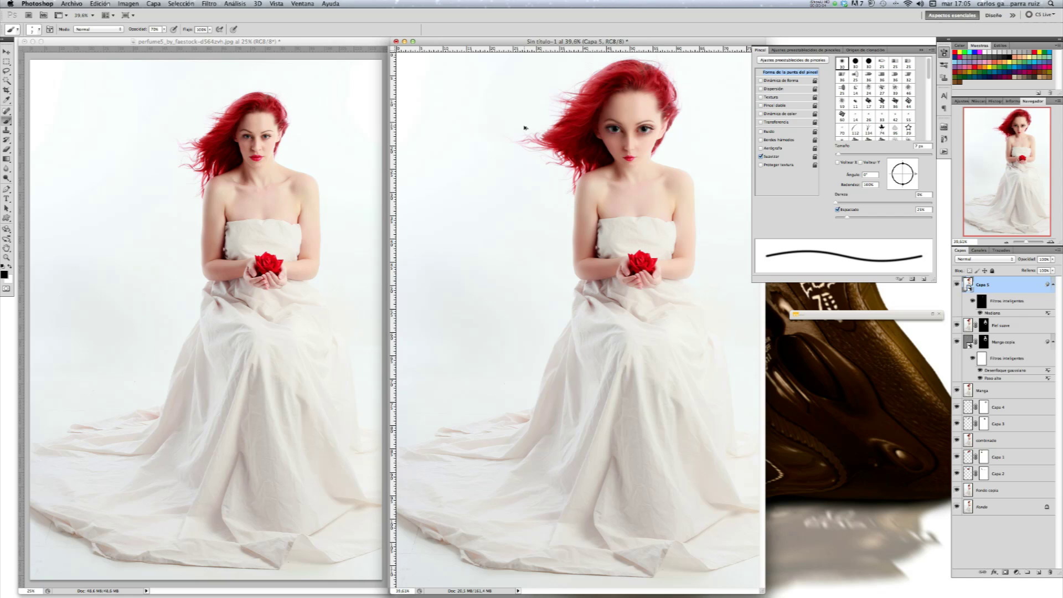
Step: Stamp all visible layers into a new top layer and make a rectangular selection around the wind-blown hair
{"action": "key", "text": "super+alt+shift+n"}
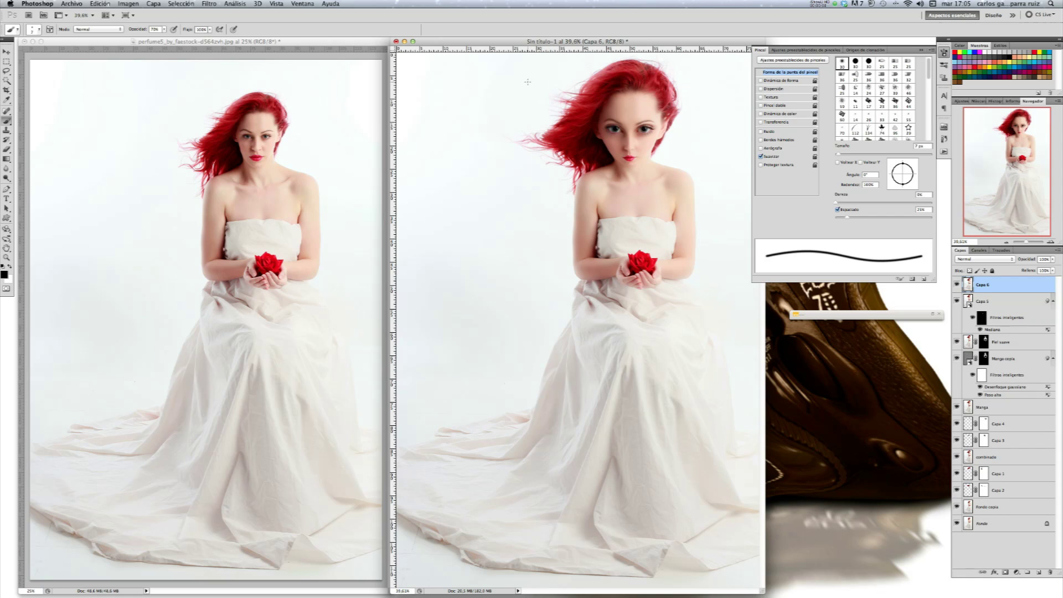
{"action": "left_click", "coordinate": [8, 61]}
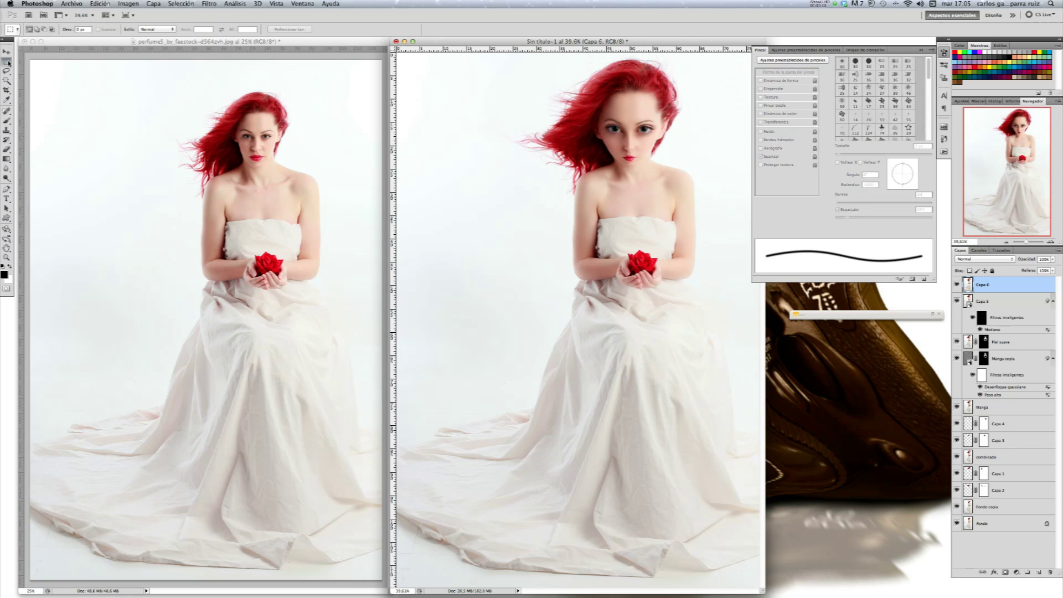
{"action": "left_click_drag", "start_coordinate": [487, 69], "coordinate": [611, 202]}
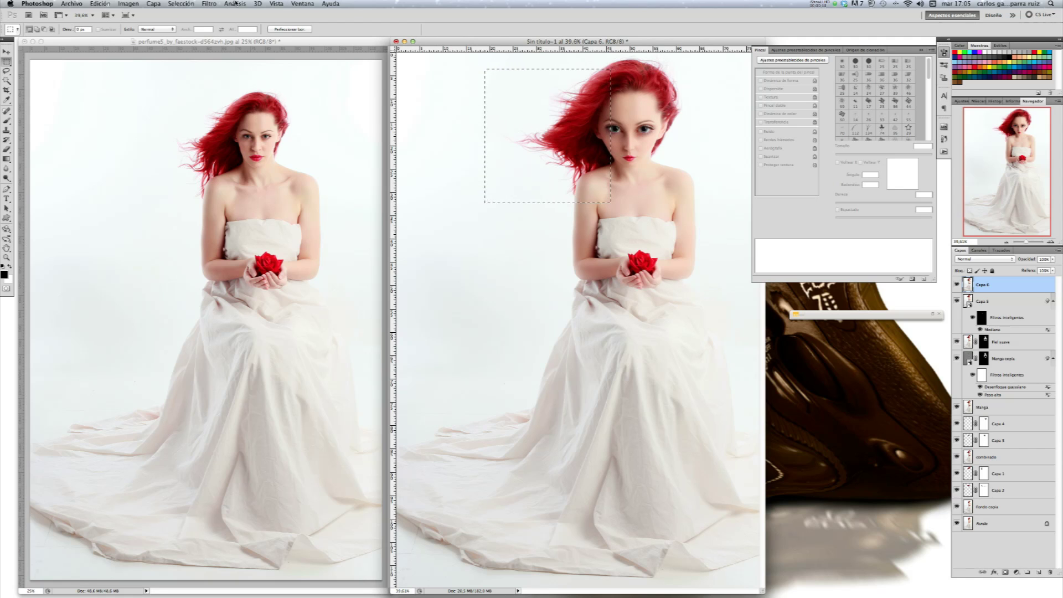
Step: Apply Liquify to the selected hair area, pushing the wind-blown strands in towards the head with a large Forward Warp brush
{"action": "left_click", "coordinate": [209, 4]}
{"action": "left_click", "coordinate": [229, 61]}
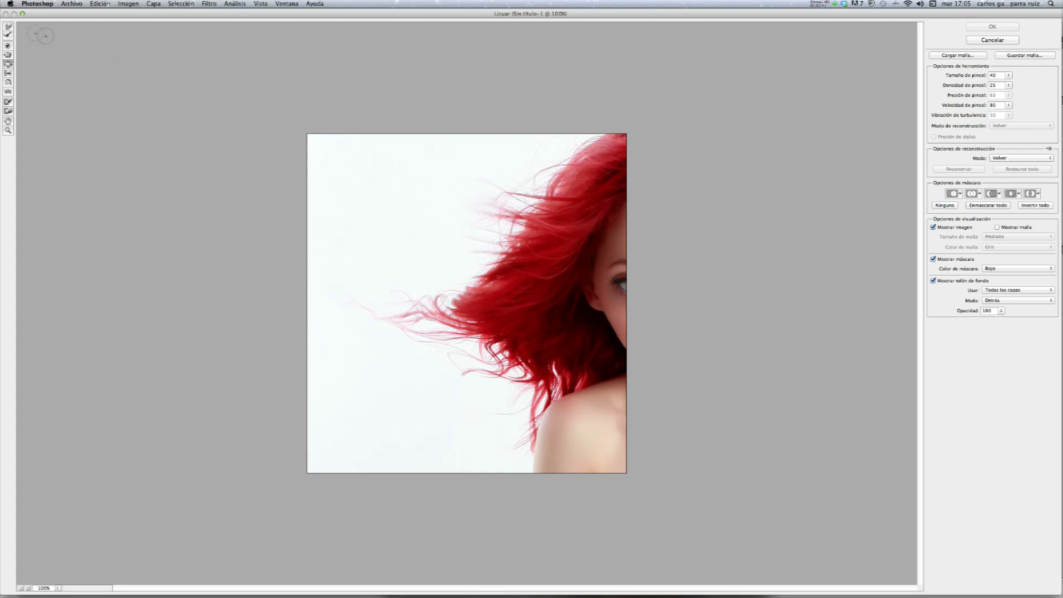
{"action": "left_click", "coordinate": [8, 27]}
{"action": "left_click", "coordinate": [1009, 75]}
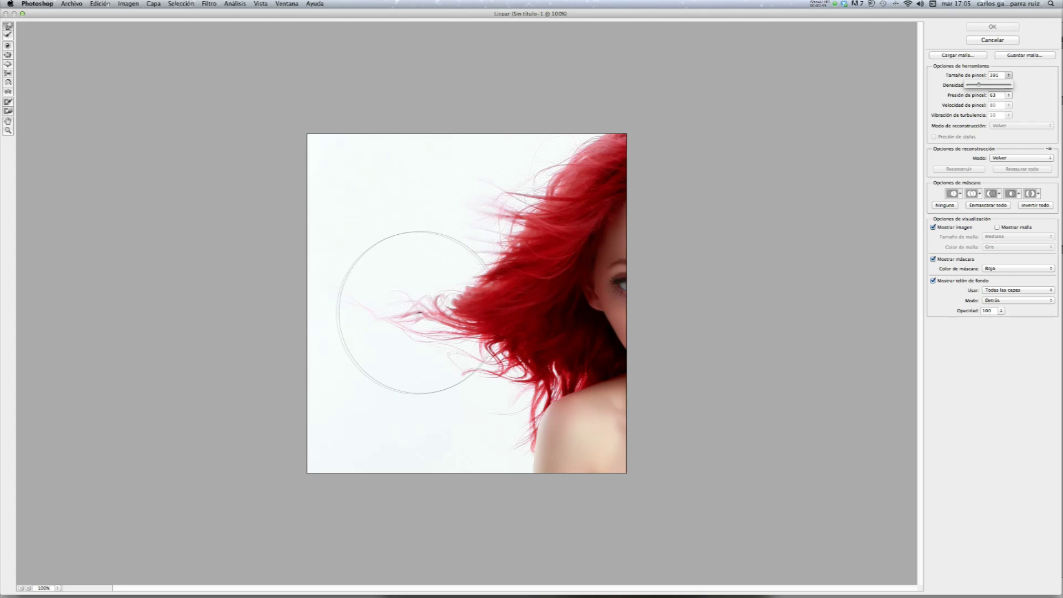
{"action": "left_click", "coordinate": [425, 313]}
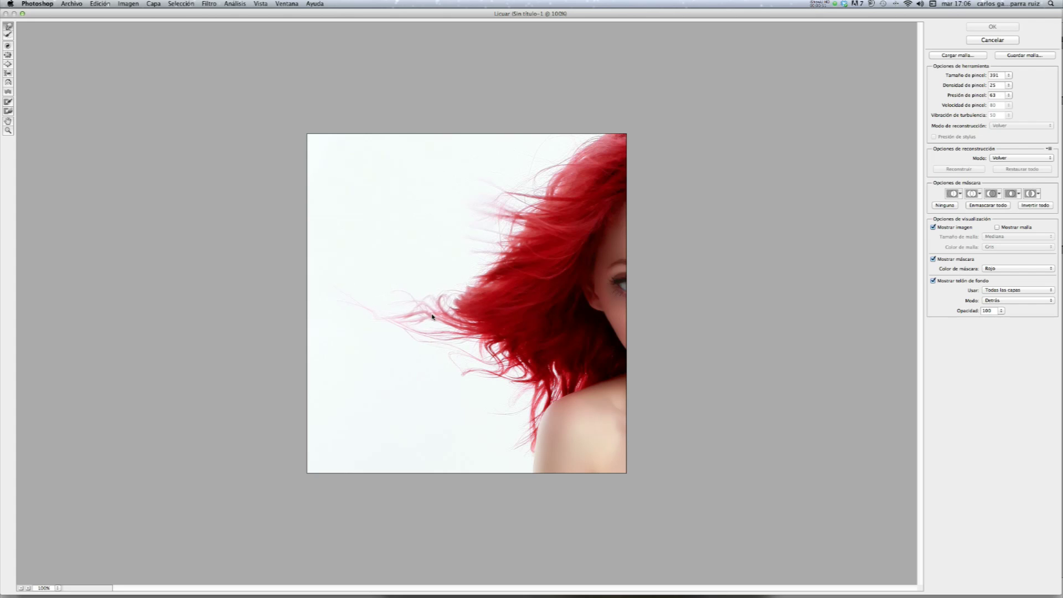
{"action": "left_click_drag", "start_coordinate": [462, 307], "coordinate": [478, 309]}
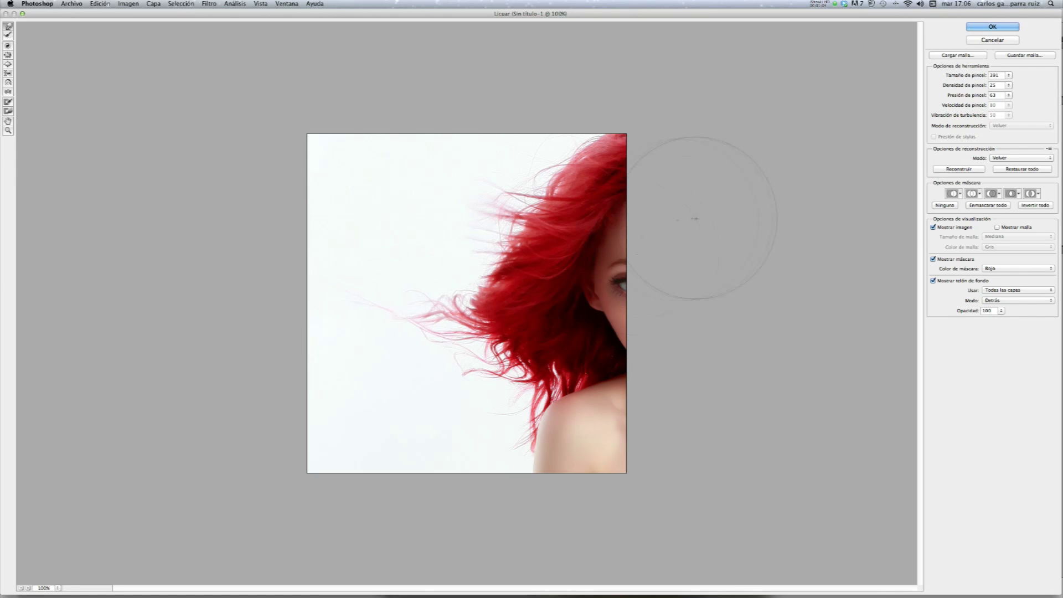
{"action": "mouse_move", "coordinate": [435, 324]}
{"action": "left_mouse_down"}
{"action": "mouse_move", "coordinate": [479, 324]}
{"action": "mouse_move", "coordinate": [465, 297]}
{"action": "mouse_move", "coordinate": [501, 269]}
{"action": "mouse_move", "coordinate": [489, 345]}
{"action": "mouse_move", "coordinate": [491, 271]}
{"action": "mouse_move", "coordinate": [484, 314]}
{"action": "mouse_move", "coordinate": [510, 315]}
{"action": "mouse_move", "coordinate": [517, 246]}
{"action": "left_mouse_up"}
{"action": "left_click_drag", "start_coordinate": [381, 310], "coordinate": [482, 308]}
{"action": "left_click", "coordinate": [980, 29]}
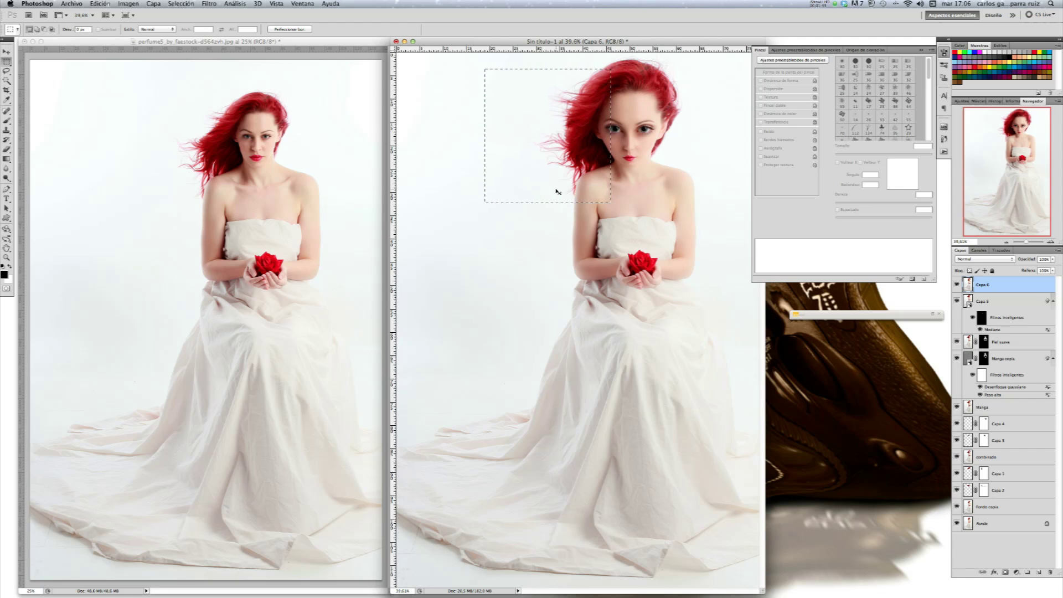
Step: Compare the hair before and after the Liquify change, keep the reshaped version and remove the rectangular selection
{"action": "key", "text": "super+z"}
{"action": "key", "text": "super+z"}
{"action": "key", "text": "super+d"}
{"action": "key", "text": "super+Tab"}
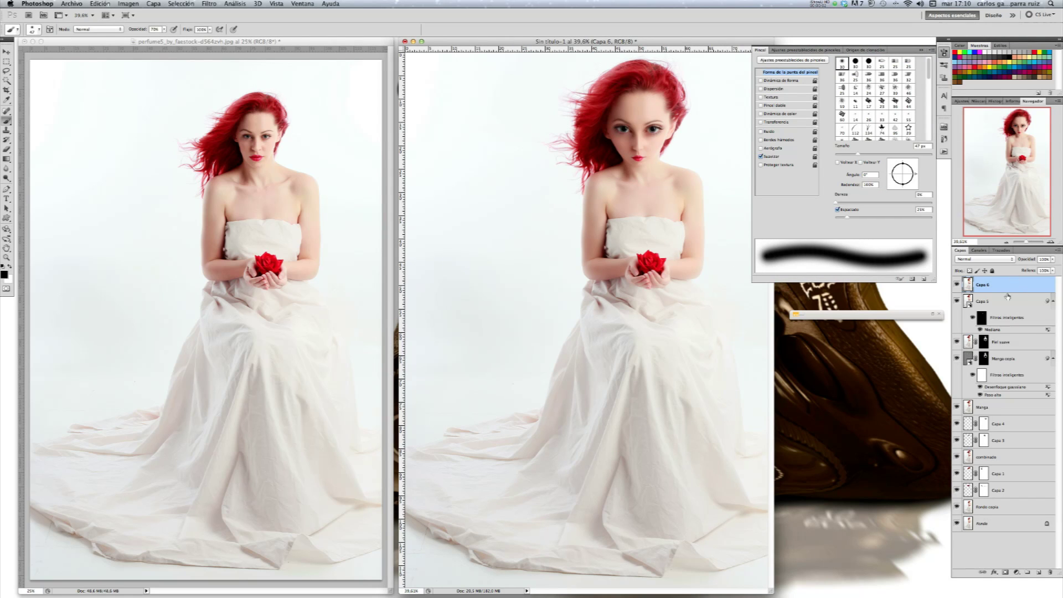
Step: Duplicate the top merged layer and apply a Gaussian blur of 12.5 pixels to the copy
{"action": "key", "text": "super+j"}
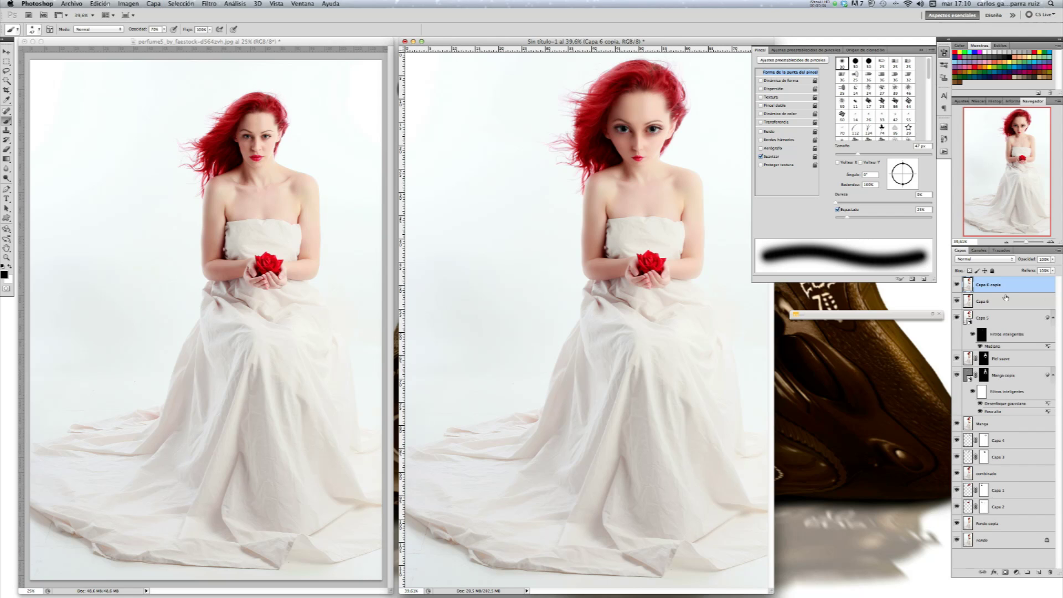
{"action": "left_click", "coordinate": [205, 4]}
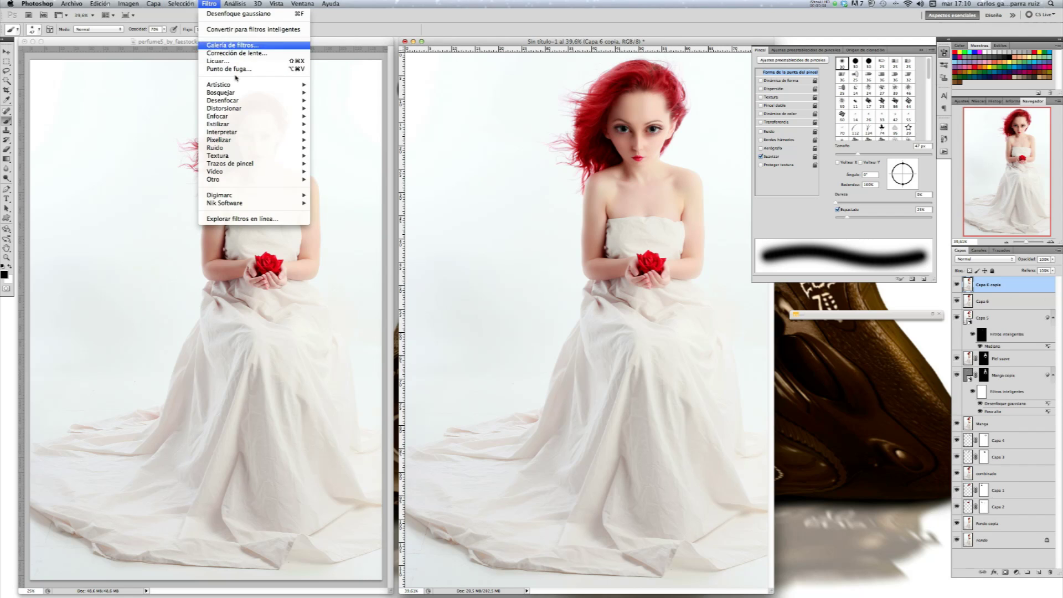
{"action": "mouse_move", "coordinate": [288, 100]}
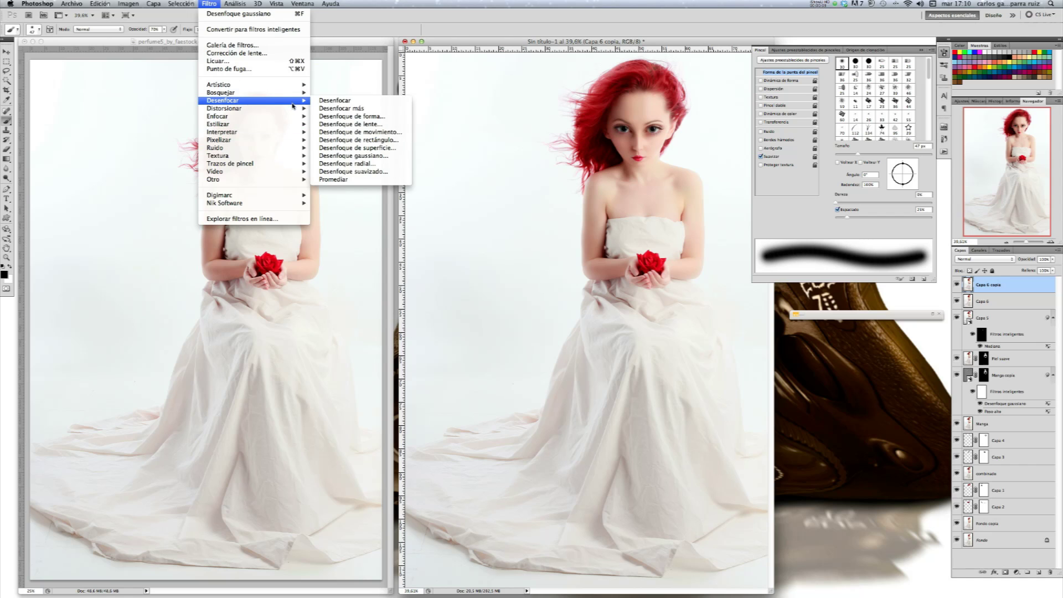
{"action": "left_click", "coordinate": [372, 157]}
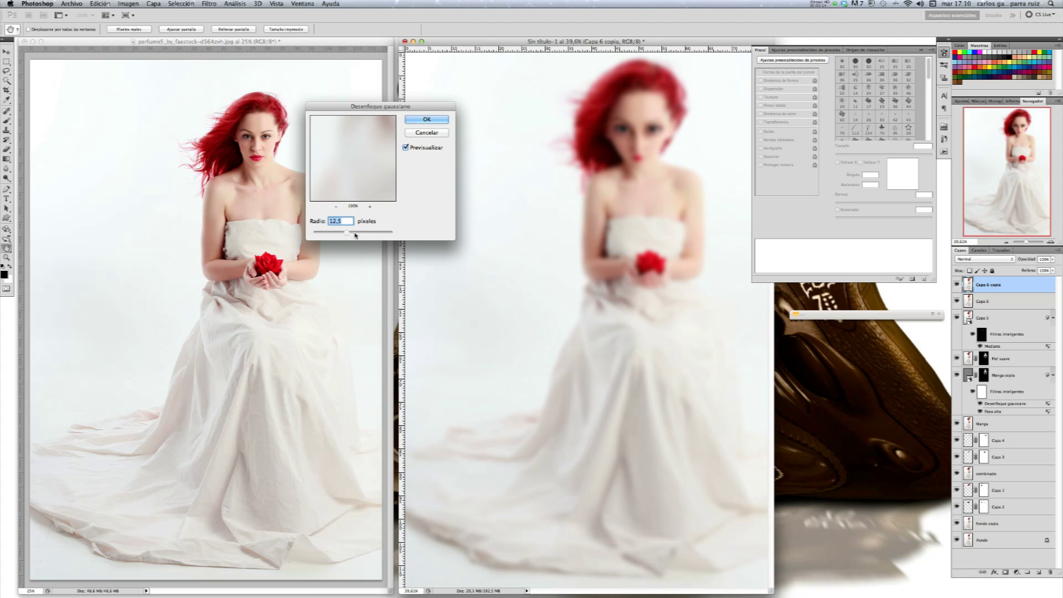
{"action": "left_click", "coordinate": [427, 120]}
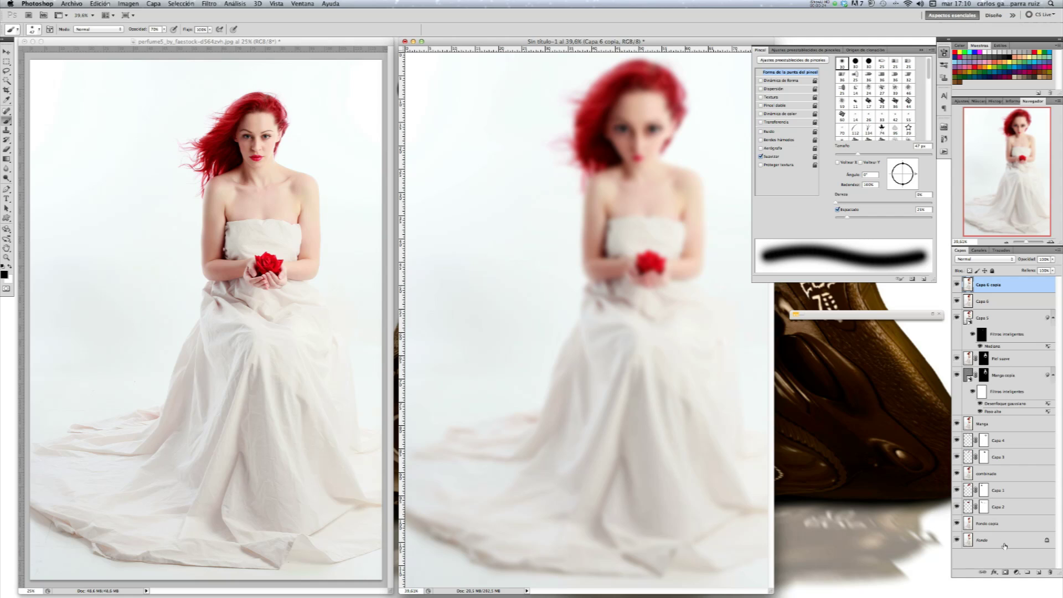
Step: Hide the blurred copy with a black mask and paint the blur back over the facial skin around the eyes at a lowered brush opacity
{"action": "left_click", "coordinate": [1006, 572], "text": "alt"}
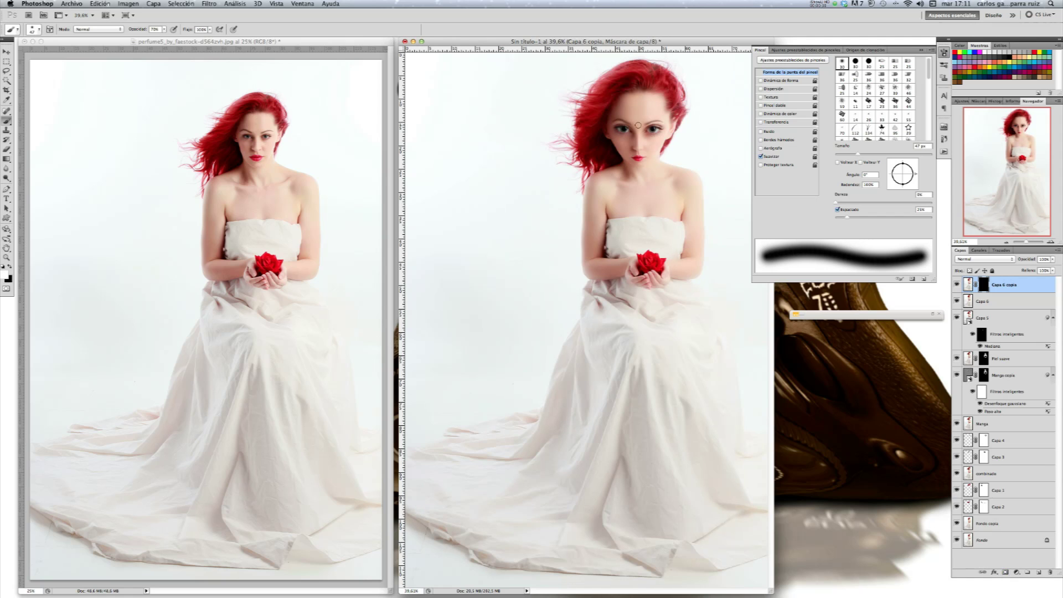
{"action": "left_click", "coordinate": [270, 7]}
{"action": "left_click", "coordinate": [326, 92]}
{"action": "left_click_drag", "start_coordinate": [1019, 129], "coordinate": [1017, 131]}
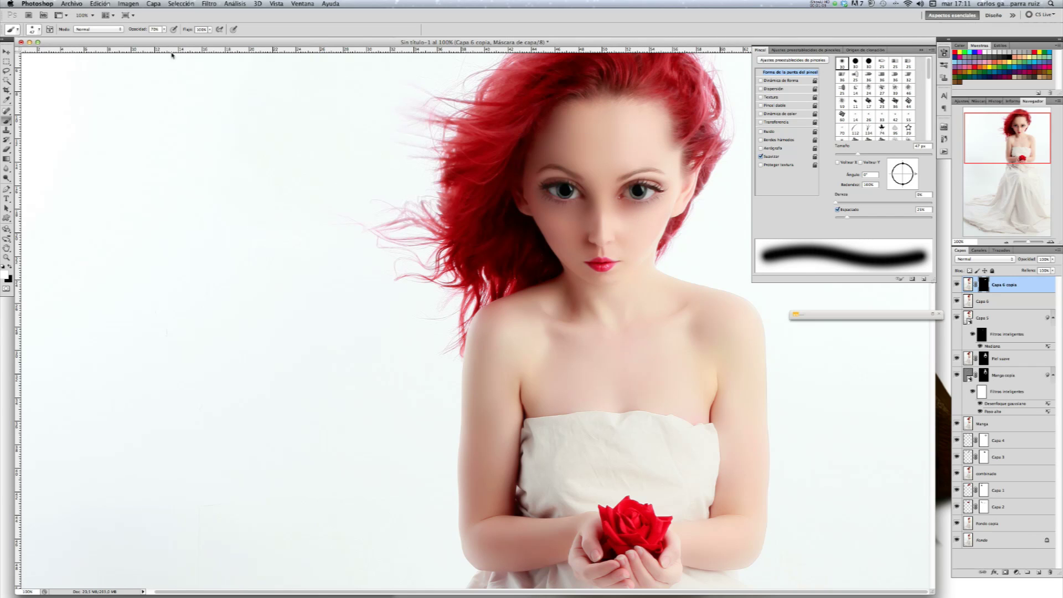
{"action": "left_click", "coordinate": [164, 30]}
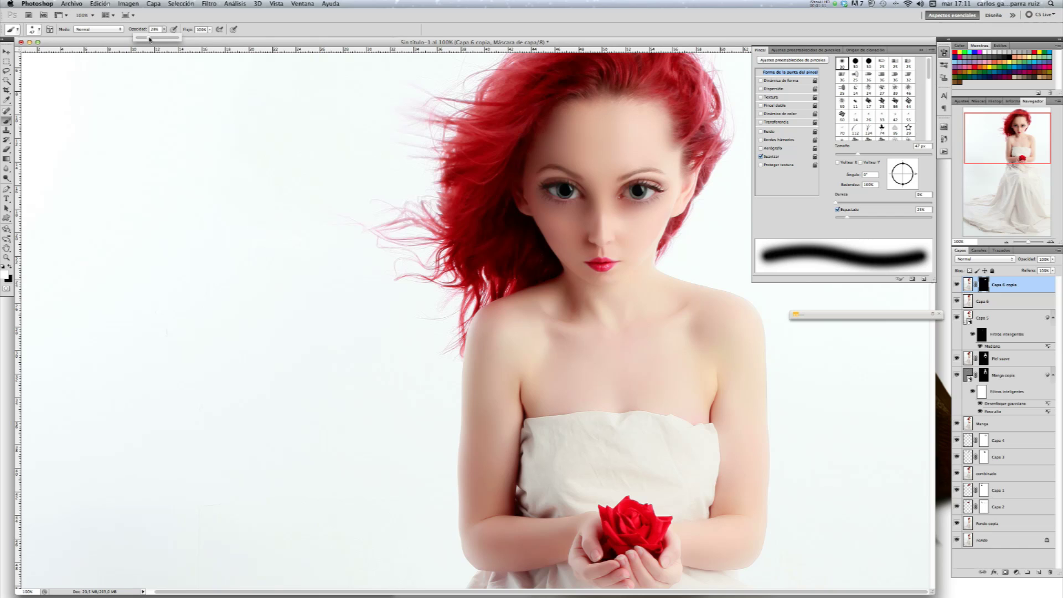
{"action": "left_click", "coordinate": [532, 181]}
{"action": "mouse_move", "coordinate": [531, 185]}
{"action": "left_mouse_down"}
{"action": "mouse_move", "coordinate": [539, 205]}
{"action": "mouse_move", "coordinate": [532, 178]}
{"action": "mouse_move", "coordinate": [598, 177]}
{"action": "left_mouse_up"}
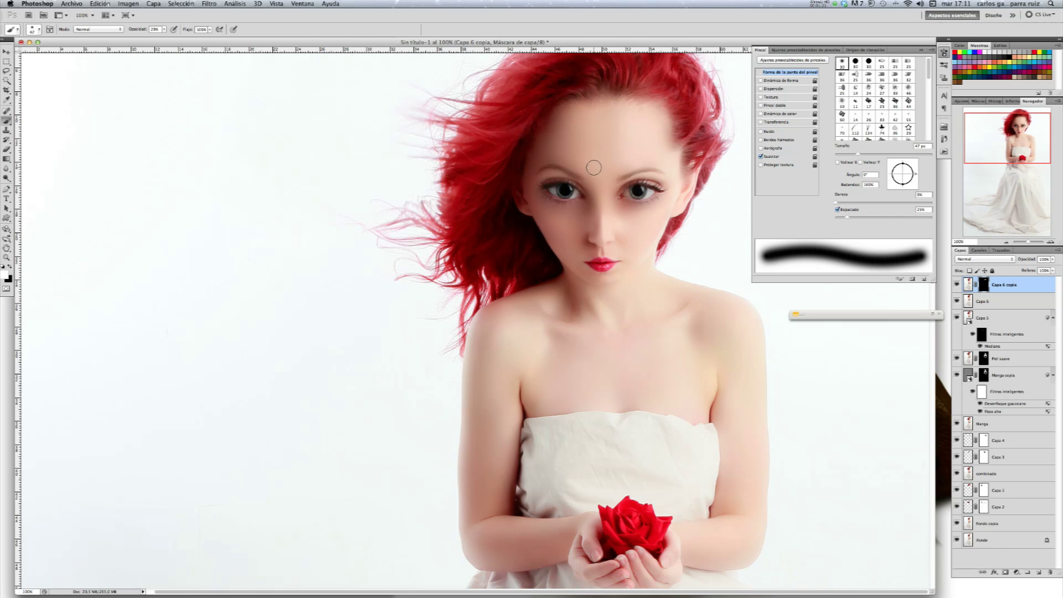
{"action": "left_click", "coordinate": [848, 156]}
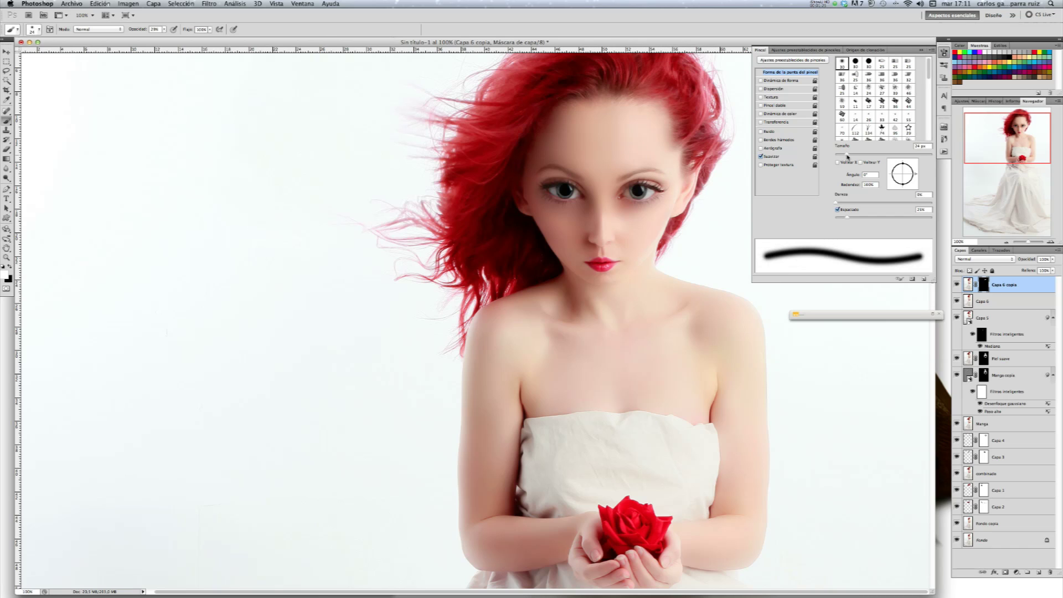
{"action": "key", "text": "x"}
Step: Inspect the blurred layer's mask on its own and toggle the layer to compare the skin with and without smoothing
{"action": "left_click", "coordinate": [984, 285], "text": "alt"}
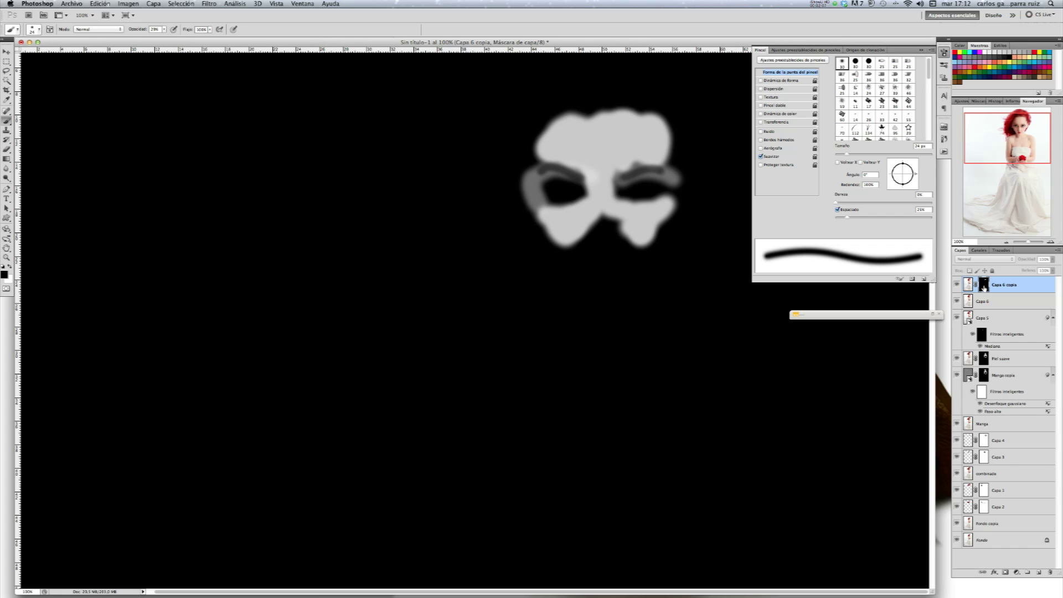
{"action": "left_click", "coordinate": [985, 286], "text": "alt"}
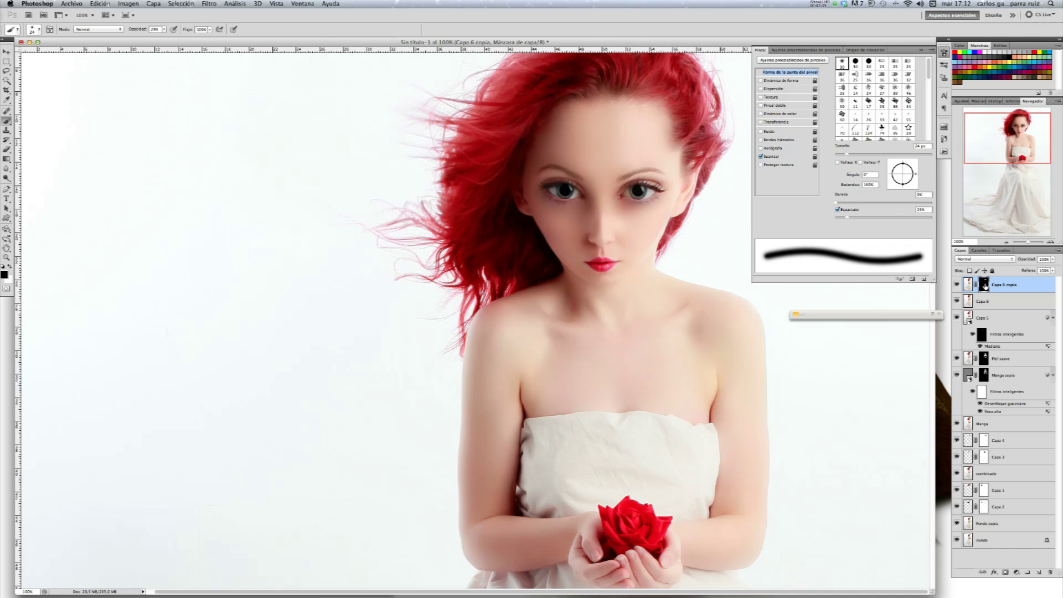
{"action": "left_click", "coordinate": [958, 284]}
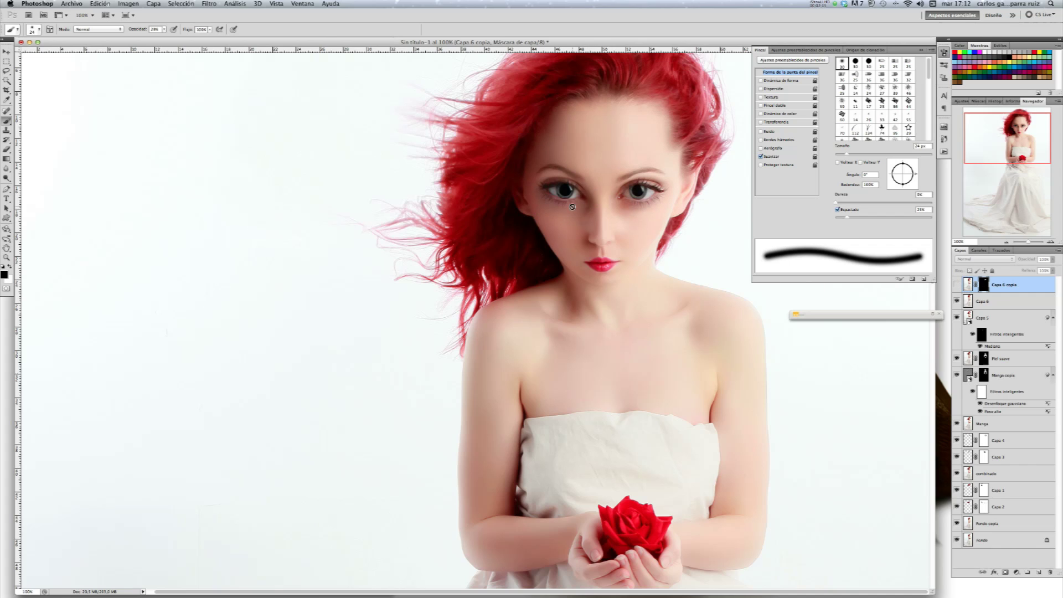
{"action": "left_click", "coordinate": [957, 285]}
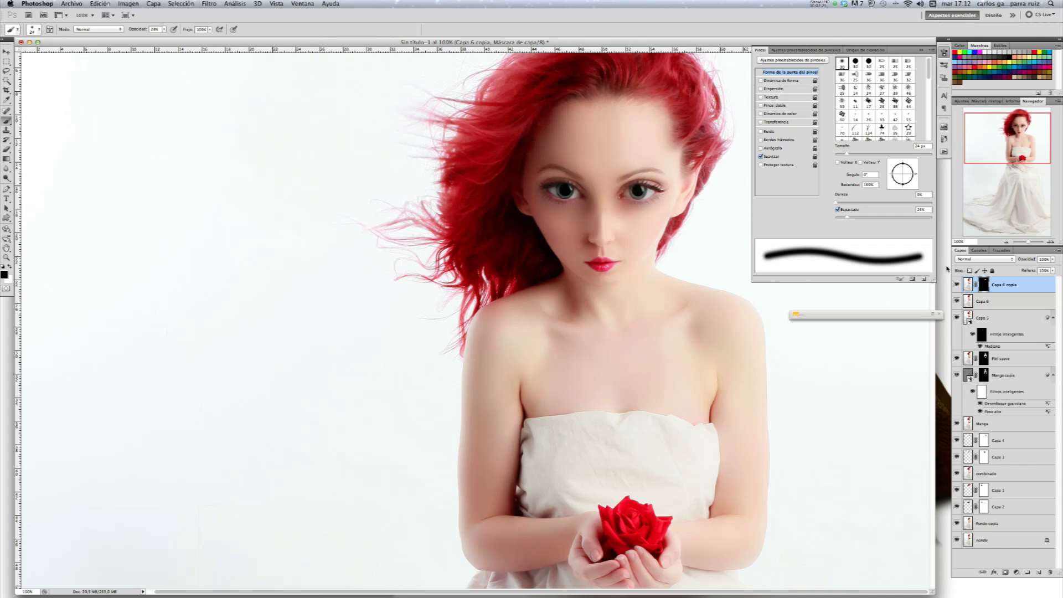
{"action": "key", "text": "super+Tab"}
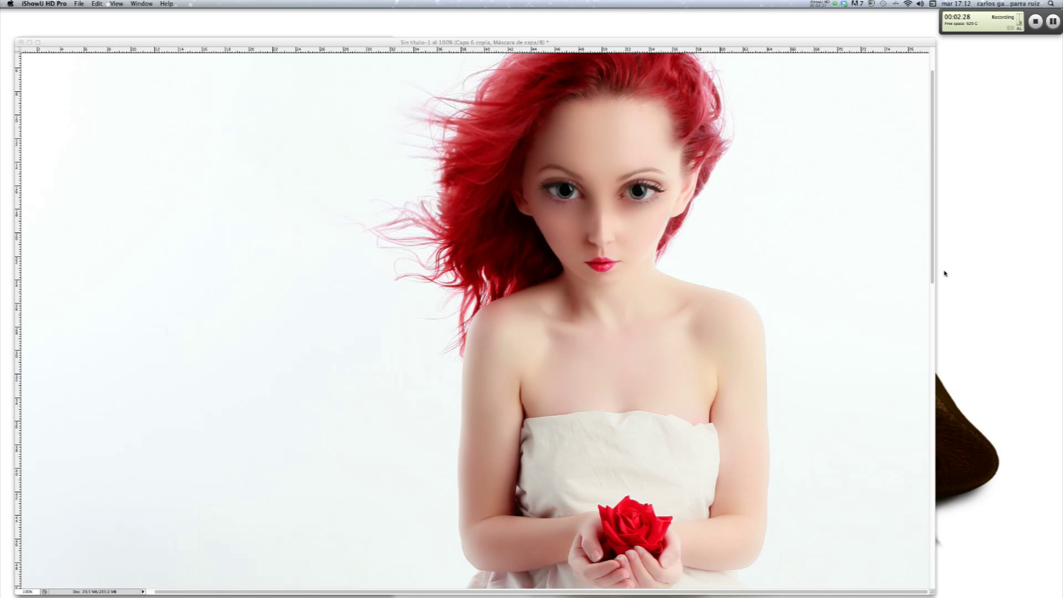
{"action": "left_click", "coordinate": [1035, 22]}
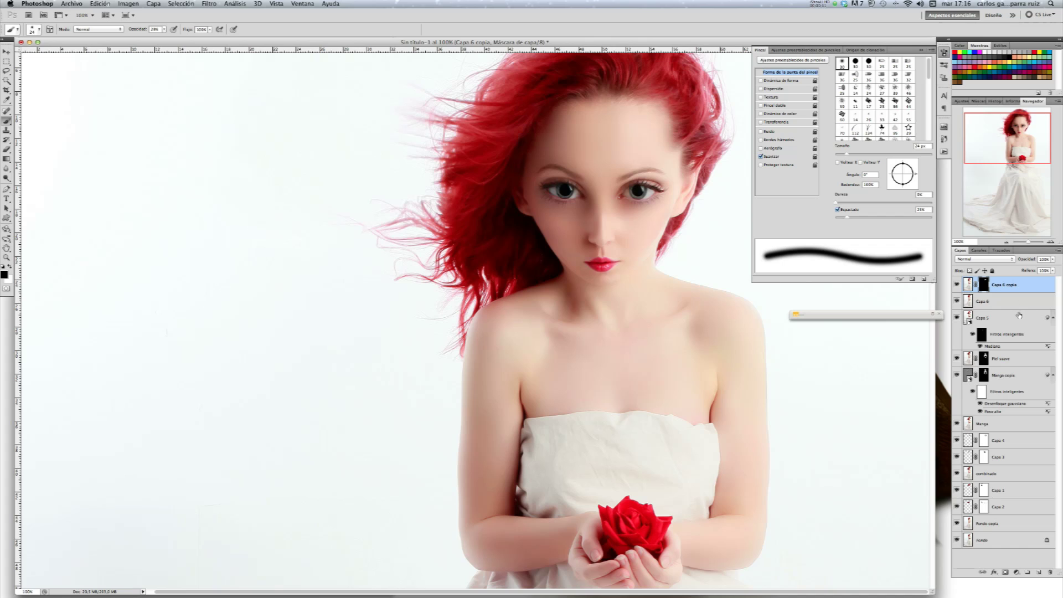
Step: Create a new top layer and dab a white highlight low in each pupil with a 10 px brush at 100% opacity
{"action": "left_click", "coordinate": [1039, 572]}
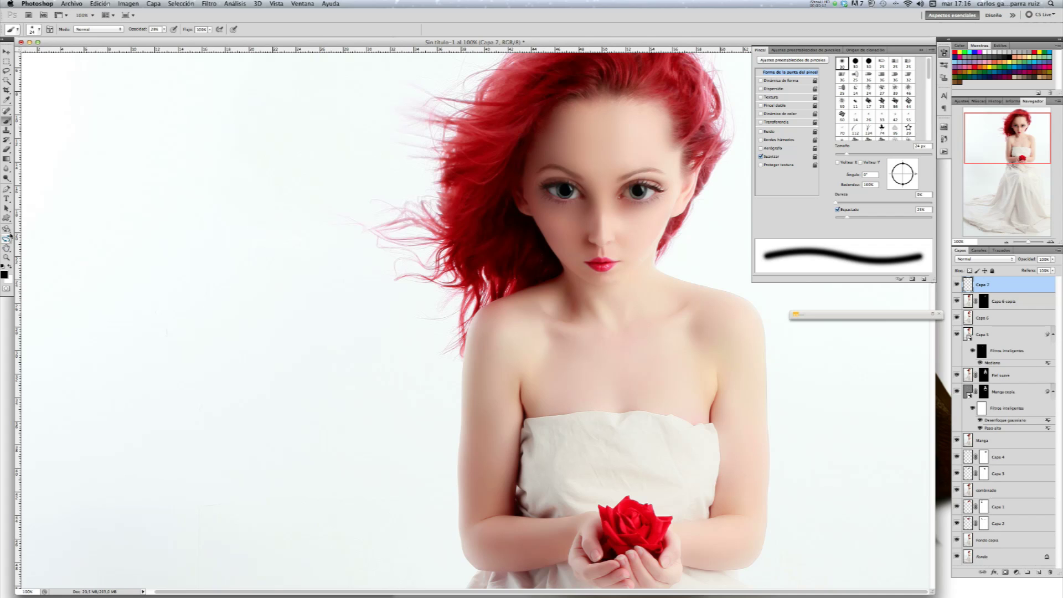
{"action": "left_click", "coordinate": [11, 266]}
{"action": "left_click", "coordinate": [1051, 242]}
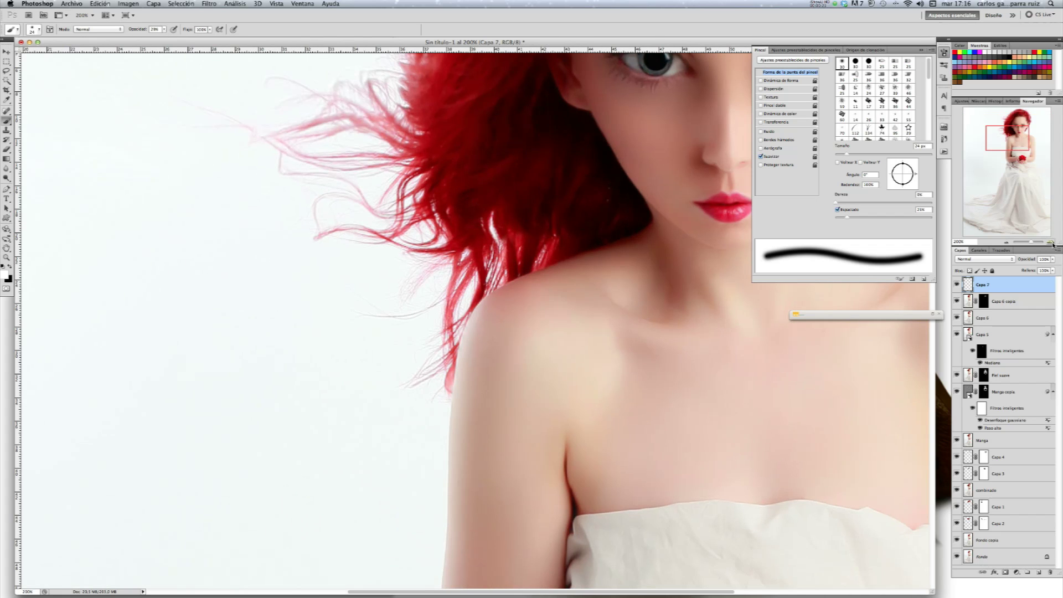
{"action": "left_click_drag", "start_coordinate": [1008, 142], "coordinate": [1026, 131]}
{"action": "left_click", "coordinate": [1049, 243]}
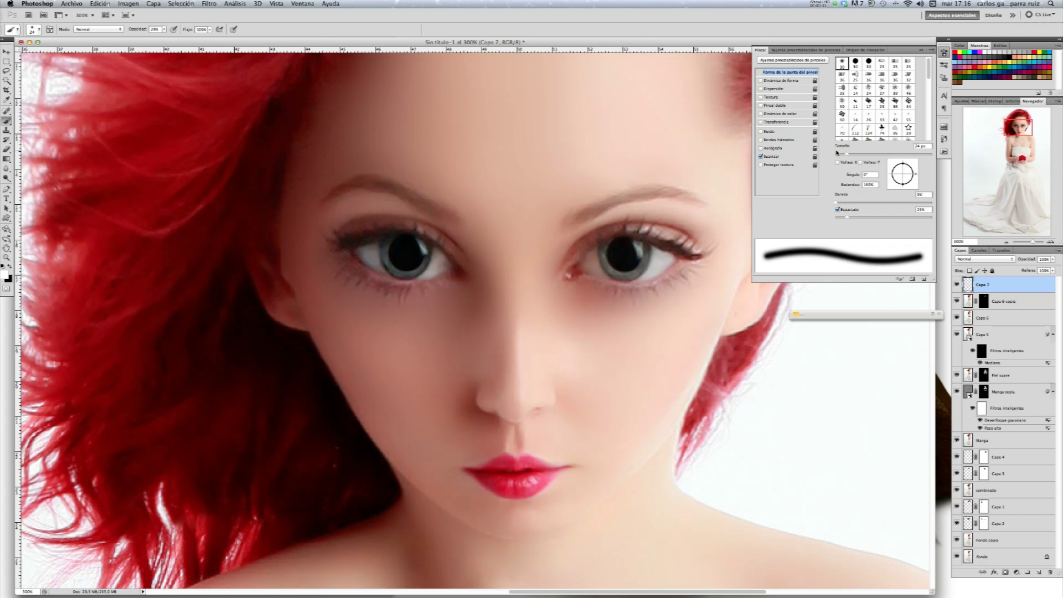
{"action": "left_click_drag", "start_coordinate": [845, 154], "coordinate": [839, 154]}
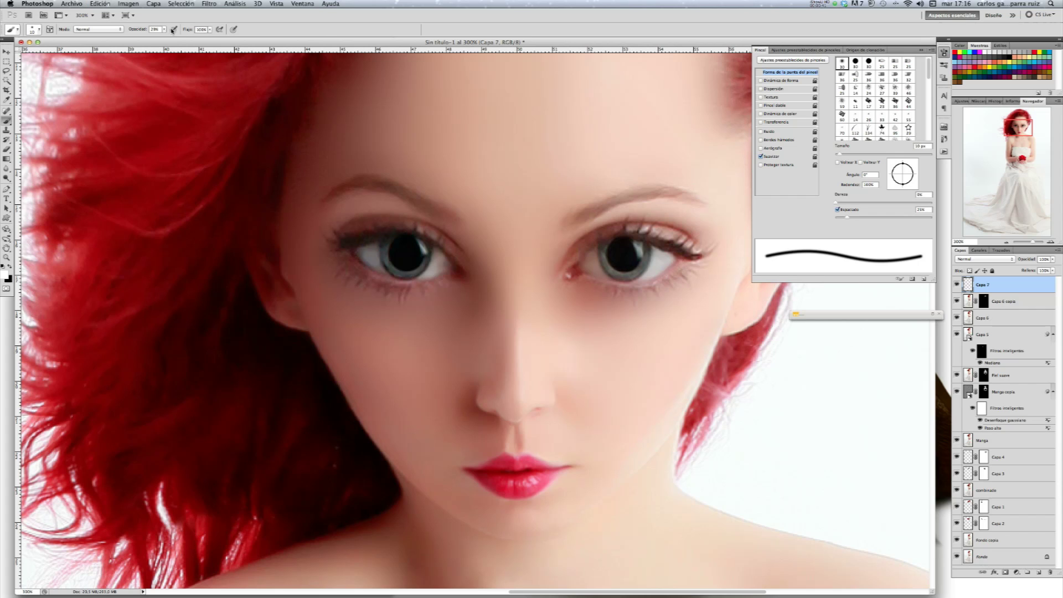
{"action": "left_click_drag", "start_coordinate": [165, 32], "coordinate": [205, 41]}
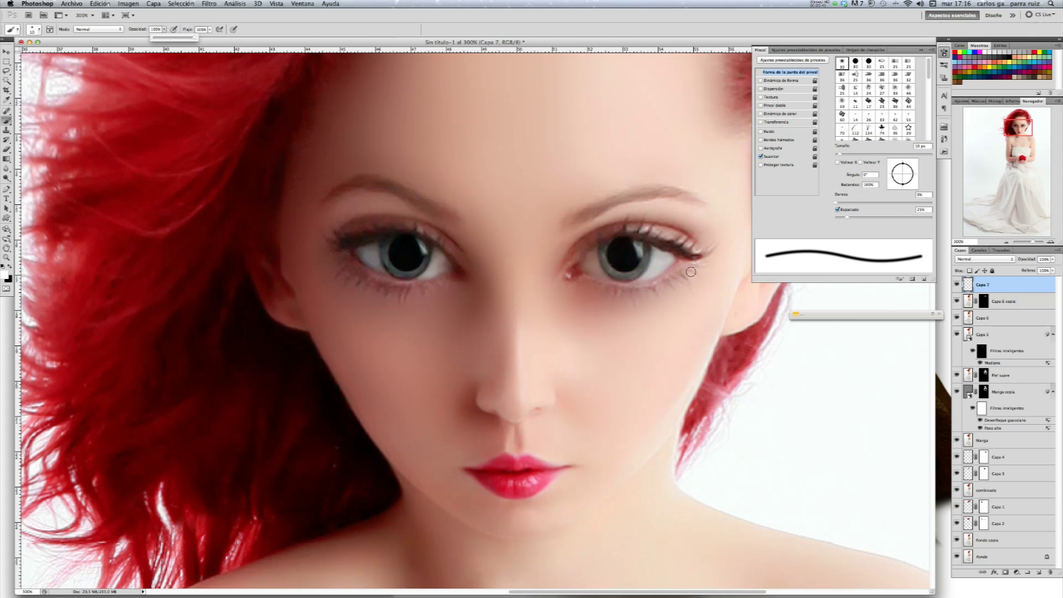
{"action": "left_click", "coordinate": [632, 265]}
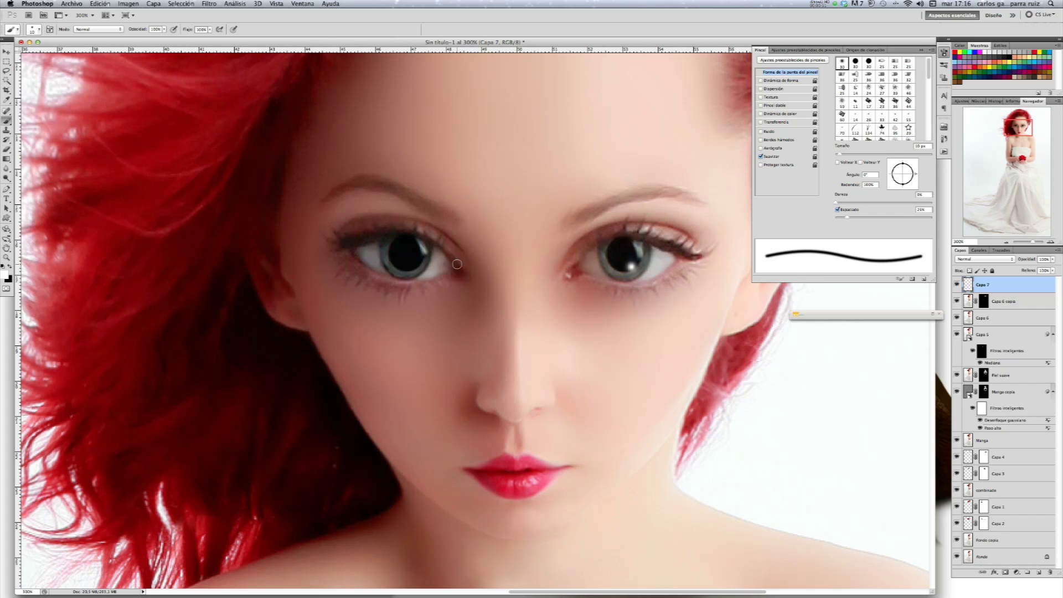
{"action": "left_click", "coordinate": [410, 266]}
Step: Add a smaller white highlight in the upper part of each pupil with a 6 px brush
{"action": "left_click_drag", "start_coordinate": [840, 156], "coordinate": [839, 155]}
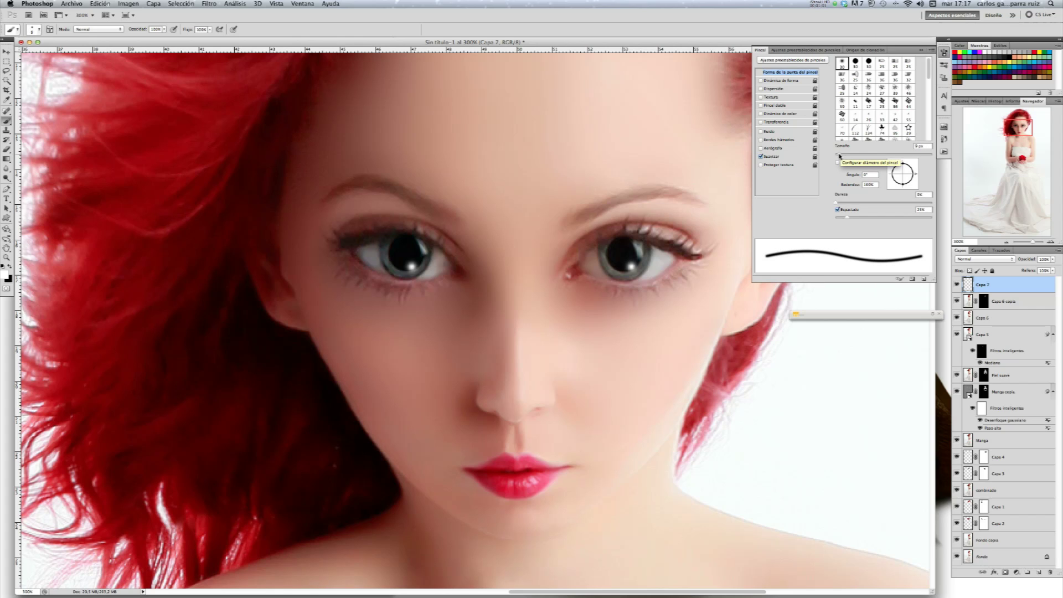
{"action": "left_click", "coordinate": [921, 146]}
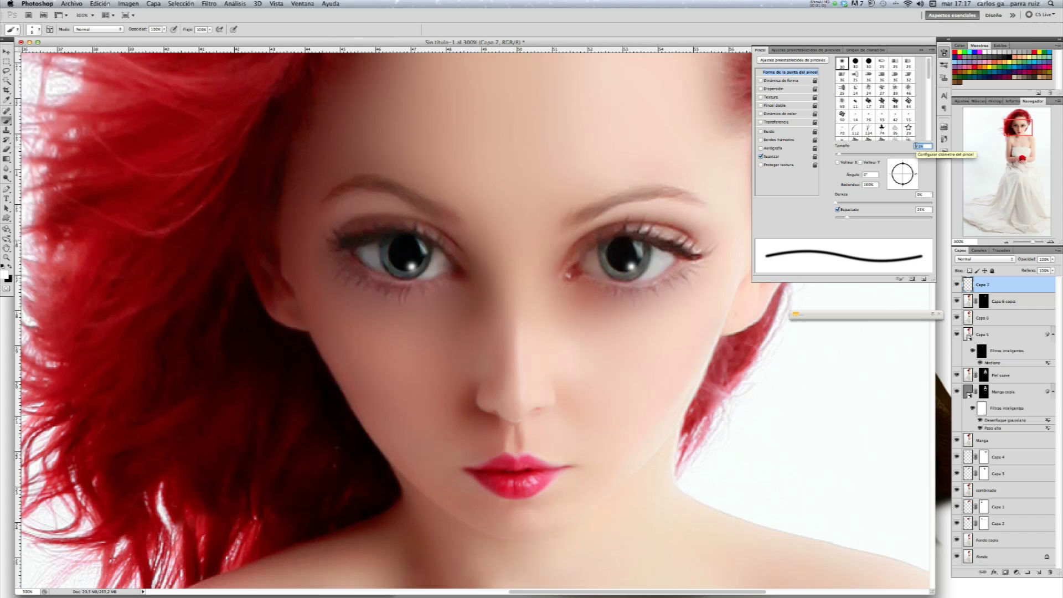
{"action": "type", "text": "6"}
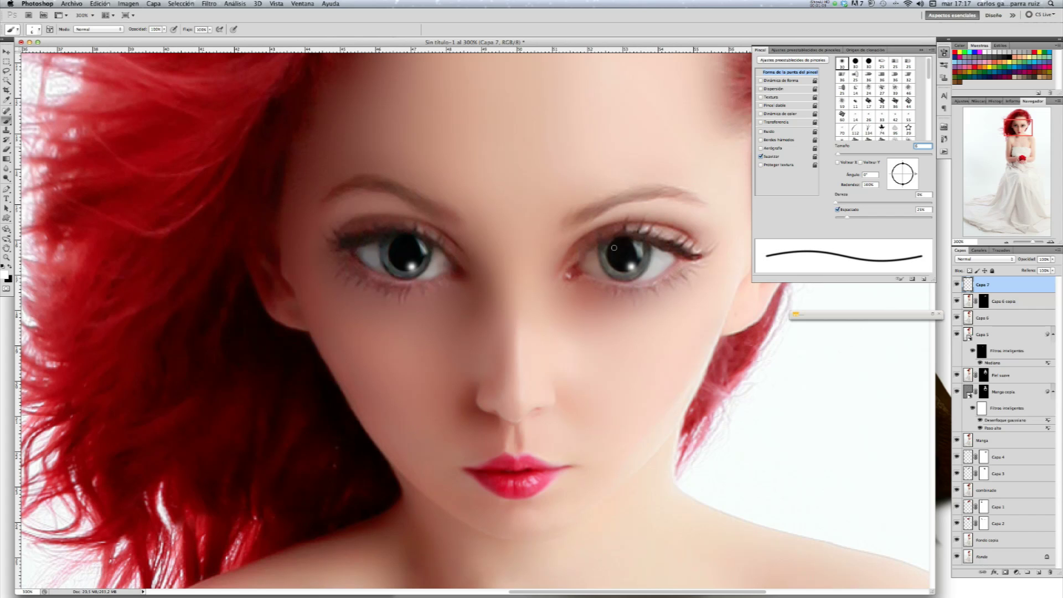
{"action": "key", "text": "Return"}
{"action": "left_click", "coordinate": [397, 244]}
Step: Lower the eye highlights layer's opacity to about 75% and toggle its visibility to check the effect
{"action": "left_click", "coordinate": [1052, 260]}
{"action": "left_click_drag", "start_coordinate": [1047, 269], "coordinate": [1046, 270]}
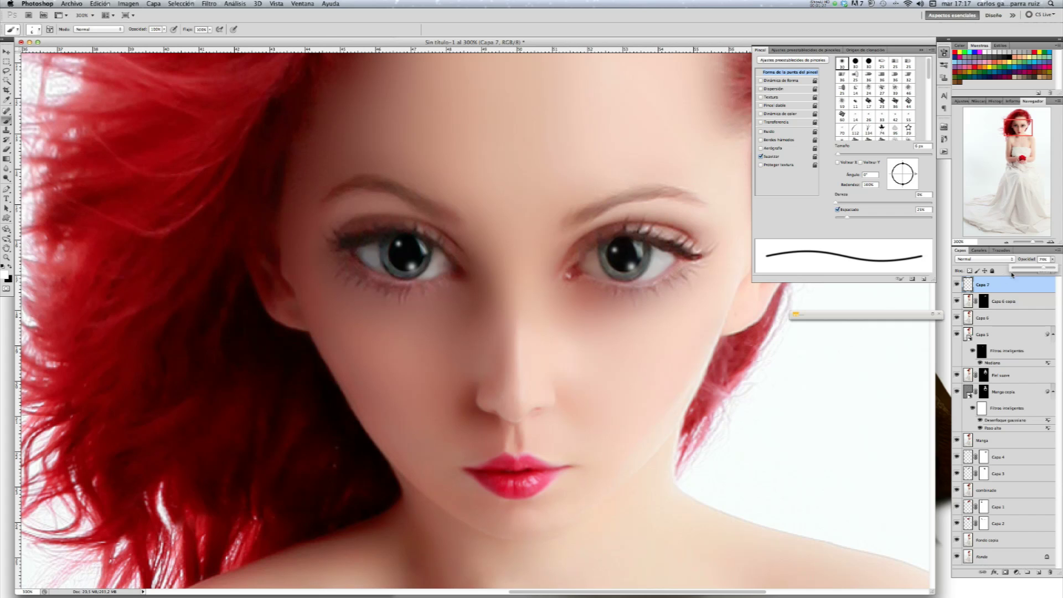
{"action": "left_click", "coordinate": [957, 284]}
{"action": "left_click", "coordinate": [957, 284]}
{"action": "left_click", "coordinate": [958, 284]}
Step: Add a Brightness/Contrast adjustment layer above the eye highlights layer
{"action": "left_click", "coordinate": [1016, 573]}
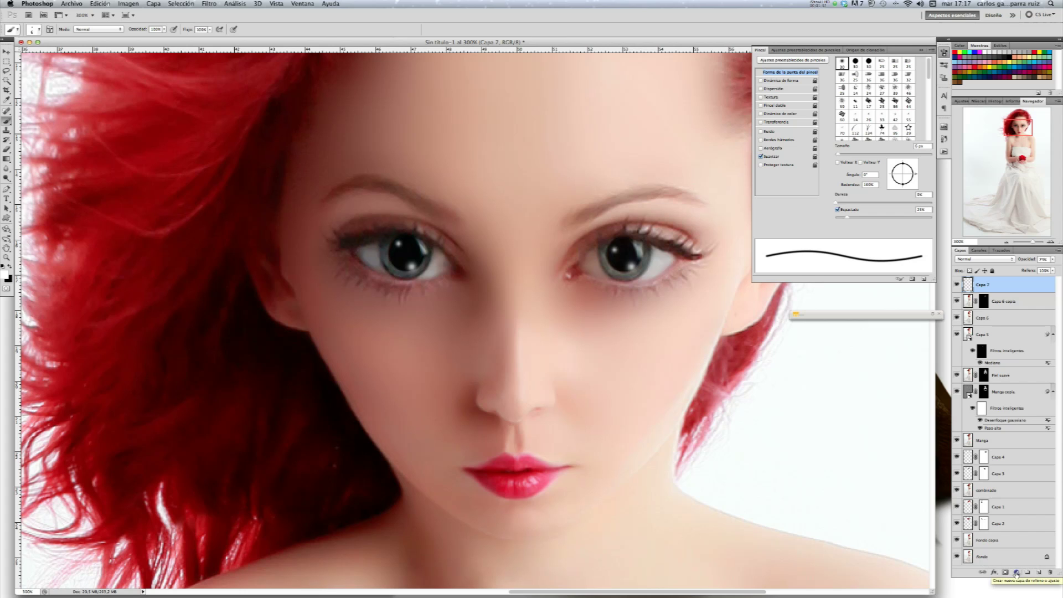
{"action": "left_click", "coordinate": [1017, 573]}
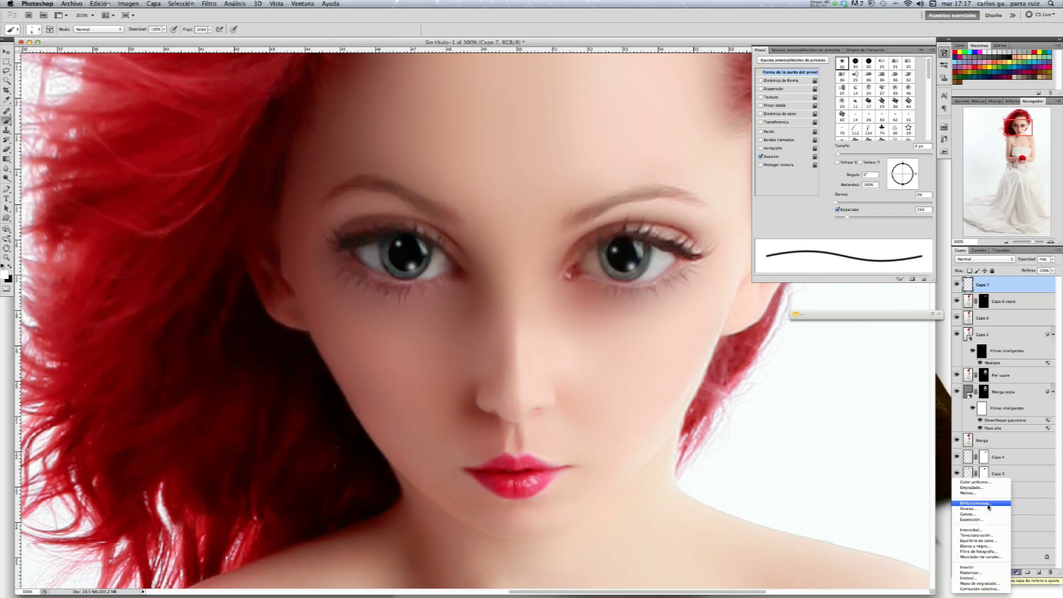
{"action": "left_click", "coordinate": [989, 504]}
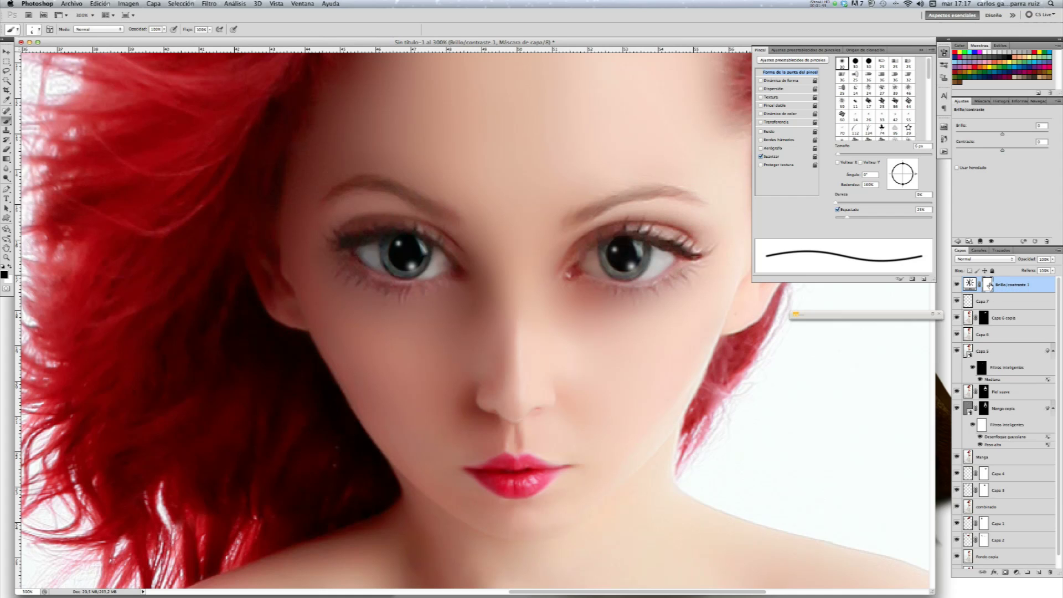
Step: Fill the Brightness/Contrast layer's mask with black and set up a soft white brush of about 38 px for it
{"action": "key", "text": "shift+F5"}
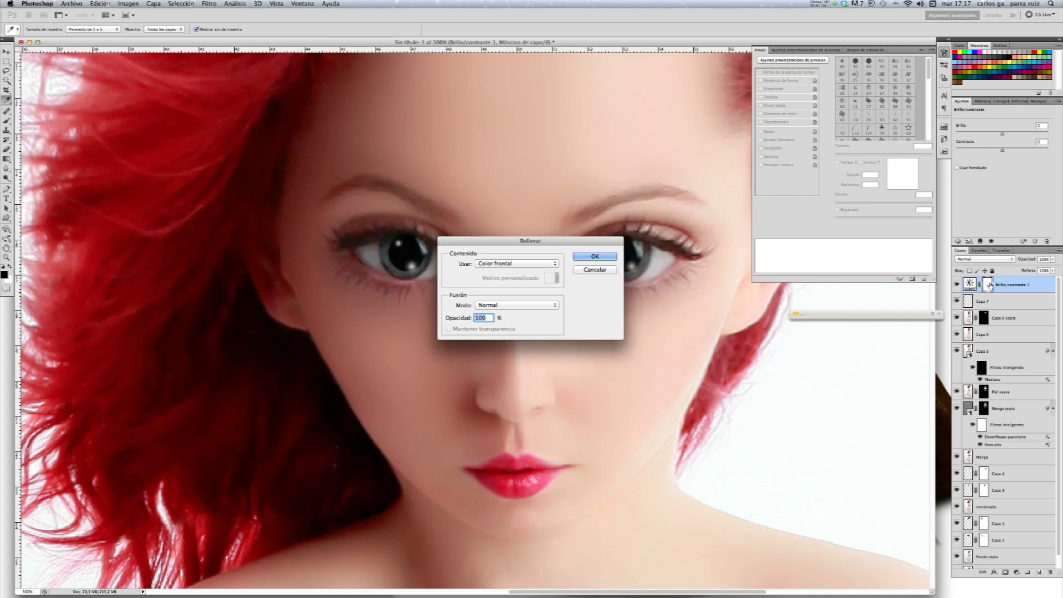
{"action": "left_click", "coordinate": [595, 256]}
{"action": "key", "text": "b"}
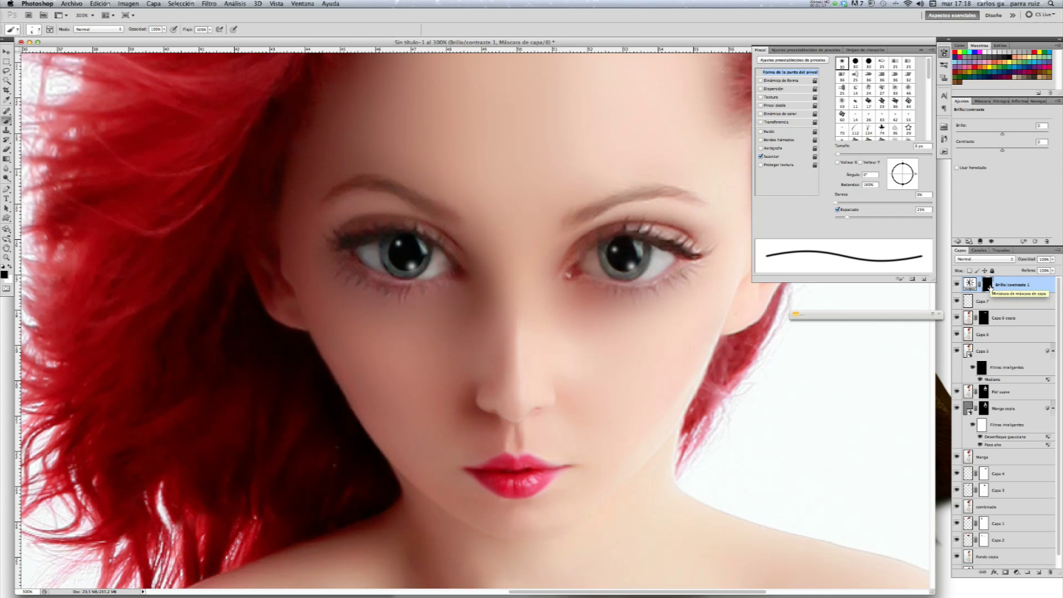
{"action": "left_click", "coordinate": [8, 267]}
{"action": "left_click", "coordinate": [859, 154]}
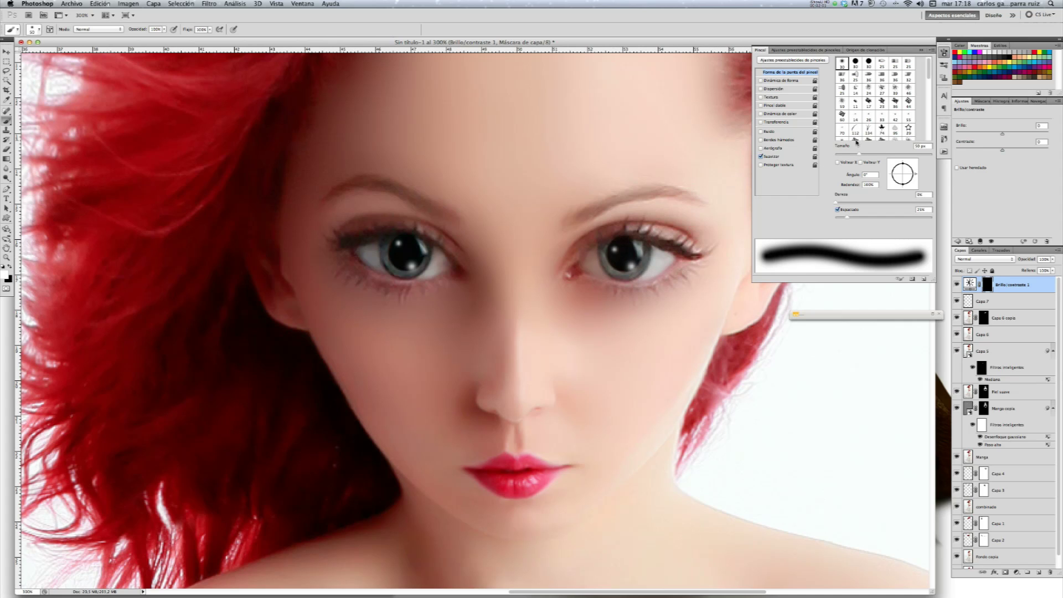
{"action": "left_click_drag", "start_coordinate": [859, 156], "coordinate": [853, 156]}
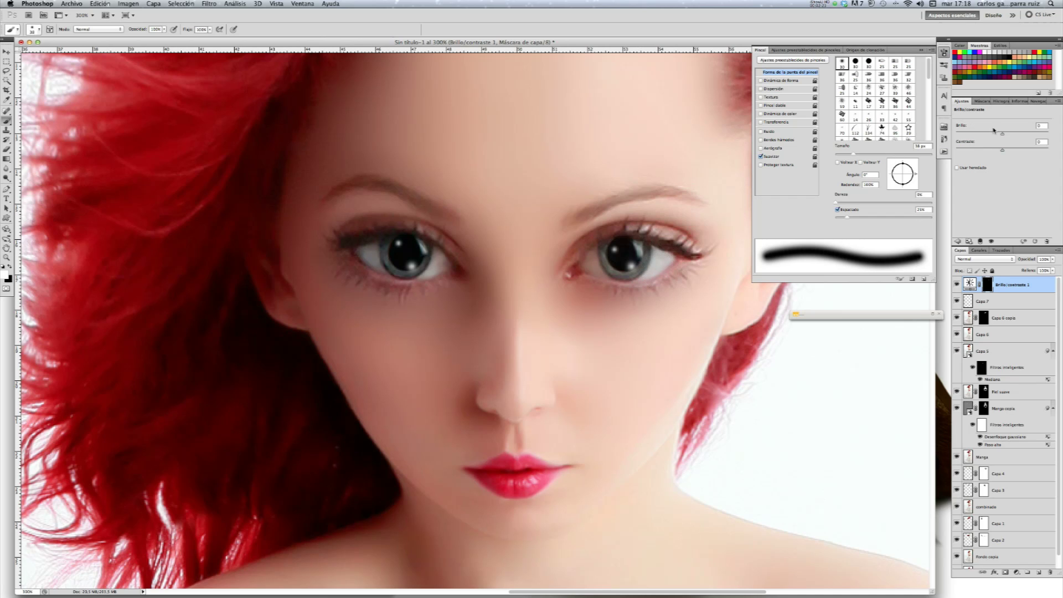
Step: Set the adjustment layer's brightness to 14 and toggle its visibility to compare the effect on the eyes
{"action": "mouse_move", "coordinate": [1002, 135]}
{"action": "left_mouse_down"}
{"action": "mouse_move", "coordinate": [1024, 135]}
{"action": "mouse_move", "coordinate": [1006, 140]}
{"action": "left_mouse_up"}
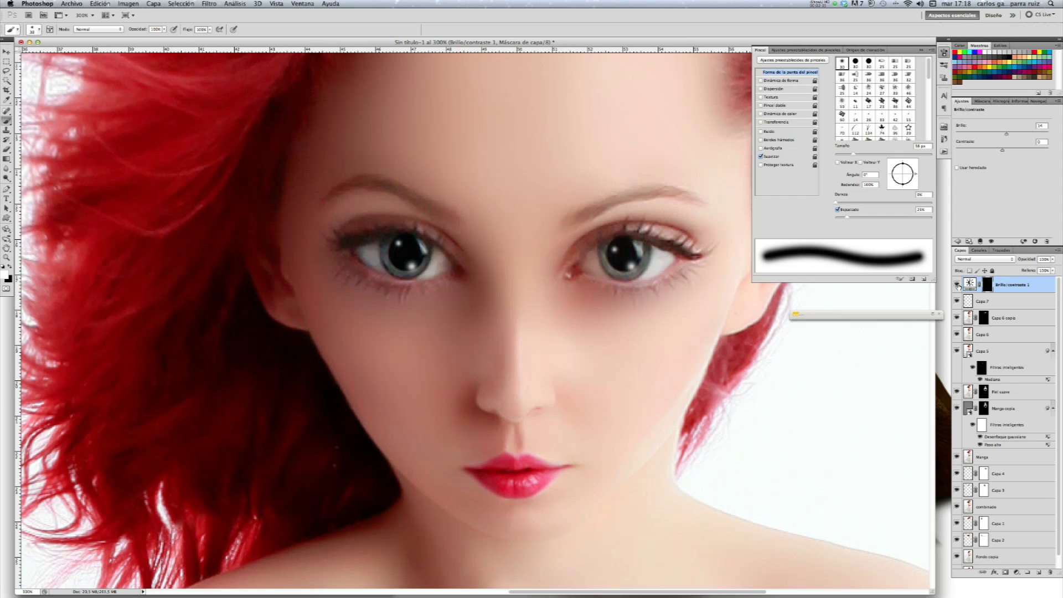
{"action": "left_click", "coordinate": [958, 285]}
{"action": "left_click", "coordinate": [957, 286]}
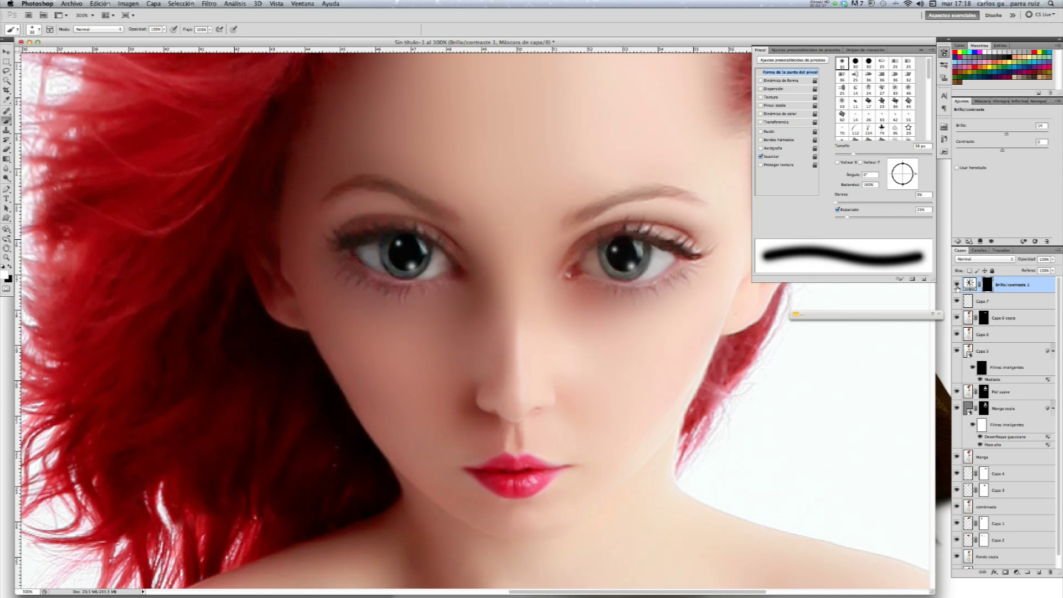
{"action": "left_click", "coordinate": [958, 285]}
{"action": "left_click", "coordinate": [957, 285]}
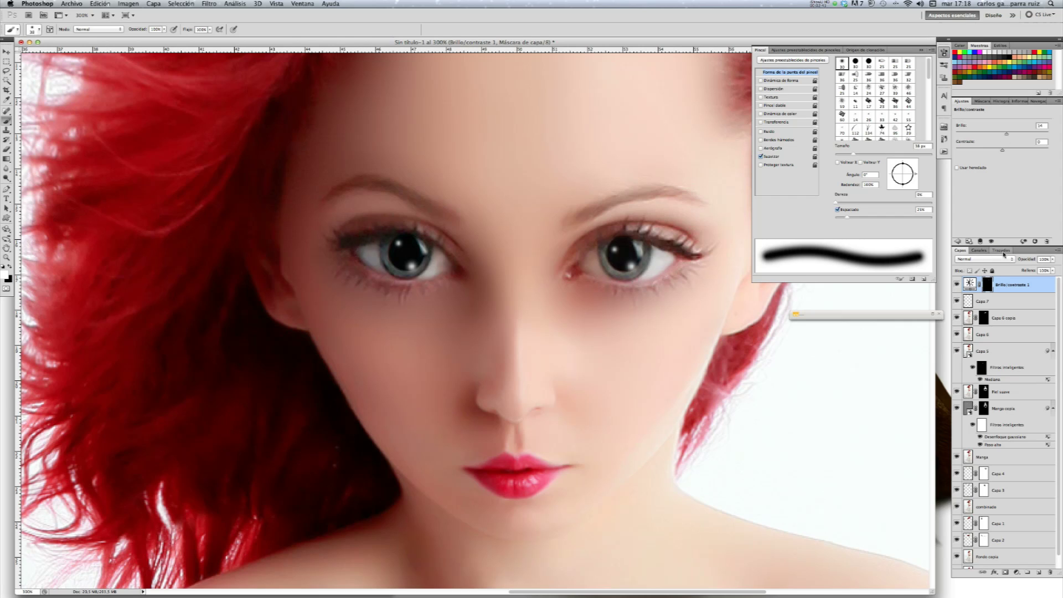
{"action": "left_click", "coordinate": [957, 284]}
{"action": "left_click", "coordinate": [957, 284]}
Step: Paint both irises in Quick Mask mode with a soft 12 px brush and convert the mask into a selection
{"action": "left_click", "coordinate": [7, 289]}
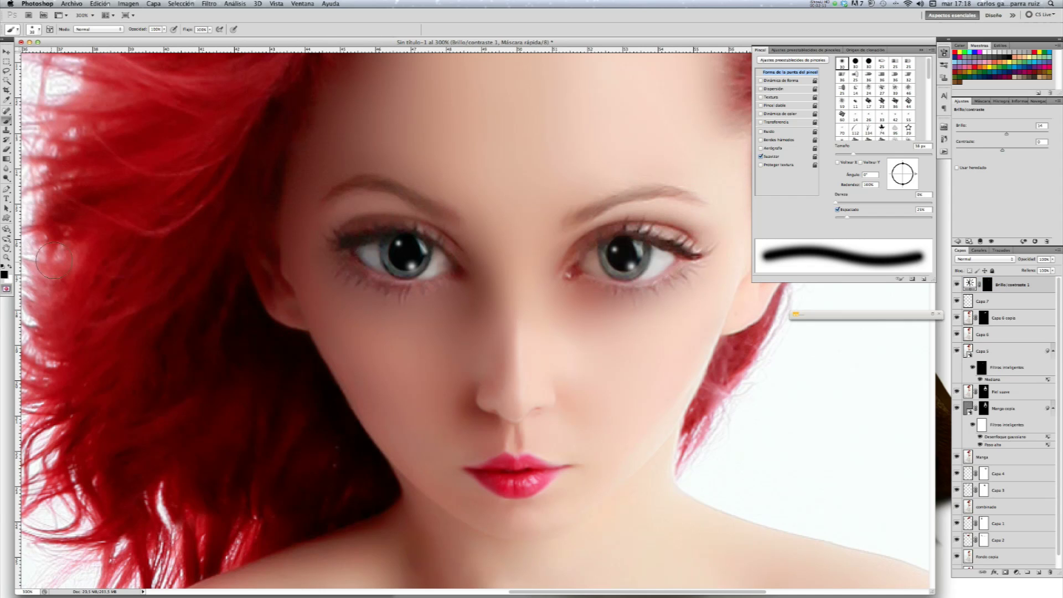
{"action": "left_click_drag", "start_coordinate": [846, 155], "coordinate": [841, 155]}
{"action": "left_click_drag", "start_coordinate": [752, 187], "coordinate": [658, 267]}
{"action": "left_click_drag", "start_coordinate": [836, 154], "coordinate": [844, 154]}
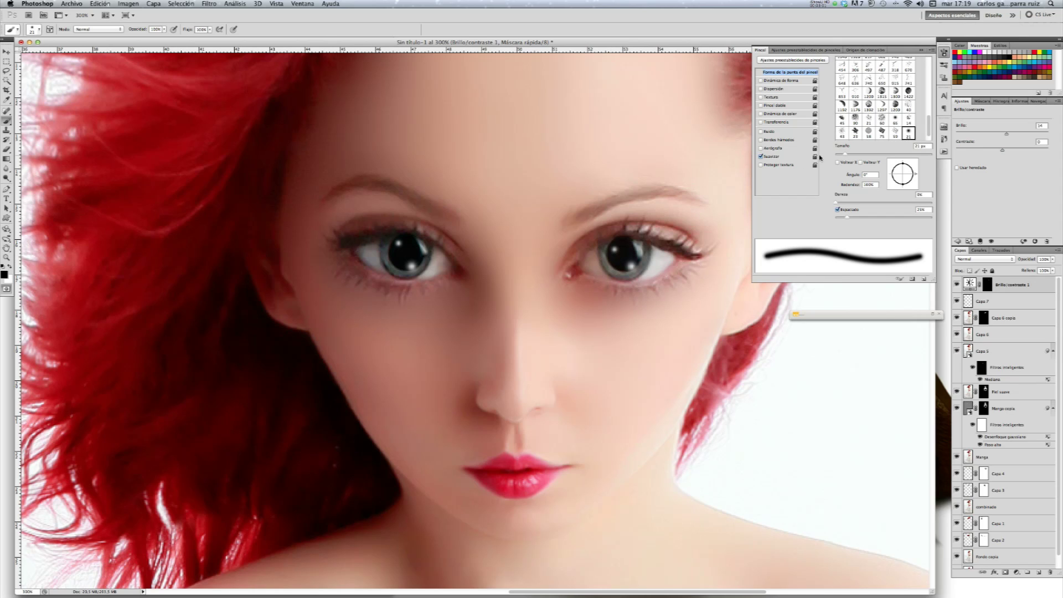
{"action": "left_click_drag", "start_coordinate": [845, 155], "coordinate": [845, 156]}
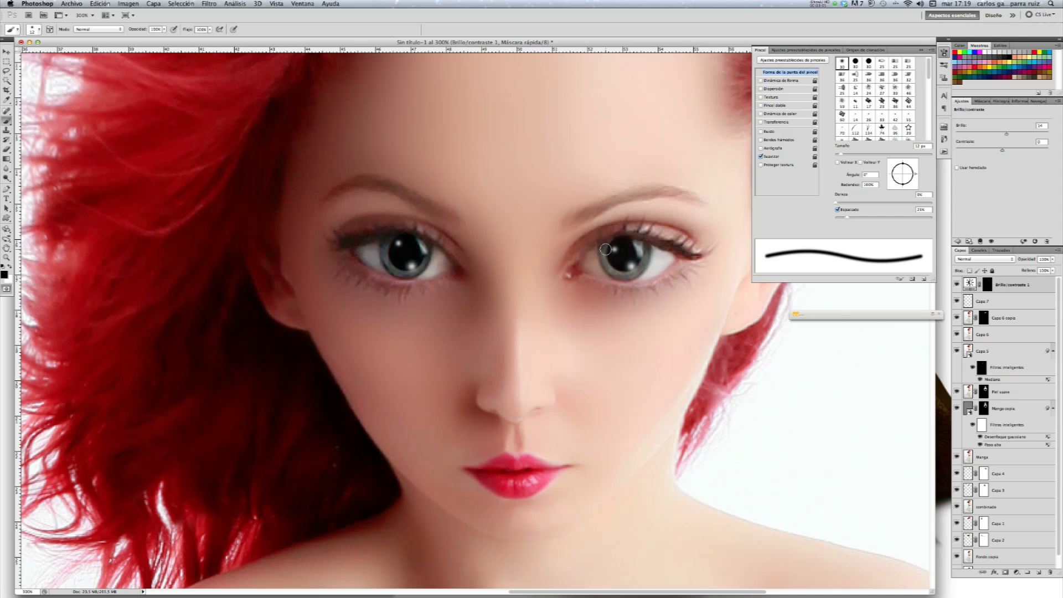
{"action": "mouse_move", "coordinate": [605, 243]}
{"action": "left_mouse_down"}
{"action": "mouse_move", "coordinate": [607, 263]}
{"action": "mouse_move", "coordinate": [627, 273]}
{"action": "mouse_move", "coordinate": [644, 258]}
{"action": "mouse_move", "coordinate": [641, 240]}
{"action": "left_mouse_up"}
{"action": "mouse_move", "coordinate": [388, 244]}
{"action": "left_mouse_down"}
{"action": "mouse_move", "coordinate": [385, 258]}
{"action": "mouse_move", "coordinate": [405, 274]}
{"action": "mouse_move", "coordinate": [424, 260]}
{"action": "mouse_move", "coordinate": [424, 244]}
{"action": "left_mouse_up"}
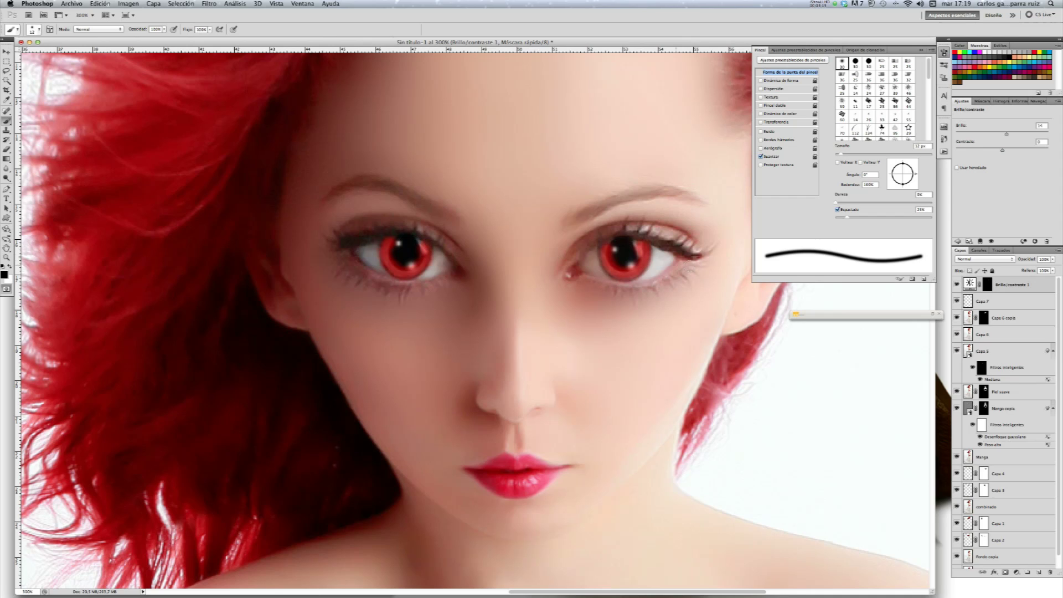
{"action": "left_click", "coordinate": [8, 288]}
{"action": "left_click", "coordinate": [7, 287]}
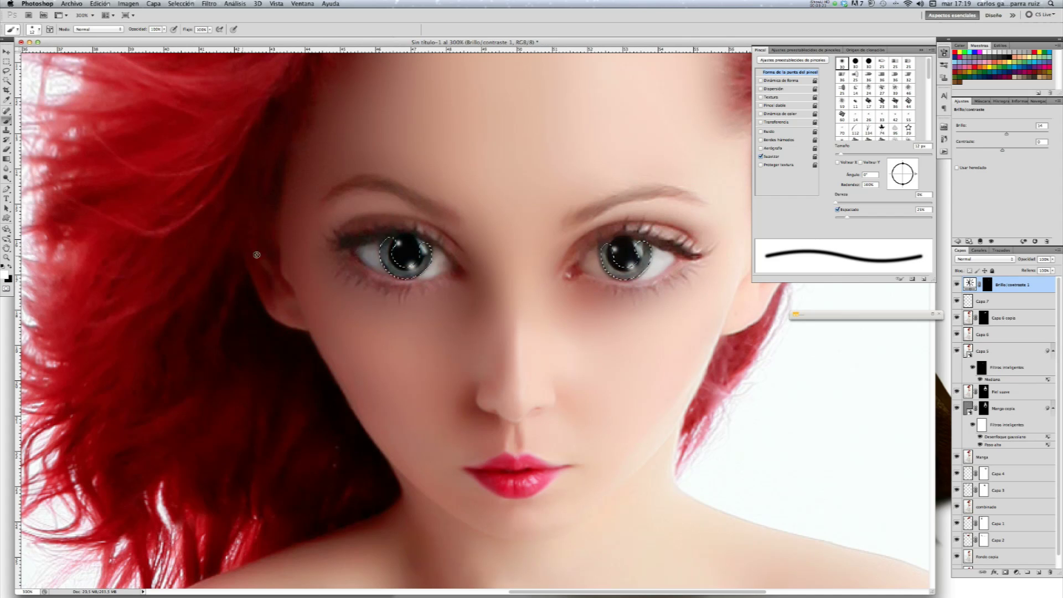
Step: Add a Levels adjustment layer from the iris selection and set its blend mode to Linear Dodge (Add)
{"action": "left_click", "coordinate": [1016, 572]}
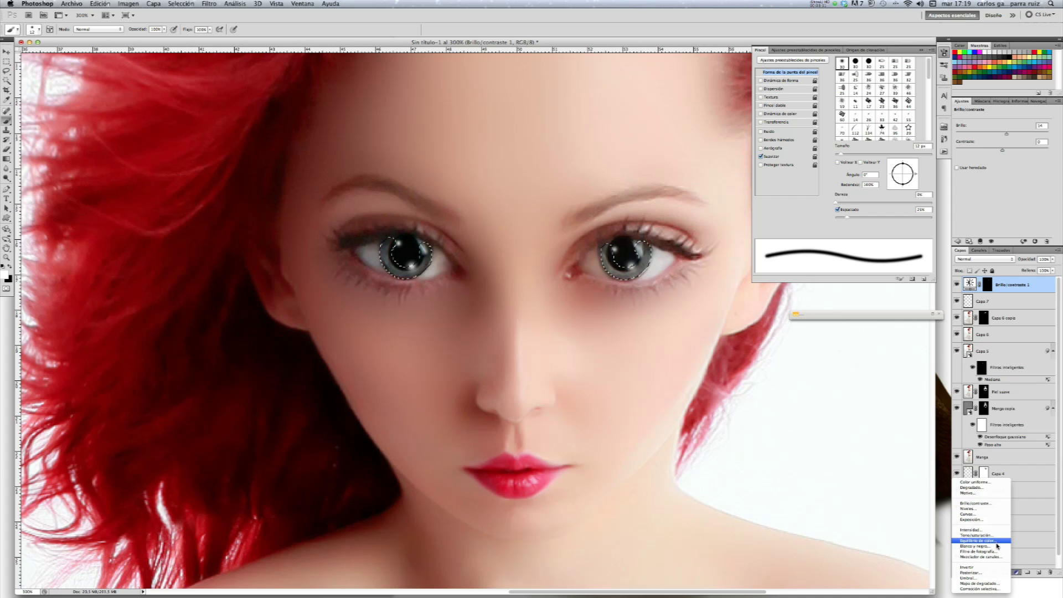
{"action": "left_click", "coordinate": [989, 509]}
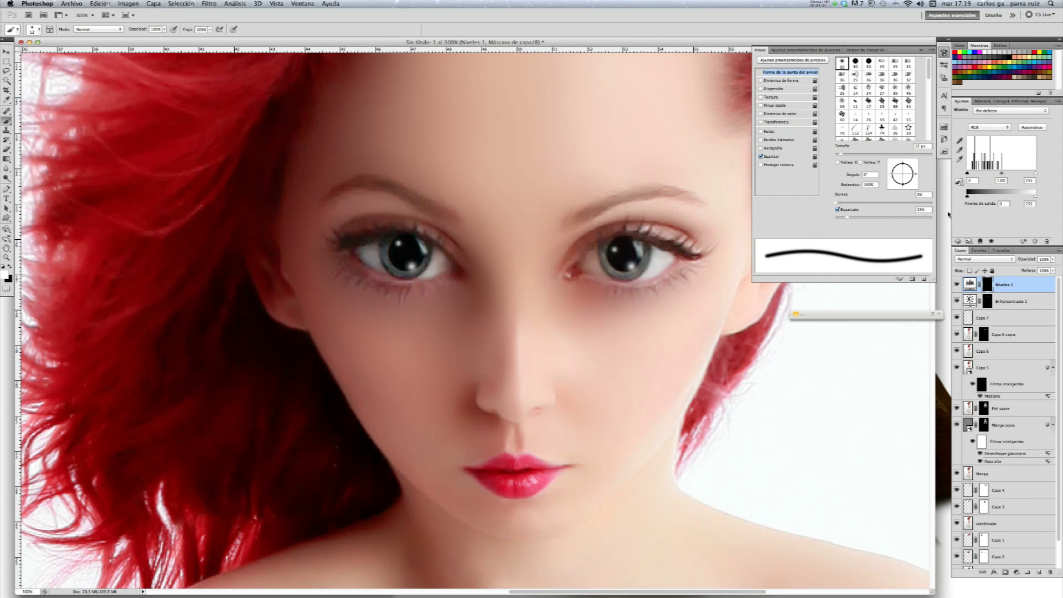
{"action": "left_click", "coordinate": [989, 260]}
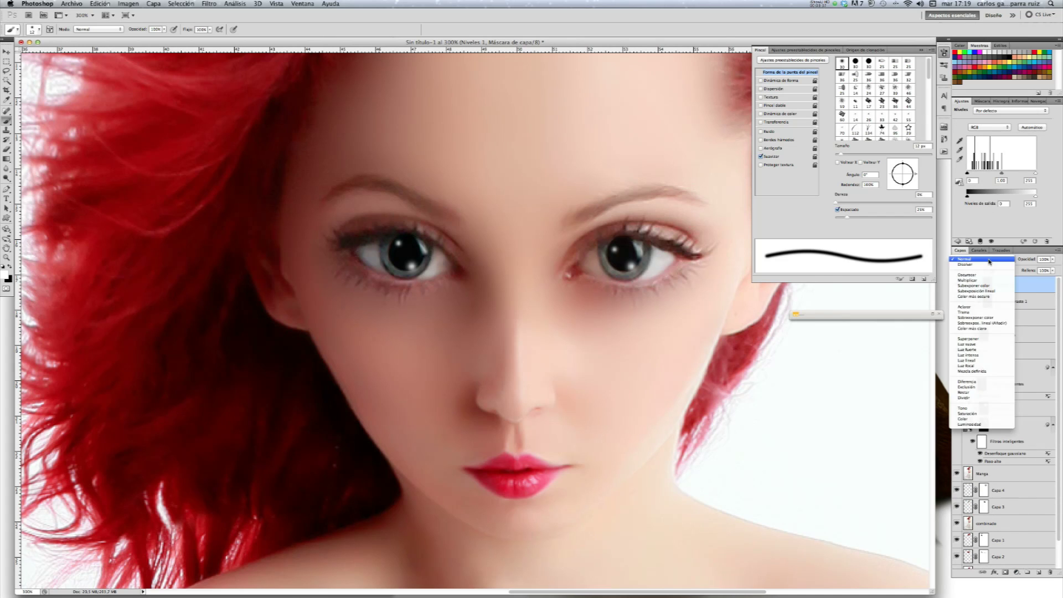
{"action": "left_click", "coordinate": [999, 326]}
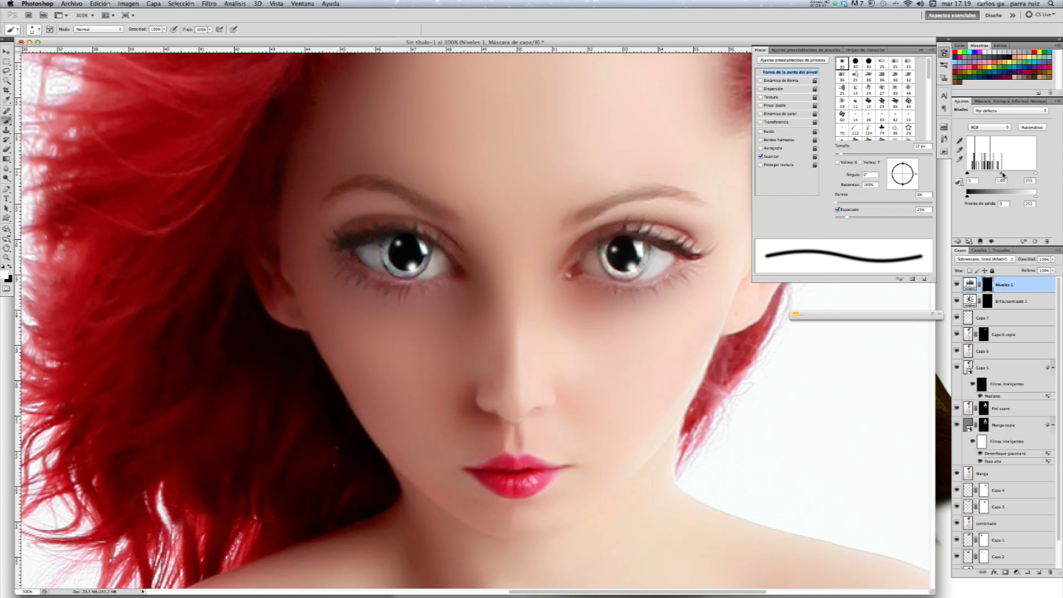
Step: Set the iris Levels midtone to about 0.29 and toggle the layer's visibility to judge the brightening
{"action": "left_click_drag", "start_coordinate": [1002, 174], "coordinate": [1025, 174]}
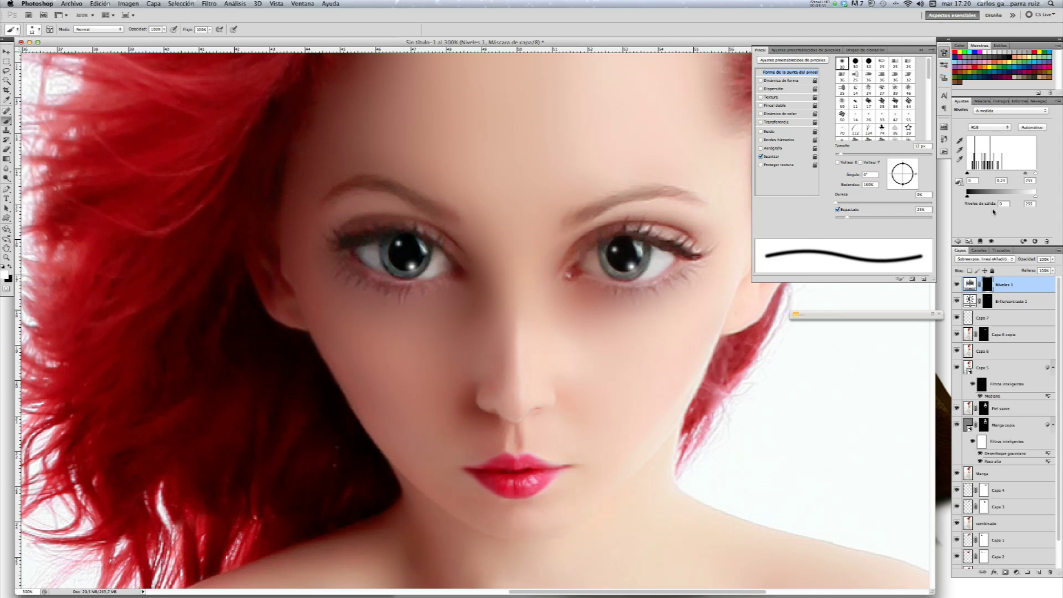
{"action": "left_click", "coordinate": [956, 284]}
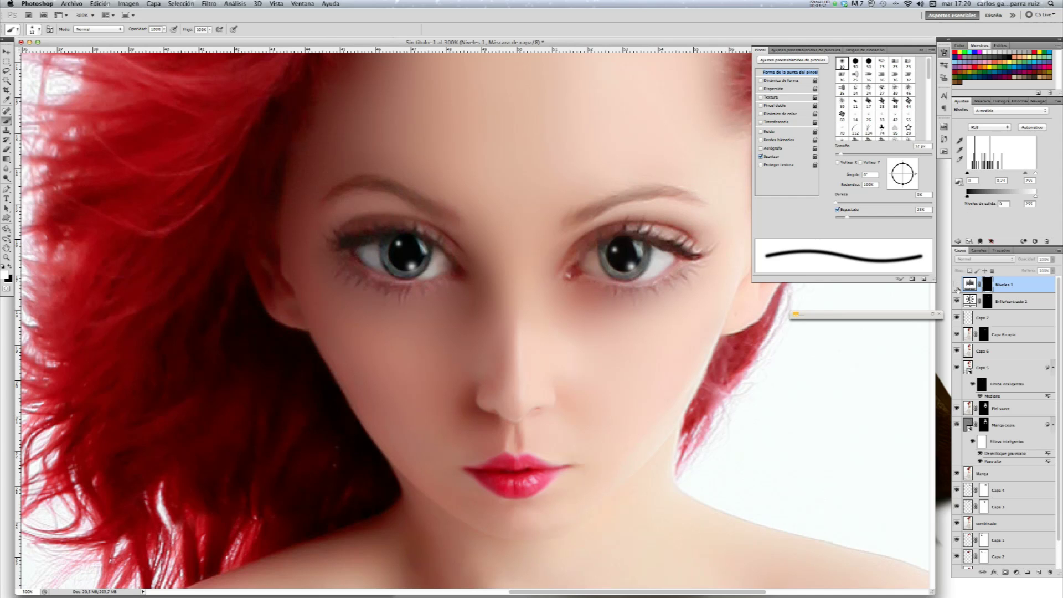
{"action": "left_click", "coordinate": [956, 285]}
{"action": "left_click", "coordinate": [956, 284]}
{"action": "left_click", "coordinate": [956, 284]}
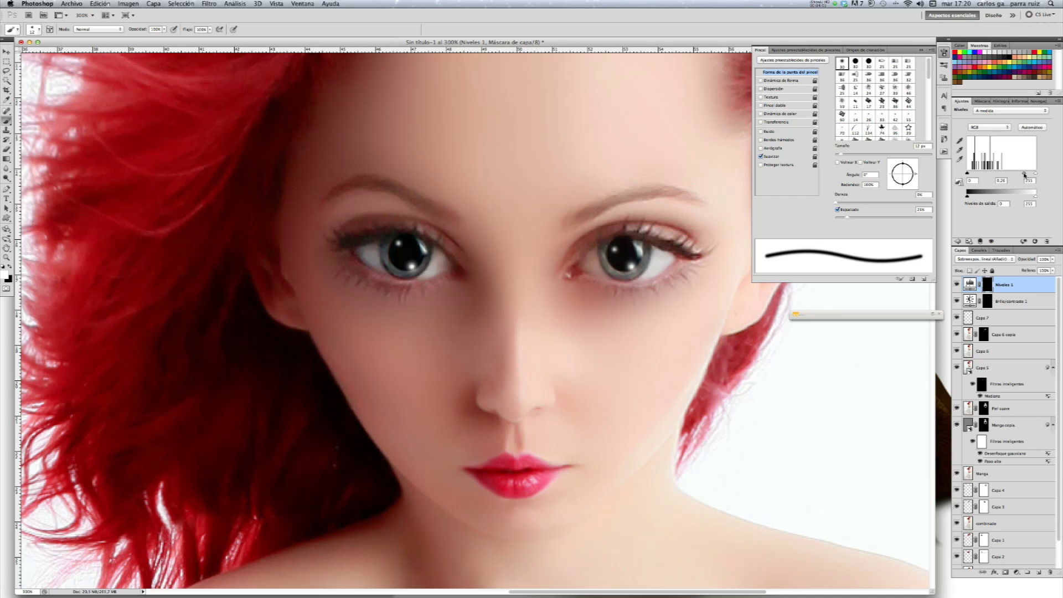
{"action": "left_click_drag", "start_coordinate": [1023, 176], "coordinate": [1021, 176]}
{"action": "left_click", "coordinate": [957, 284]}
{"action": "left_click", "coordinate": [957, 284]}
Step: Compare the eyes with and without the Levels layer at 100% view
{"action": "left_click", "coordinate": [1033, 102]}
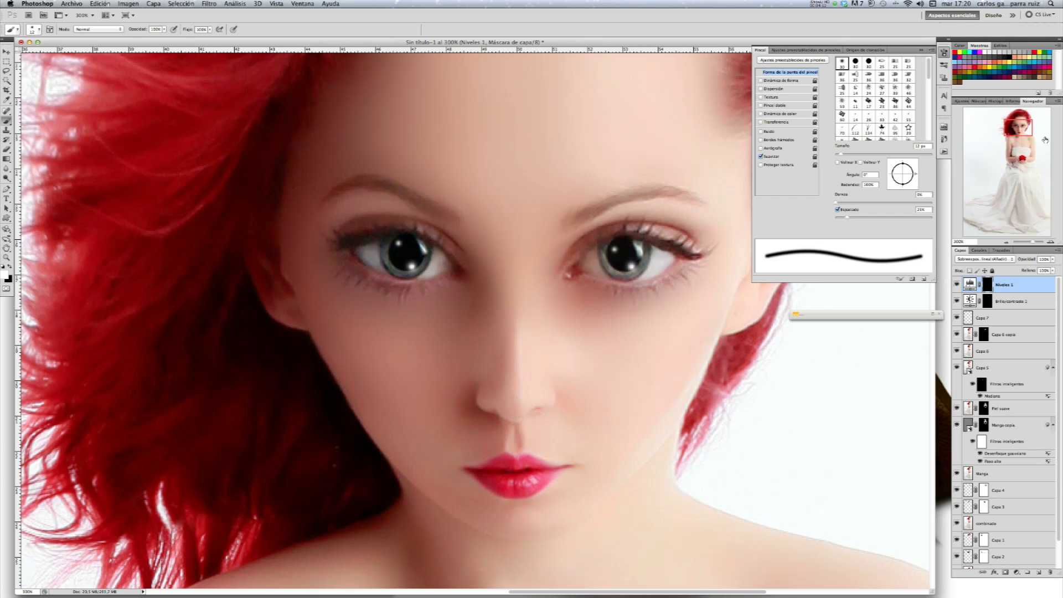
{"action": "left_click", "coordinate": [1006, 242]}
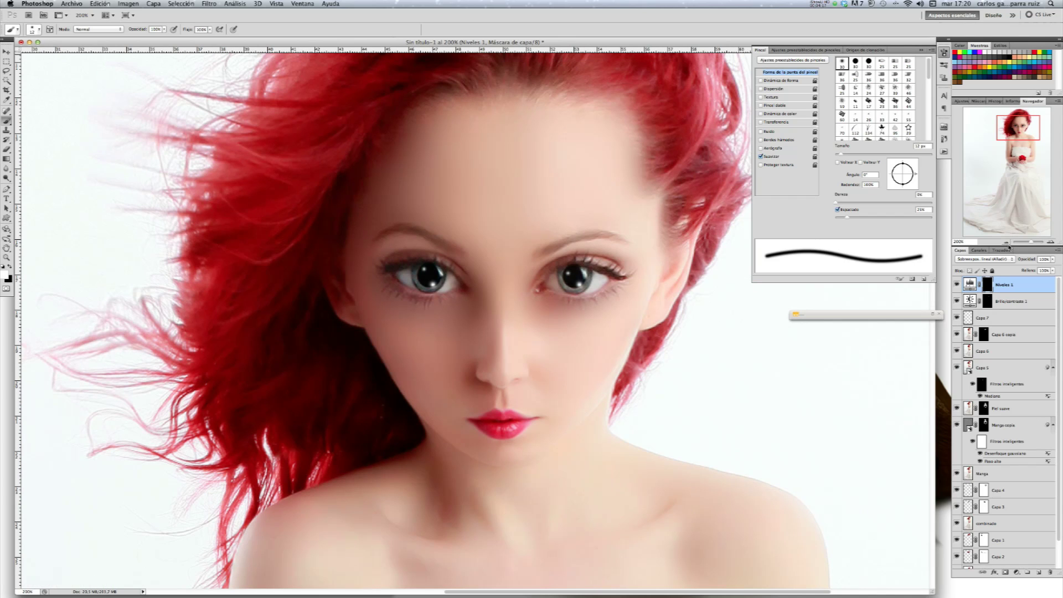
{"action": "left_click", "coordinate": [1007, 243]}
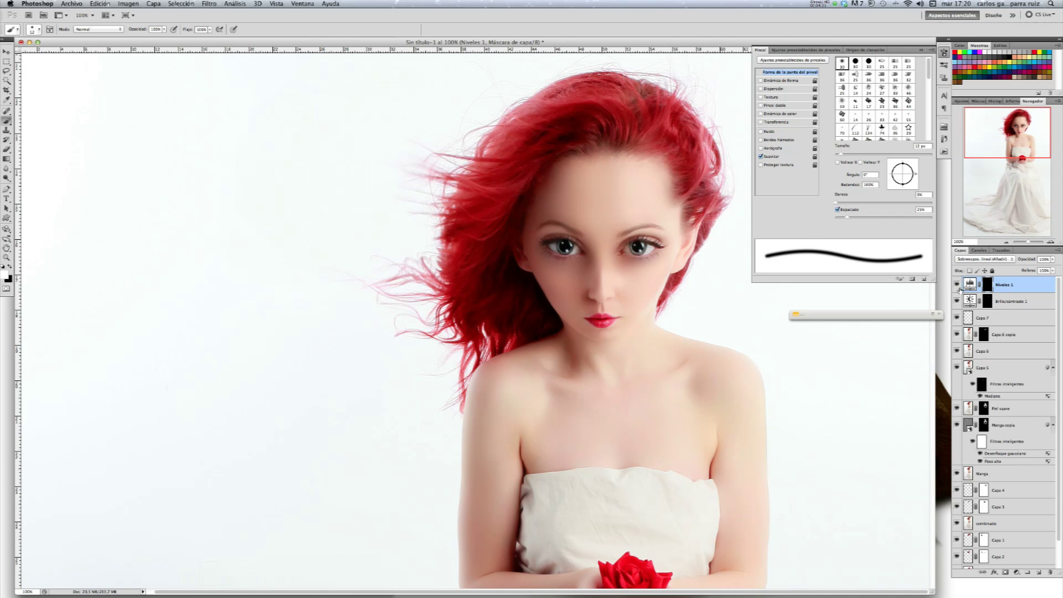
{"action": "mouse_move", "coordinate": [959, 285]}
{"action": "left_mouse_down"}
{"action": "mouse_move", "coordinate": [959, 318]}
{"action": "mouse_move", "coordinate": [957, 285]}
{"action": "left_mouse_up"}
Step: Lower the opacity of the eye highlights layer, Capa 7, to about 60% and toggle layer visibility to check the eyes
{"action": "left_click", "coordinate": [1007, 320]}
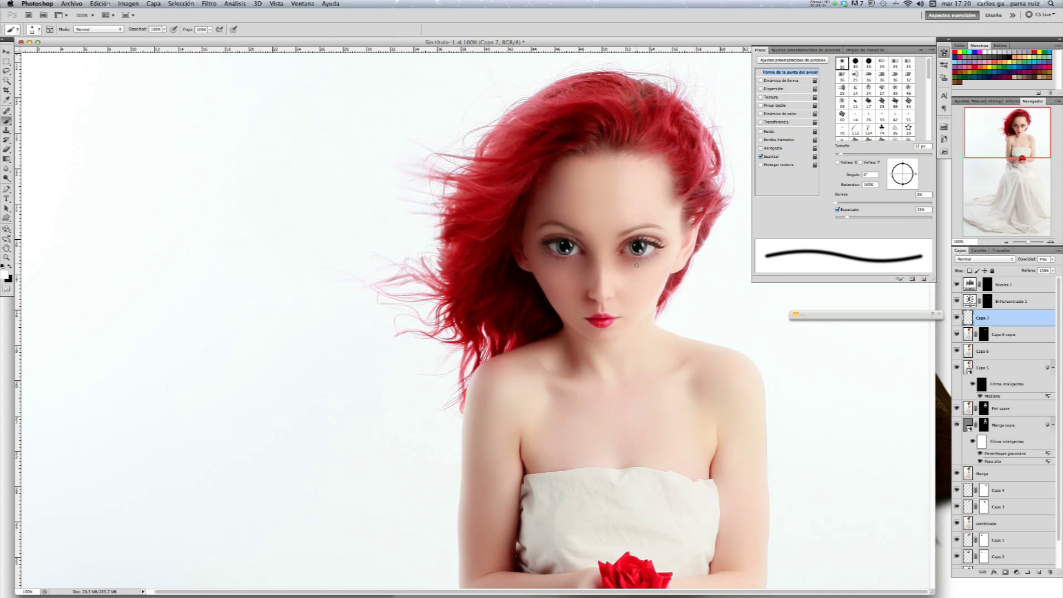
{"action": "left_click", "coordinate": [1052, 259]}
{"action": "mouse_move", "coordinate": [1044, 270]}
{"action": "left_mouse_down"}
{"action": "mouse_move", "coordinate": [1027, 272]}
{"action": "mouse_move", "coordinate": [1038, 270]}
{"action": "left_mouse_up"}
{"action": "left_click", "coordinate": [956, 318]}
{"action": "left_click", "coordinate": [956, 318]}
{"action": "mouse_move", "coordinate": [957, 285]}
{"action": "left_mouse_down"}
{"action": "mouse_move", "coordinate": [958, 317]}
{"action": "mouse_move", "coordinate": [959, 291]}
{"action": "left_mouse_up"}
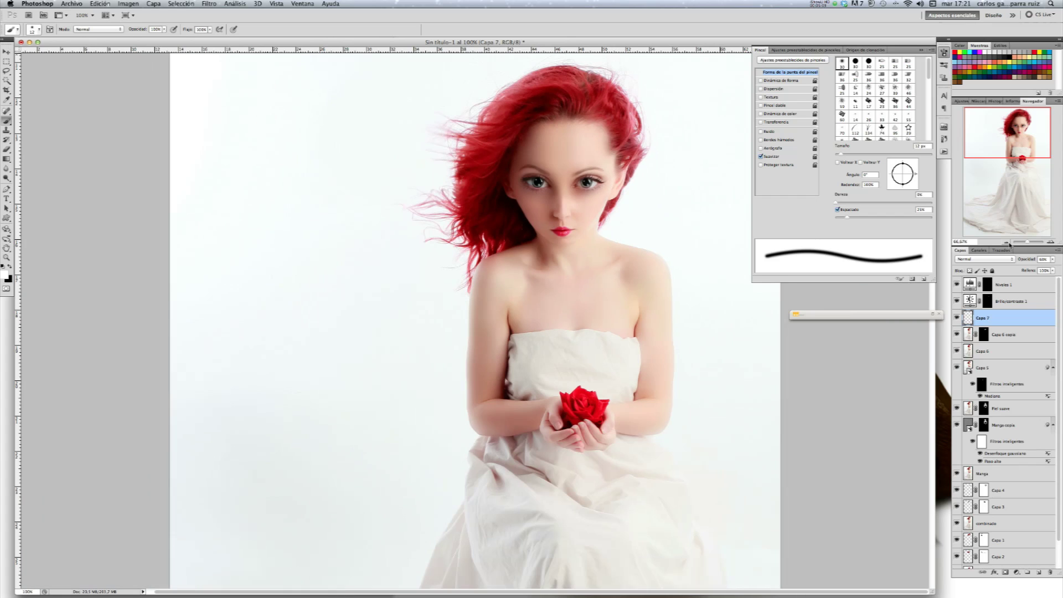
Step: Stamp all visible layers into a new merged layer at the top of the stack
{"action": "left_click", "coordinate": [1007, 243]}
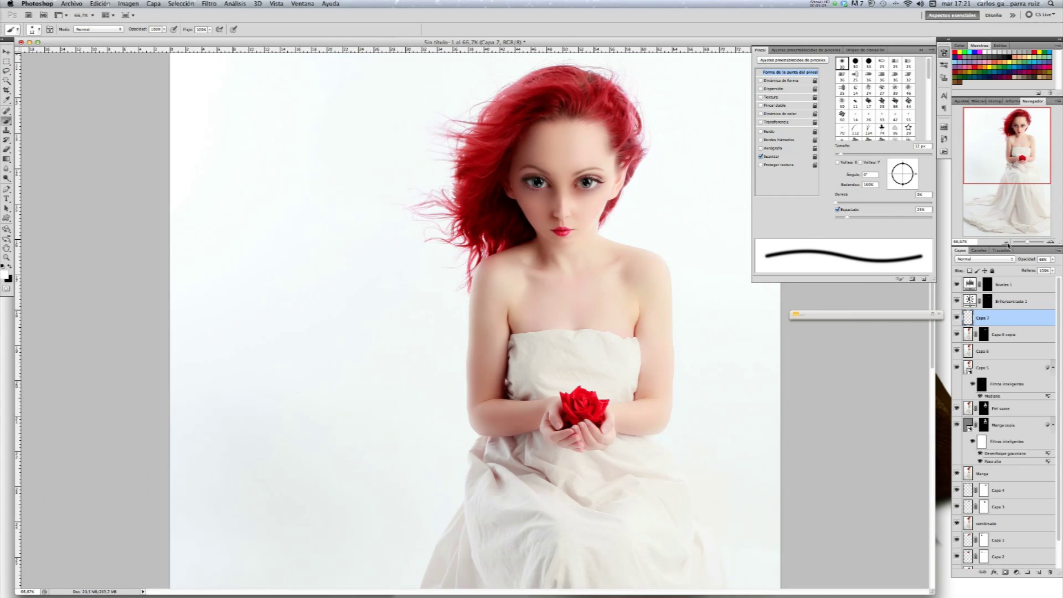
{"action": "left_click", "coordinate": [943, 286]}
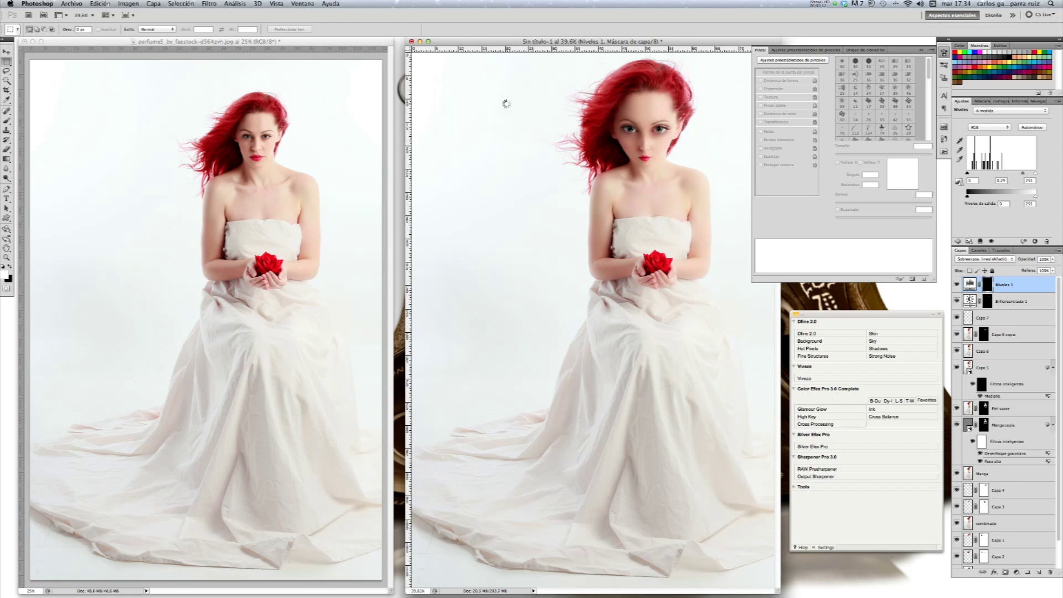
{"action": "key", "text": "super+alt+shift+e"}
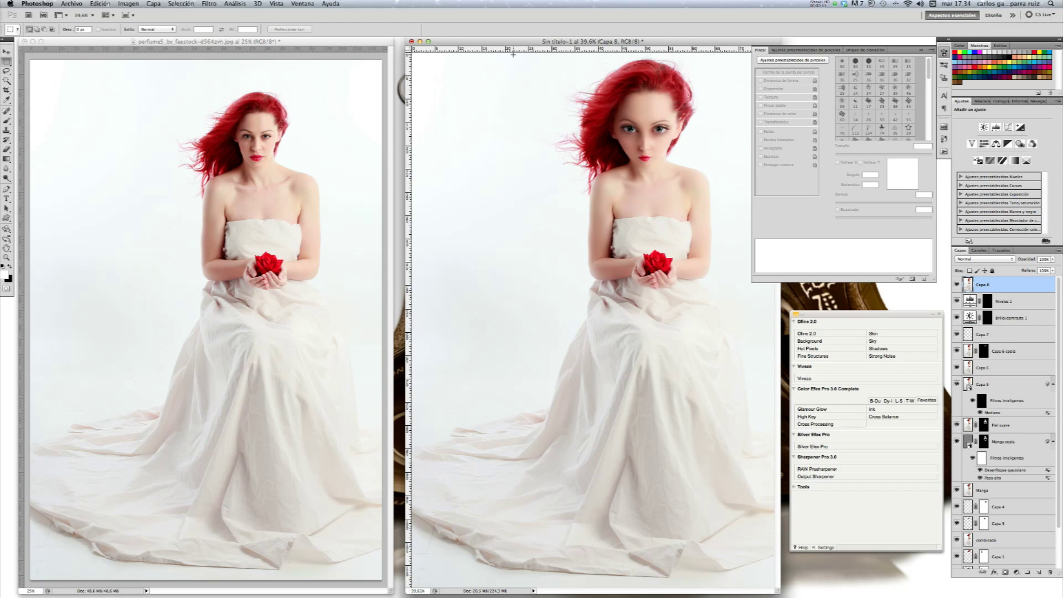
Step: Select the head and upper torso with a rectangular marquee, open Liquify and nudge the nose upward
{"action": "left_click_drag", "start_coordinate": [512, 55], "coordinate": [768, 237]}
{"action": "left_click", "coordinate": [209, 3]}
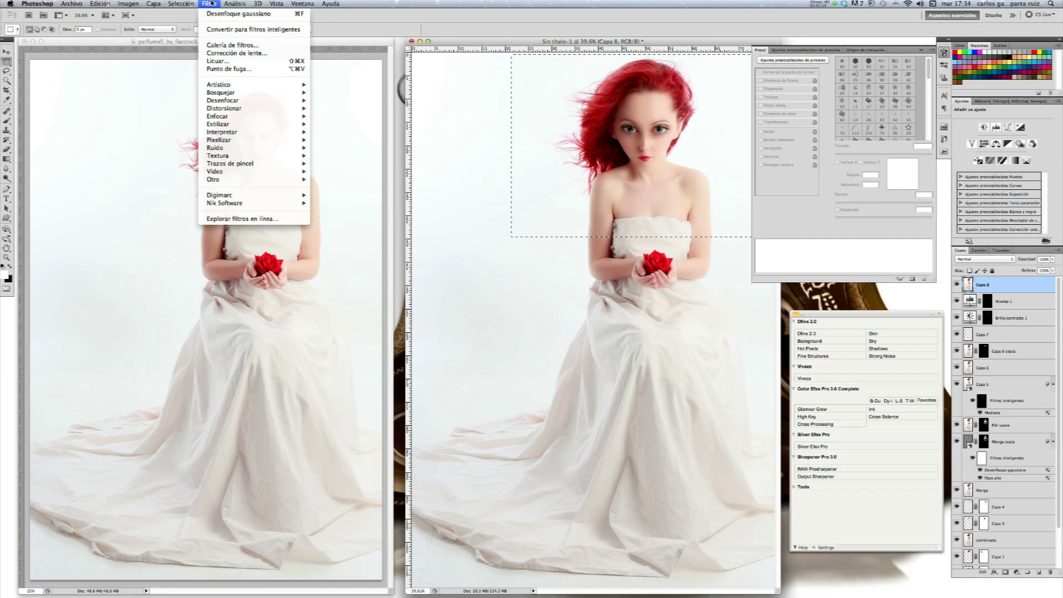
{"action": "left_click", "coordinate": [226, 60]}
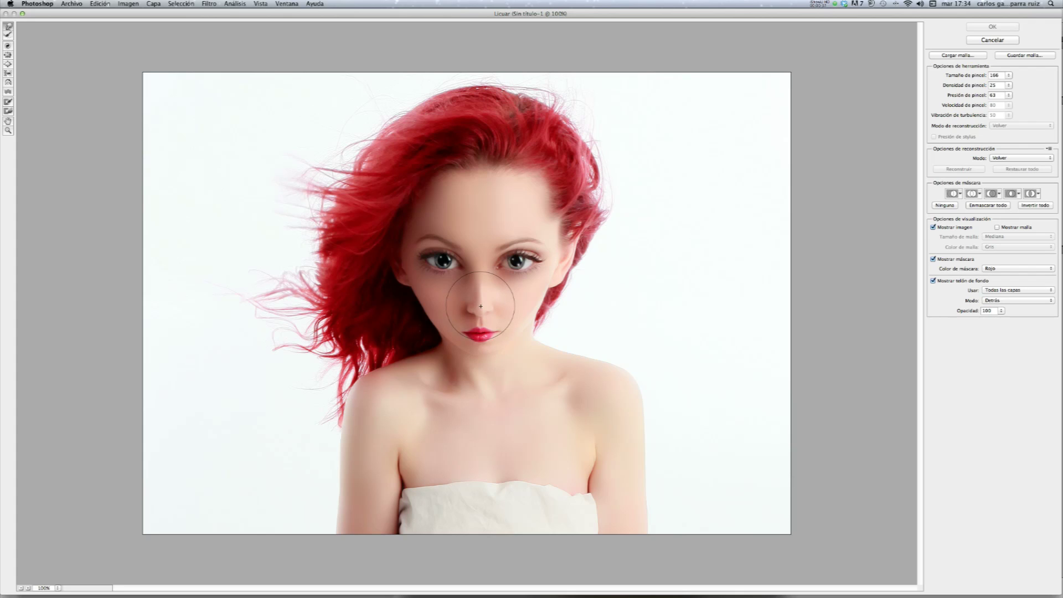
{"action": "left_click_drag", "start_coordinate": [480, 307], "coordinate": [481, 286]}
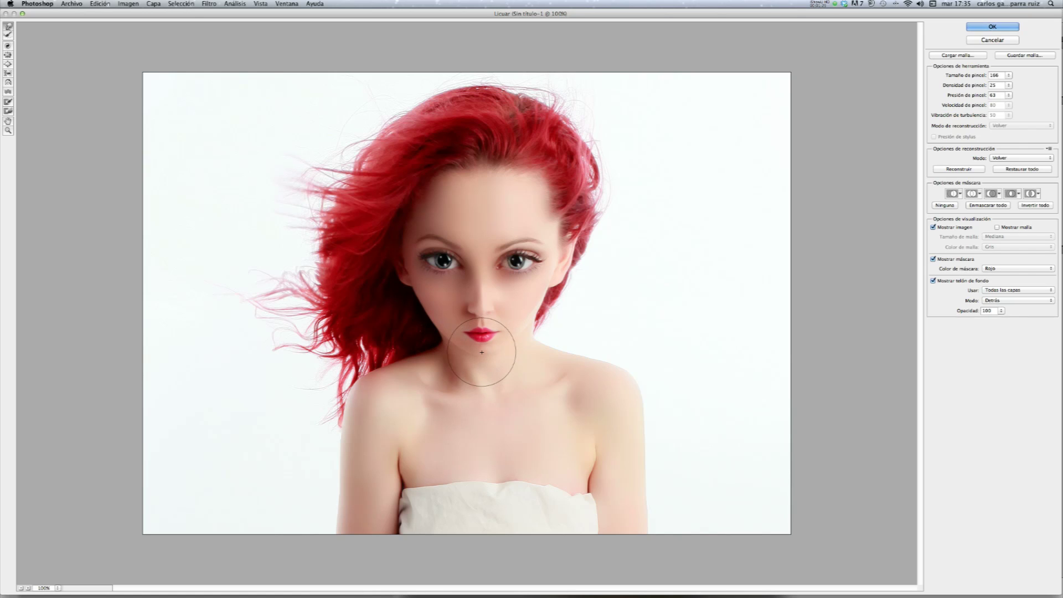
Step: Reduce the Liquify brush size to 91, retouch the area above the eyebrow and apply the filter
{"action": "left_click", "coordinate": [1010, 76]}
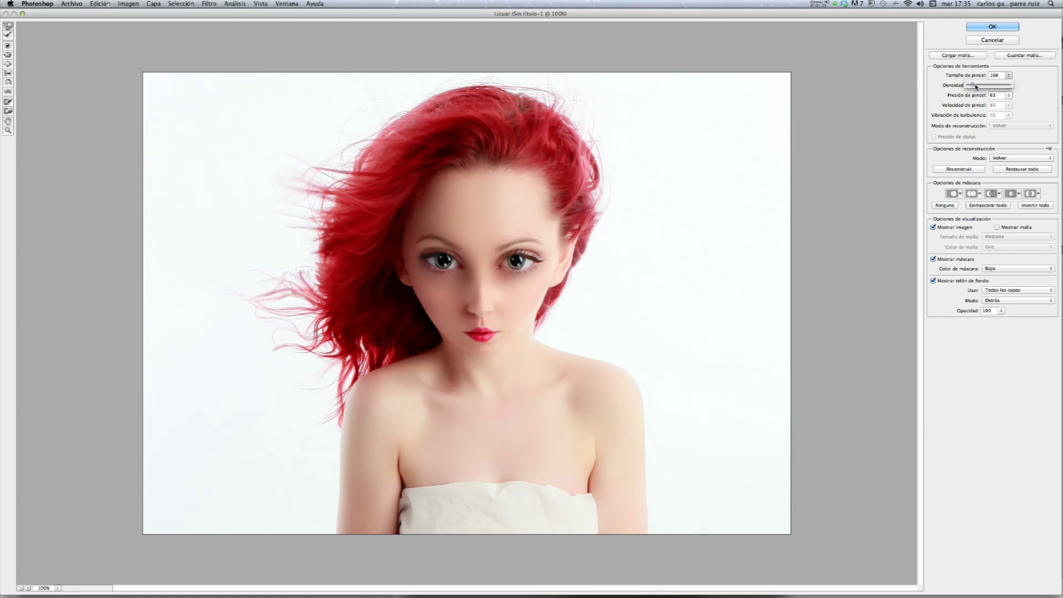
{"action": "left_click_drag", "start_coordinate": [976, 86], "coordinate": [968, 85]}
{"action": "left_click", "coordinate": [438, 223]}
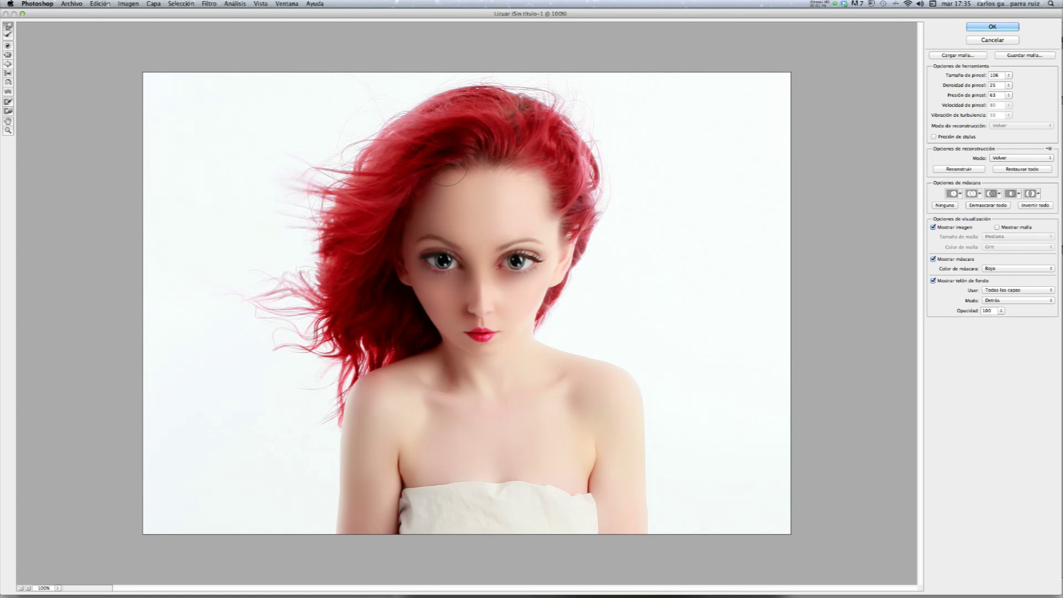
{"action": "left_click", "coordinate": [1008, 85]}
{"action": "left_click_drag", "start_coordinate": [971, 87], "coordinate": [967, 87]}
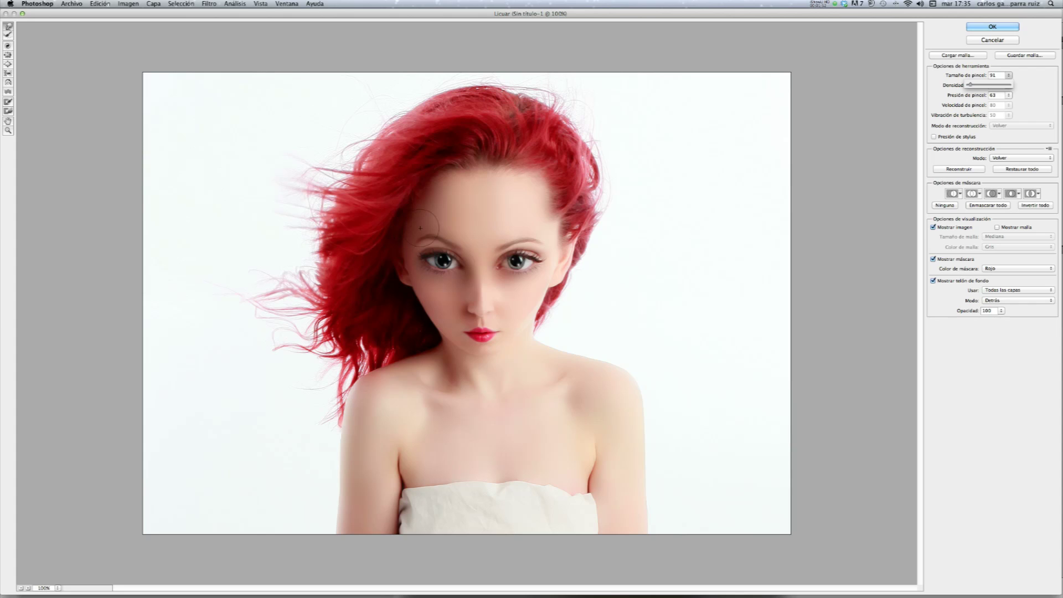
{"action": "left_click", "coordinate": [437, 222]}
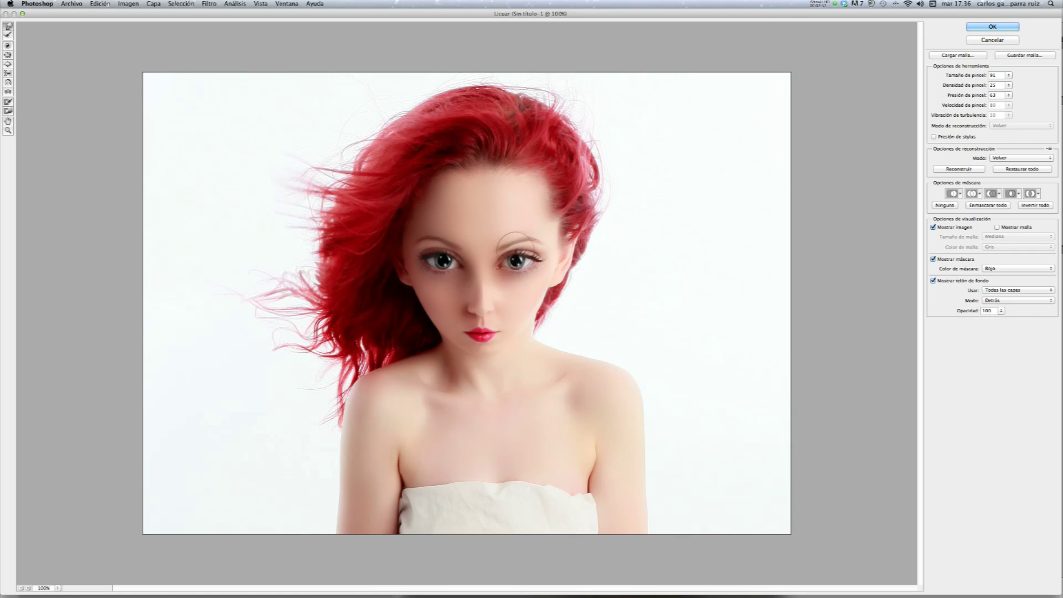
{"action": "left_click", "coordinate": [1006, 25]}
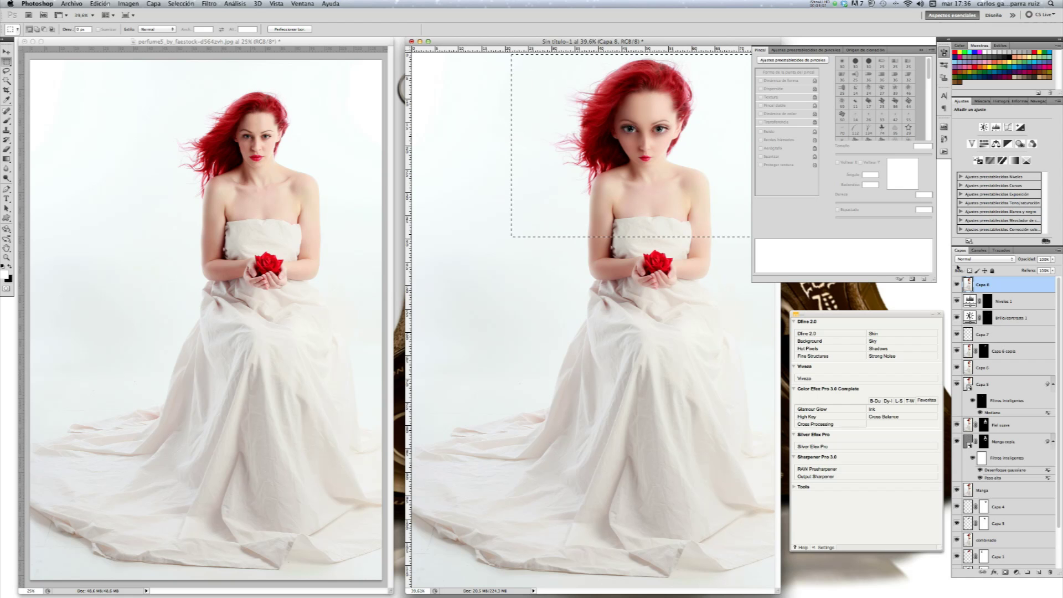
Step: Toggle the merged top layer, Capa 8, off and on to compare the Liquify changes, and clear the marquee selection
{"action": "left_click", "coordinate": [956, 285]}
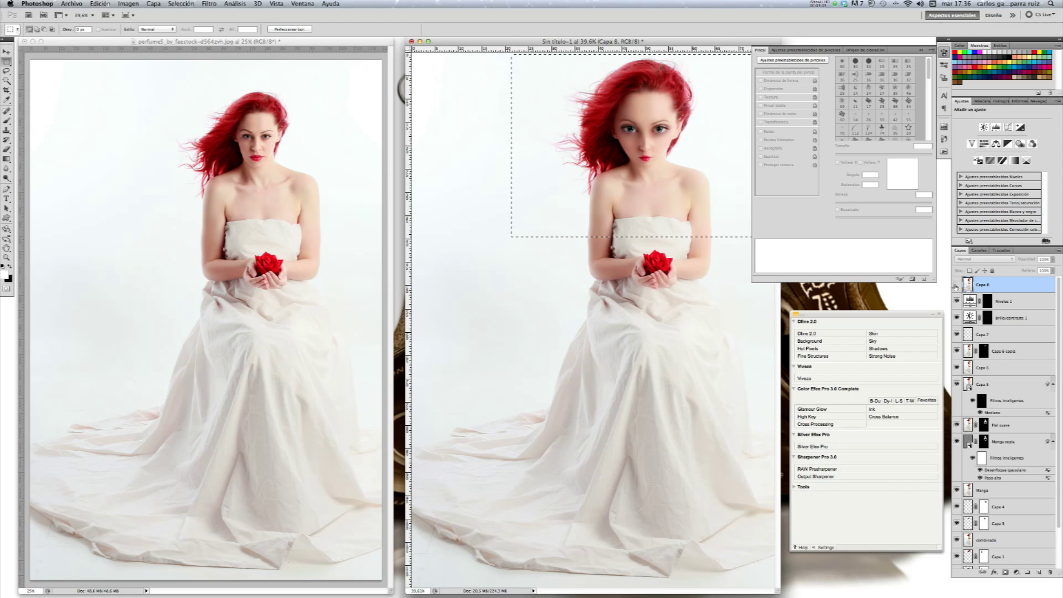
{"action": "left_click", "coordinate": [956, 285]}
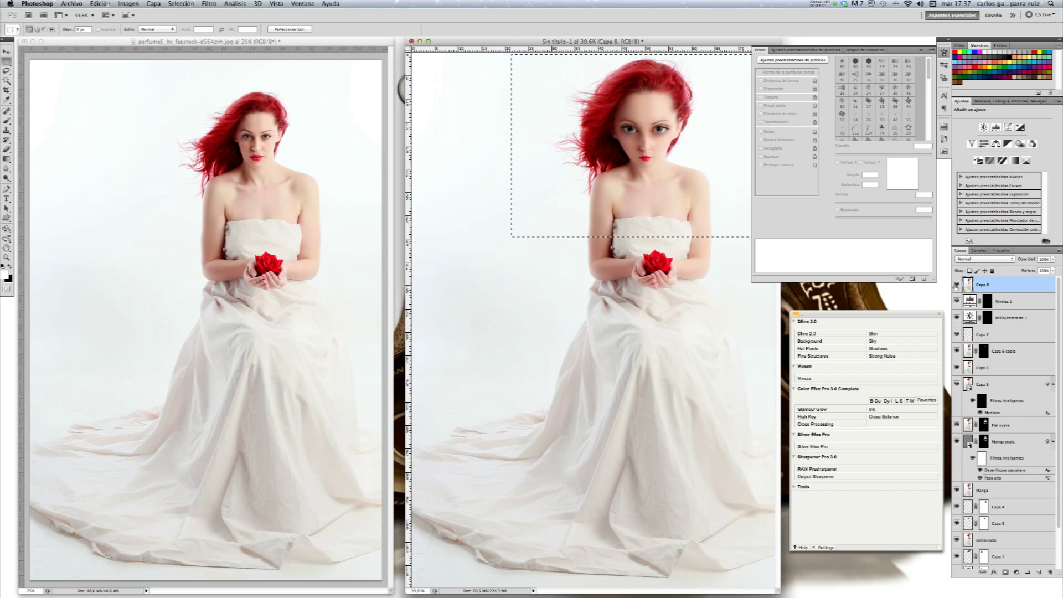
{"action": "left_click", "coordinate": [956, 284]}
{"action": "left_click", "coordinate": [956, 285]}
{"action": "left_click", "coordinate": [956, 285]}
{"action": "left_click", "coordinate": [956, 284]}
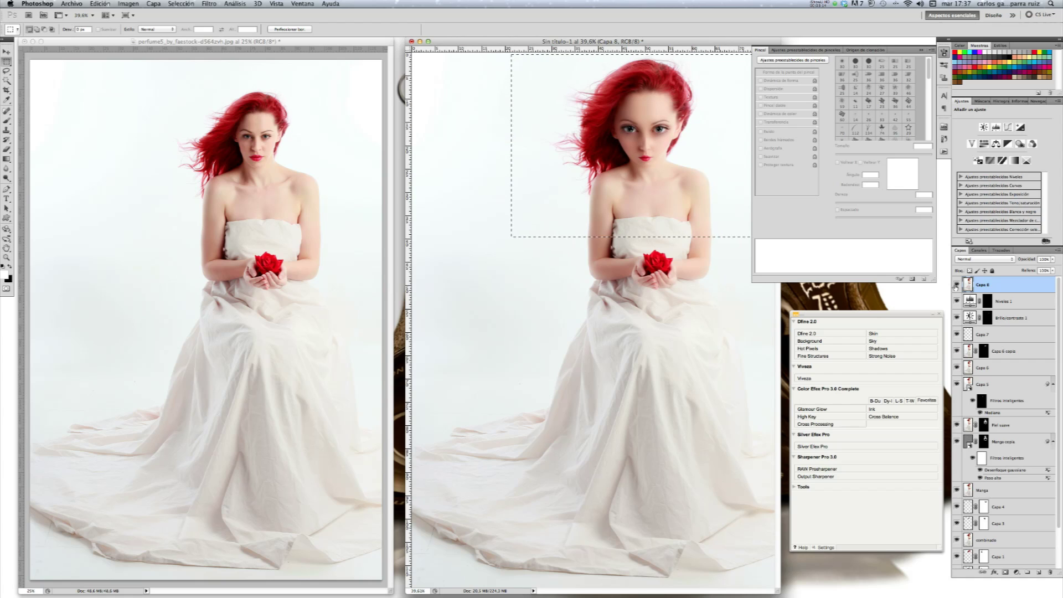
{"action": "key", "text": "super+d"}
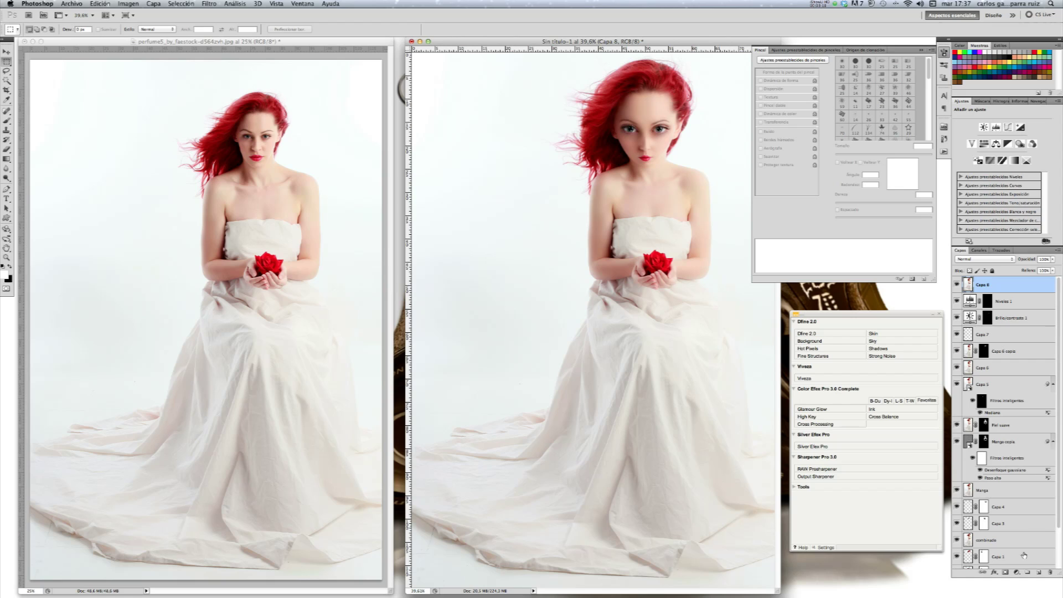
Step: Add a monochrome Channel Mixer adjustment layer above Capa 8 and duplicate it twice
{"action": "left_click", "coordinate": [1016, 573]}
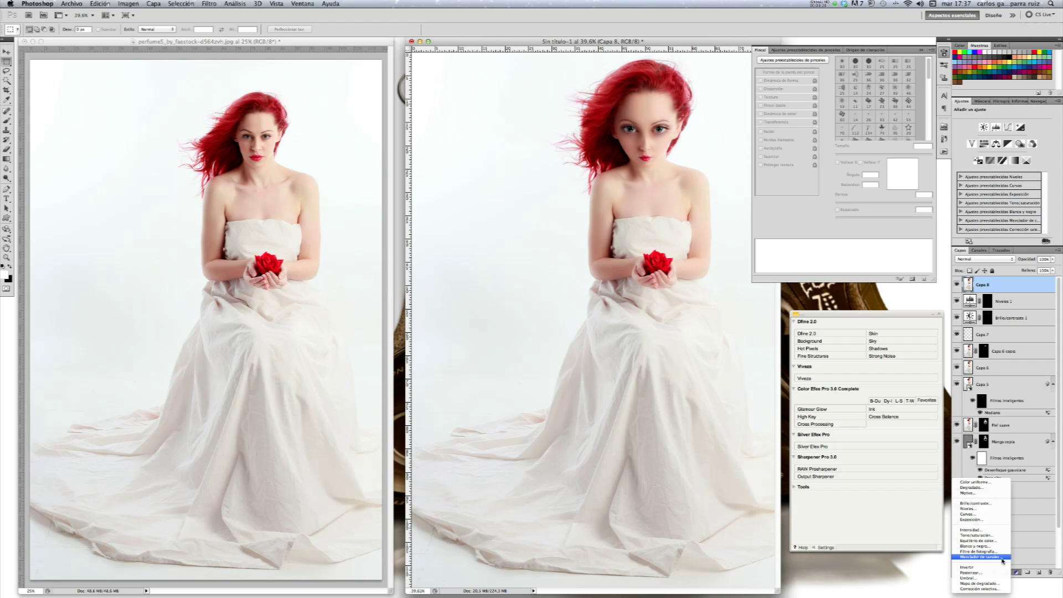
{"action": "left_click", "coordinate": [997, 557]}
{"action": "left_click", "coordinate": [986, 138]}
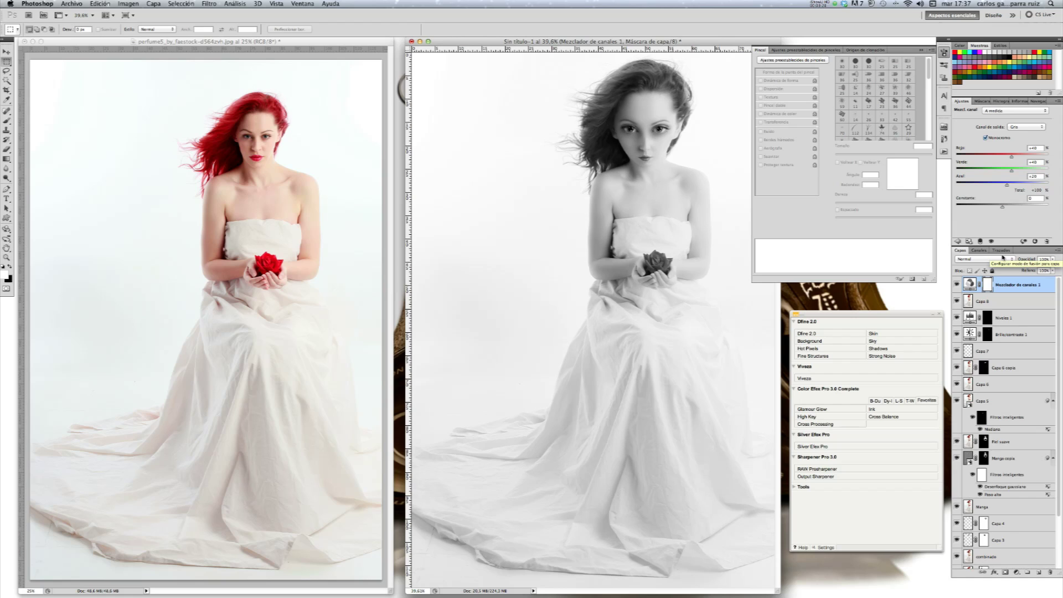
{"action": "key", "text": "super+j"}
{"action": "key", "text": "super+j"}
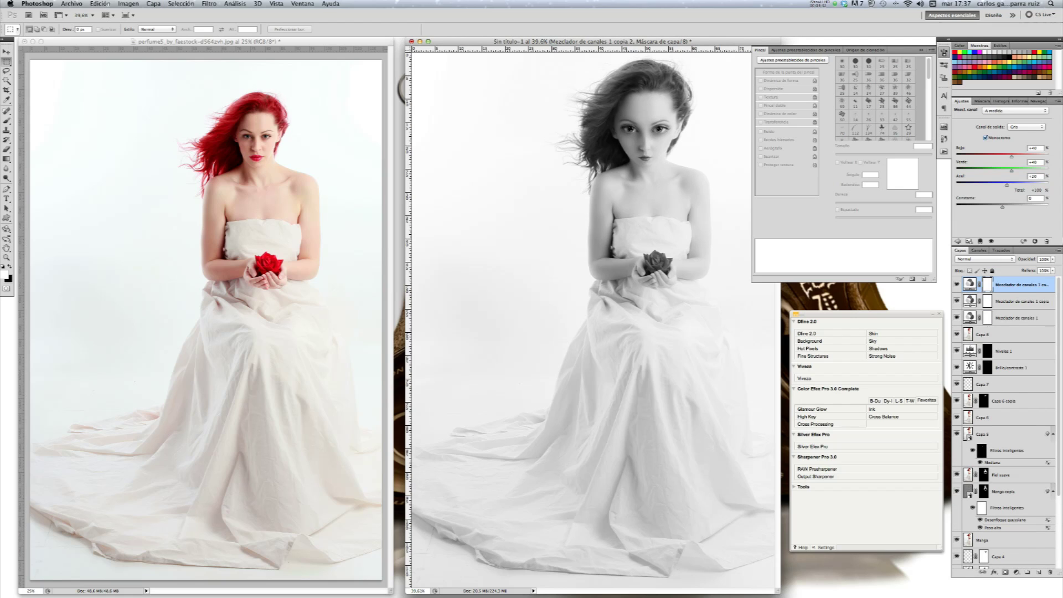
Step: Set the topmost Channel Mixer copy to Soft Light (Luz suave) and the middle copy to Screen (Trama) blending
{"action": "left_click", "coordinate": [986, 260]}
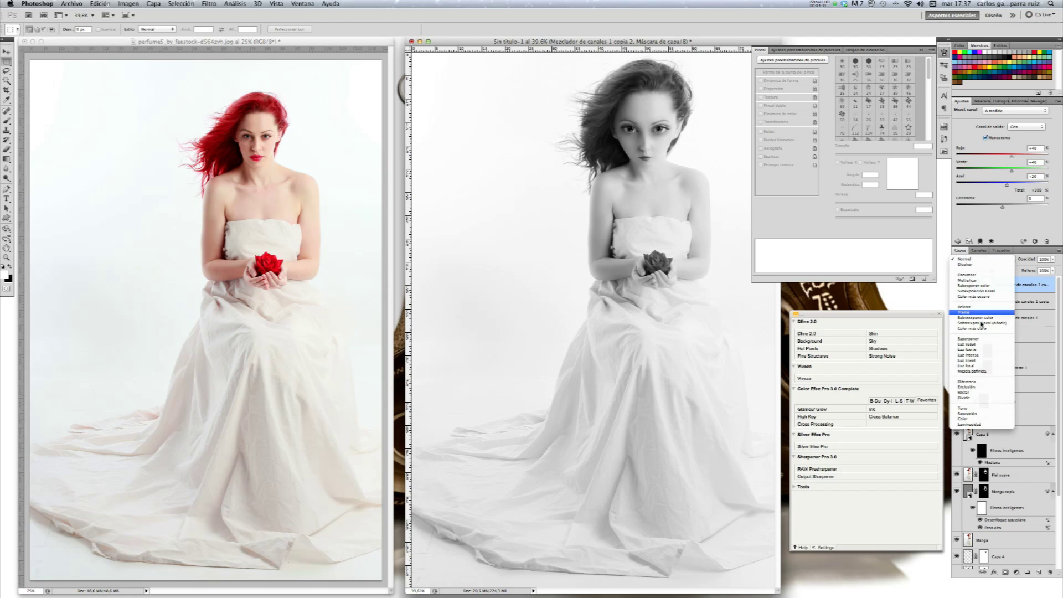
{"action": "left_click", "coordinate": [982, 344]}
{"action": "left_click", "coordinate": [1026, 302]}
{"action": "left_click", "coordinate": [1002, 259]}
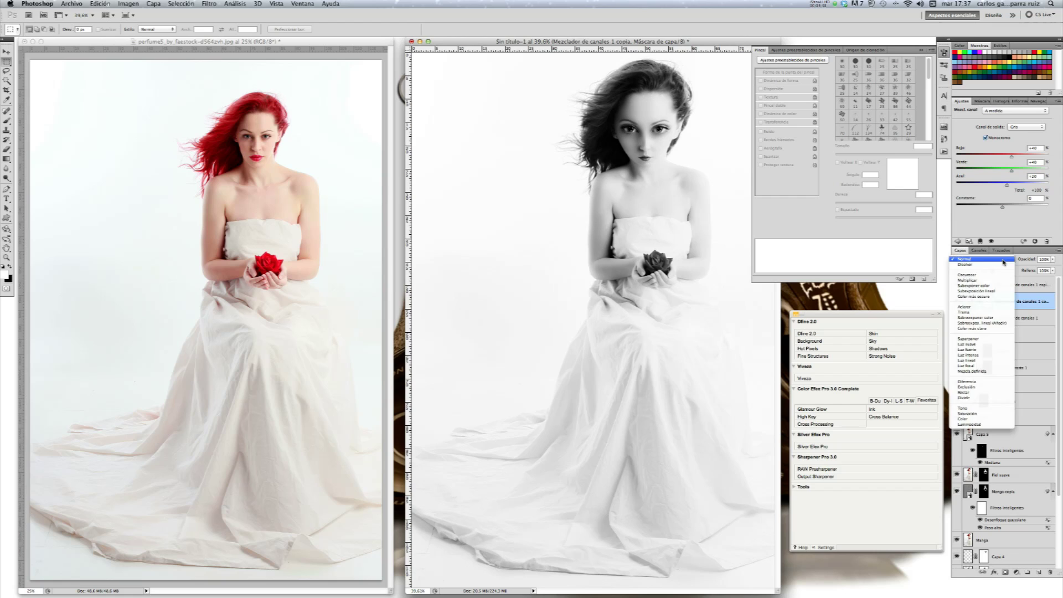
{"action": "left_click", "coordinate": [992, 312]}
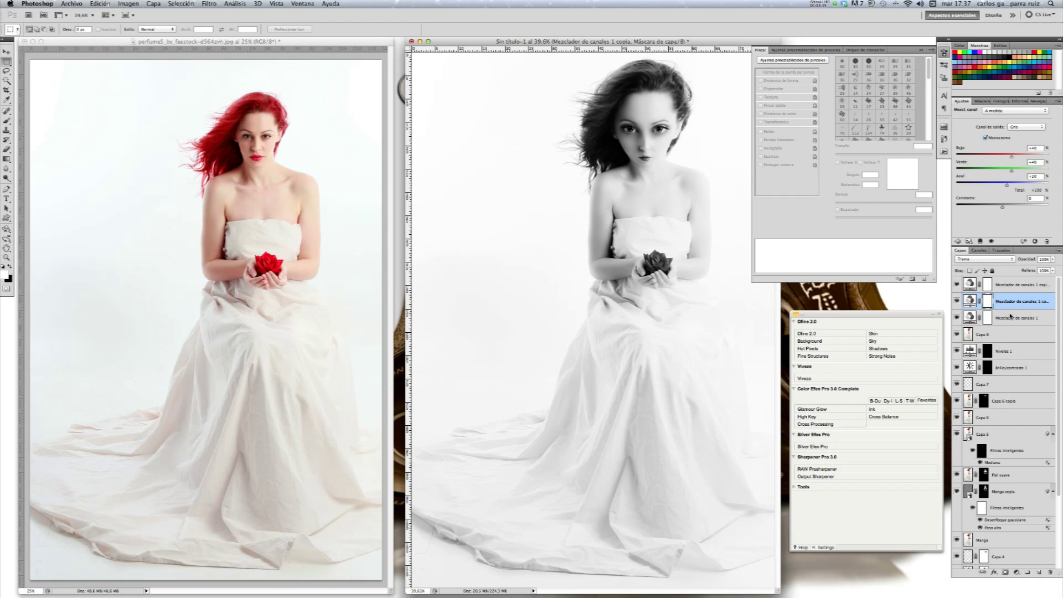
Step: Lower the opacity of the bottom, middle and top Channel Mixer layers so part of the original colour shows through
{"action": "left_click", "coordinate": [1012, 320]}
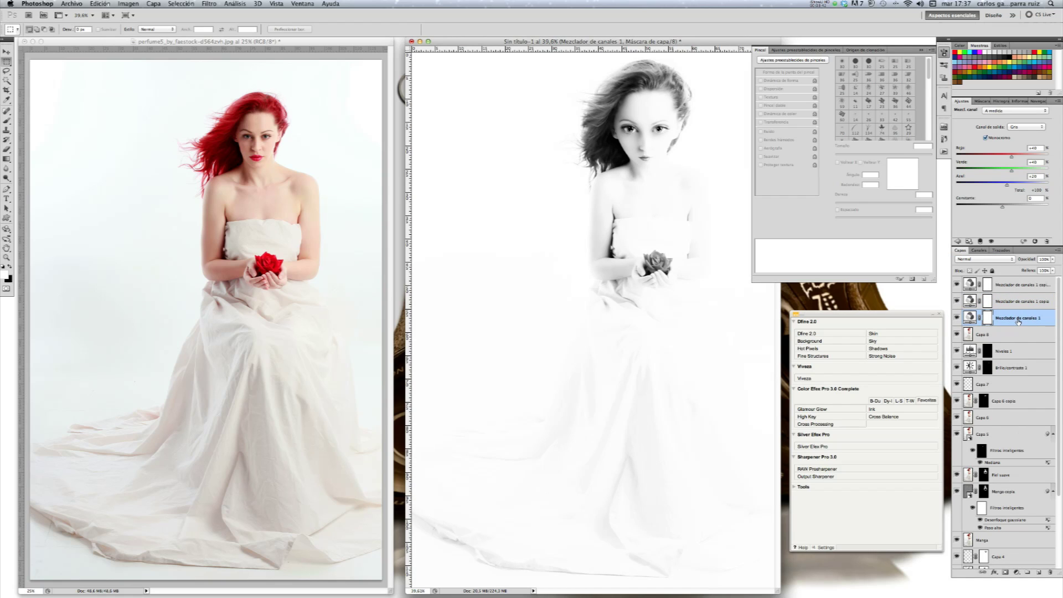
{"action": "left_click", "coordinate": [1052, 259]}
{"action": "left_click", "coordinate": [1024, 301]}
{"action": "left_click", "coordinate": [1052, 259]}
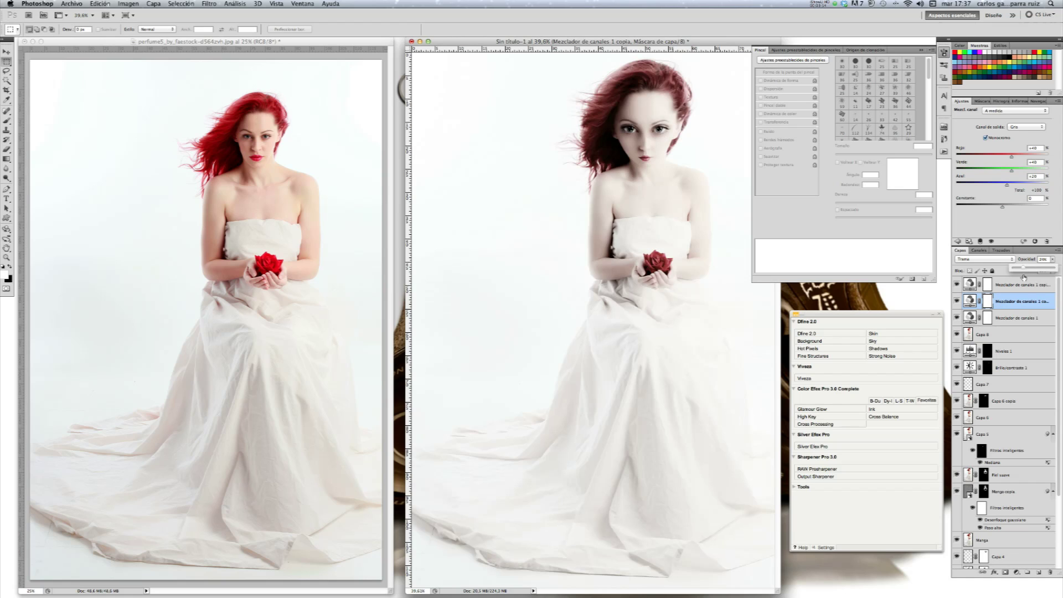
{"action": "left_click", "coordinate": [1029, 285]}
{"action": "left_click", "coordinate": [1053, 259]}
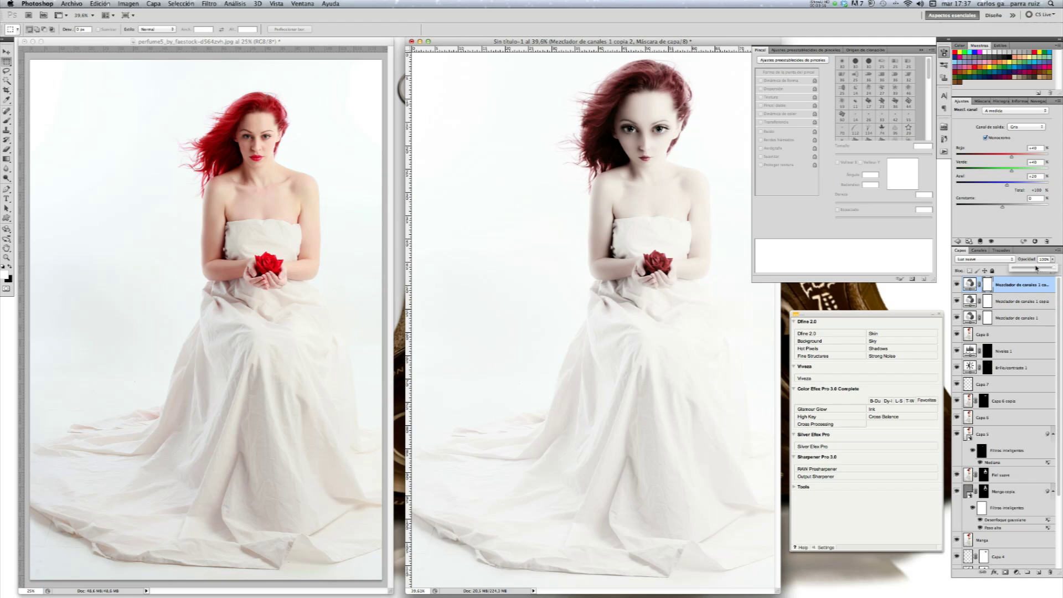
{"action": "left_click_drag", "start_coordinate": [1025, 270], "coordinate": [1028, 273]}
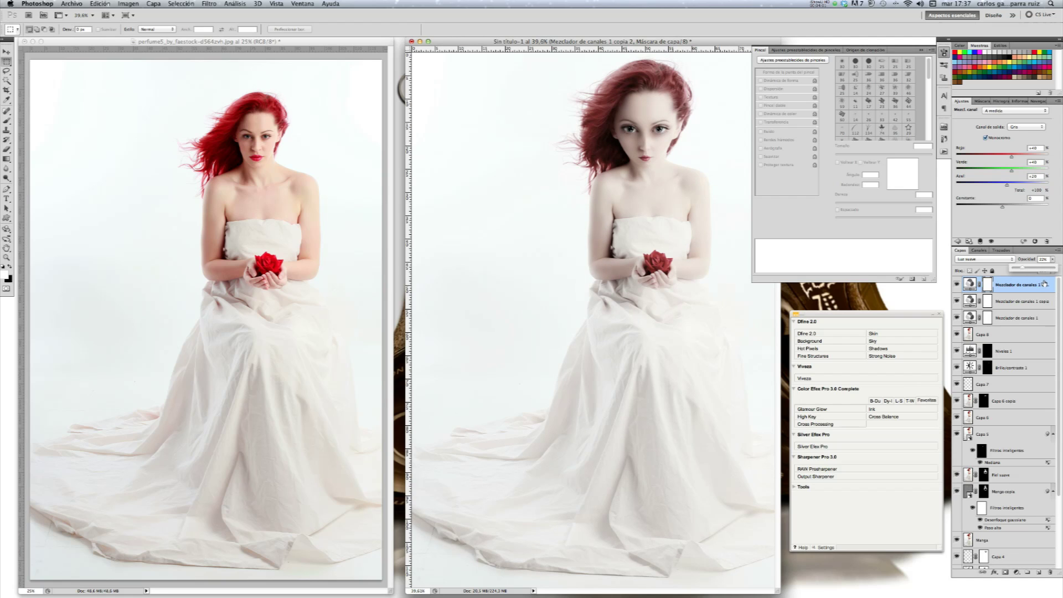
Step: Put the three Channel Mixer layers into one group and reduce the group's opacity to about half
{"action": "left_click", "coordinate": [1038, 302], "text": "shift"}
{"action": "left_click", "coordinate": [1034, 320], "text": "shift"}
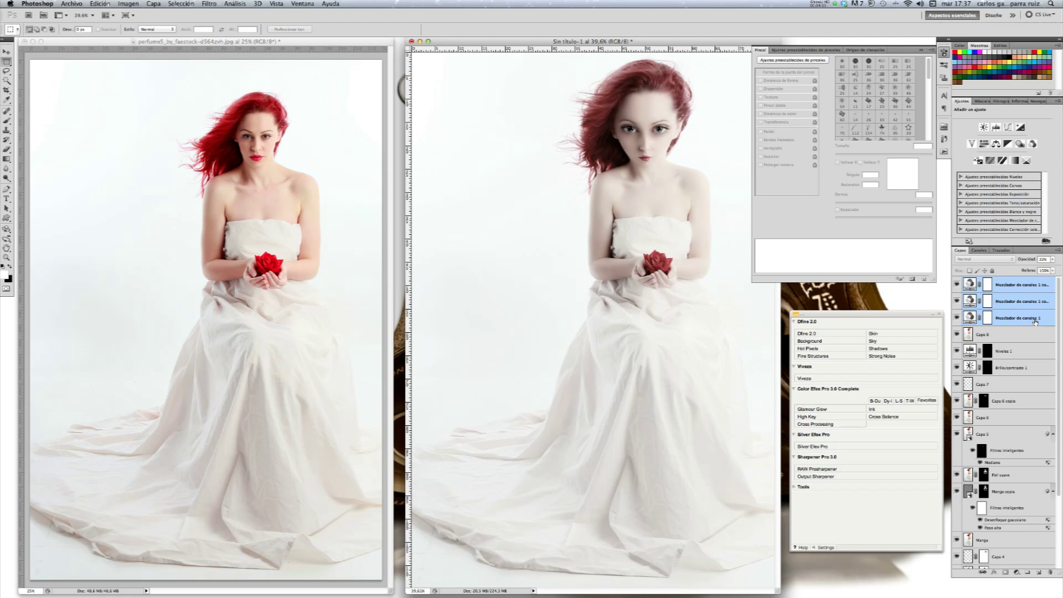
{"action": "left_click_drag", "start_coordinate": [1035, 321], "coordinate": [1028, 572]}
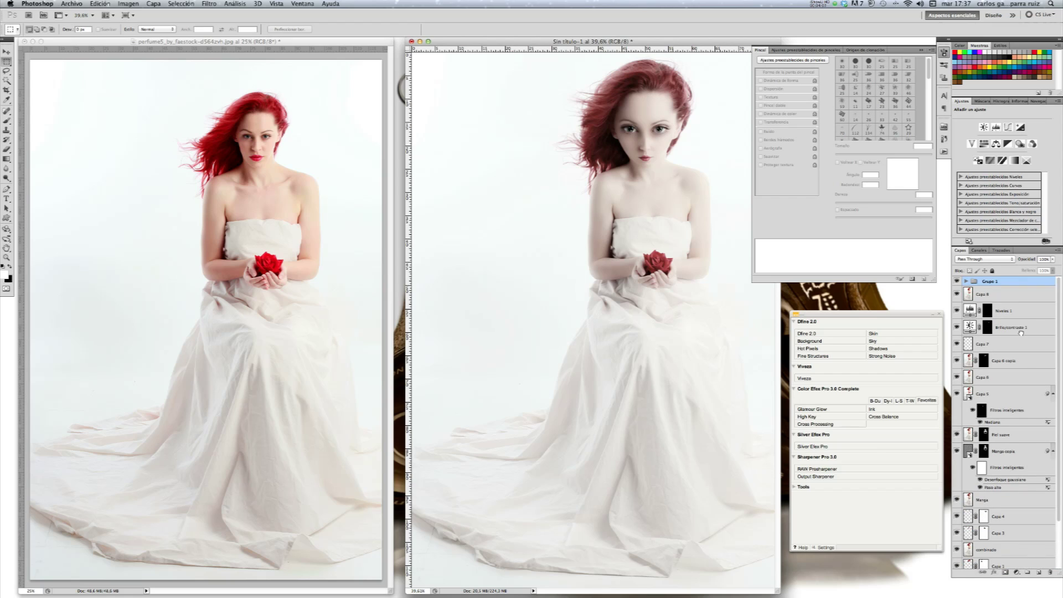
{"action": "left_click", "coordinate": [1053, 260]}
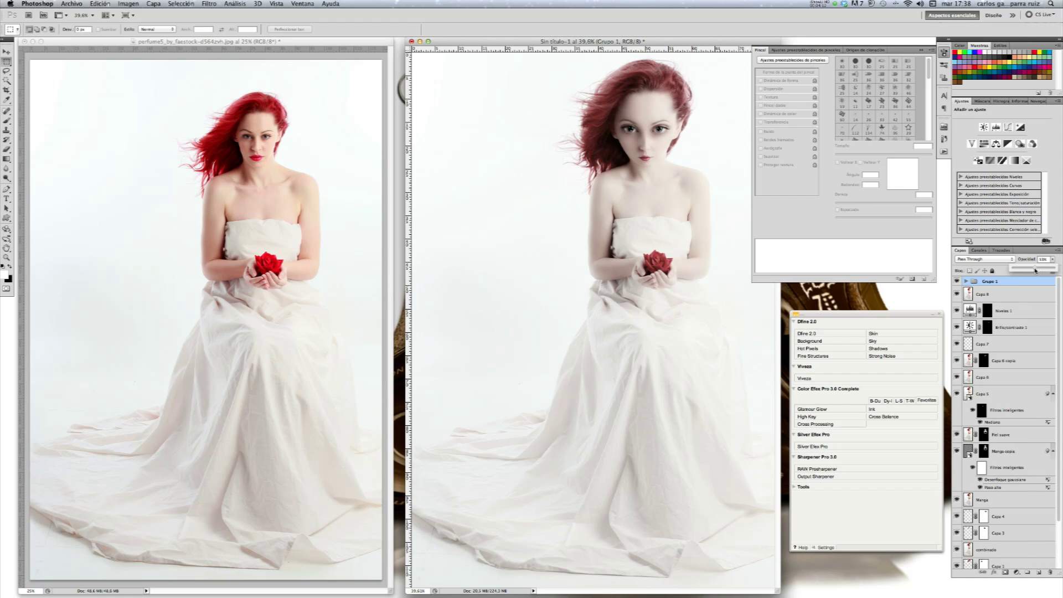
{"action": "left_click_drag", "start_coordinate": [1034, 270], "coordinate": [1033, 270]}
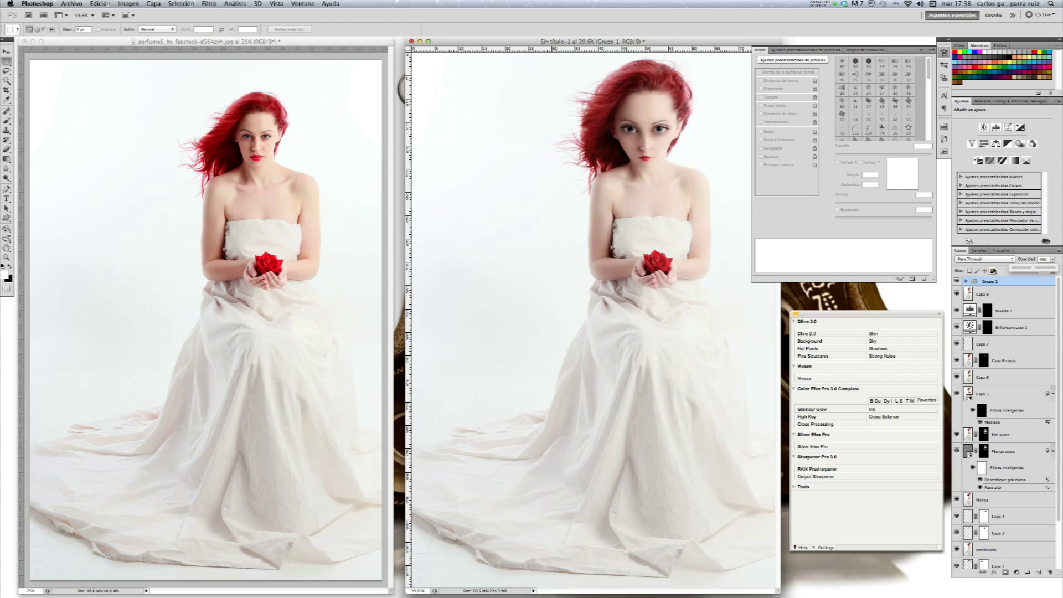
Step: Toggle the Channel Mixer group's visibility to compare the toning, and shift the document window slightly towards the original photo
{"action": "left_click", "coordinate": [957, 282]}
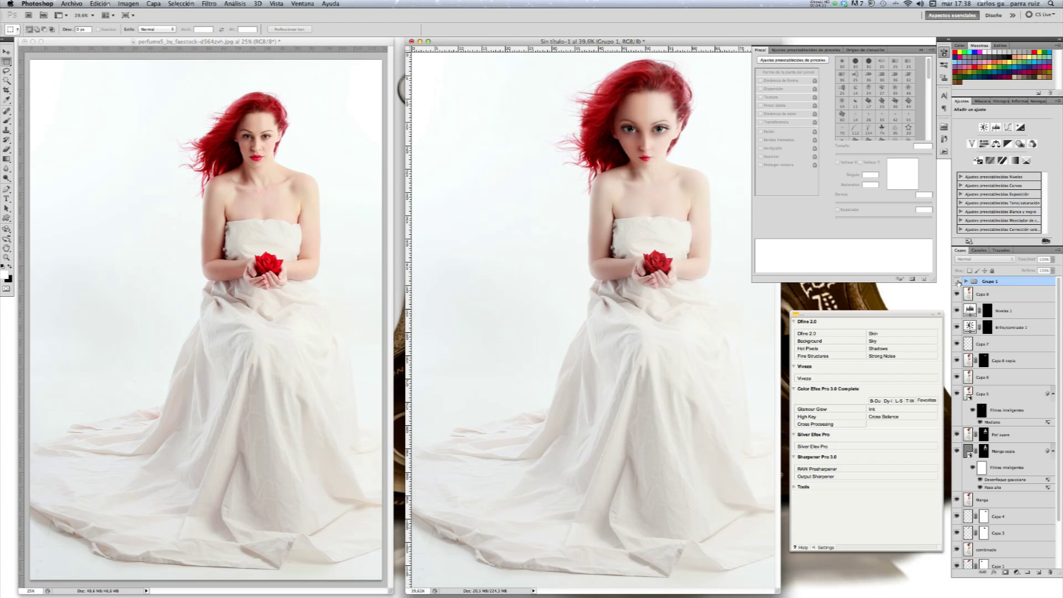
{"action": "left_click", "coordinate": [957, 281]}
{"action": "left_click", "coordinate": [957, 281]}
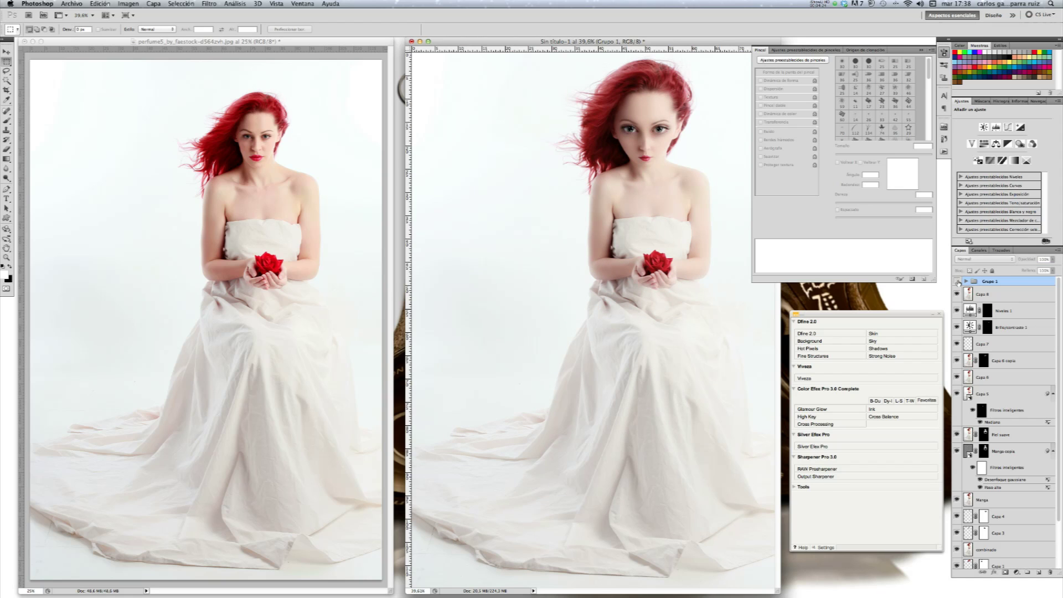
{"action": "left_click", "coordinate": [957, 281]}
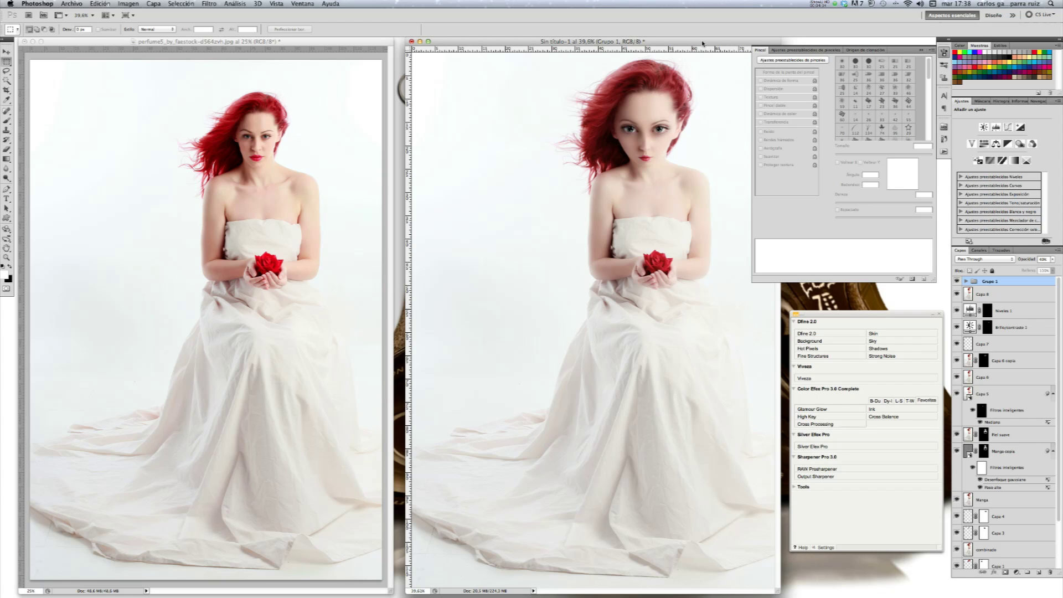
{"action": "left_click_drag", "start_coordinate": [702, 43], "coordinate": [692, 42]}
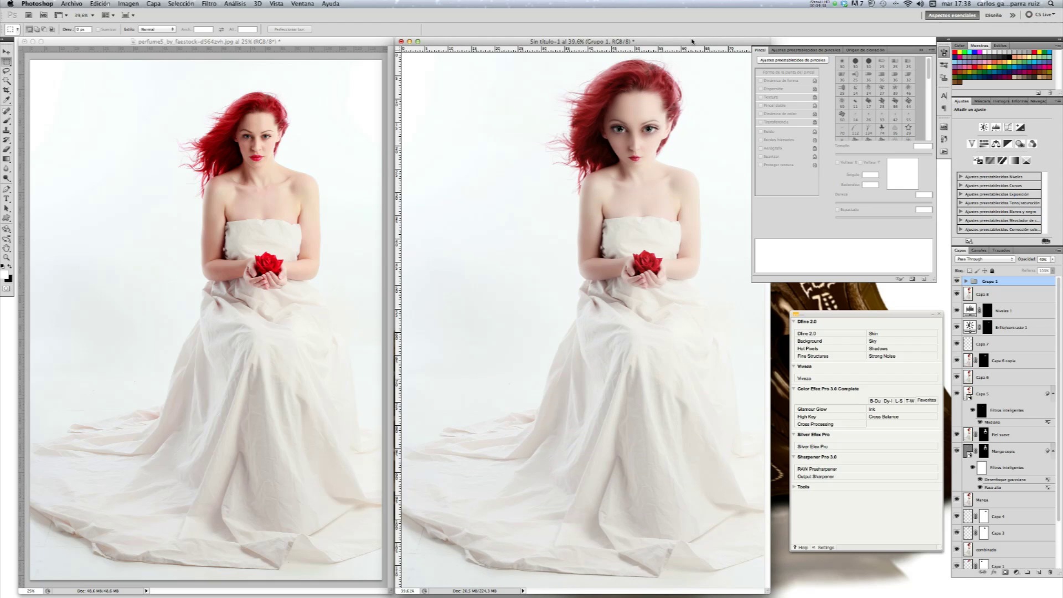